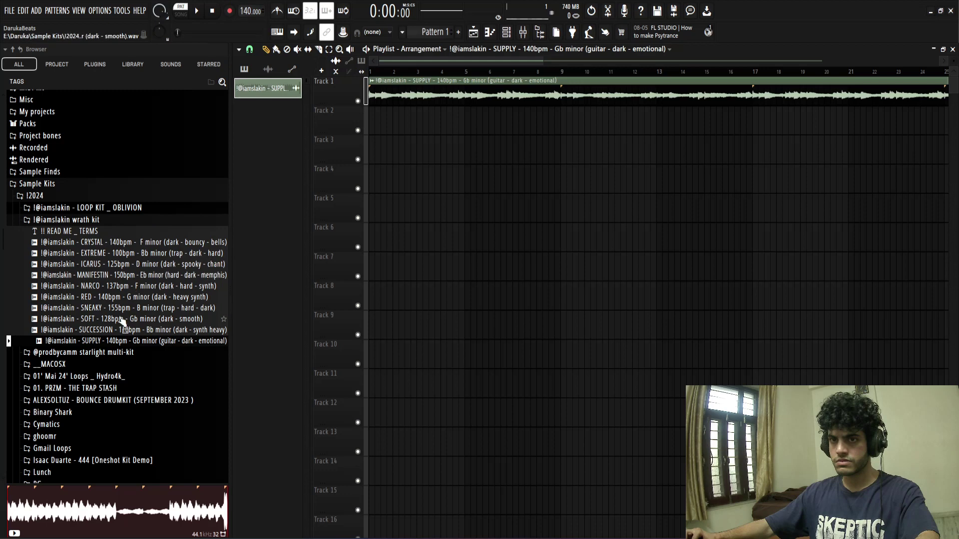
Step: Add the SOFT 128bpm loop to Track 2 at bar 1 and check the SUPPLY clip's time-stretching mode
left_click_drag(122, 322, 453, 130)
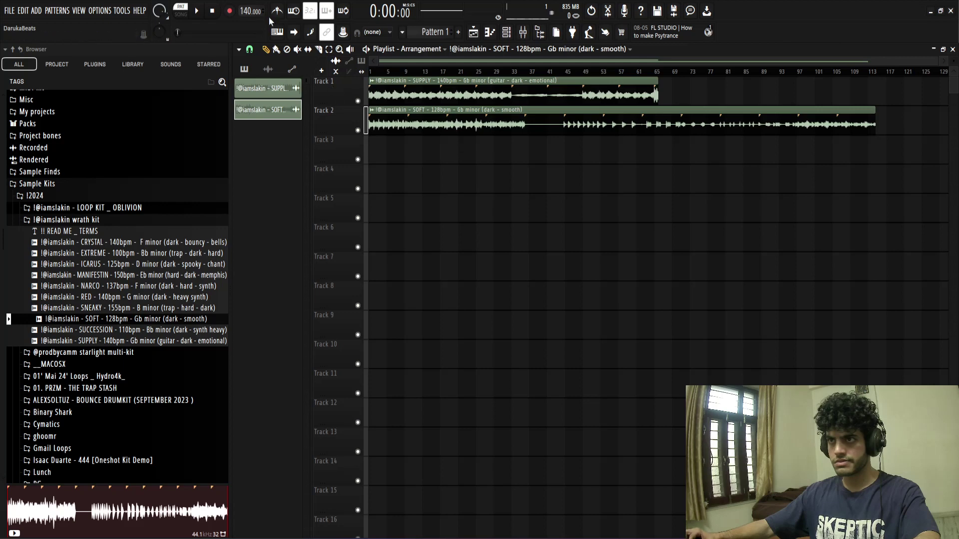
double_click(469, 88)
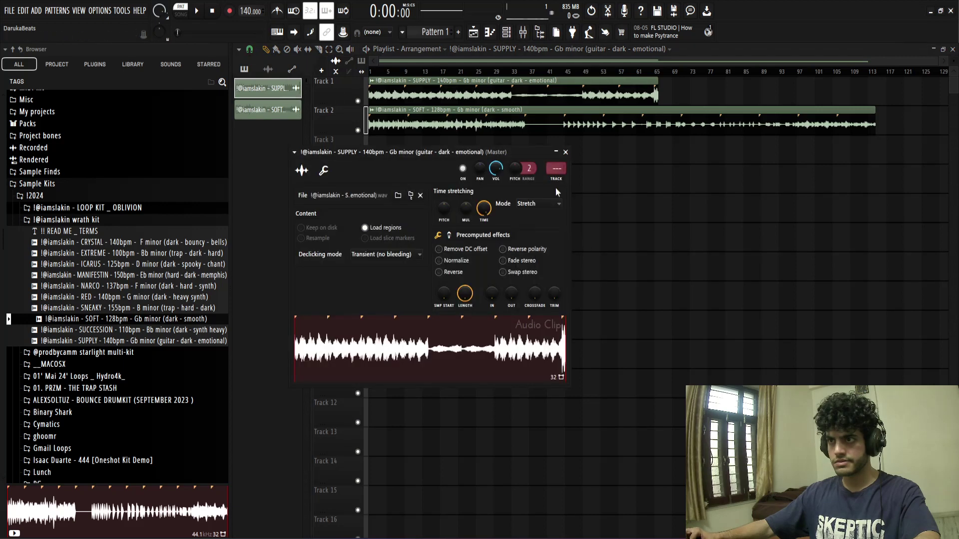
left_click(564, 152)
Step: Set the project tempo to 128 BPM and the SOFT clip's time-stretching mode to Stretch
right_click(250, 11)
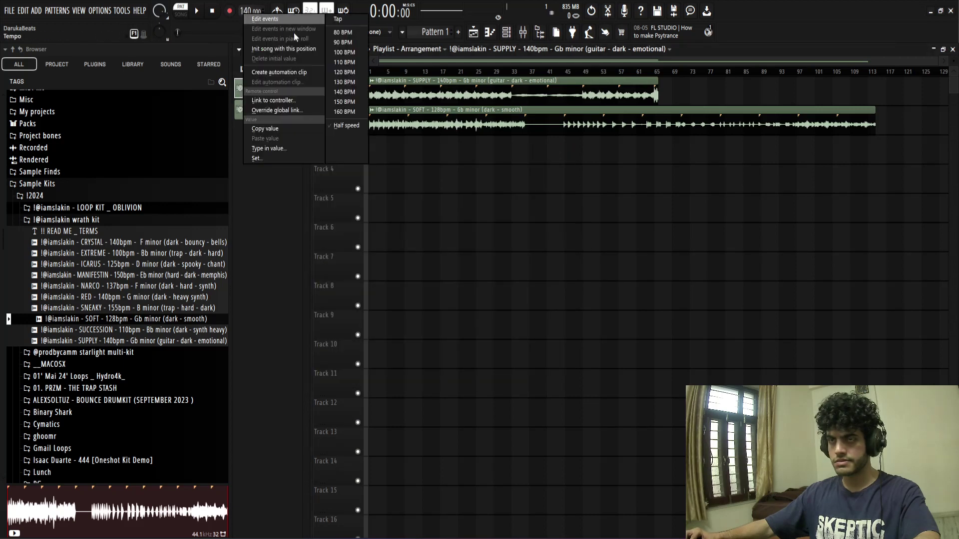
left_click(330, 83)
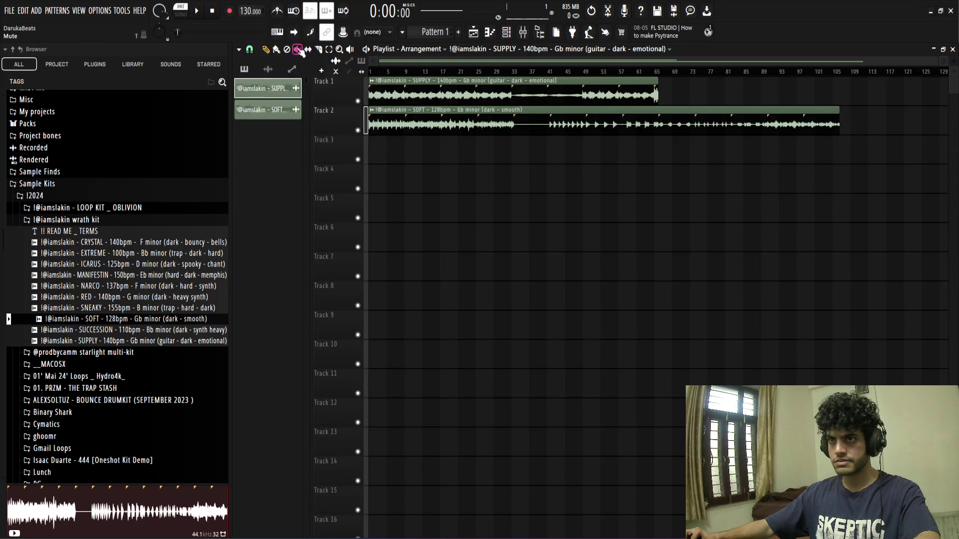
double_click(510, 115)
left_click(548, 216)
left_click(544, 244)
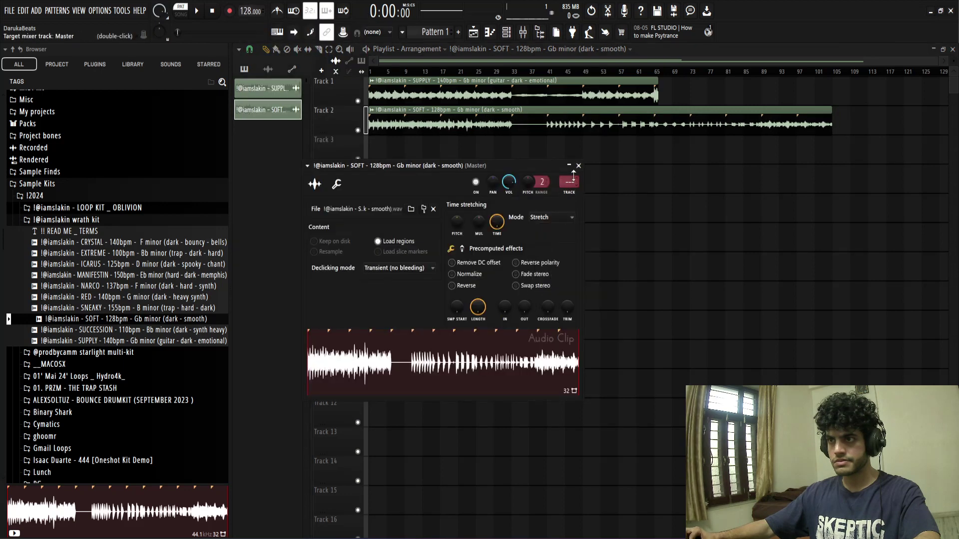
left_click(579, 165)
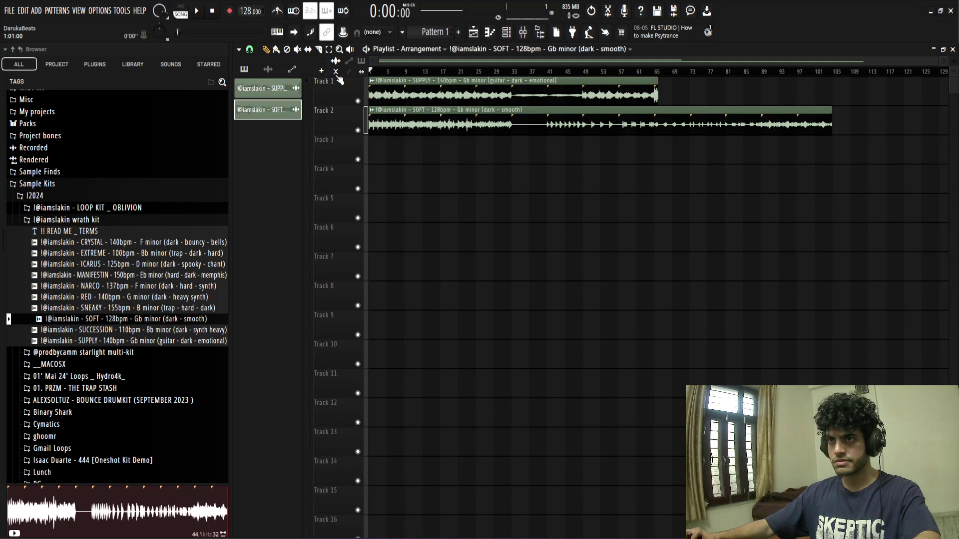
Step: Slice the SOFT clip at bar 41 and move its first part to Track 3
scroll(374, 150, "up", 2)
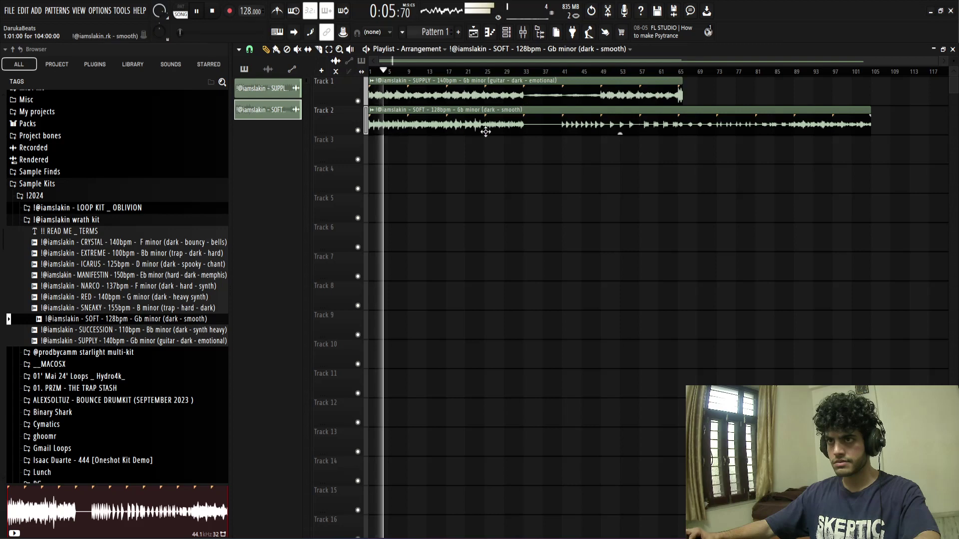
left_click(564, 74)
scroll(566, 127, "up", 3)
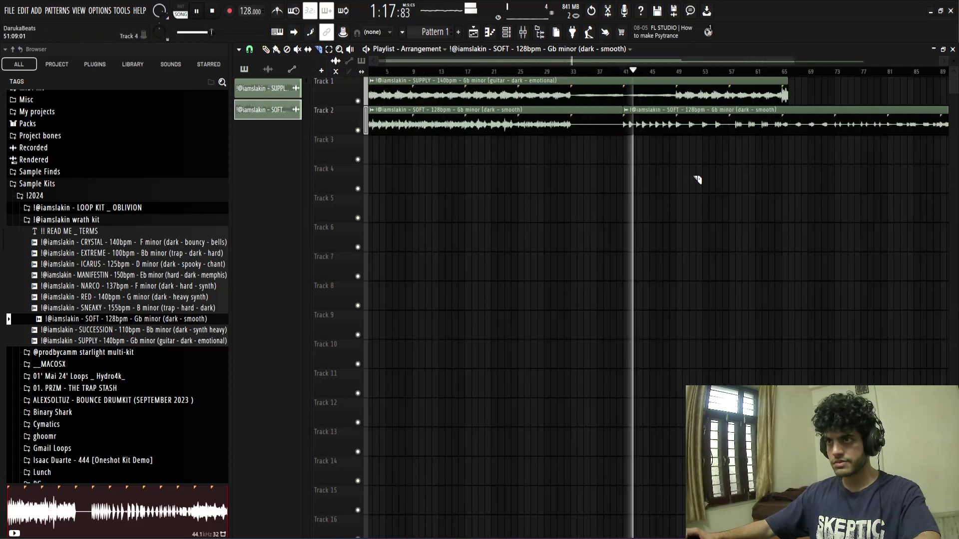
scroll(463, 82, "down", 5)
key("space")
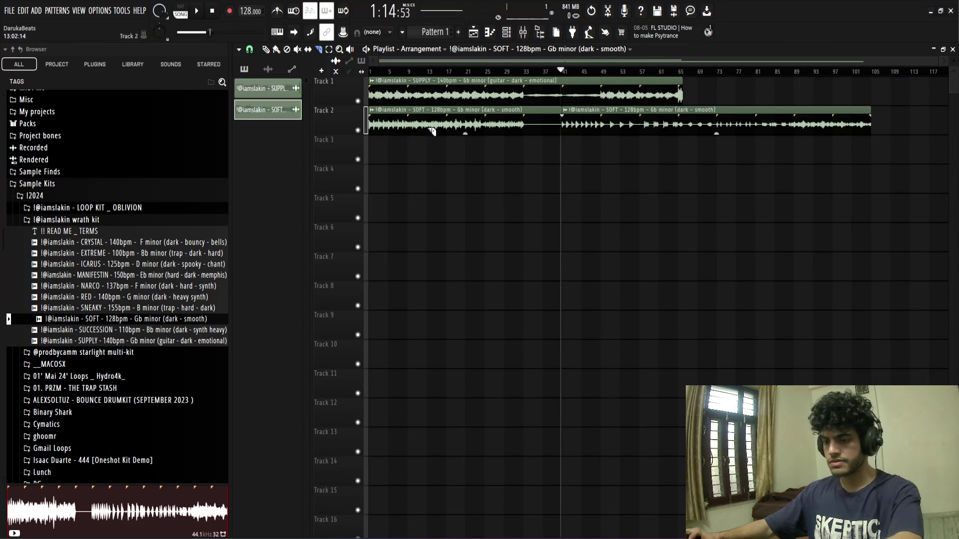
left_click_drag(425, 112, 425, 141)
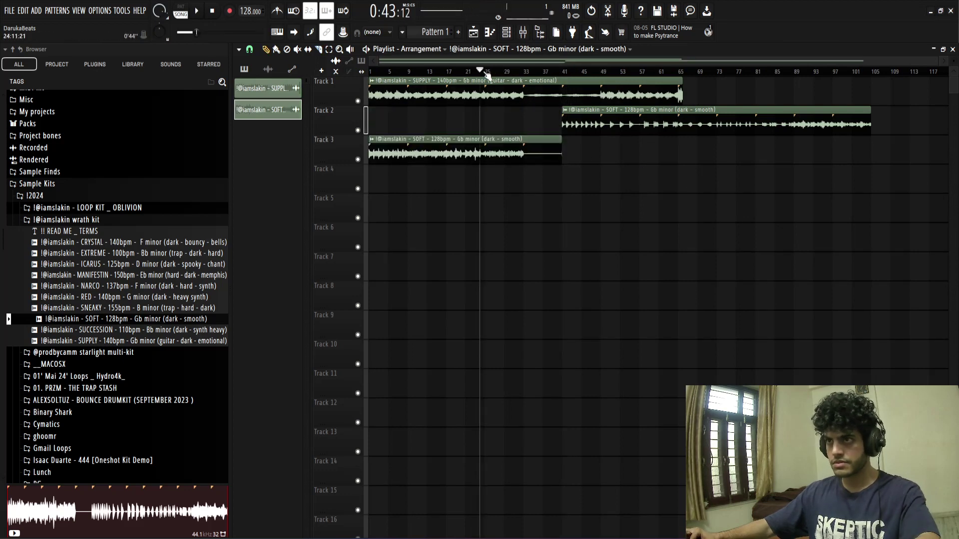
Step: Slice the SUPPLY clip on Track 1 at bars 25, 33 and 41 while the song plays
key("space")
scroll(486, 75, "up", 4)
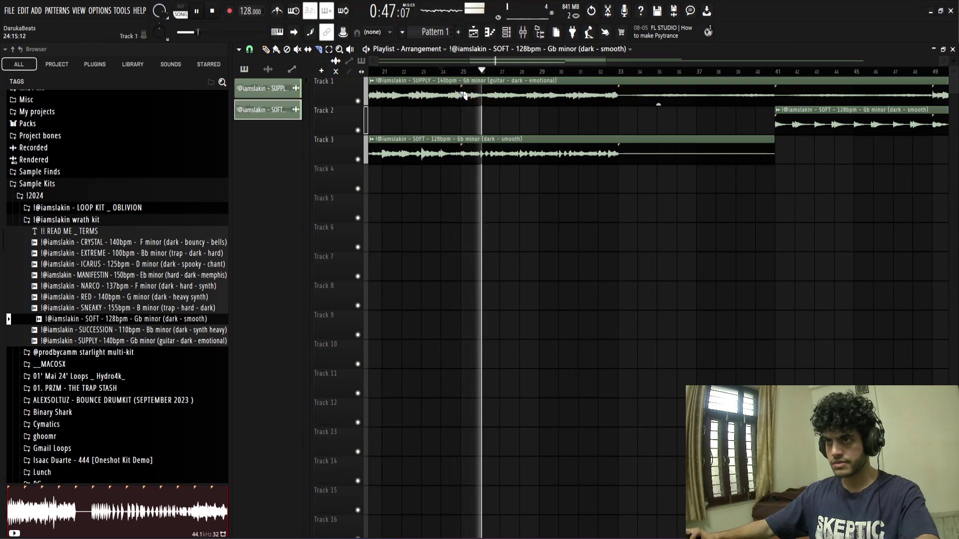
scroll(463, 95, "up", 3)
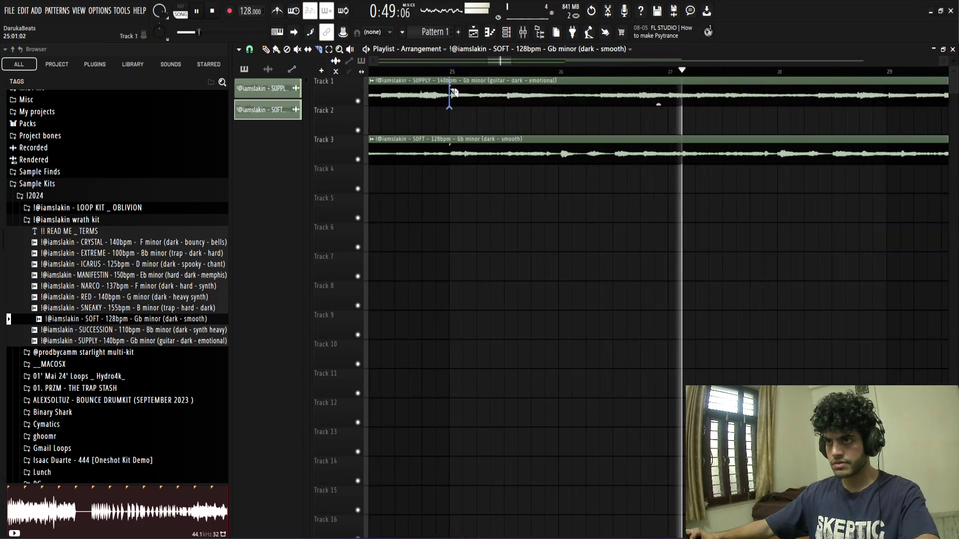
scroll(453, 91, "down", 3)
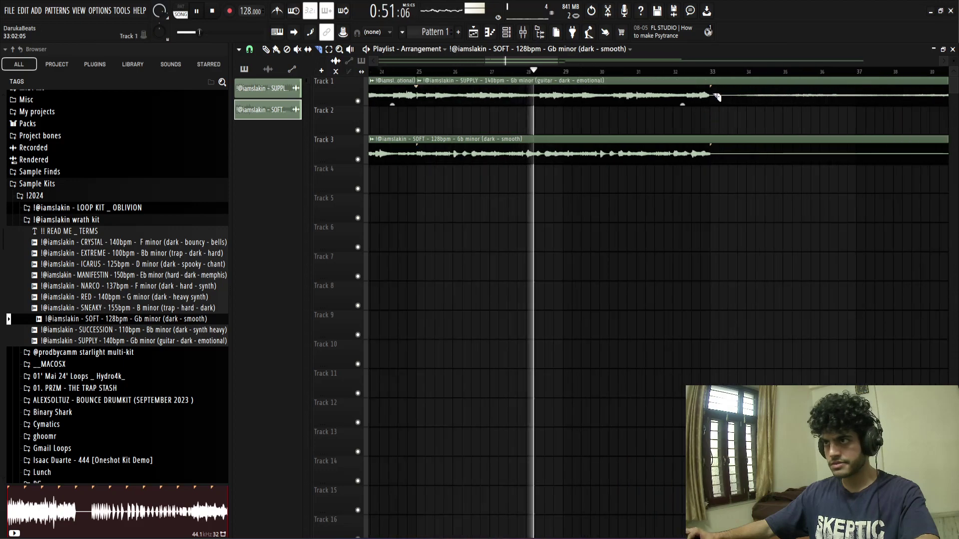
left_click_drag(714, 95, 711, 115)
scroll(665, 122, "down", 3)
scroll(797, 98, "up", 3)
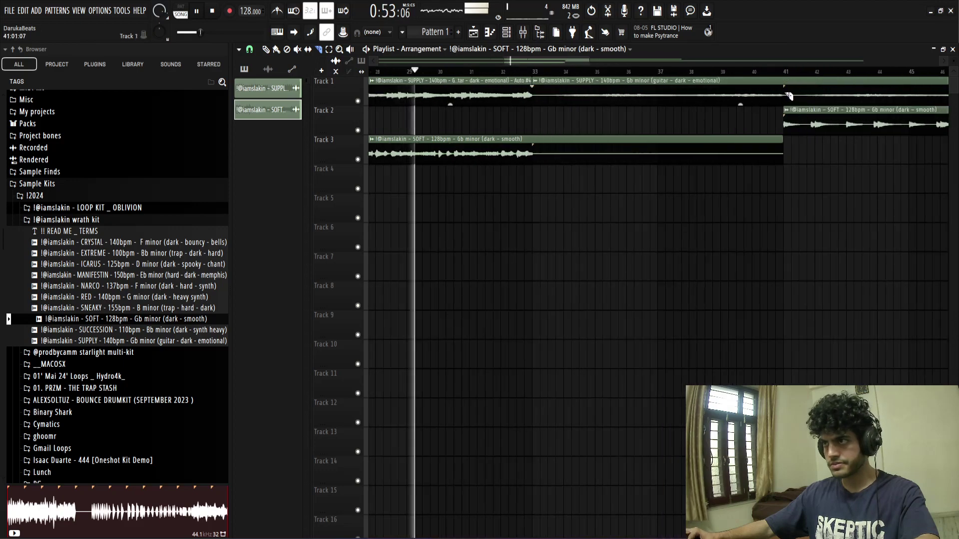
left_click_drag(788, 94, 783, 103)
scroll(680, 133, "down", 3)
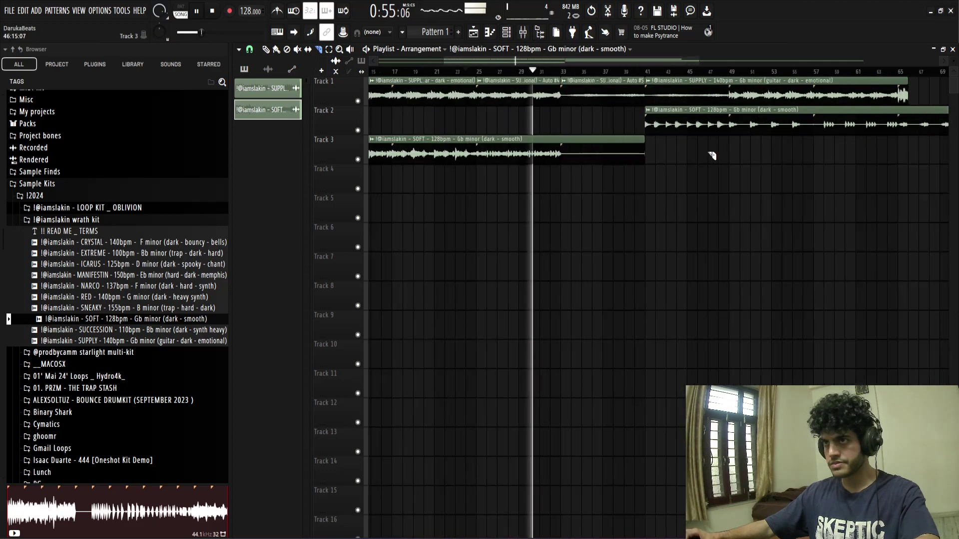
Step: Slice the SUPPLY clip at bars 57 and 65 and delete the short tail after bar 65
scroll(796, 156, "down", 2)
scroll(796, 157, "up", 1)
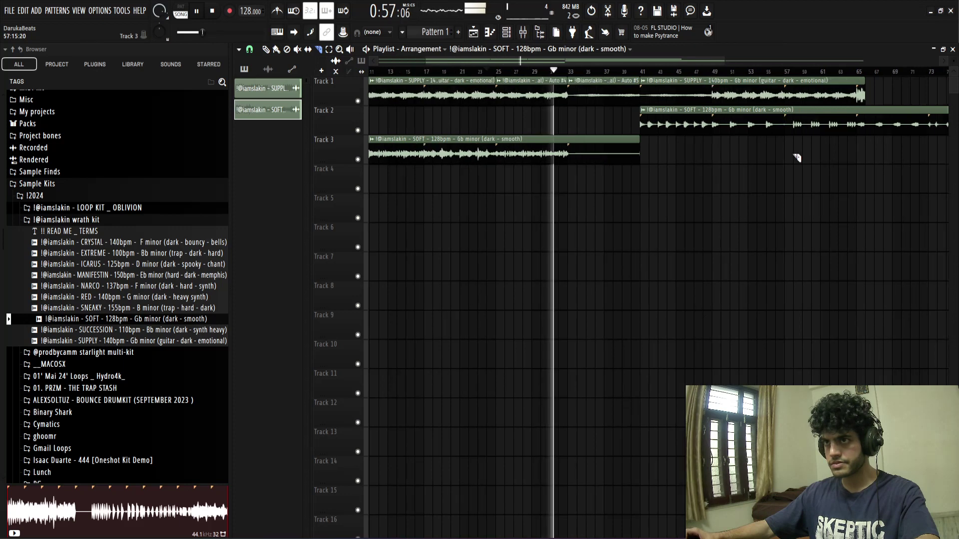
scroll(797, 158, "up", 3)
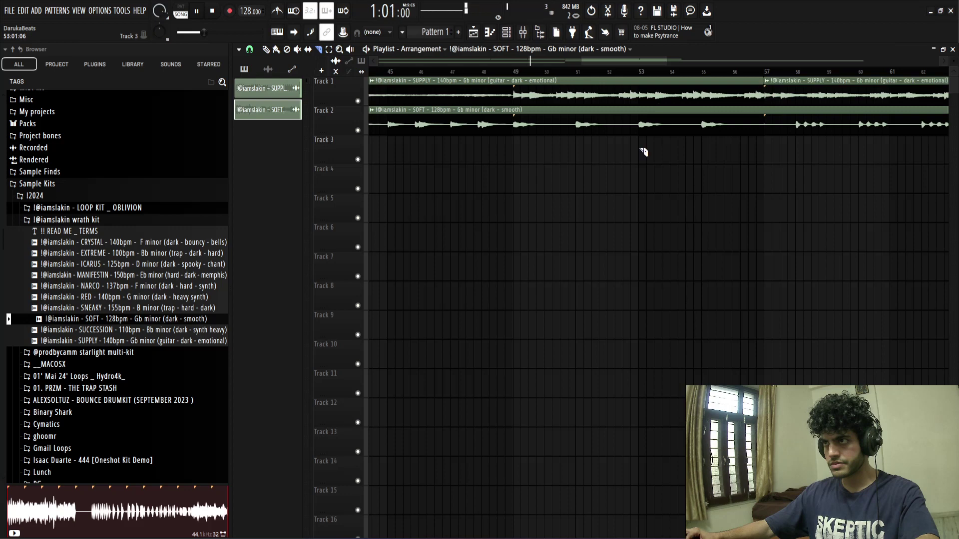
scroll(644, 152, "down", 2)
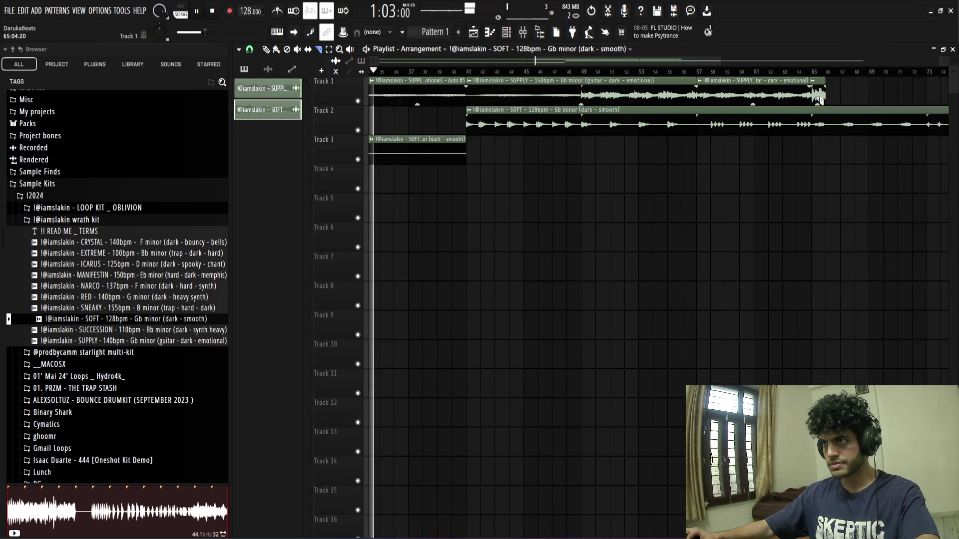
scroll(818, 99, "up", 3)
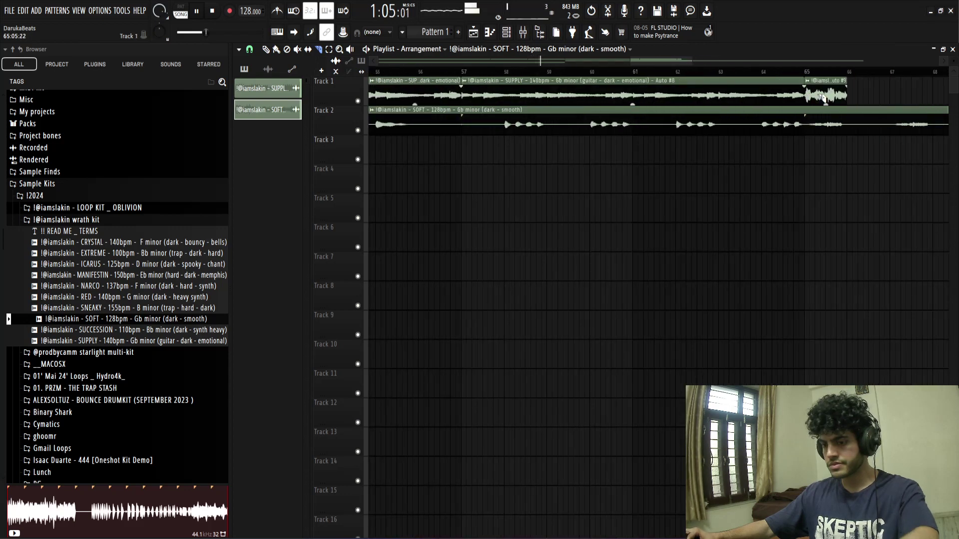
scroll(808, 200, "down", 4)
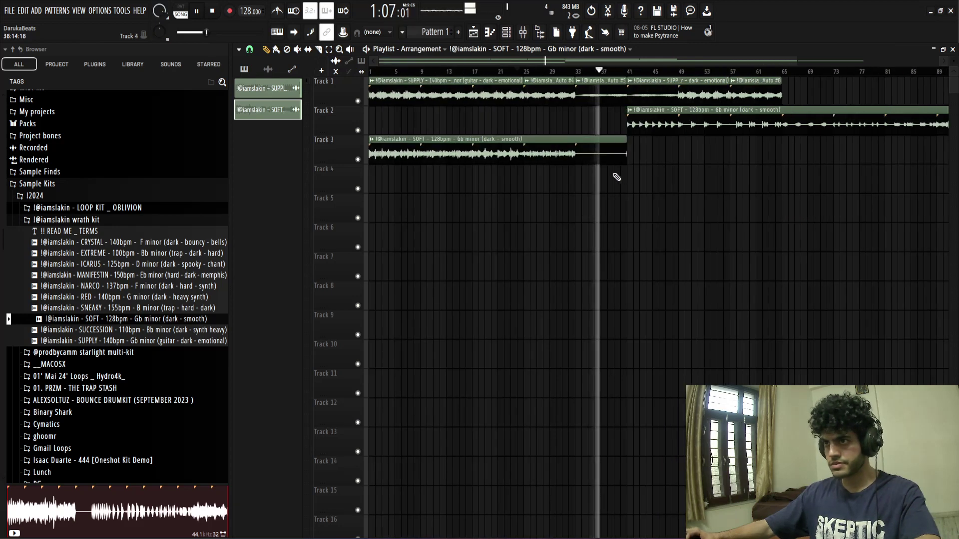
Step: Delete the SOFT part on Track 3 and move the remaining SOFT clip to bar 25 on Track 2
scroll(574, 169, "up", 1)
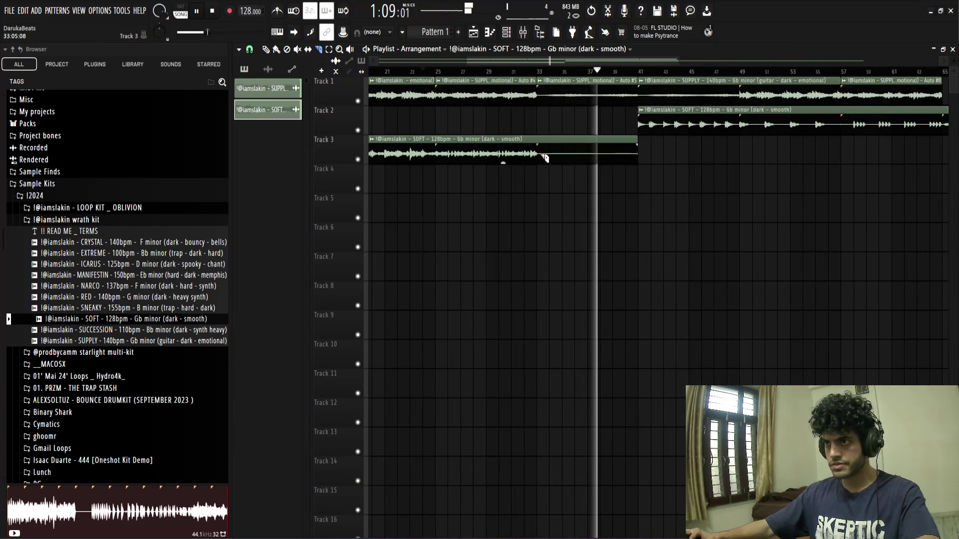
left_click(433, 72)
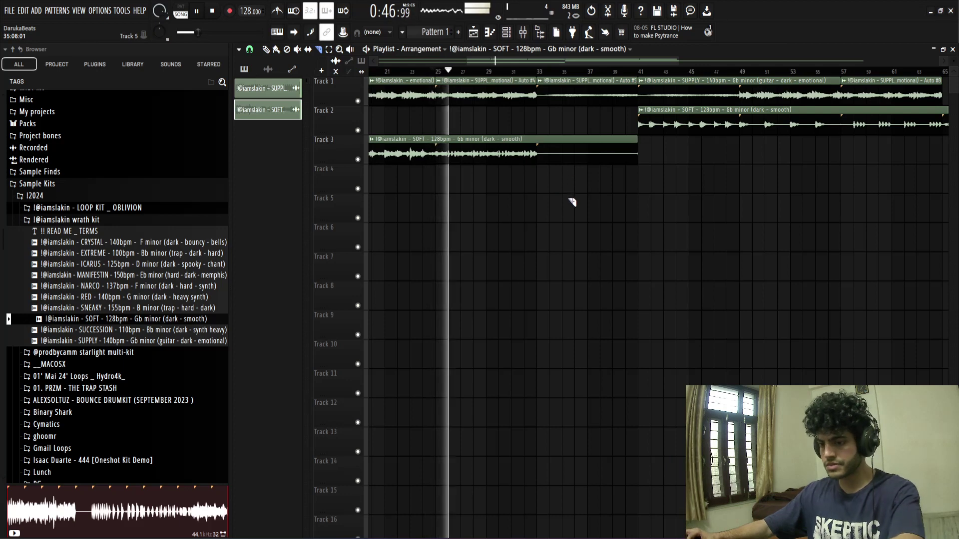
scroll(579, 197, "down", 5)
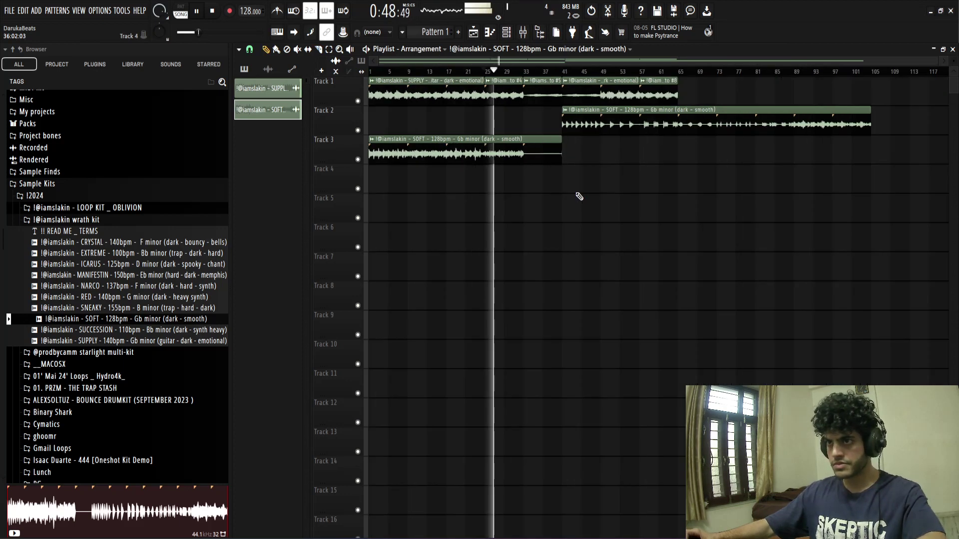
key("space")
right_click(521, 159)
left_click_drag(636, 125, 558, 125)
Step: Slice the SOFT clip on Track 2 every eight bars, from bar 33 through bar 81
scroll(509, 156, "up", 5)
scroll(508, 156, "up", 2)
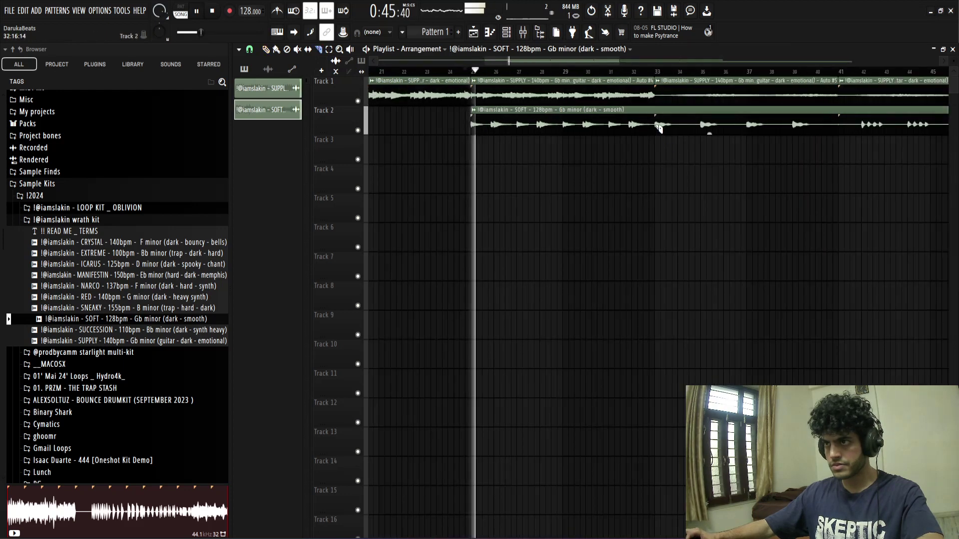
scroll(618, 161, "down", 4)
scroll(749, 160, "up", 2)
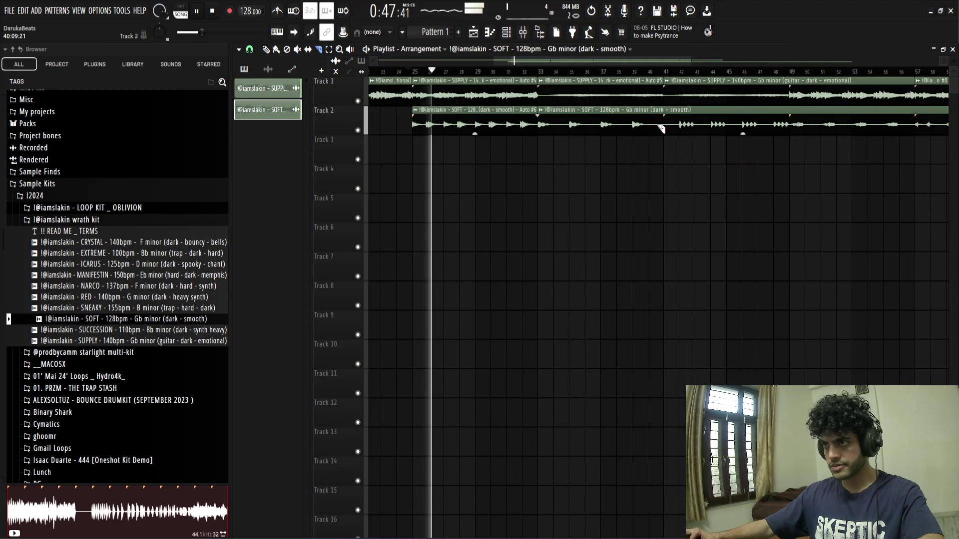
scroll(799, 150, "up", 2)
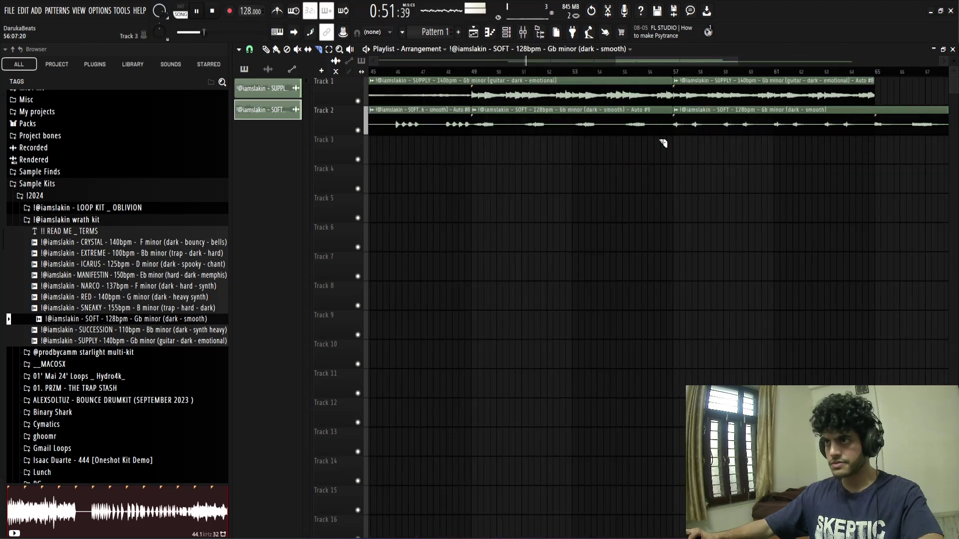
scroll(749, 147, "down", 2)
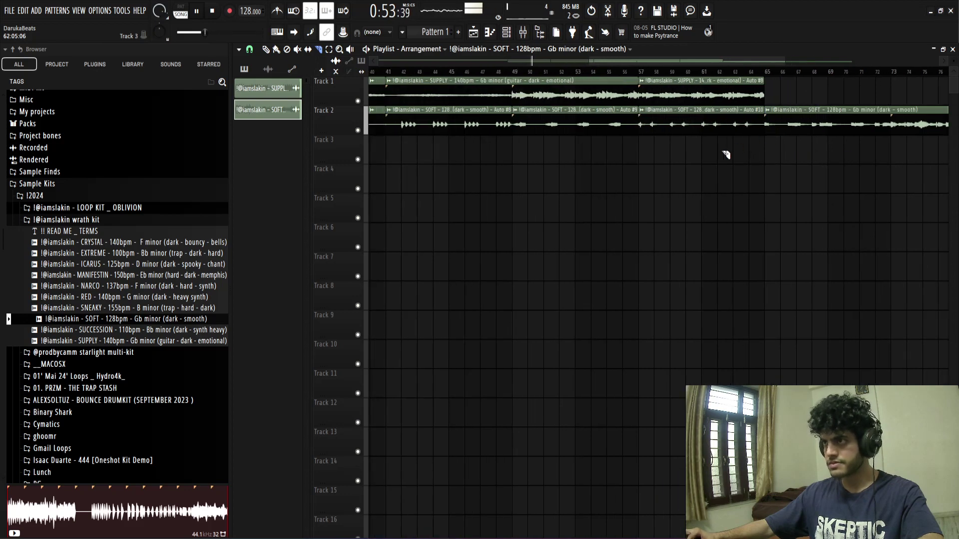
scroll(748, 154, "down", 2)
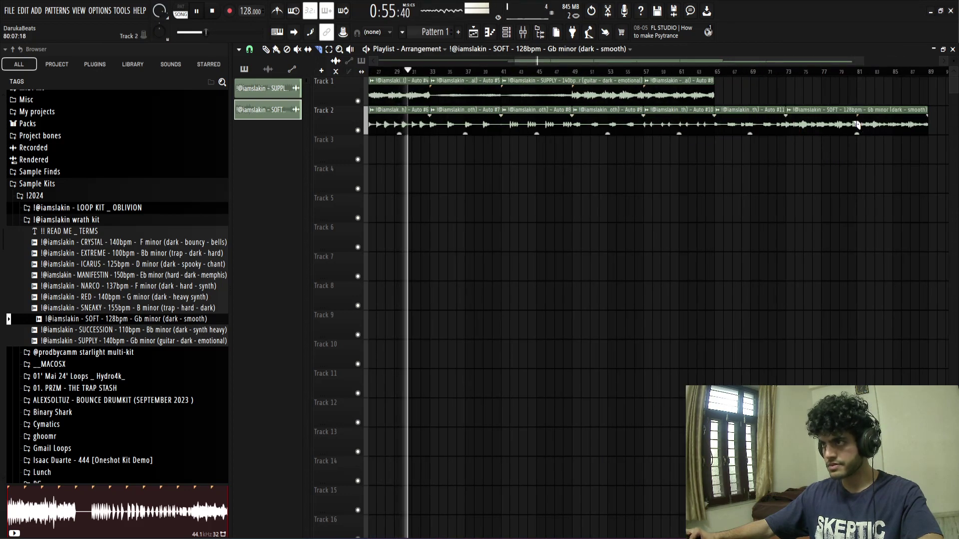
scroll(871, 148, "up", 4)
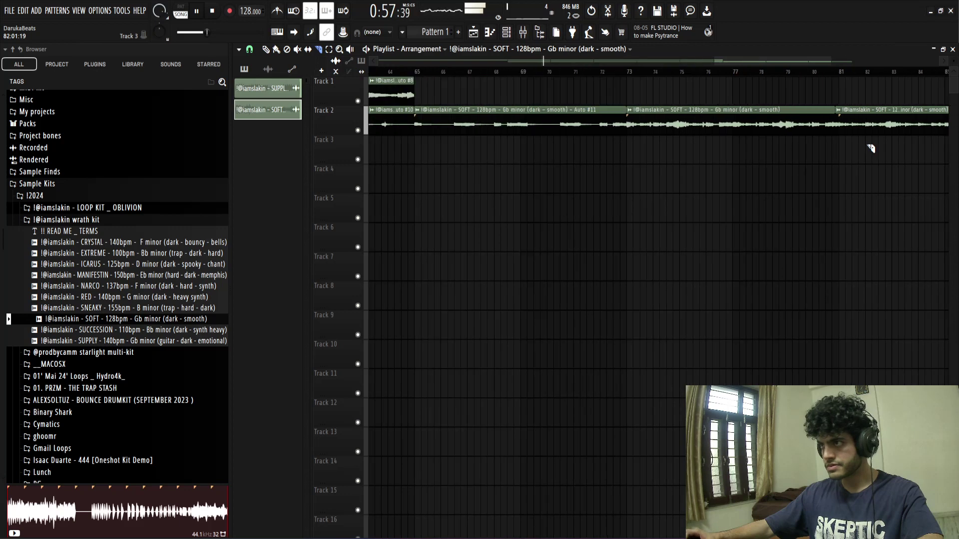
scroll(843, 131, "down", 6)
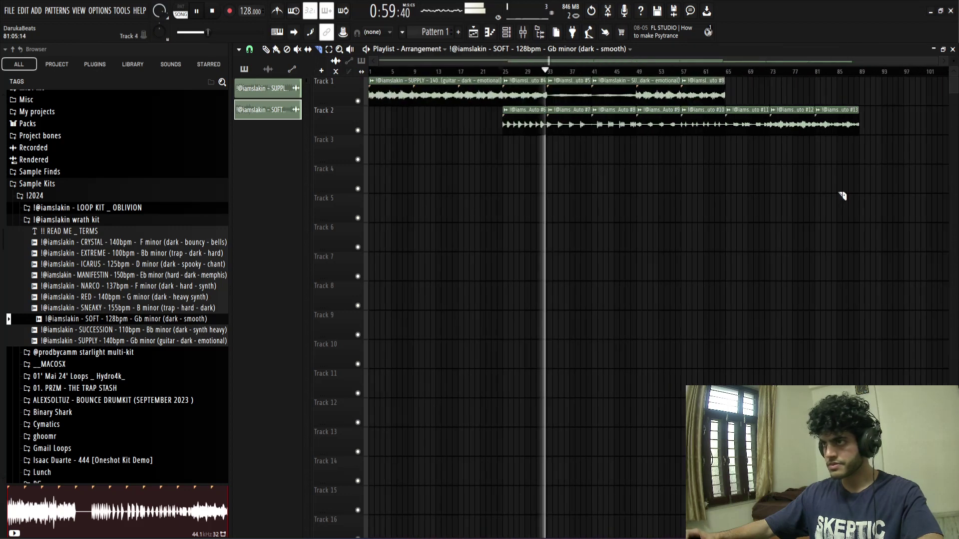
Step: Delete the first SUPPLY segment and move the segments from bars 25 and 33 to bar 1 on Tracks 1 and 2
key("space")
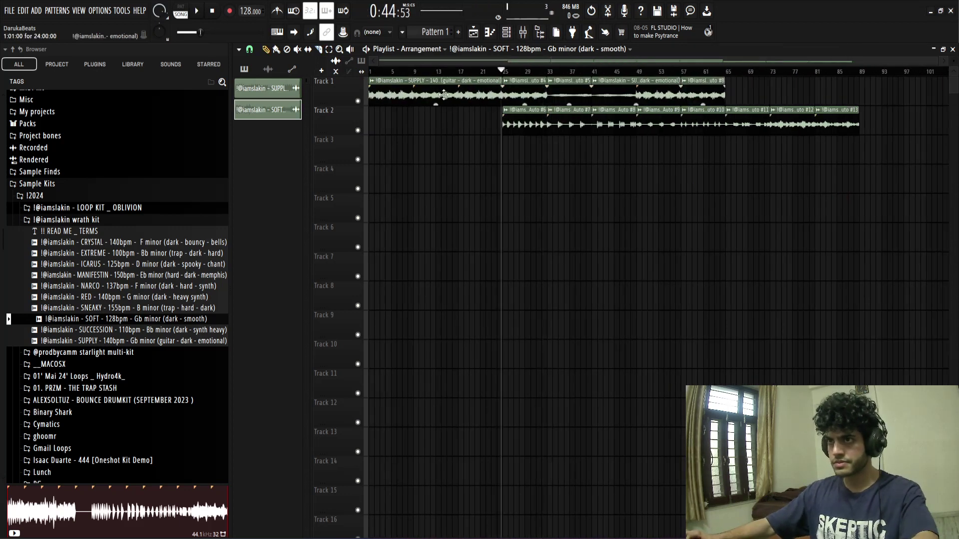
right_click(443, 96)
left_click_drag(511, 83, 197, 86)
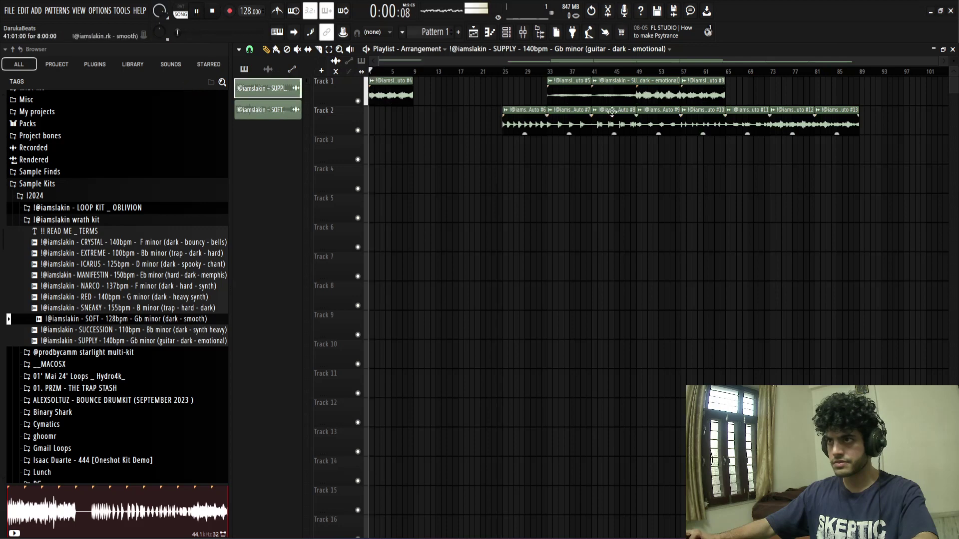
left_click_drag(572, 100, 312, 129)
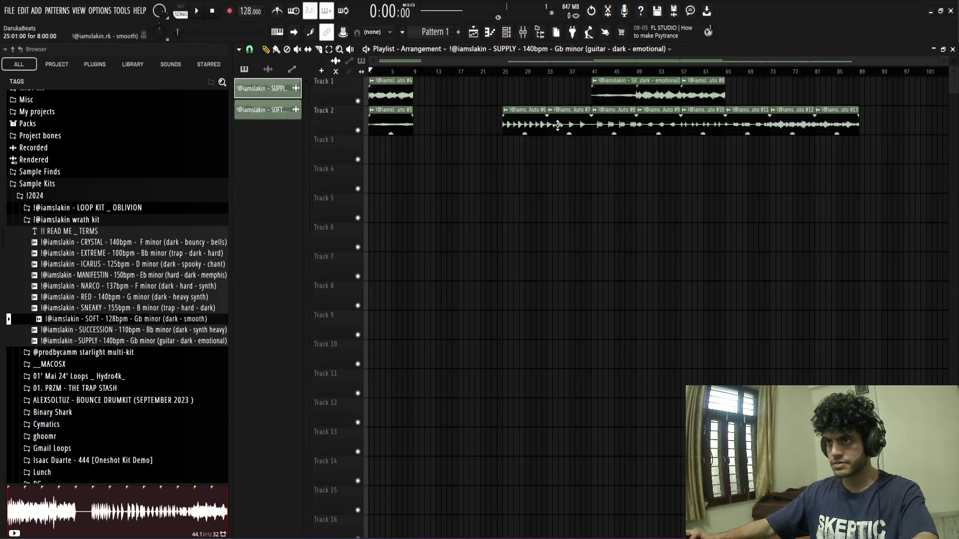
Step: Move the SOFT segments starting at bars 41, 65 and 81 to bar 1 on Tracks 3, 4 and 5
left_click_drag(614, 123, 392, 153)
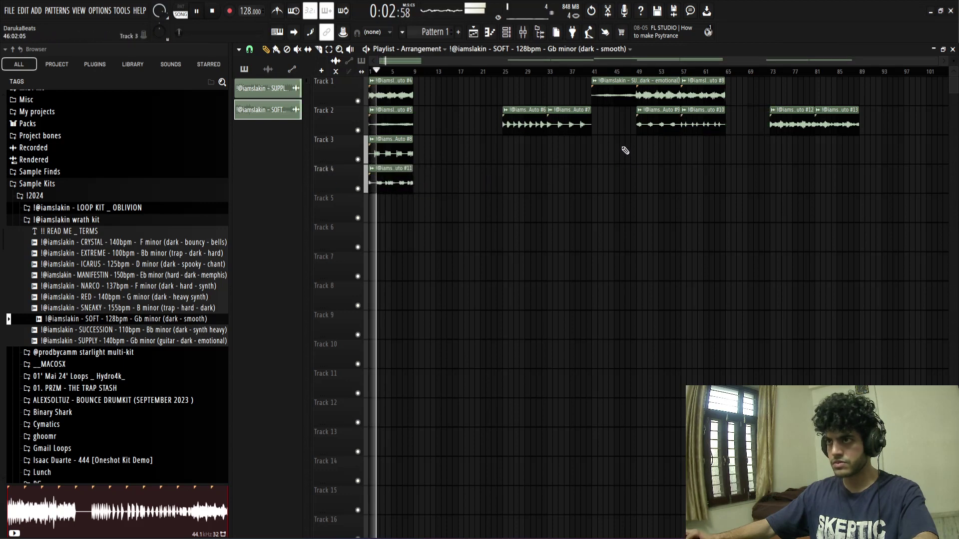
key("space")
left_click_drag(822, 131, 280, 223)
Step: Delete the SOFT segments starting at bars 73, 57 and 49 on Track 2
right_click(774, 127)
right_click(703, 124)
right_click(659, 124)
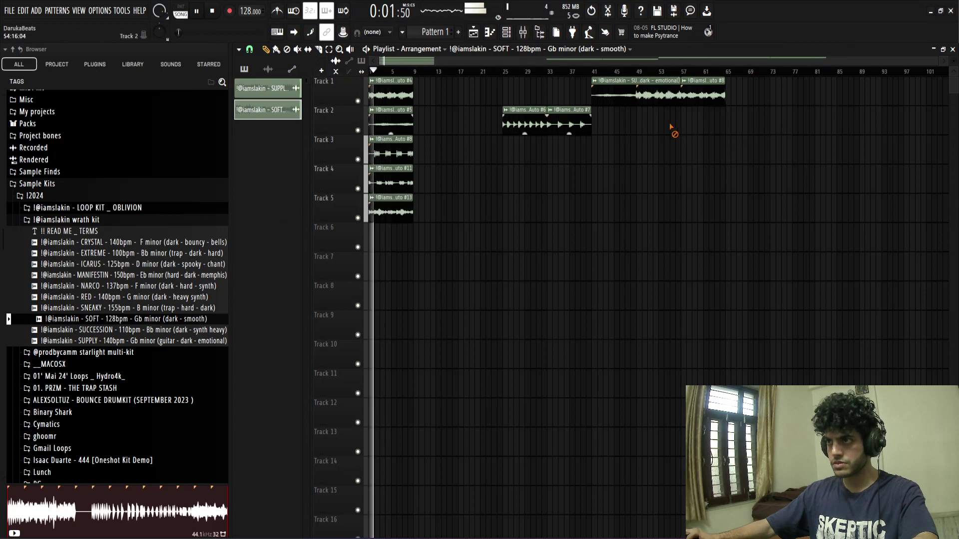
Step: Delete the segments starting at bars 25 and 33 on Track 2 and move the bar 41 SUPPLY clip to bar 1 on Track 6
right_click(569, 124)
right_click(524, 125)
left_click_drag(604, 96, 353, 250)
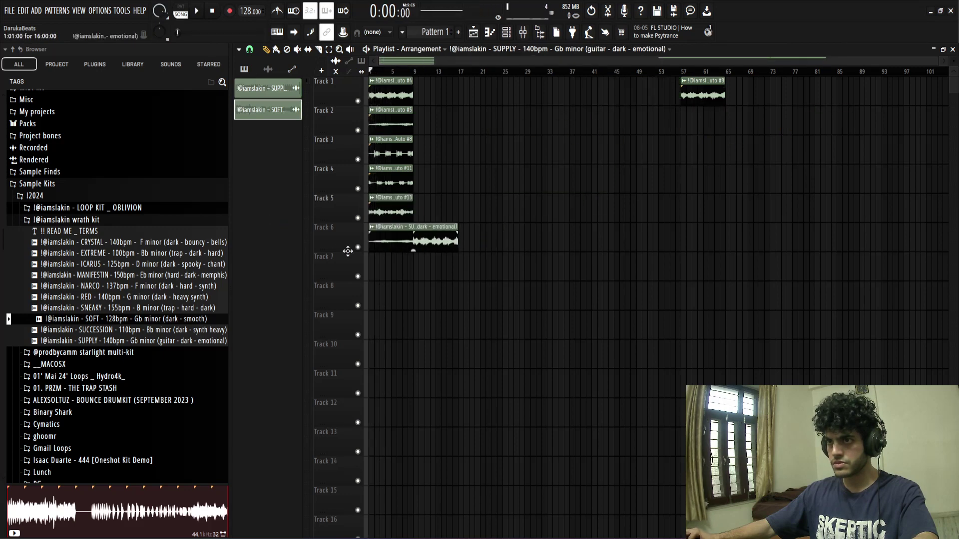
Step: Split the Track 6 SUPPLY clip at bar 9, then replace its first part with the second at bar 1
scroll(451, 239, "up", 3)
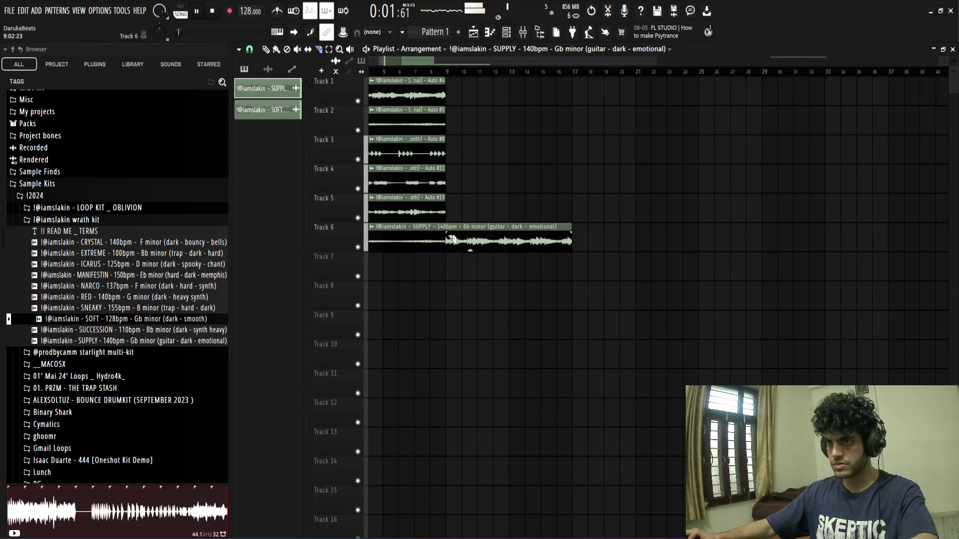
scroll(448, 245, "up", 2)
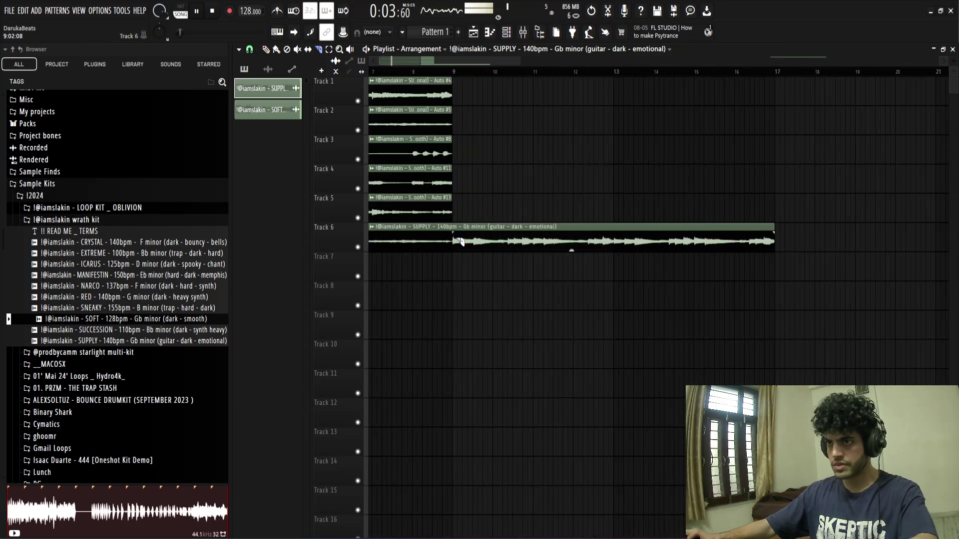
scroll(552, 257, "down", 3)
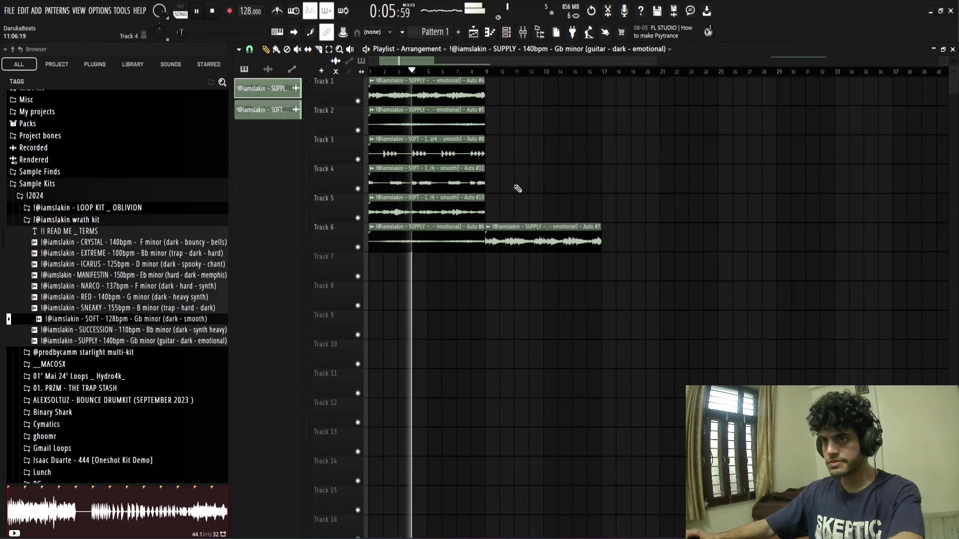
right_click(430, 241)
left_click_drag(542, 247, 427, 250)
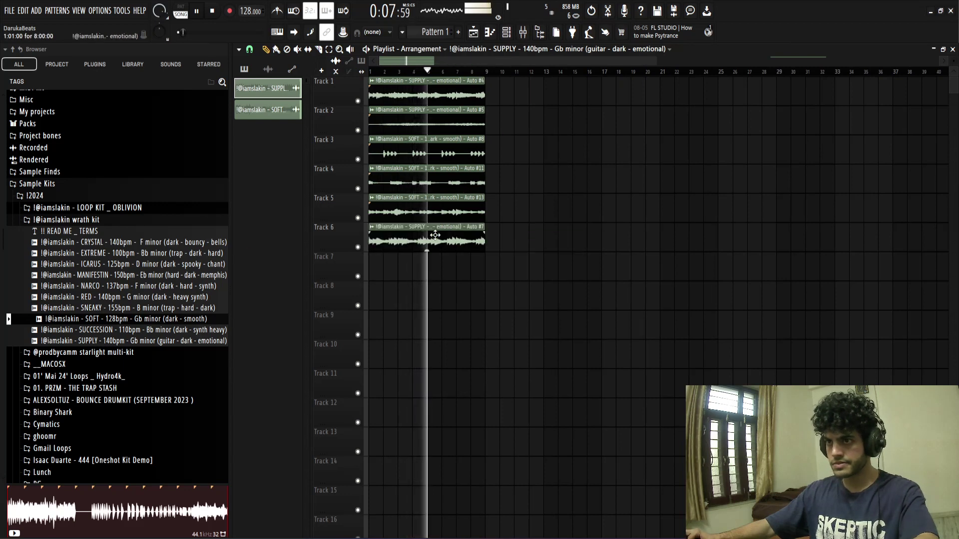
Step: Delete the Track 6 SUPPLY segment, and also the bar 57 one after auditioning it at bar 1 on Track 7
right_click(434, 237)
scroll(514, 230, "down", 2)
key("space")
left_click_drag(807, 101, 331, 269)
key("space")
right_click(397, 265)
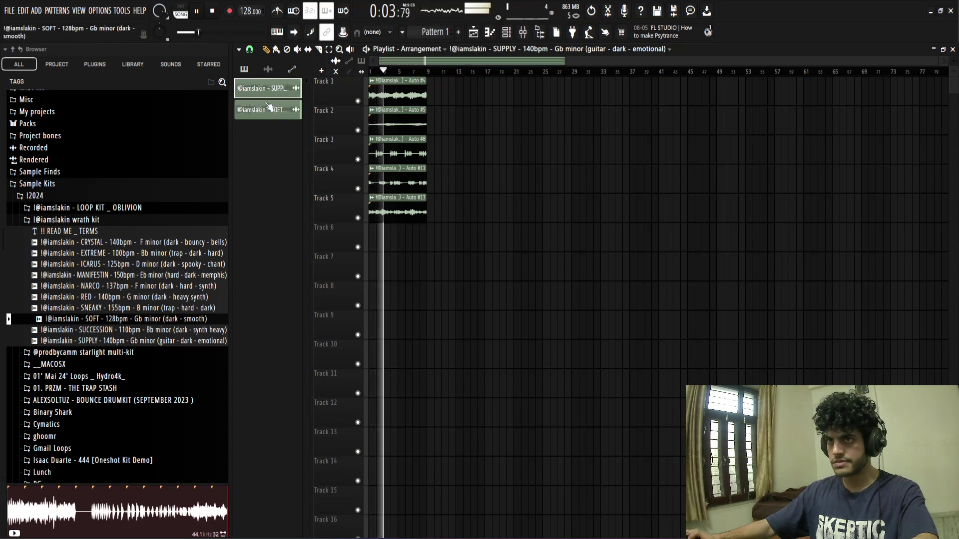
left_click(118, 221)
left_click(134, 195)
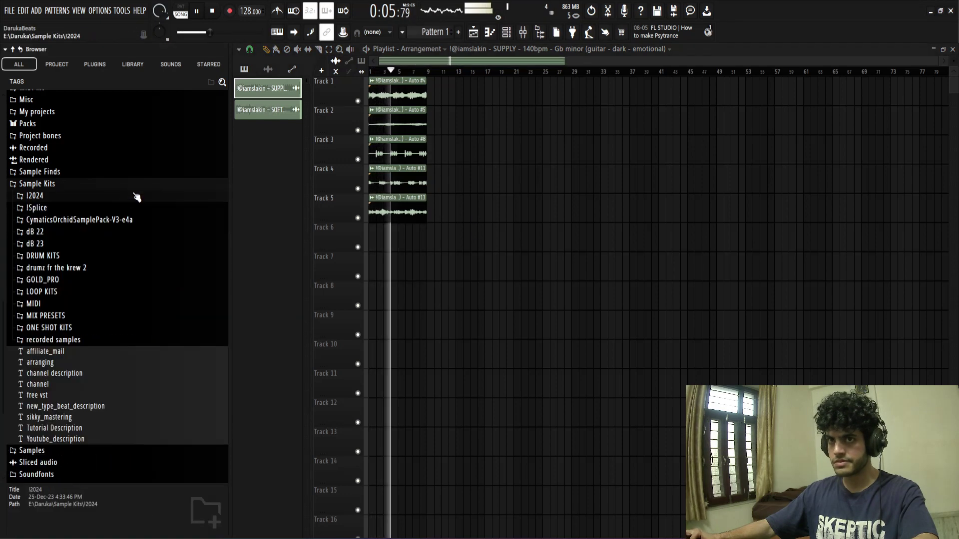
left_click(135, 194)
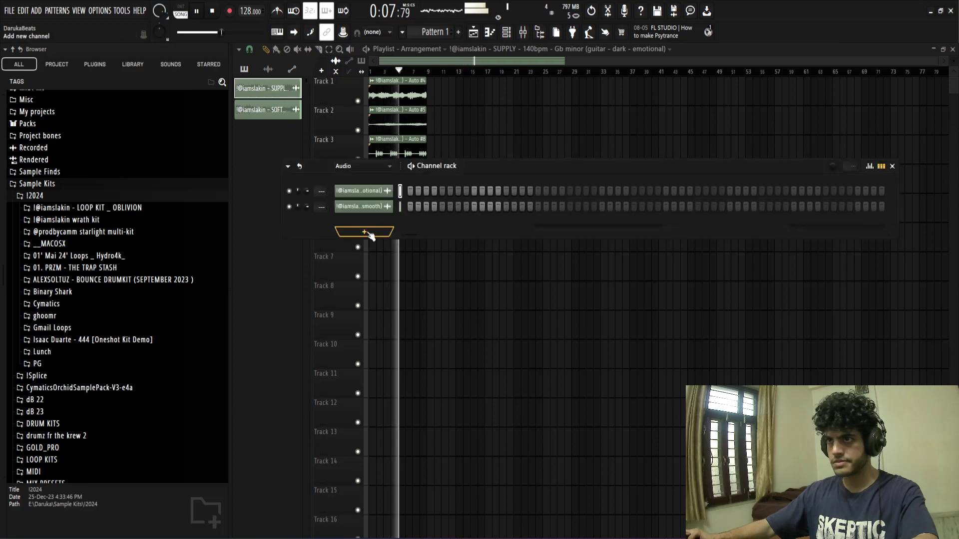
left_click(506, 32)
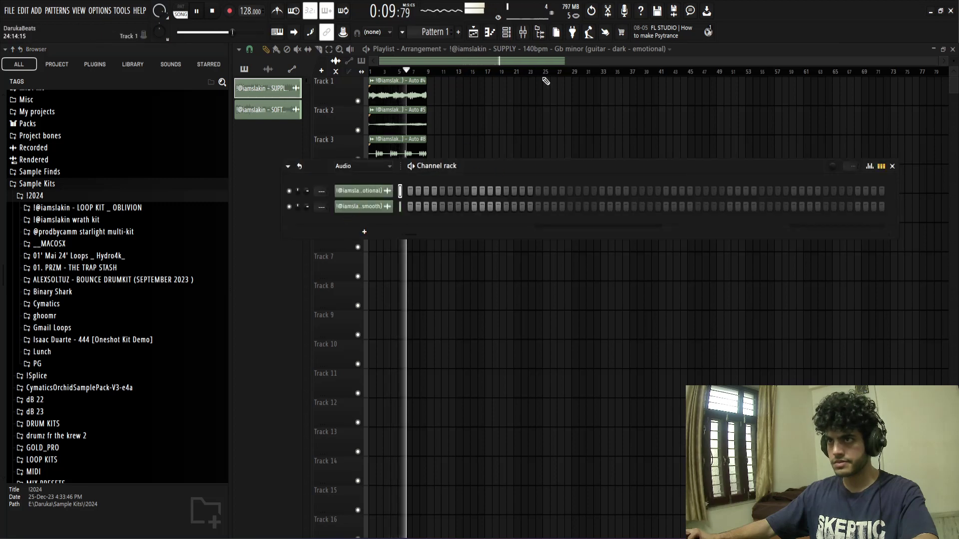
left_click(523, 31)
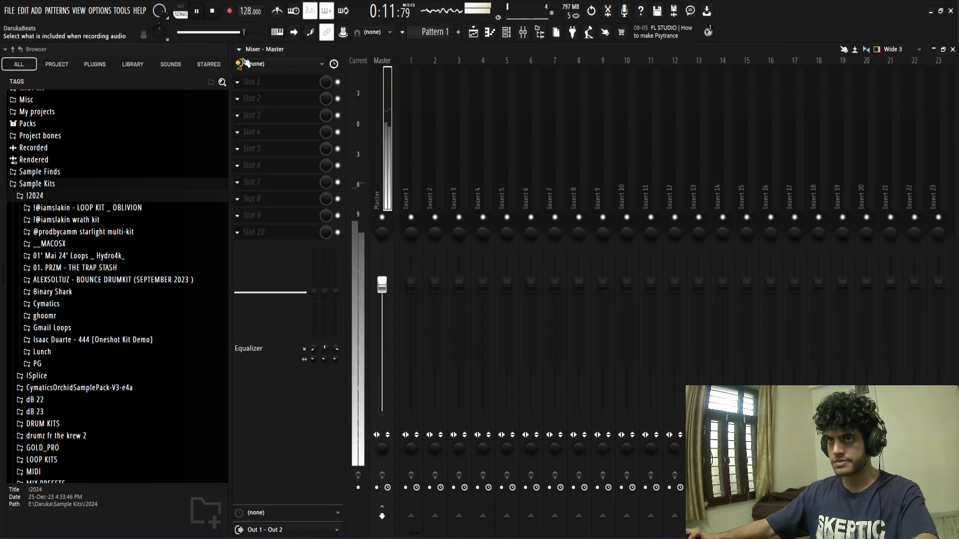
left_click(213, 11)
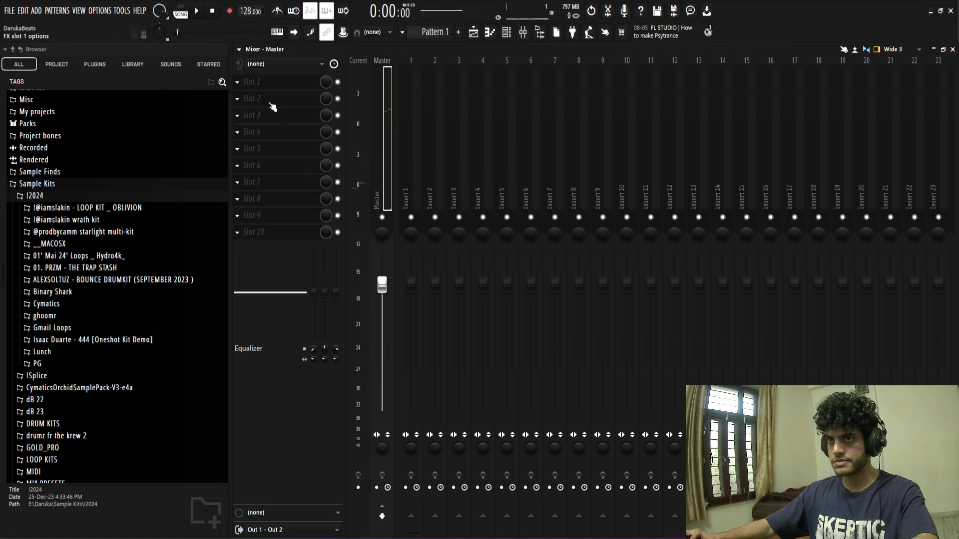
left_click(256, 132)
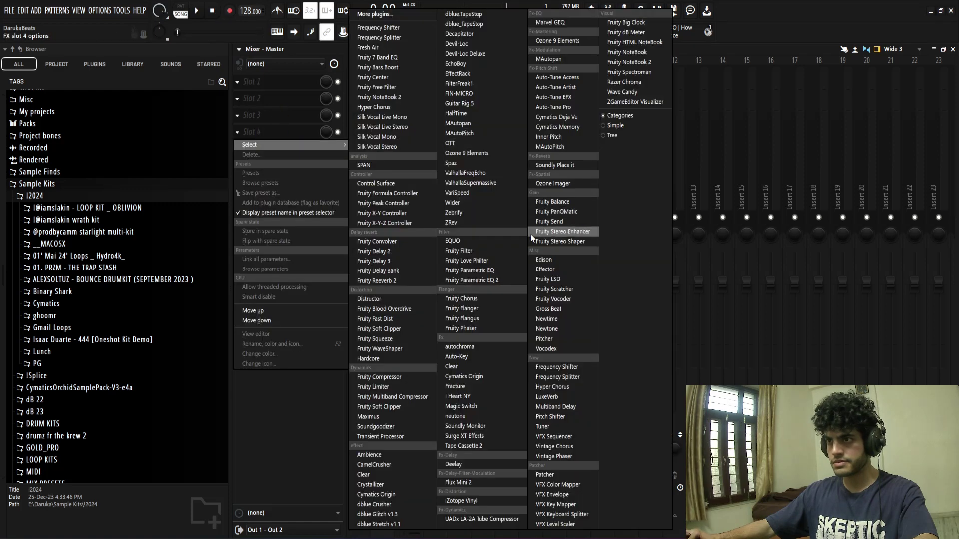
left_click(237, 102)
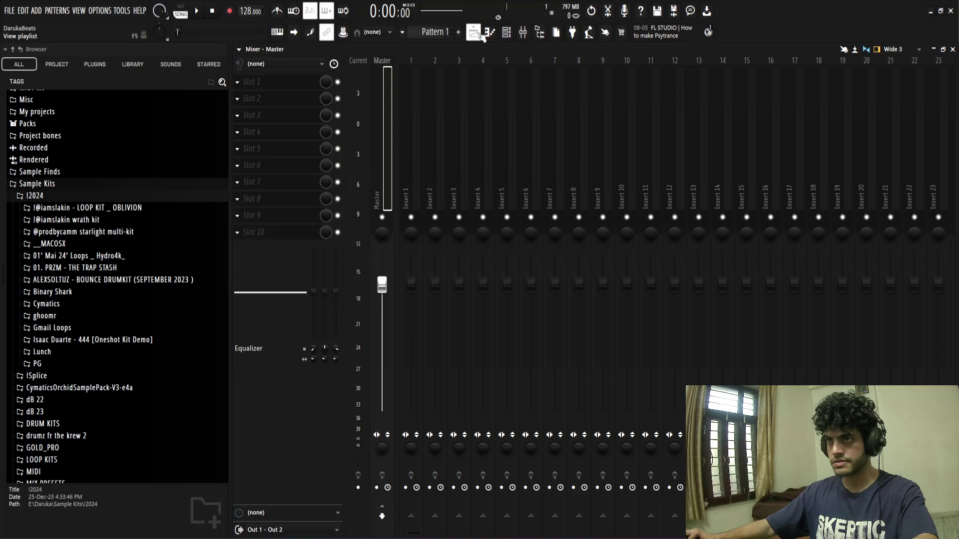
Step: Check the SUPPLY clip's channel settings and set the SOFT clip's channel volume to 53%
left_click(479, 34)
double_click(391, 121)
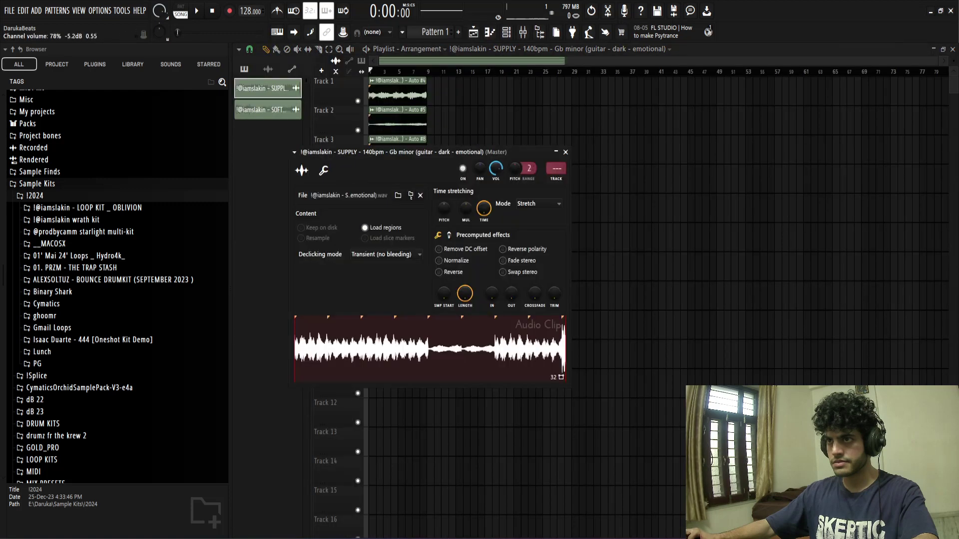
left_click(565, 152)
double_click(406, 164)
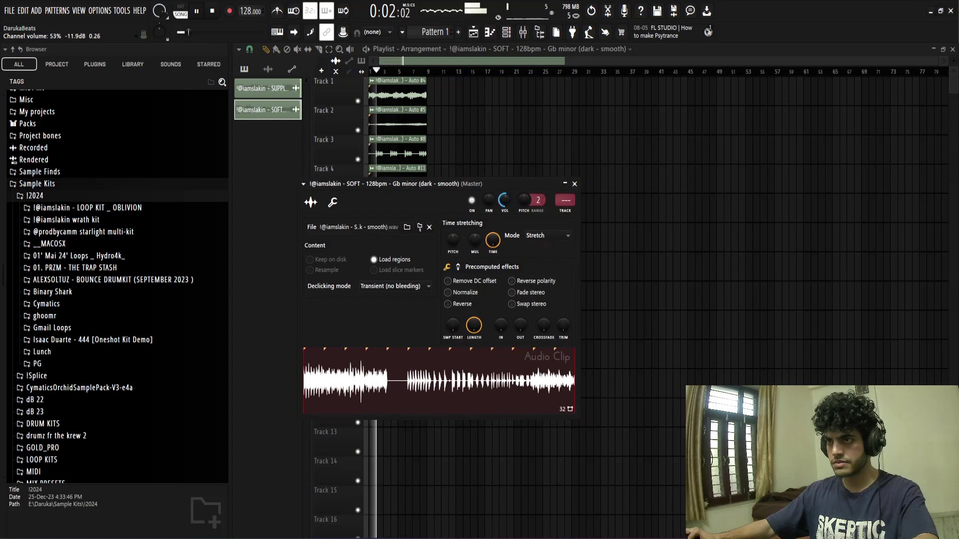
left_click(574, 185)
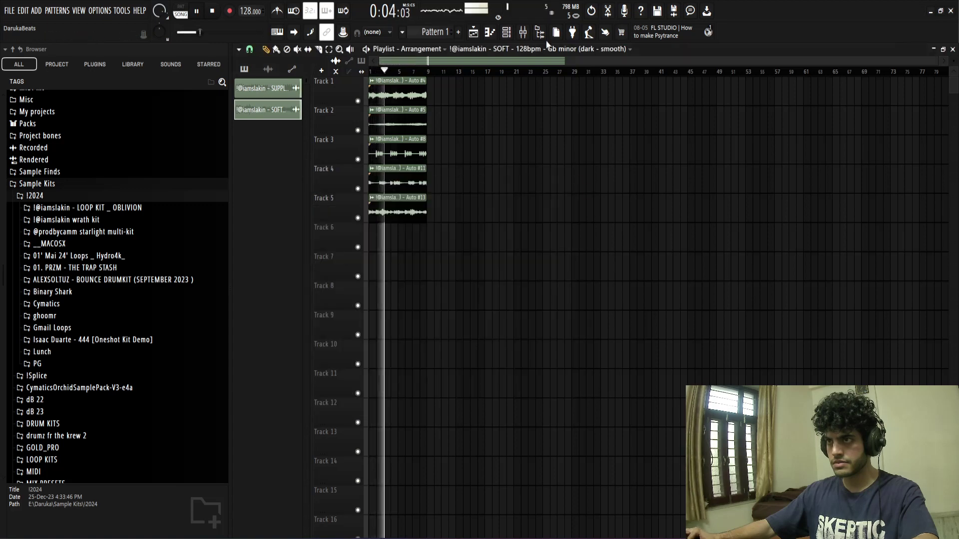
Step: Load Cymatics Deja Vu into slot 4 of the Master mixer track and audition the layered segments through it
left_click(523, 32)
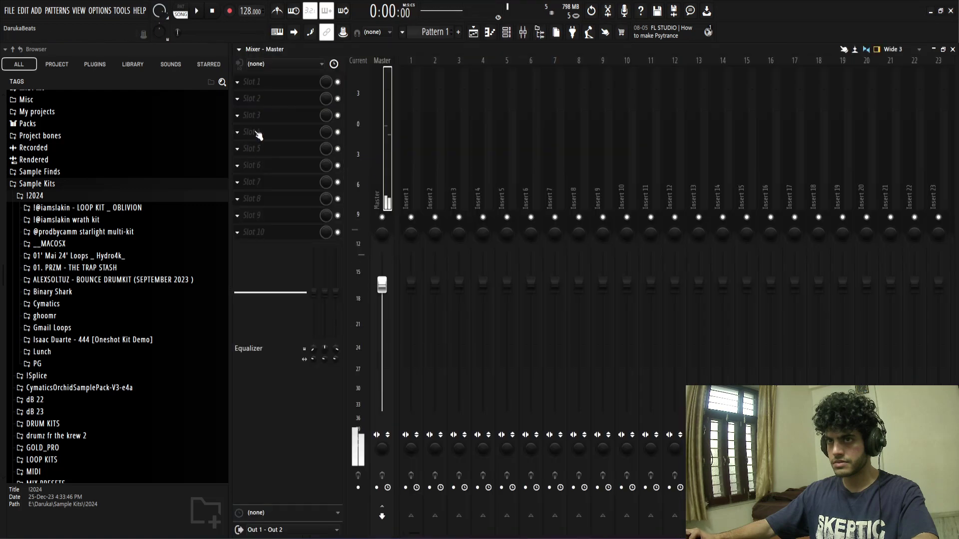
left_click(259, 149)
left_click(569, 117)
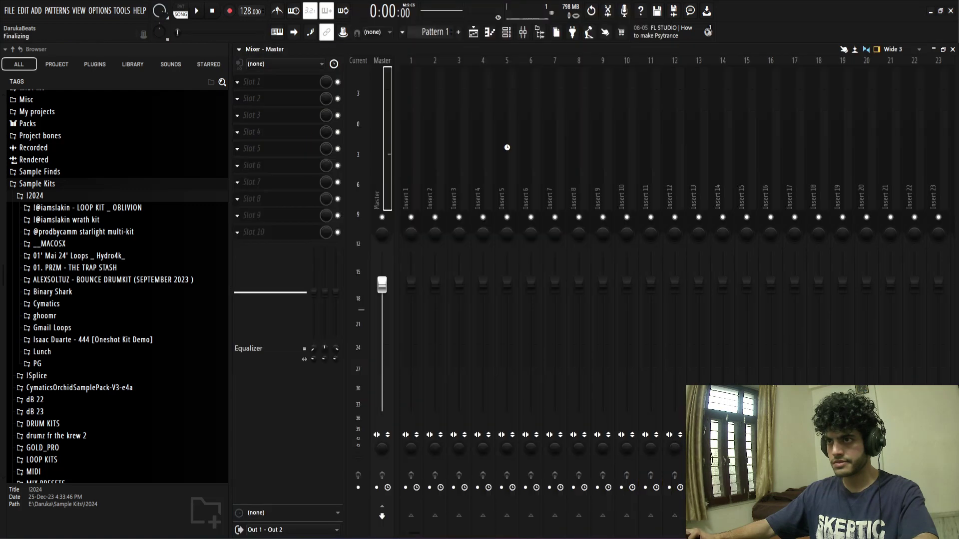
key("space")
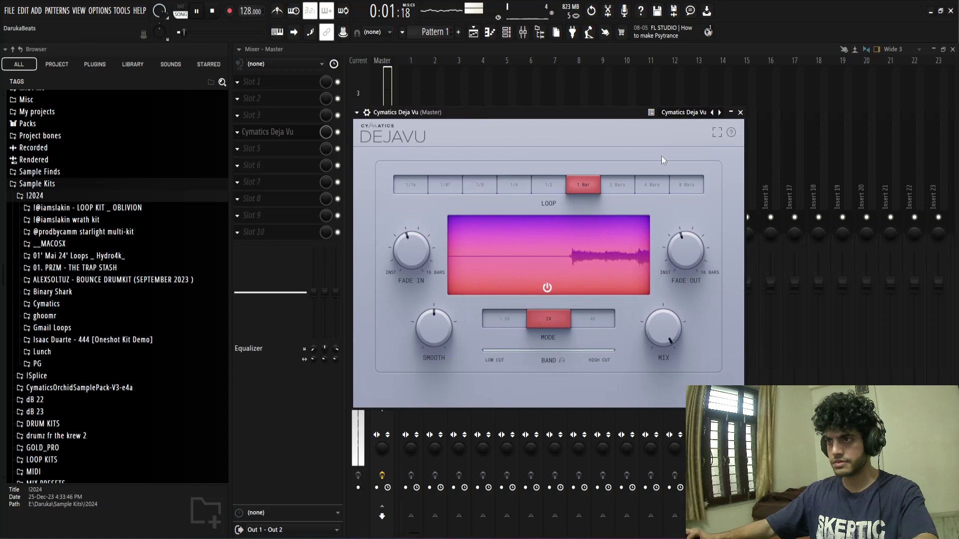
left_click(741, 112)
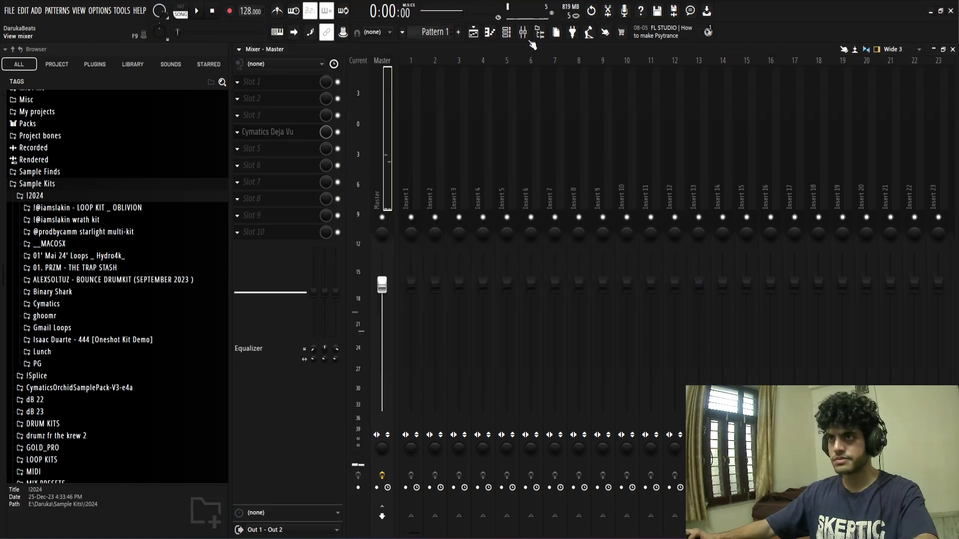
Step: Load Edison into slot 5 of the Master track and record the playback of the layered segments on play
left_click(272, 148)
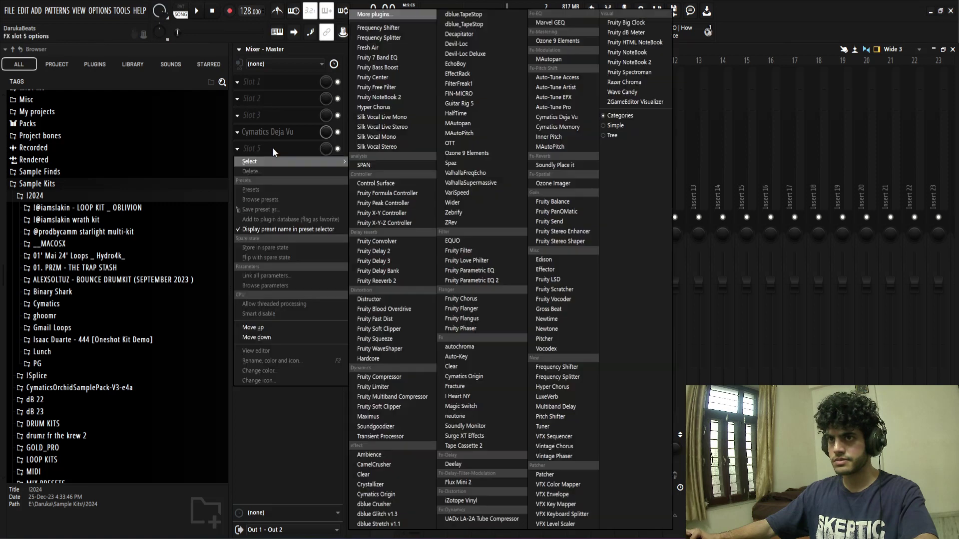
key("Escape")
left_click(315, 151)
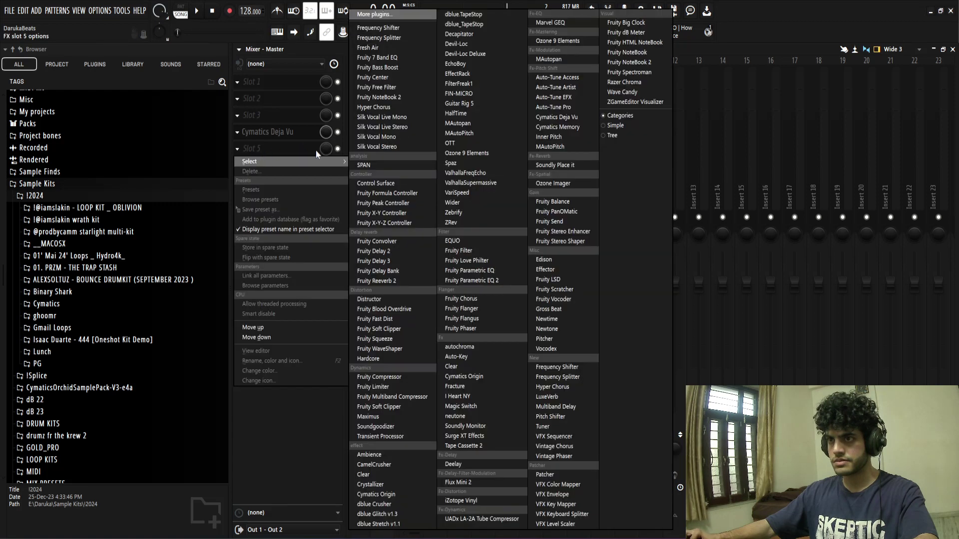
left_click(543, 258)
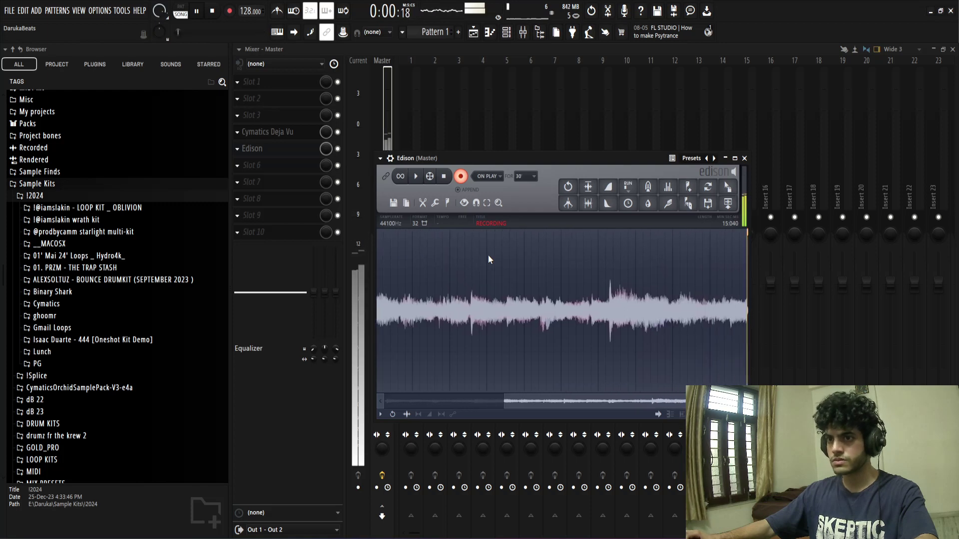
left_click(460, 177)
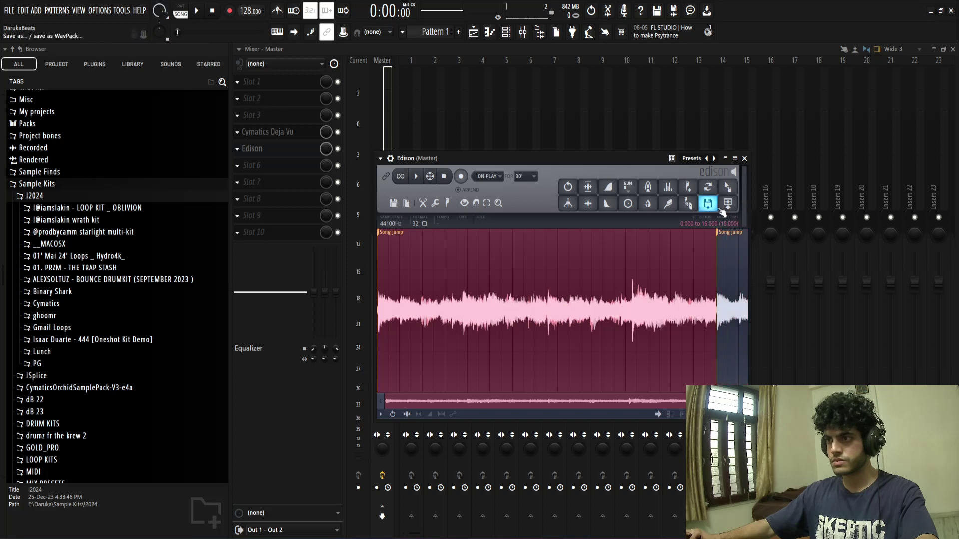
Step: Place the selected Edison recording at bar 1 on Track 1 in the playlist and delete the layered loop segments
left_click_drag(720, 210, 624, 159)
mouse_move(483, 42)
left_mouse_down()
mouse_move(332, 243)
mouse_move(439, 262)
mouse_move(415, 269)
mouse_move(351, 69)
left_mouse_up()
right_click(411, 215)
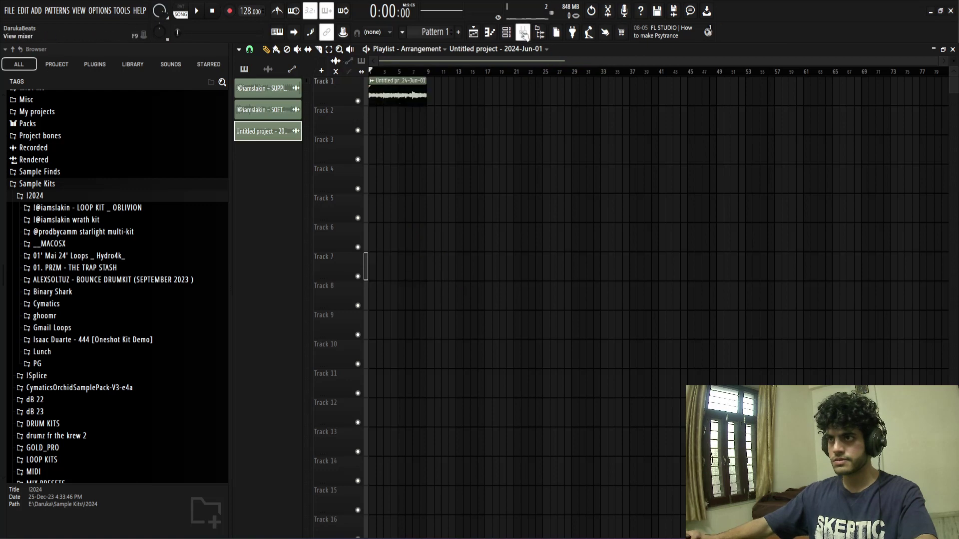
Step: Delete Cymatics Deja Vu from the Master track, disable Edison in slot 5 and return to the playlist
left_click(523, 33)
left_click(238, 134)
left_click(252, 154)
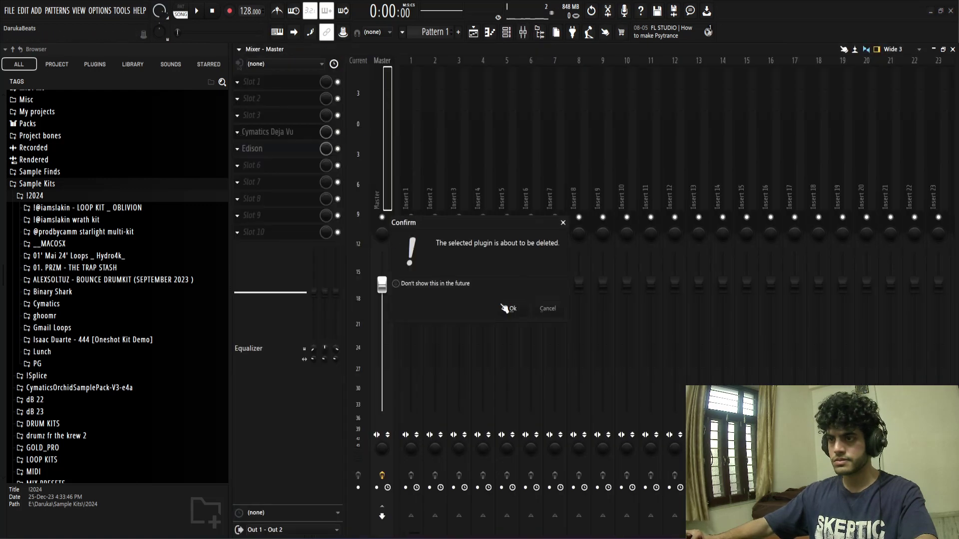
left_click(506, 307)
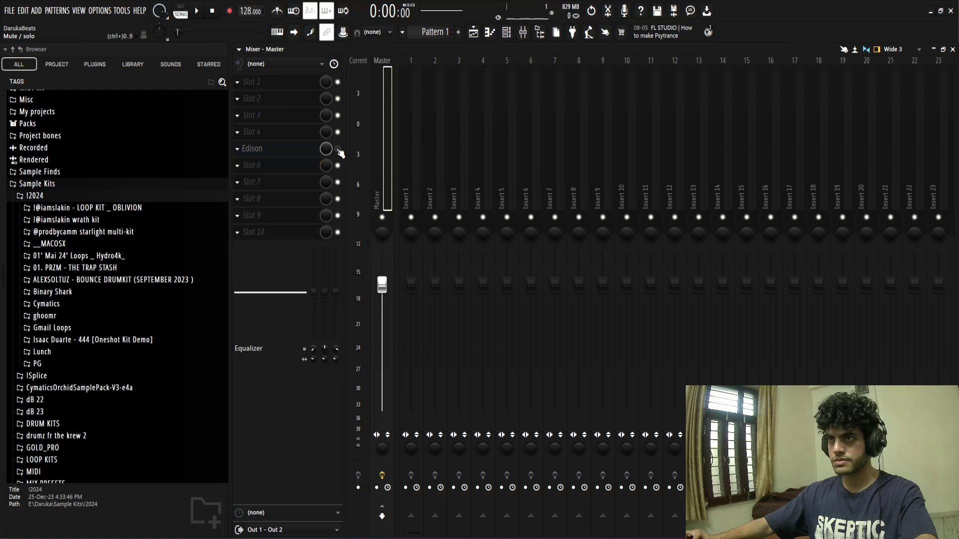
left_click(472, 33)
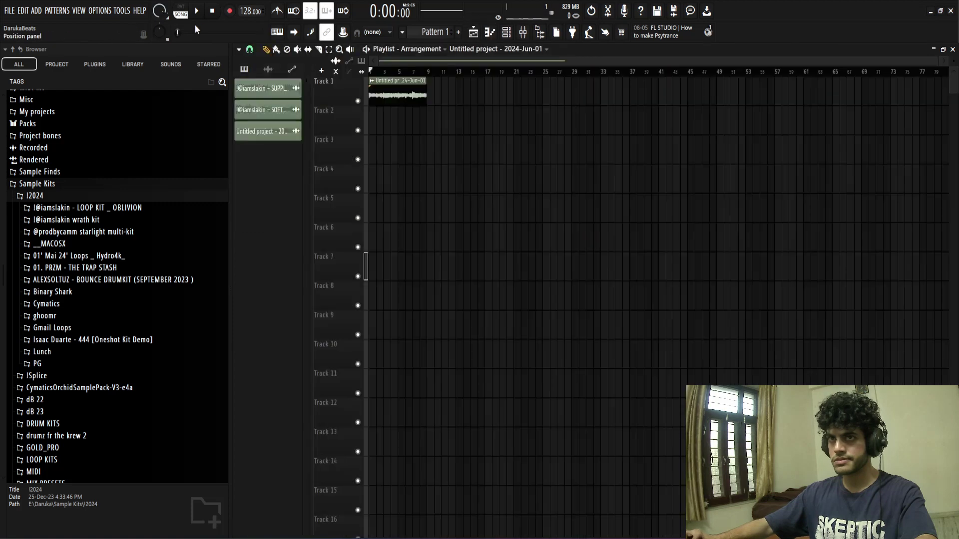
Step: Set the recorded clip's time stretching mode to Stretch with a +300 cents pitch shift and audition it
double_click(394, 92)
left_click(555, 232)
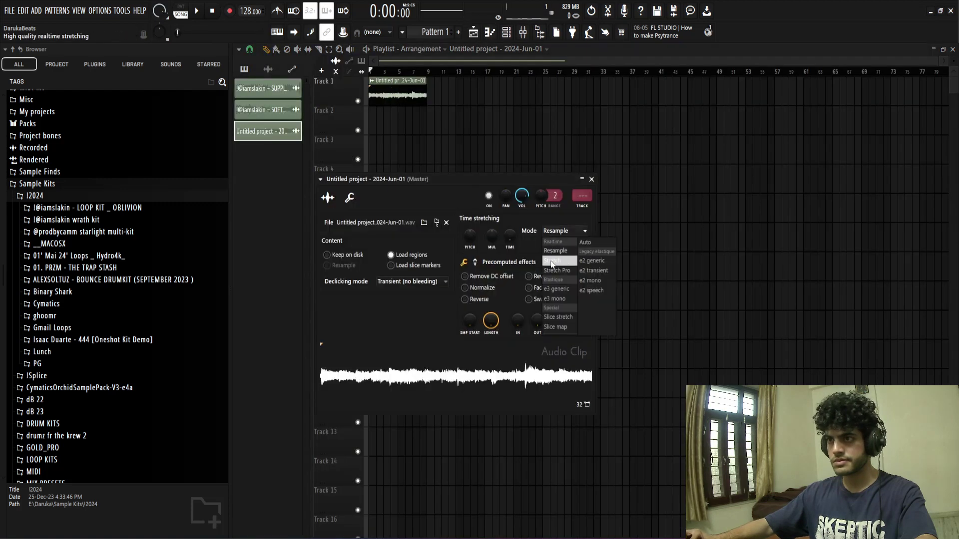
left_click(552, 265)
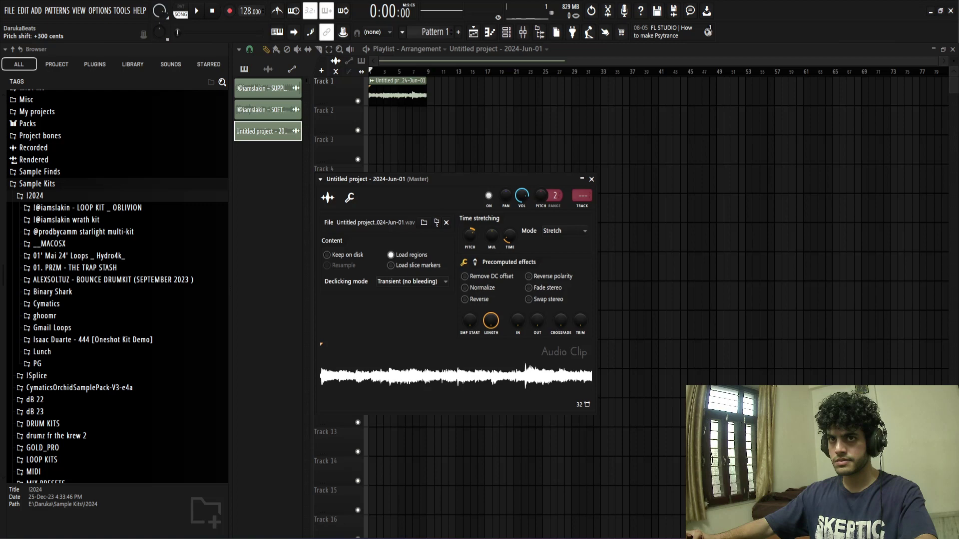
key("space")
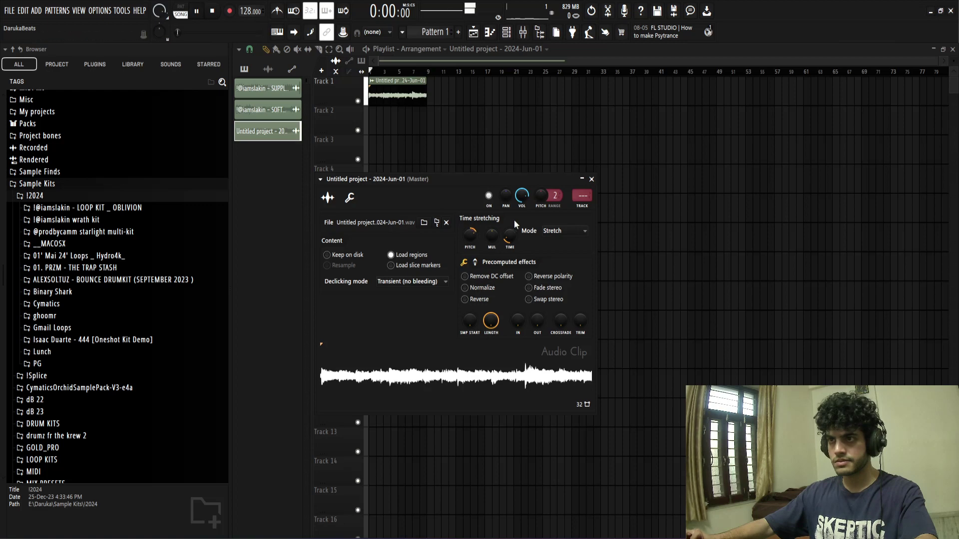
left_click(591, 179)
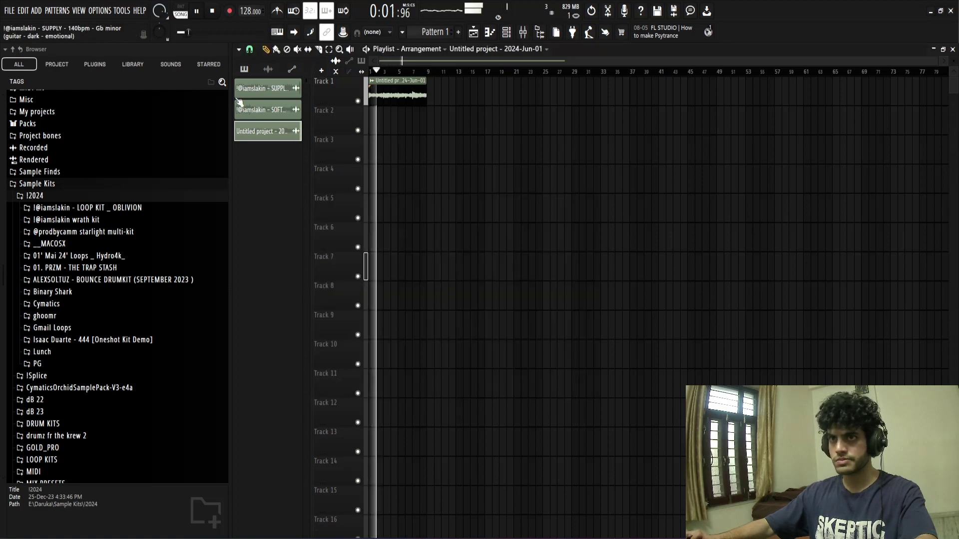
Step: Route the recorded clip to mixer insert 2 and return to the playlist
double_click(390, 95)
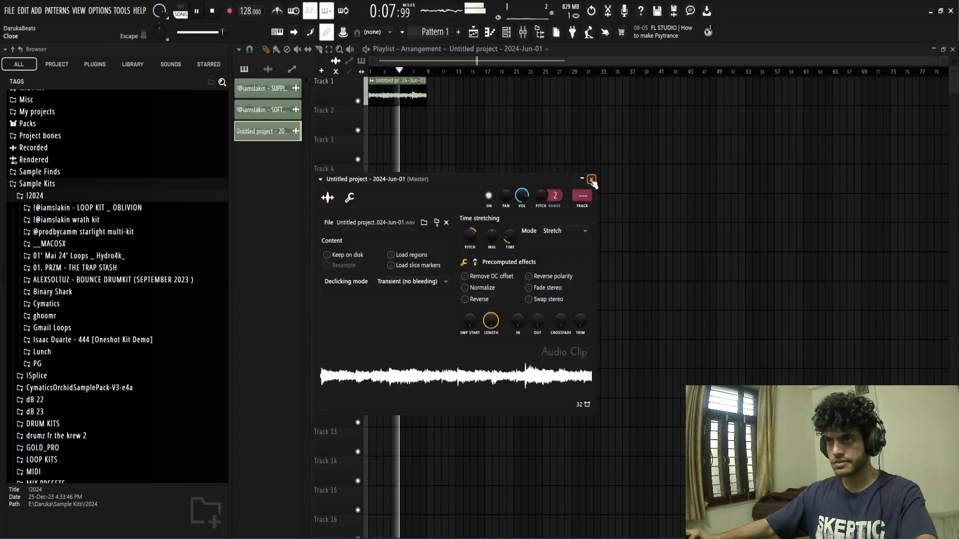
left_click(580, 208)
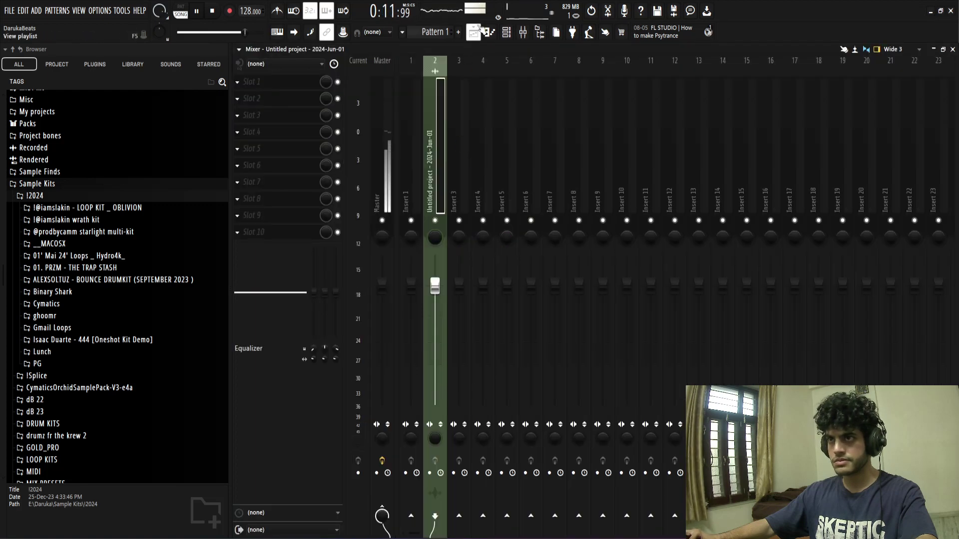
left_click(473, 33)
Step: Set the project tempo to 150 BPM and restart playback with the mixer open
key("space")
right_click(245, 11)
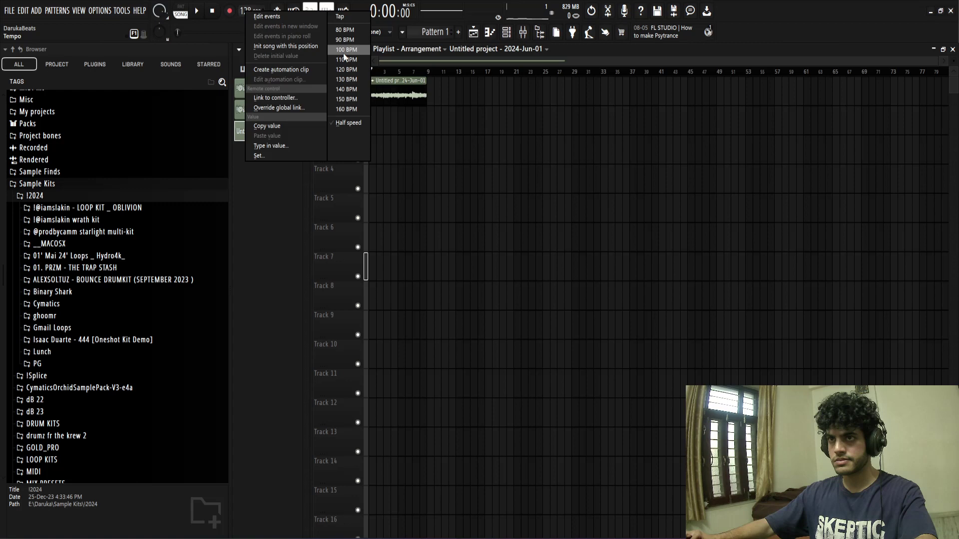
left_click(340, 97)
key("space")
key("F9")
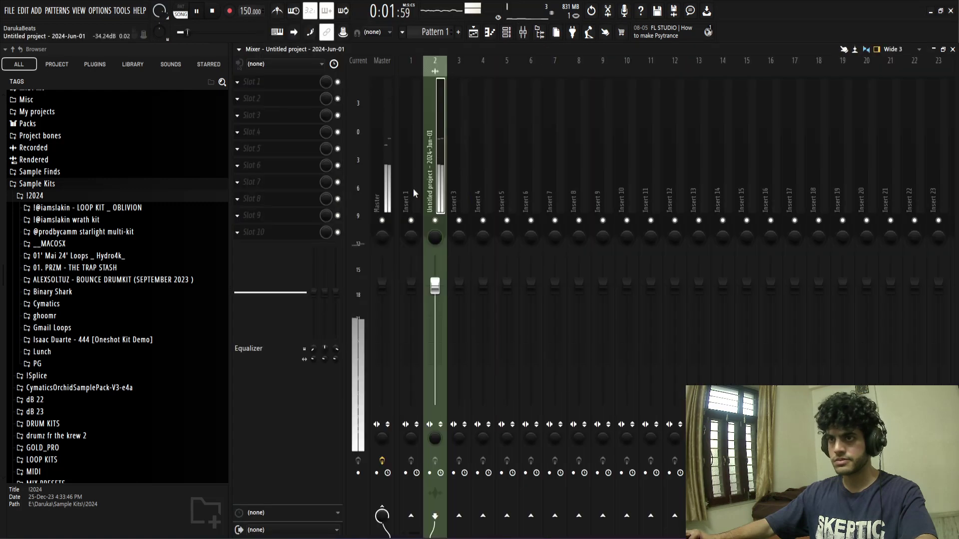
Step: Load Guitar Rig 5 into slot 4 of mixer insert 2 and try its Airy Vocals and Airverb presets
left_click(270, 132)
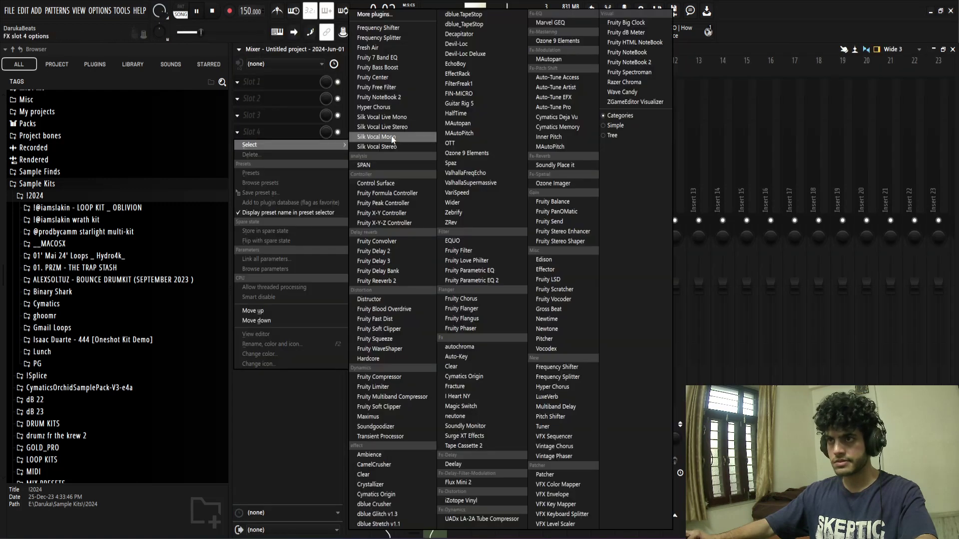
left_click(458, 104)
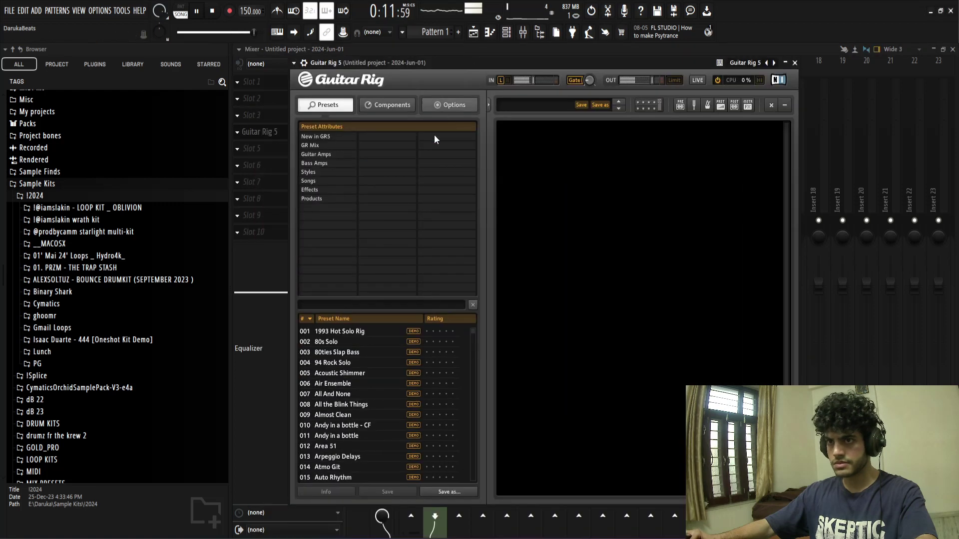
scroll(349, 379, "down", 5)
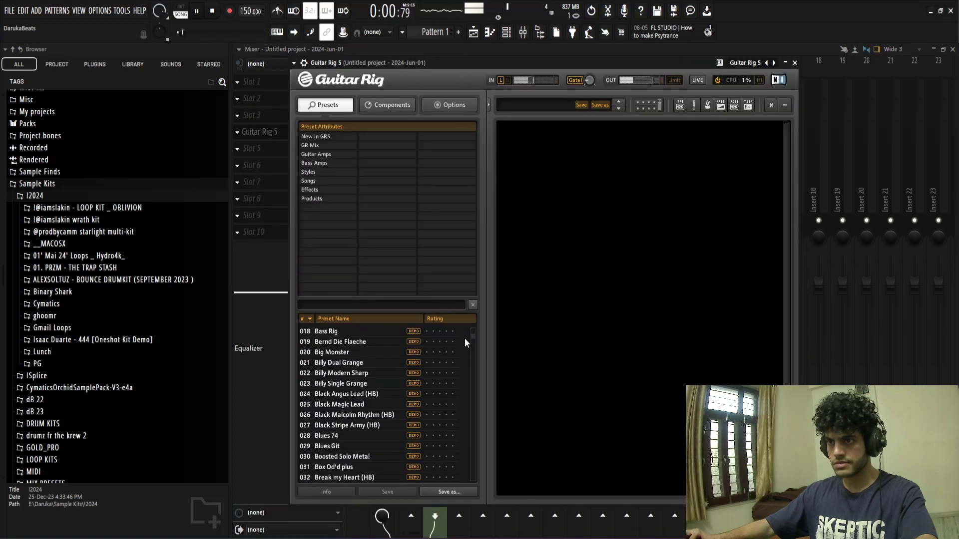
left_click_drag(474, 339, 474, 382)
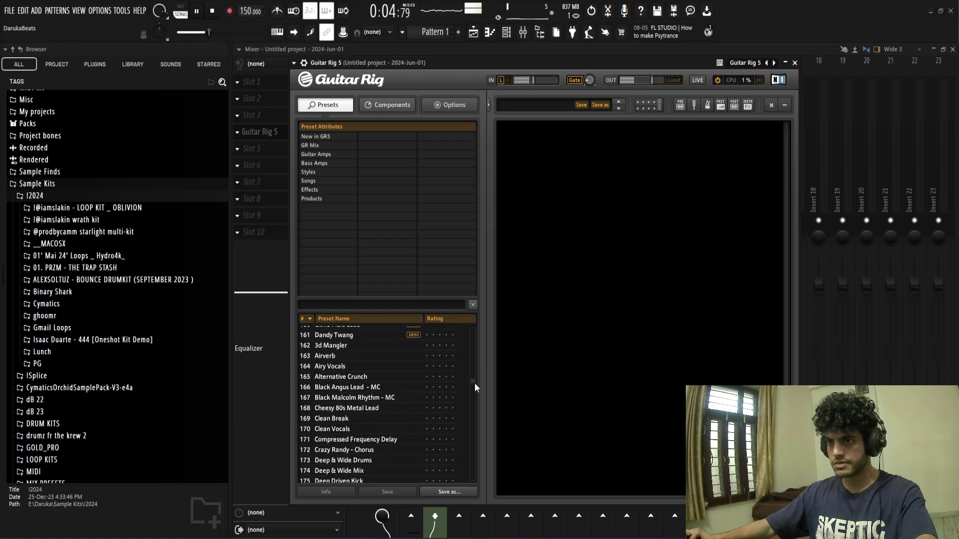
left_click(350, 367)
left_click(347, 358)
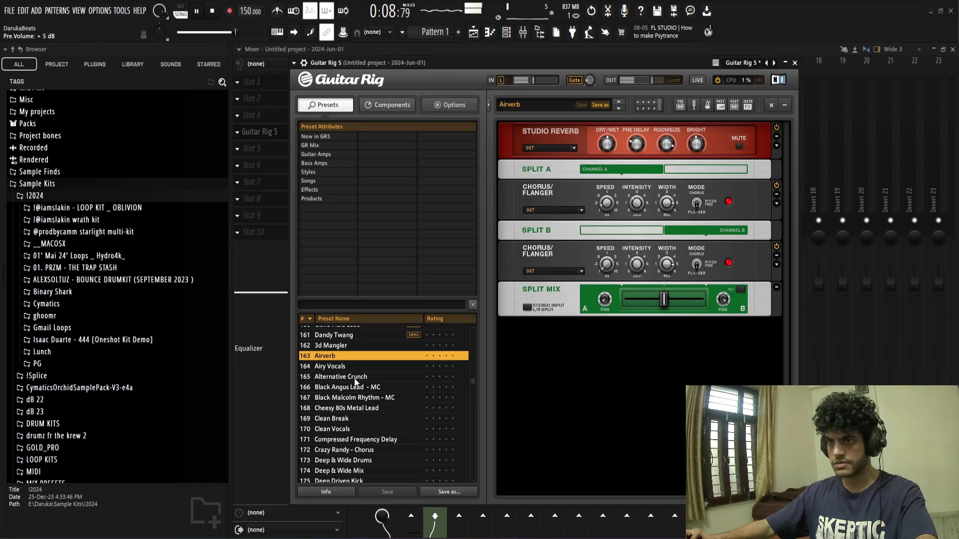
Step: Audition the Guitar Rig presets from Alternative Crunch through Deep & Wide Mix, then return to Airy Vocals
left_click(356, 377)
left_click(354, 389)
left_click(352, 399)
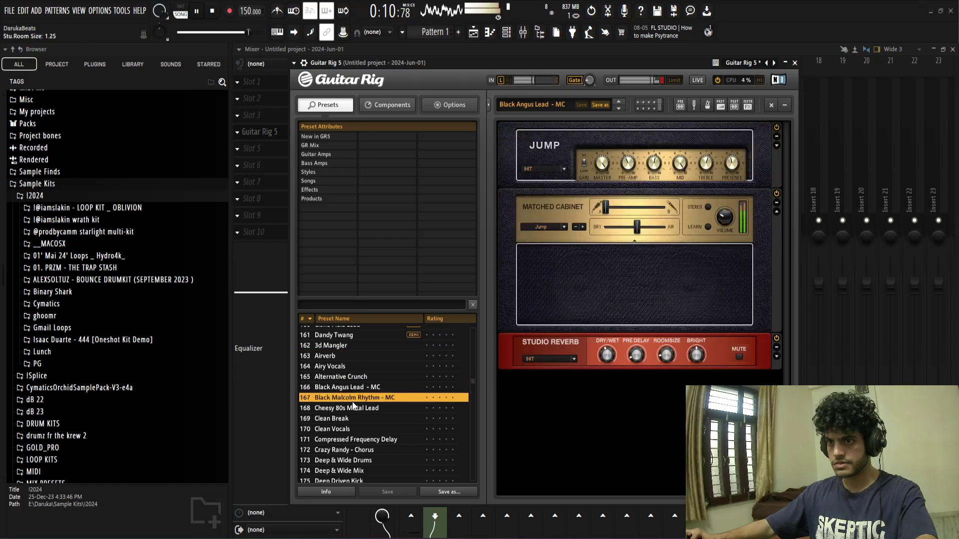
left_click(349, 408)
left_click(340, 419)
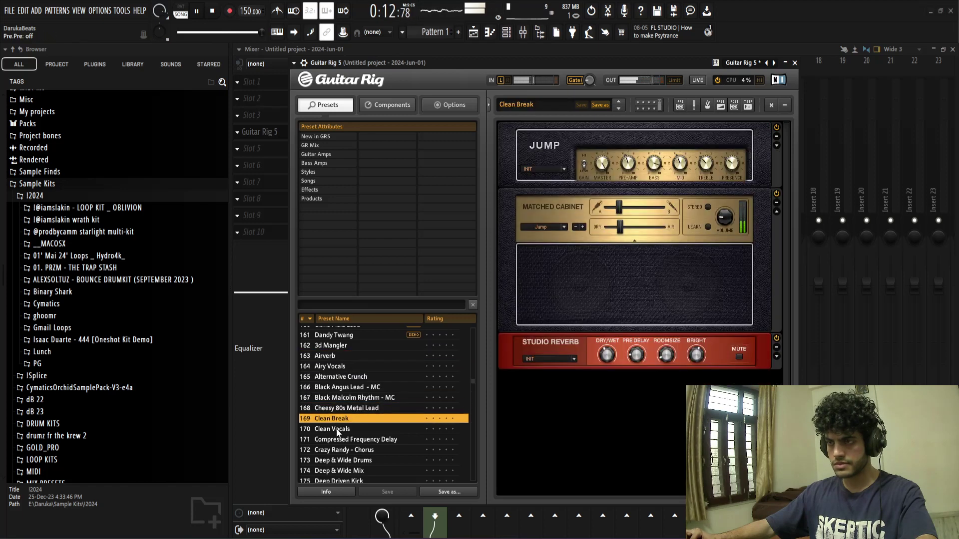
left_click(338, 430)
left_click(349, 440)
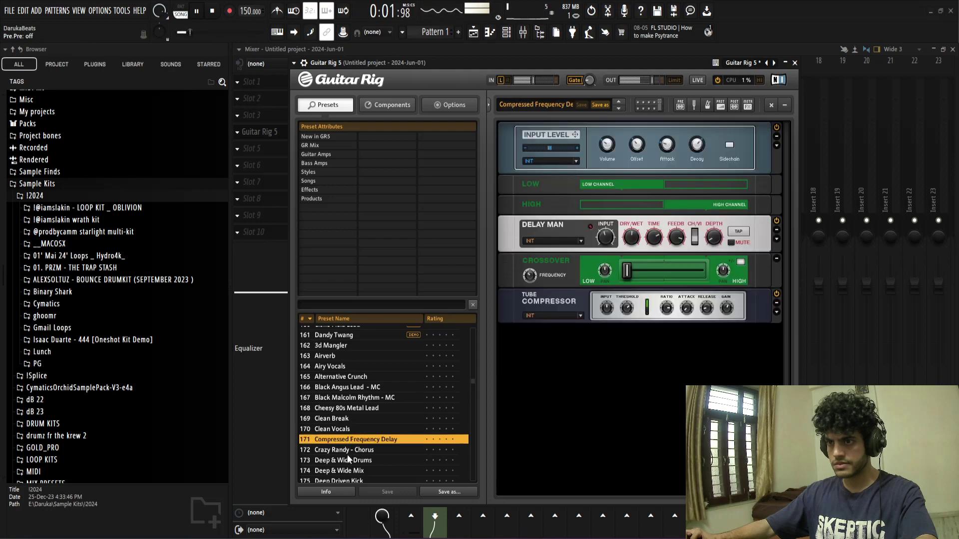
left_click(347, 451)
left_click(348, 461)
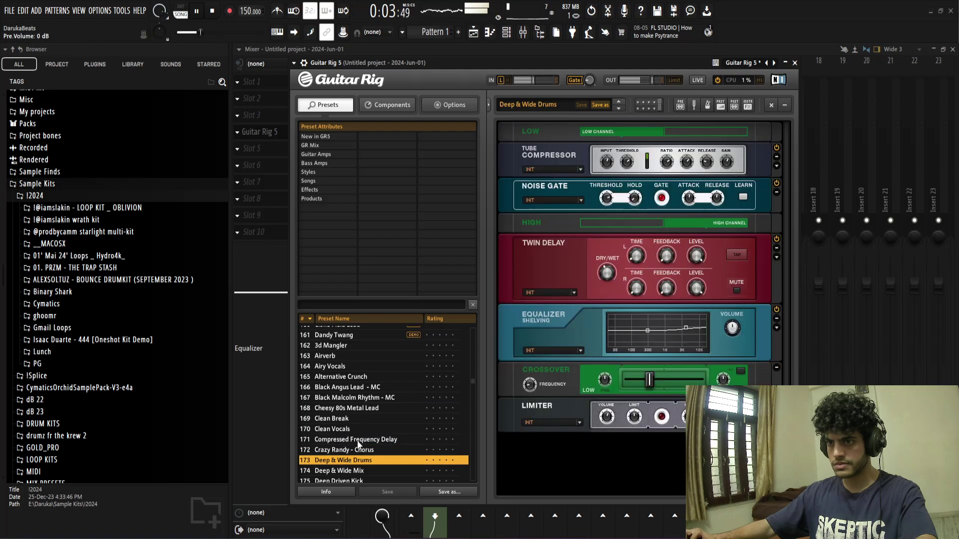
left_click(344, 472)
left_click(343, 366)
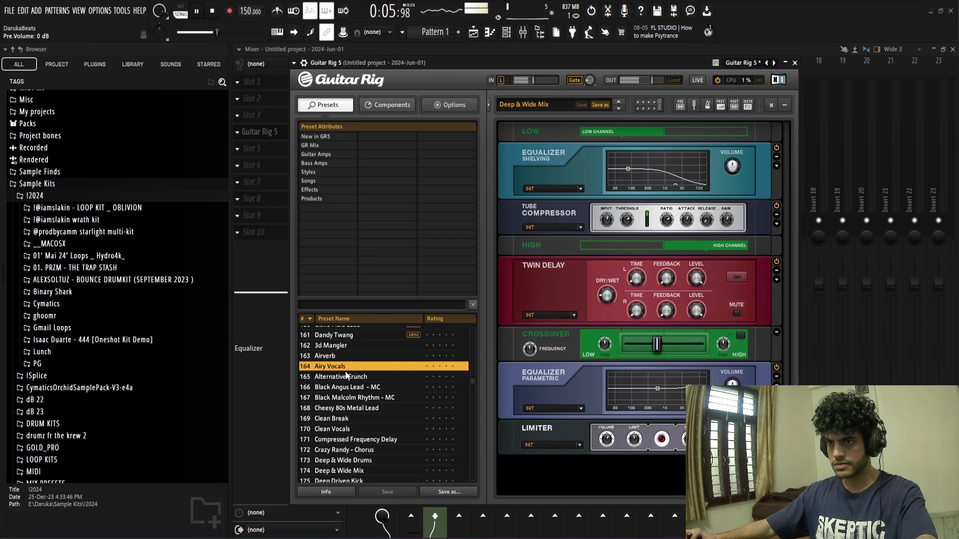
Step: Load the Airverb preset and set the Studio Reverb dry/wet to about 45%
left_click(341, 358)
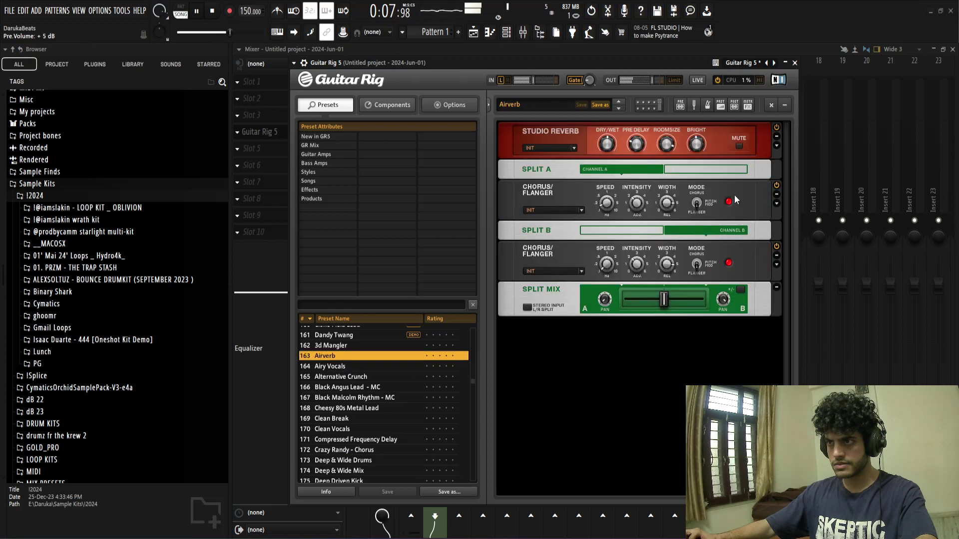
left_click_drag(608, 146, 591, 161)
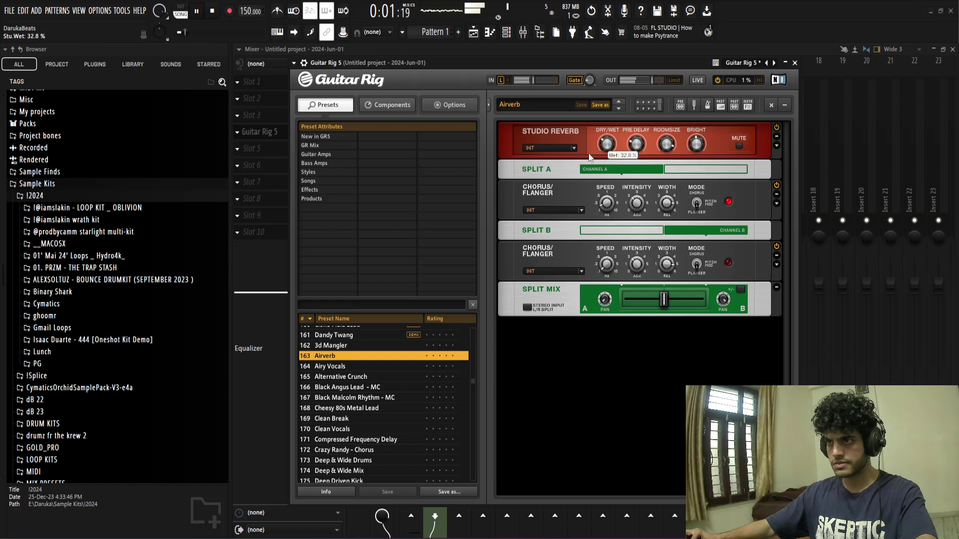
left_click(697, 204)
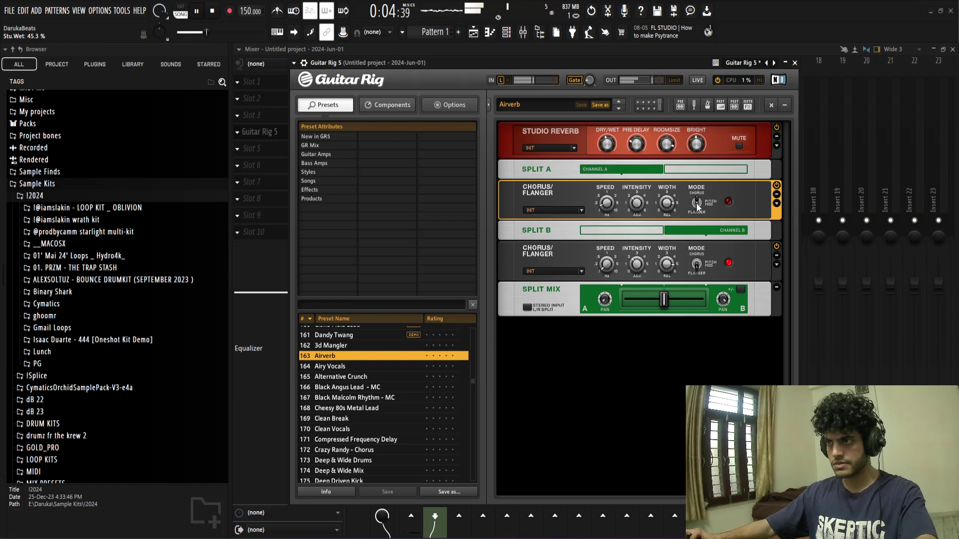
left_click(739, 202)
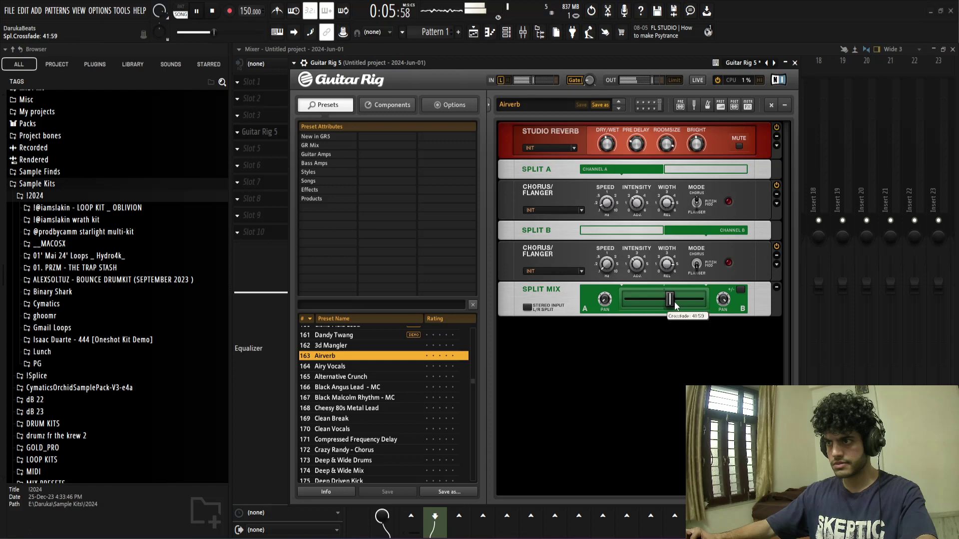
Step: Set the Split Mix crossfade to 37:63, close Guitar Rig and set its slot mix level to about 48%
left_click_drag(674, 301, 678, 306)
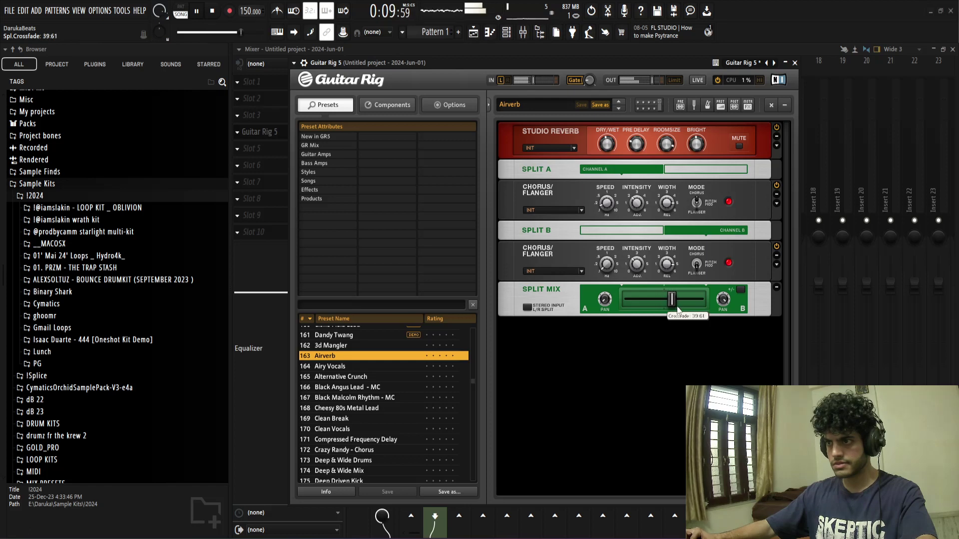
left_click_drag(679, 310, 678, 311)
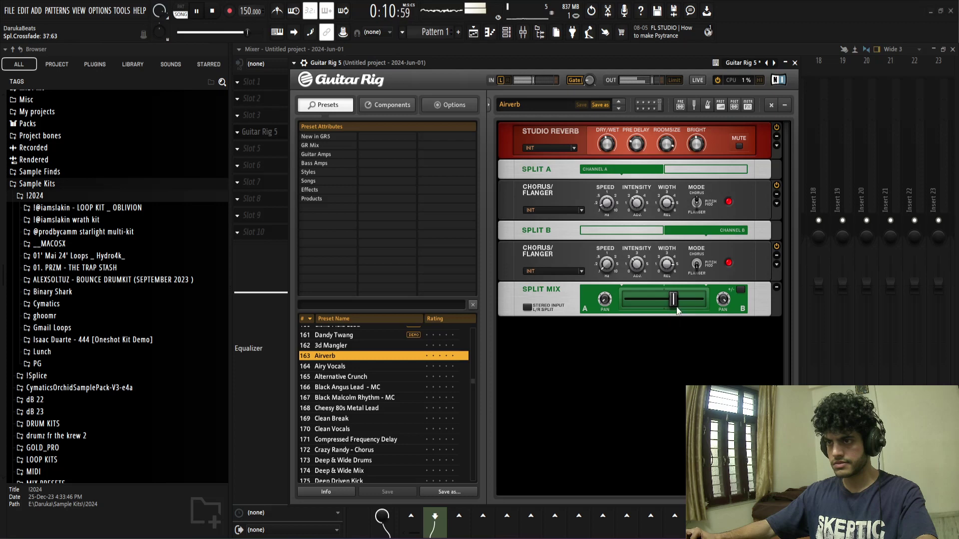
left_click(795, 64)
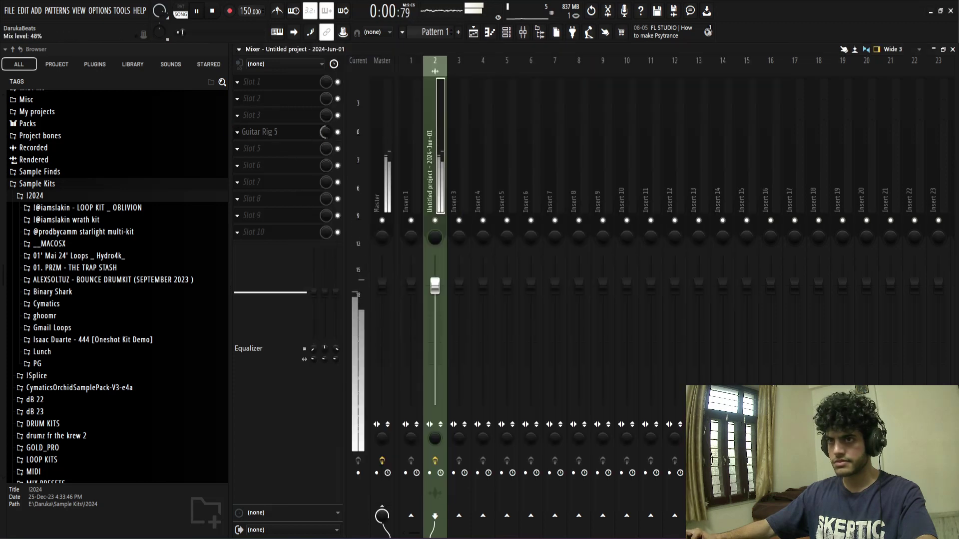
left_click_drag(326, 133, 326, 122)
Step: Load OTT into slot 5 with upward strength 0%, downward strength 71% and the low-band threshold at about 48%
left_click(252, 149)
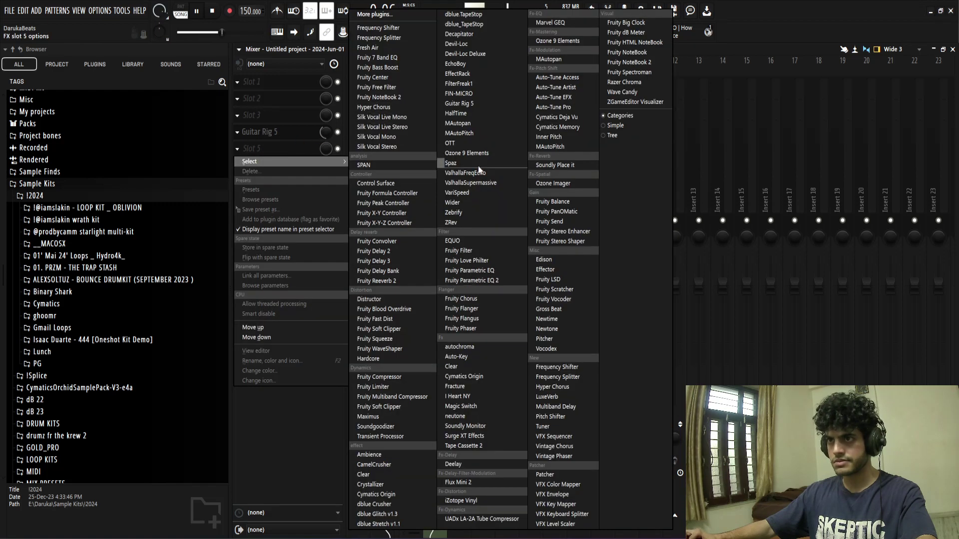
left_click(450, 144)
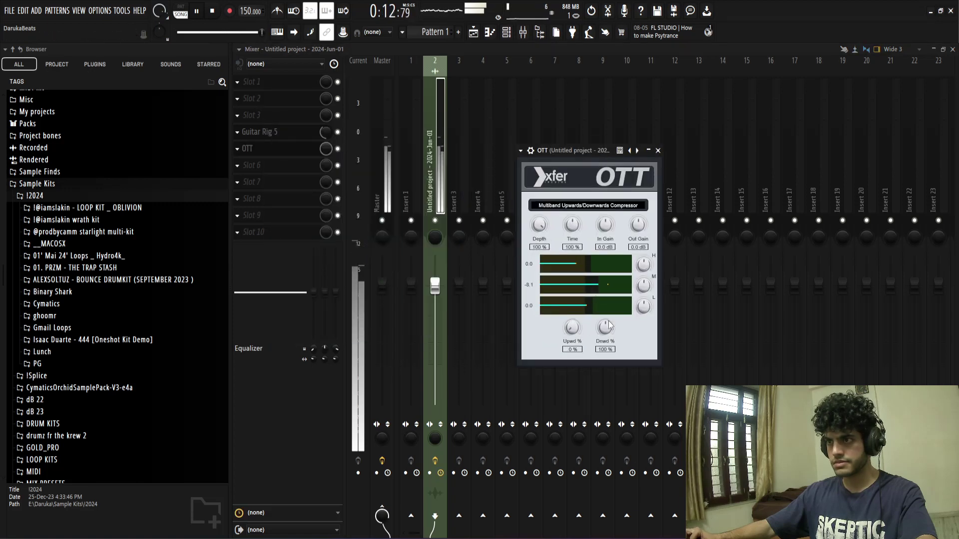
left_click_drag(604, 327, 608, 399)
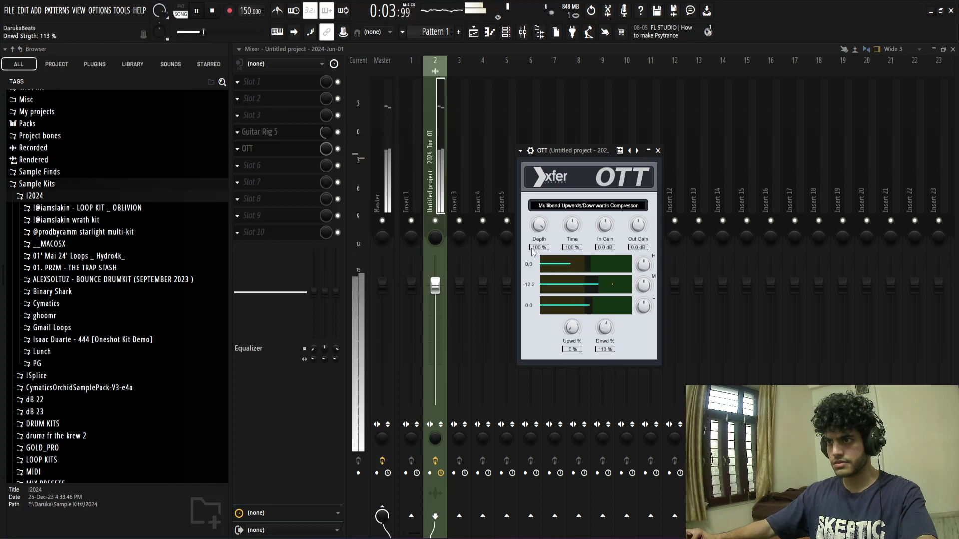
left_click_drag(605, 328, 603, 302)
left_click_drag(528, 281, 602, 285)
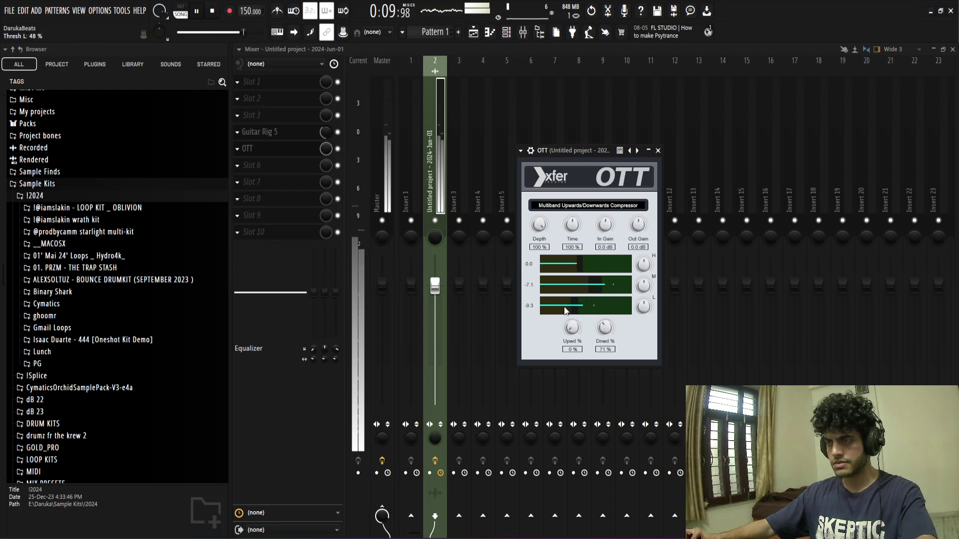
left_click(657, 150)
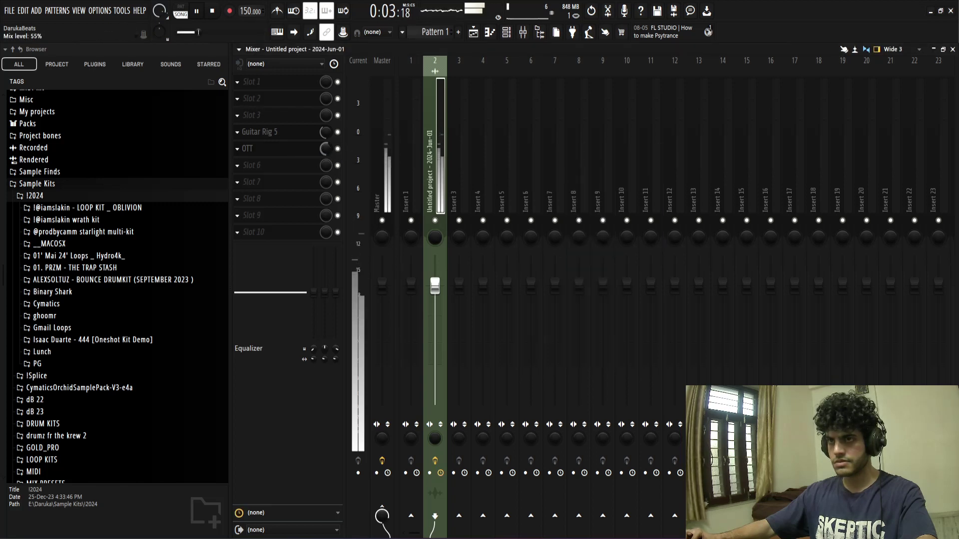
Step: Adjust the OTT slot's mix level to about 47% while the recording plays
left_click_drag(325, 148, 325, 137)
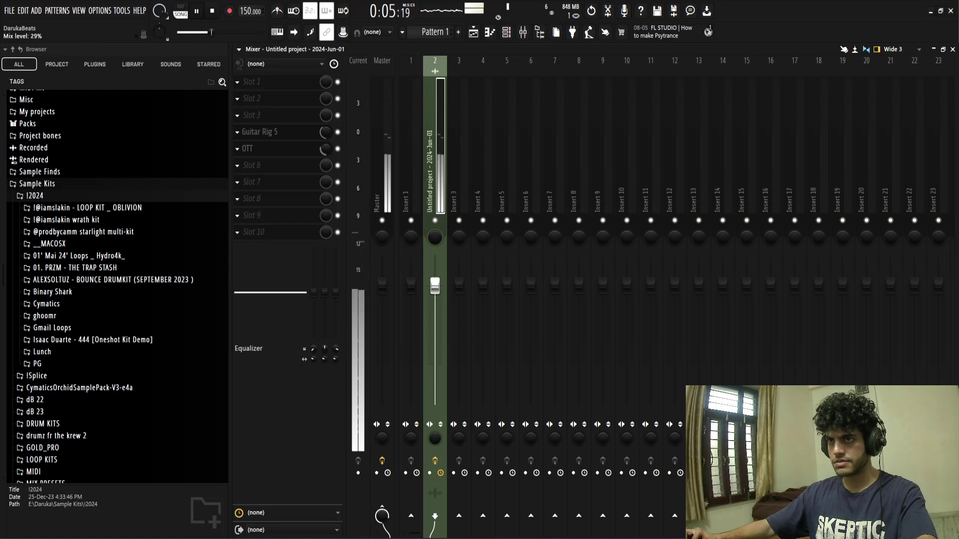
left_click_drag(325, 144, 325, 151)
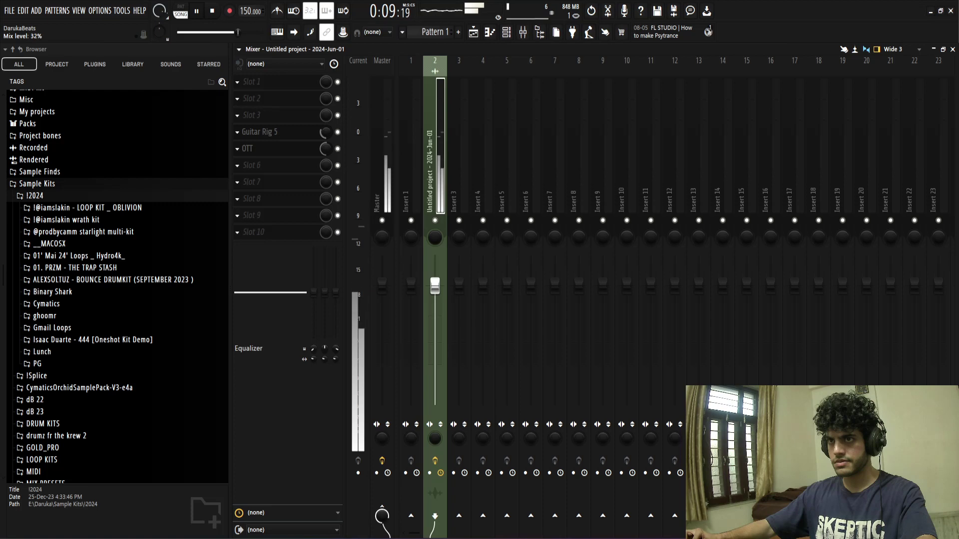
left_click_drag(325, 149, 325, 155)
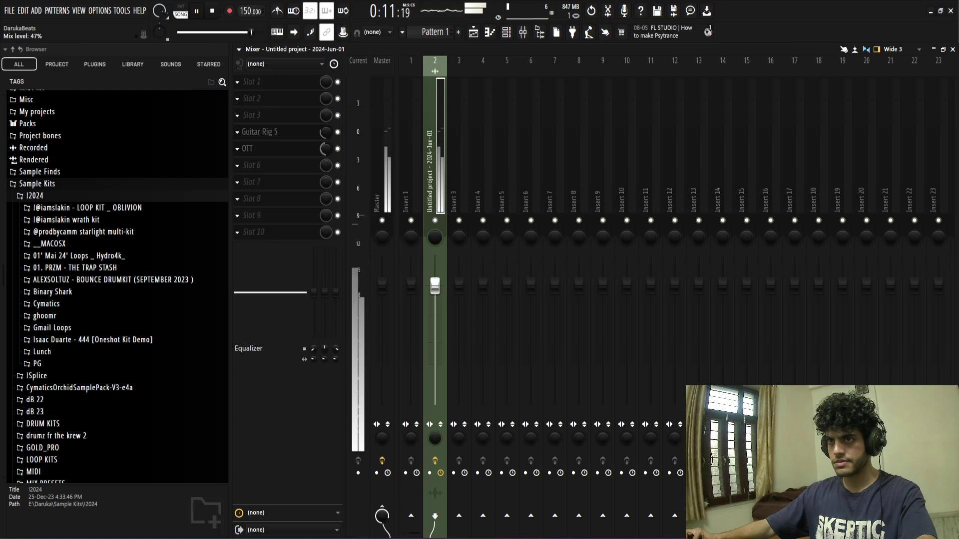
Step: Load Fruity Reeverb 2 into slot 6 with the Drum Room preset and lower its slot mix level
left_click(265, 166)
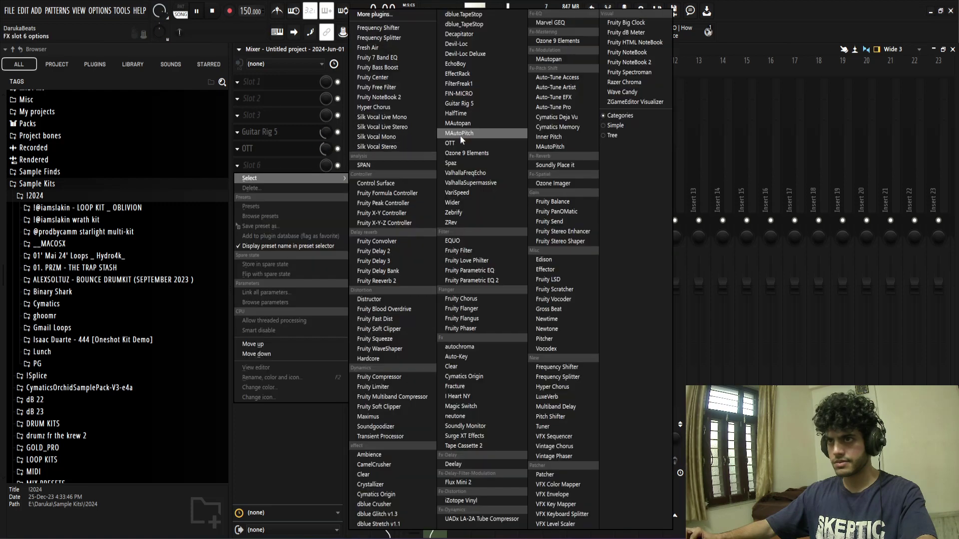
left_click(376, 281)
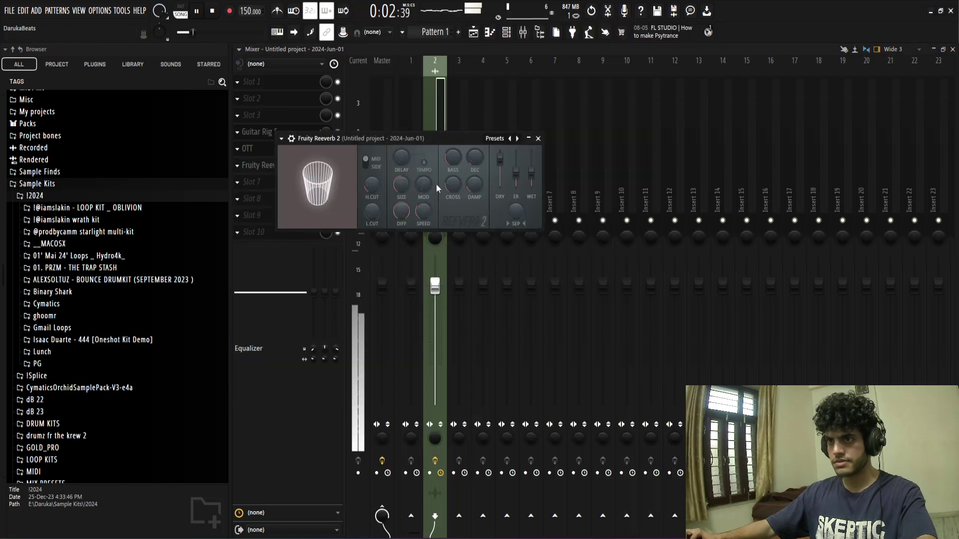
left_click_drag(429, 138, 550, 130)
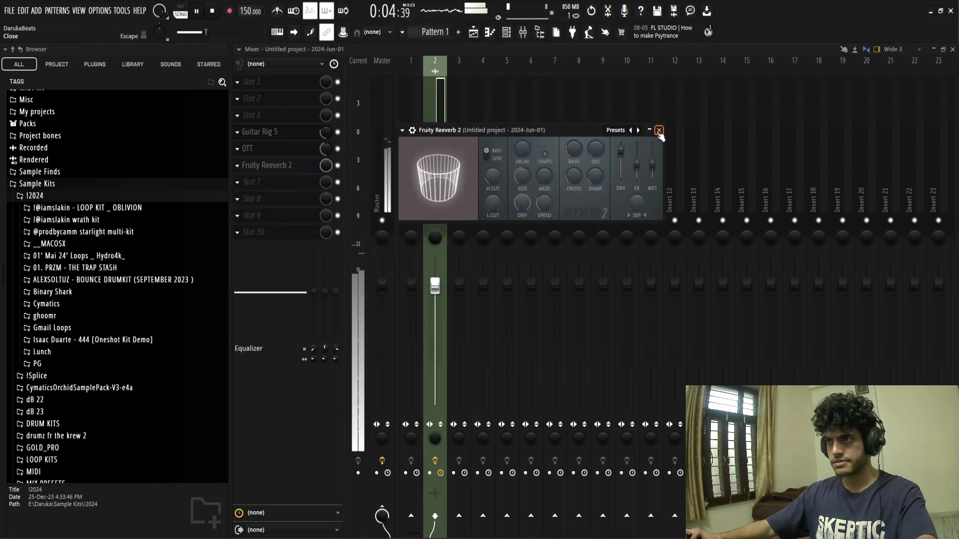
left_click(639, 131)
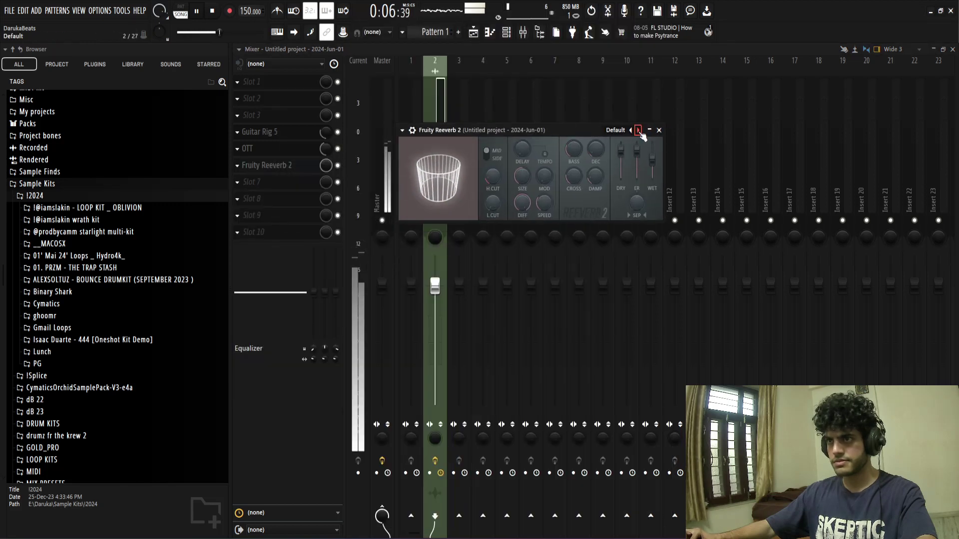
left_click_drag(640, 195, 640, 182)
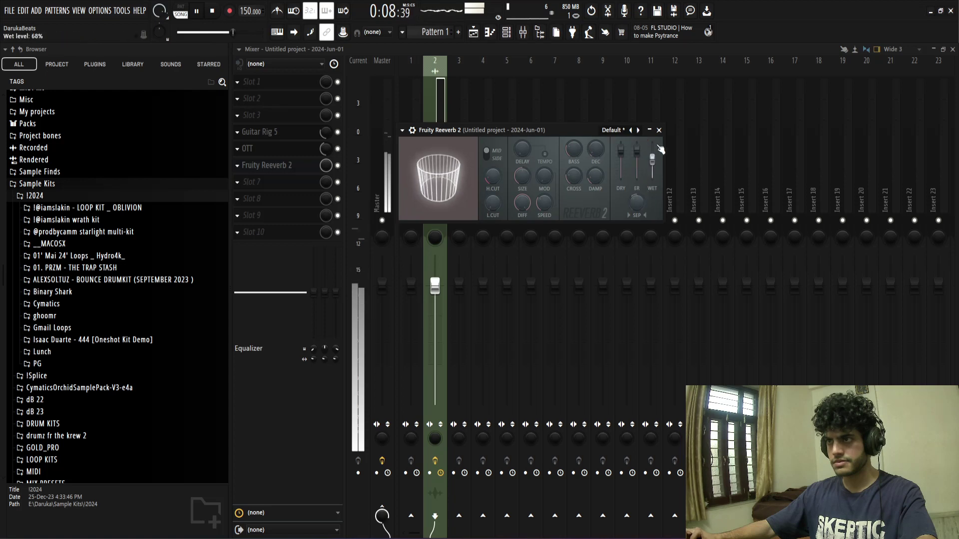
left_click(639, 130)
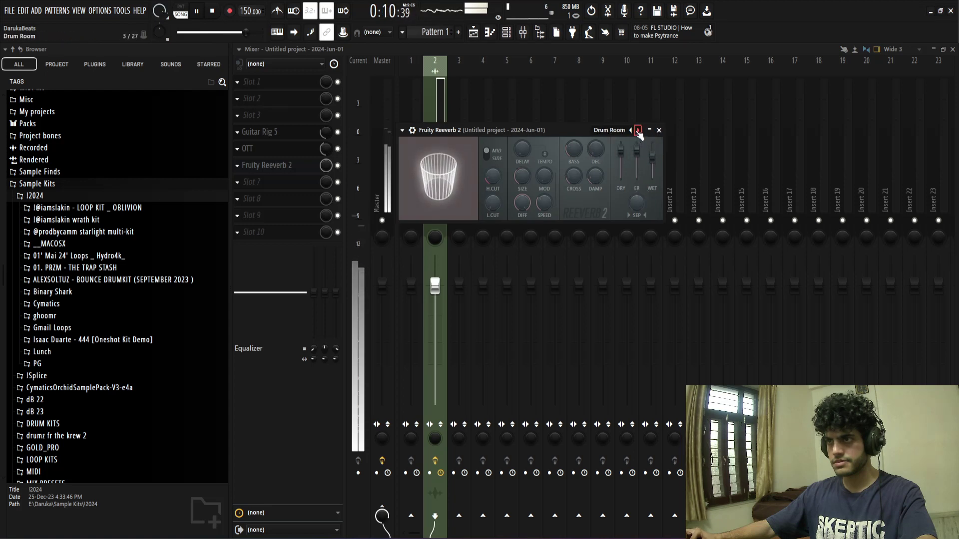
left_click(658, 131)
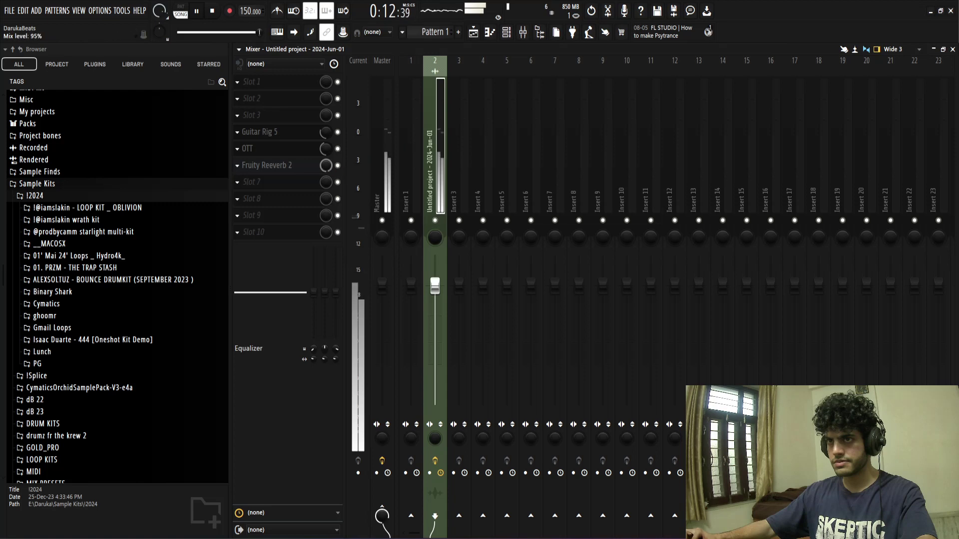
left_click_drag(326, 165, 326, 182)
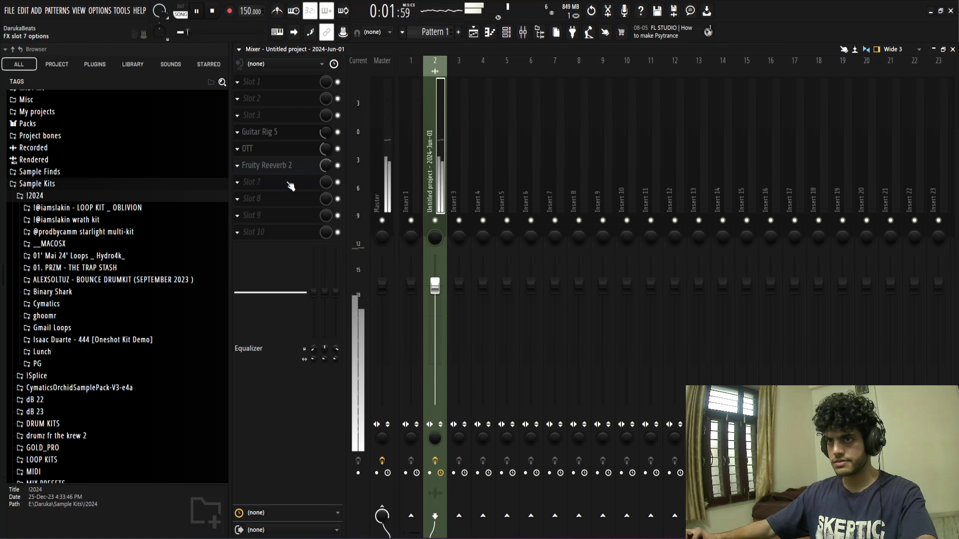
Step: Load Fruity Parametric EQ 2 into slot 7 and make a narrow cut in the high mids with band 5
left_click(291, 186)
left_click(481, 280)
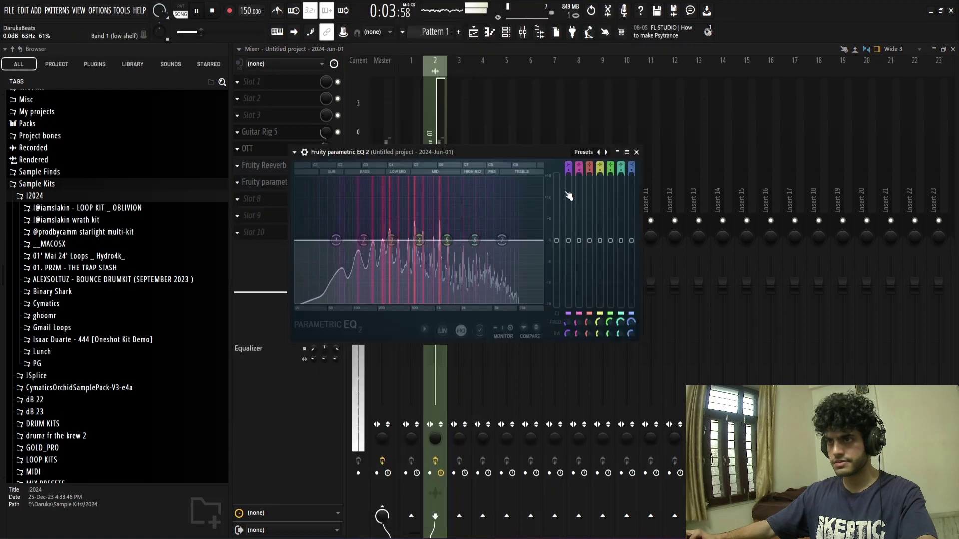
left_click(586, 153)
left_click(543, 151)
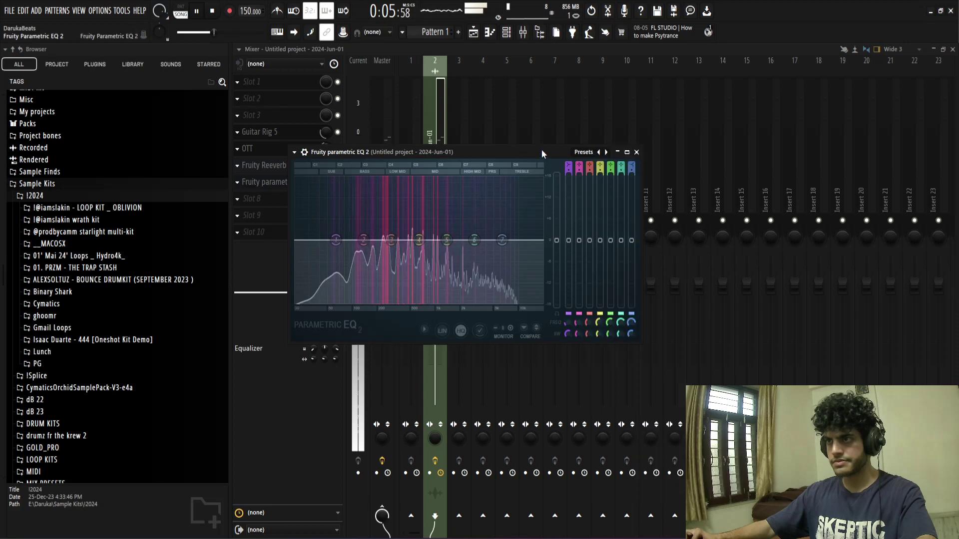
left_click_drag(446, 241, 462, 179)
scroll(463, 178, "down", 10)
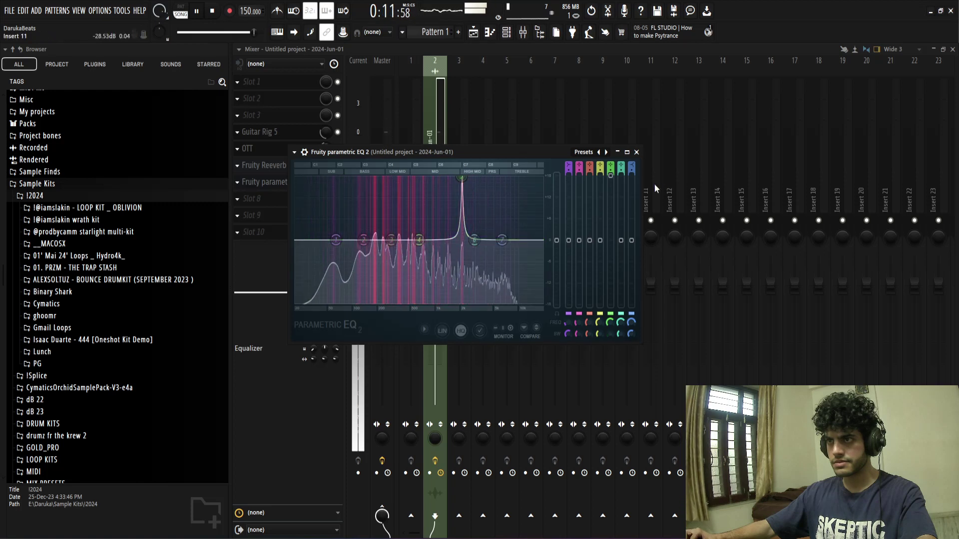
left_click_drag(611, 176, 610, 265)
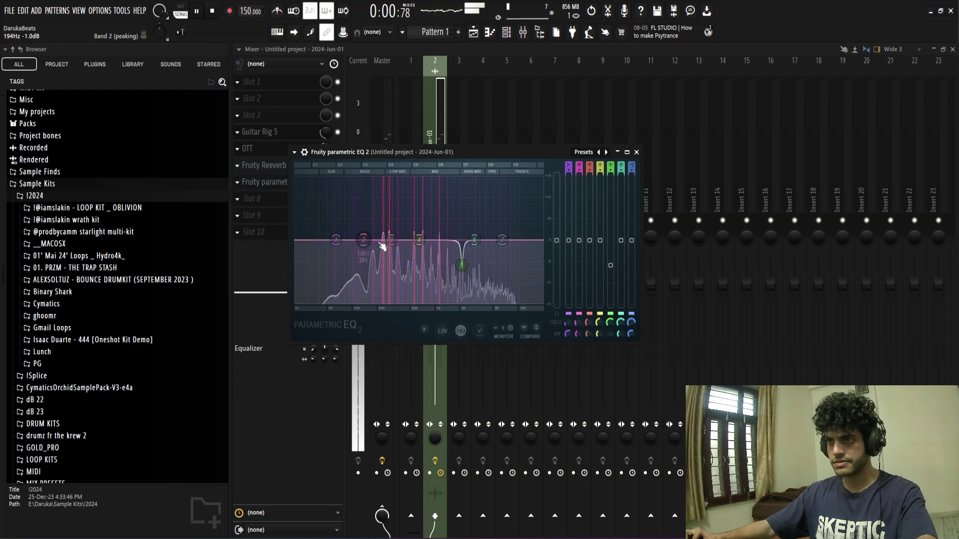
Step: Shape the slot 7 EQ with slight dips on bands 1 and 3, gentle boosts on 4 and 6, and a treble cut on 7
left_click_drag(391, 241, 437, 236)
left_click_drag(502, 240, 533, 257)
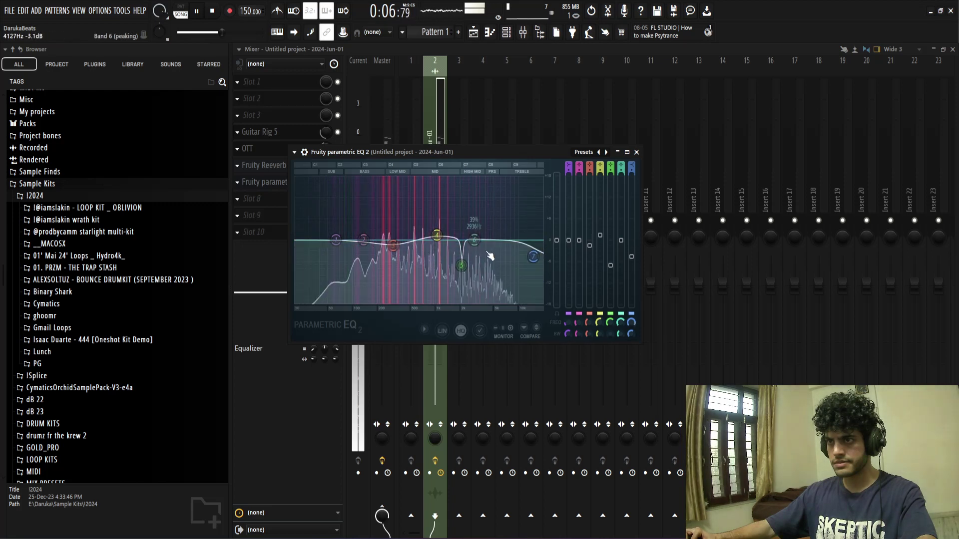
left_click_drag(474, 240, 492, 232)
left_click_drag(533, 257, 519, 268)
left_click_drag(336, 241, 336, 245)
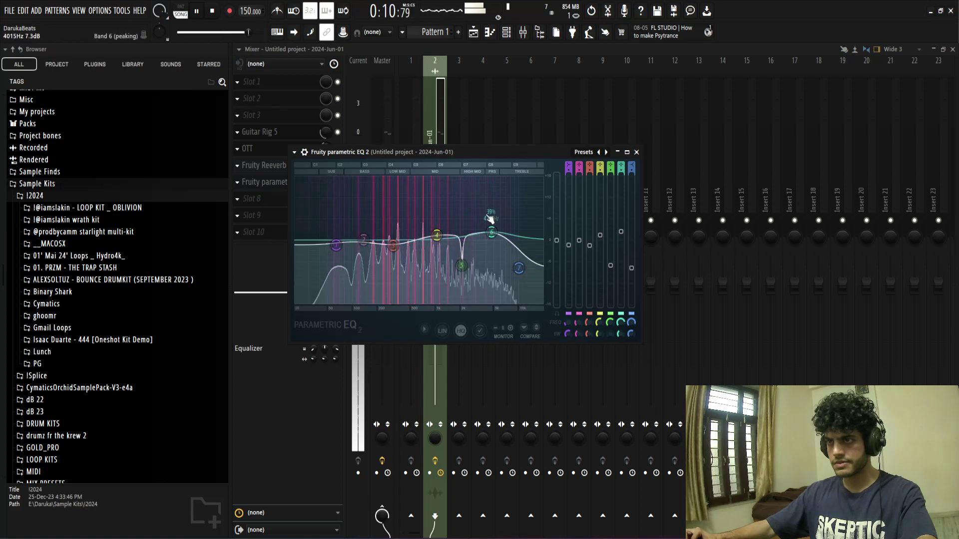
left_click(637, 152)
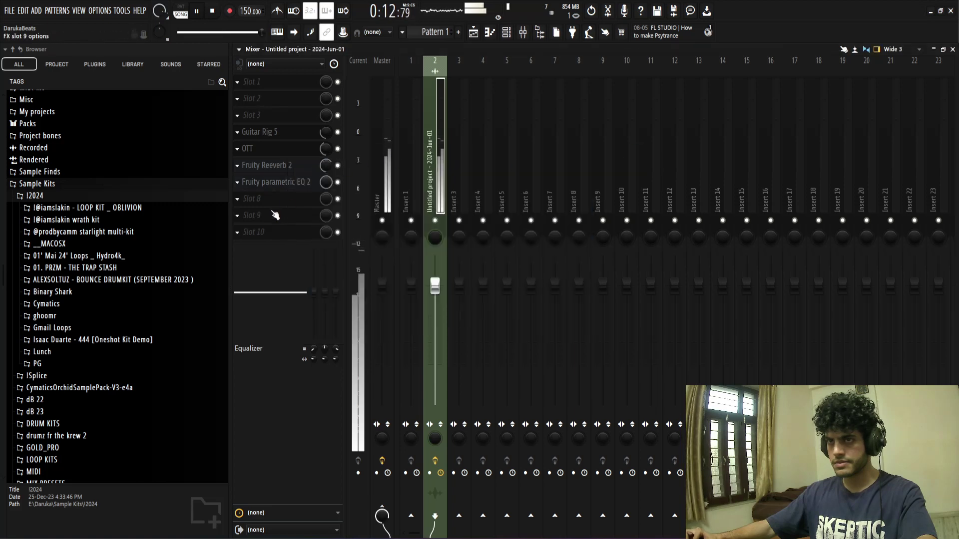
Step: Load a second Fruity Parametric EQ 2 into slot 8 with the Sample Maker - Low Cut preset
left_click(272, 199)
left_click(464, 277)
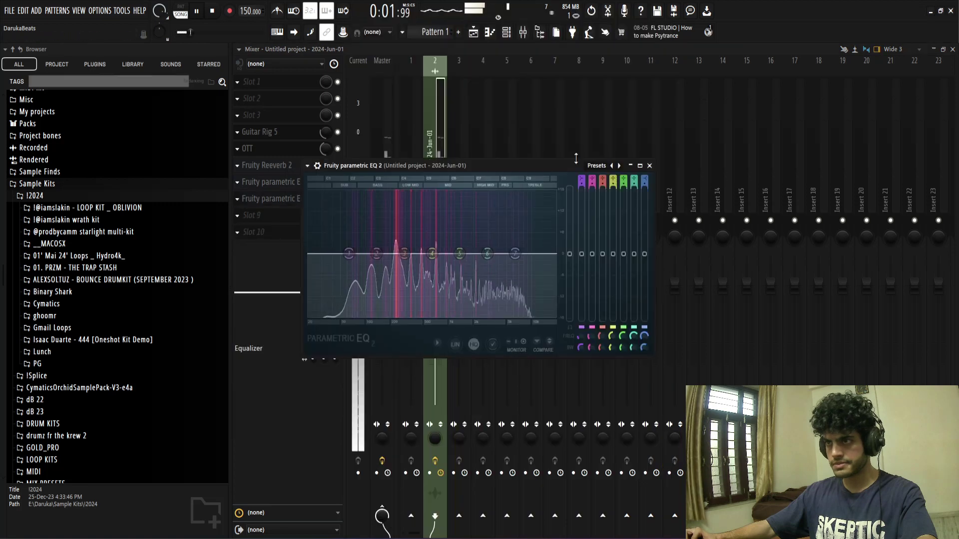
left_click(596, 167)
left_click(638, 250)
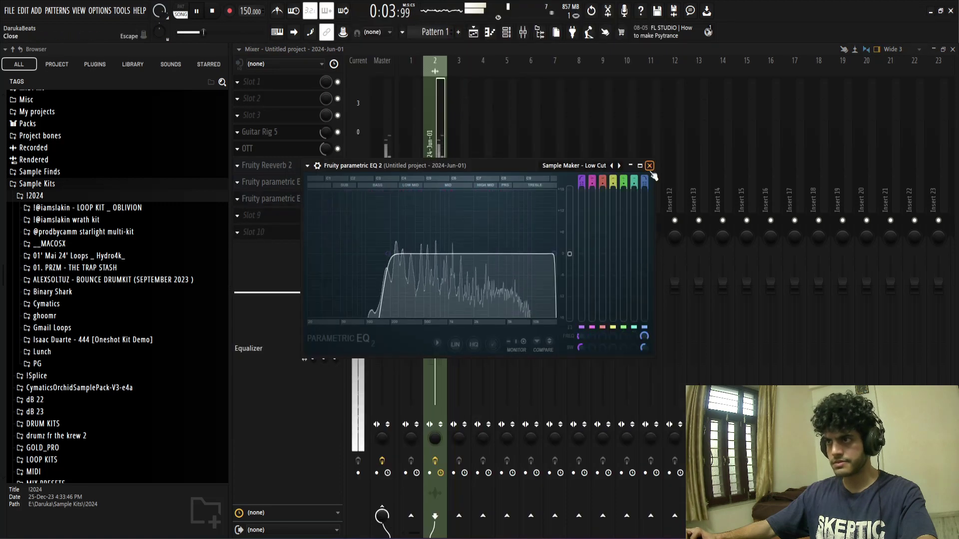
left_click(649, 166)
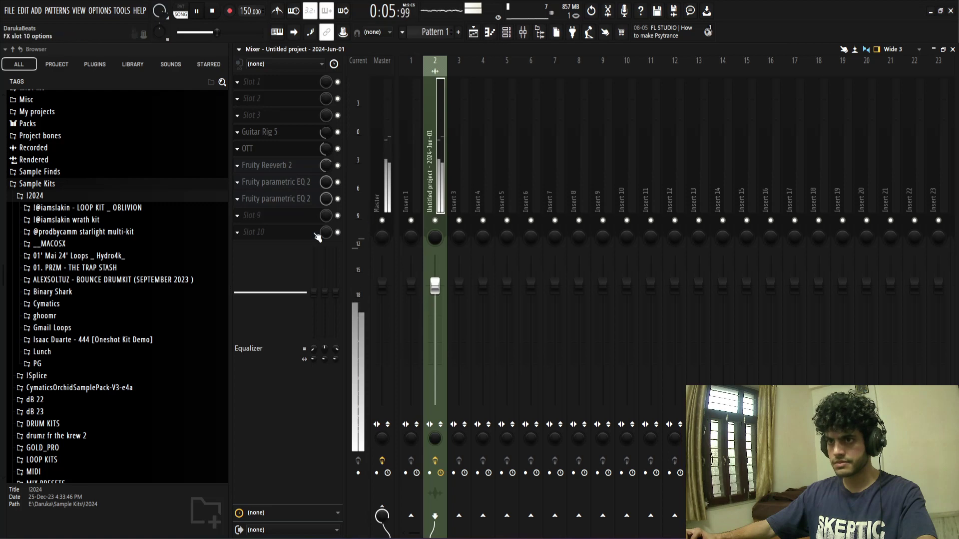
Step: Soften the slot 8 EQ's low-cut curve by adjusting band 1's bandwidth and cutoff, and close the EQ
left_click(306, 200)
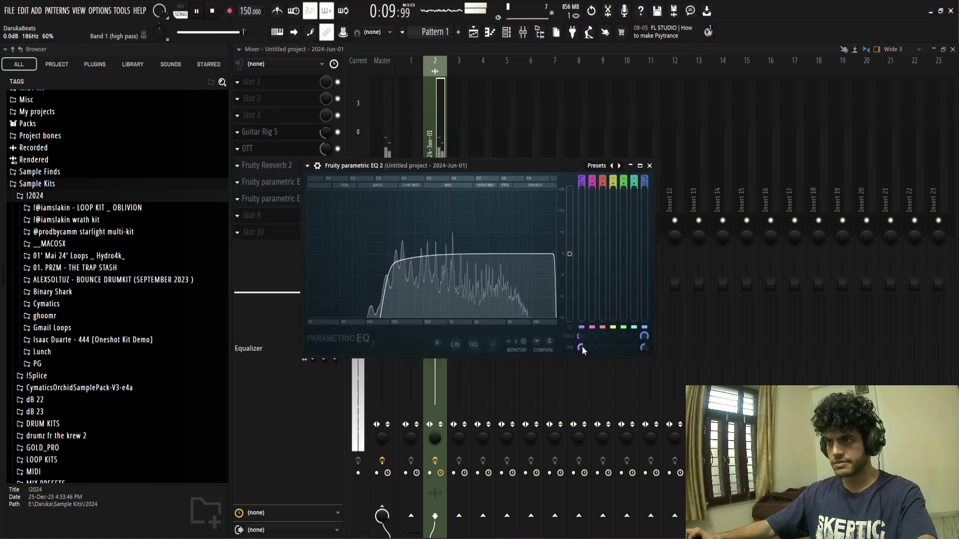
left_click_drag(582, 348, 582, 345)
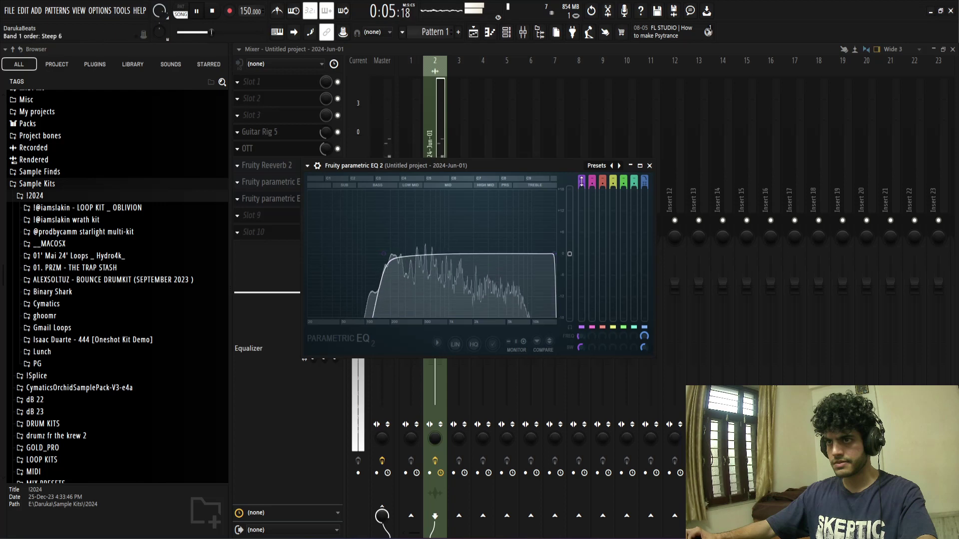
left_click(650, 166)
Step: Slice the Track 1 recording in the Playlist at bars 3, 5 and 7 and midway through bars 1, 3, 5 and 7
left_click(474, 31)
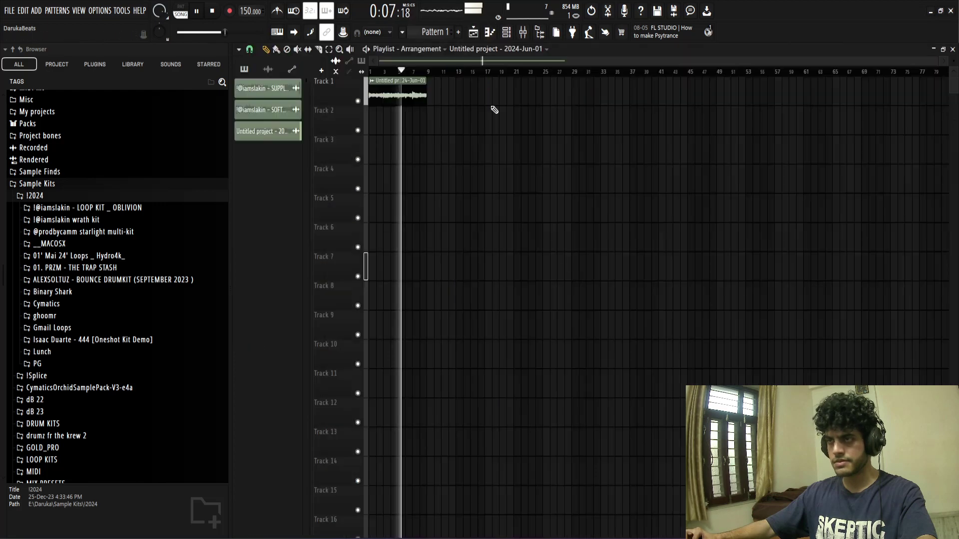
key("space")
scroll(480, 75, "up", 2)
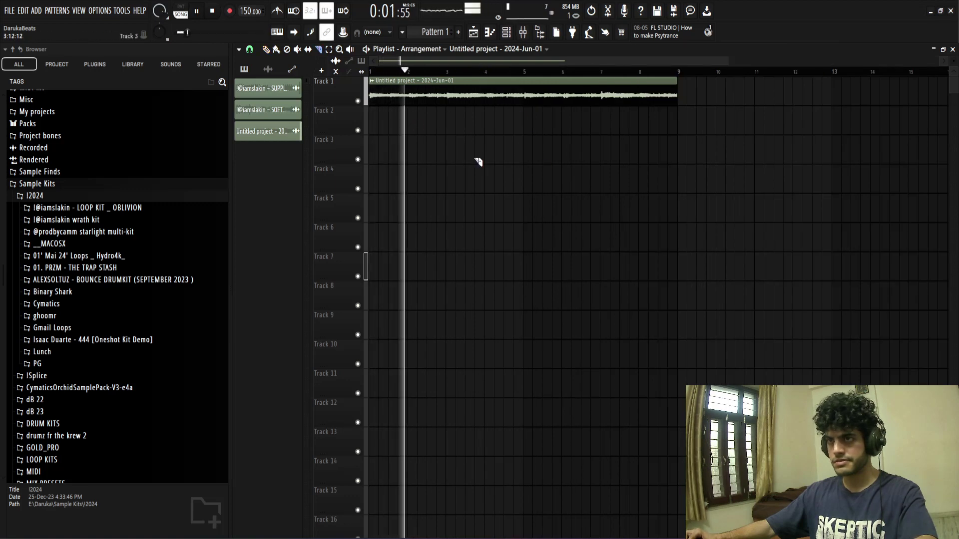
key("space")
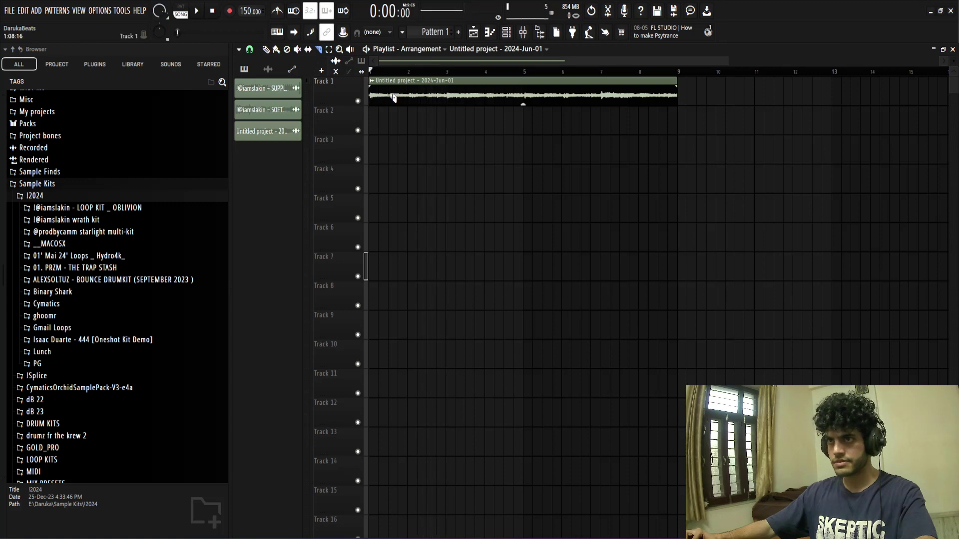
scroll(385, 105, "up", 2)
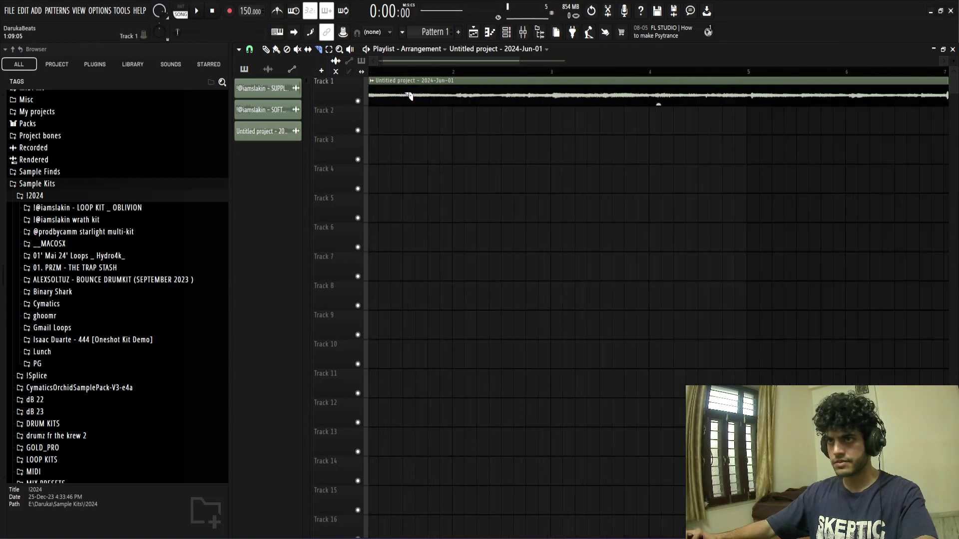
scroll(508, 119, "down", 1)
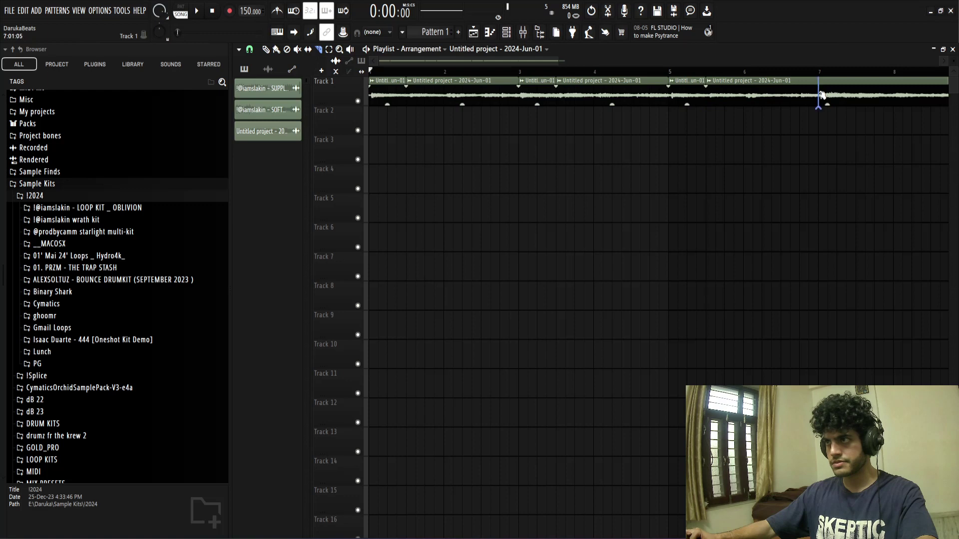
scroll(778, 154, "down", 2)
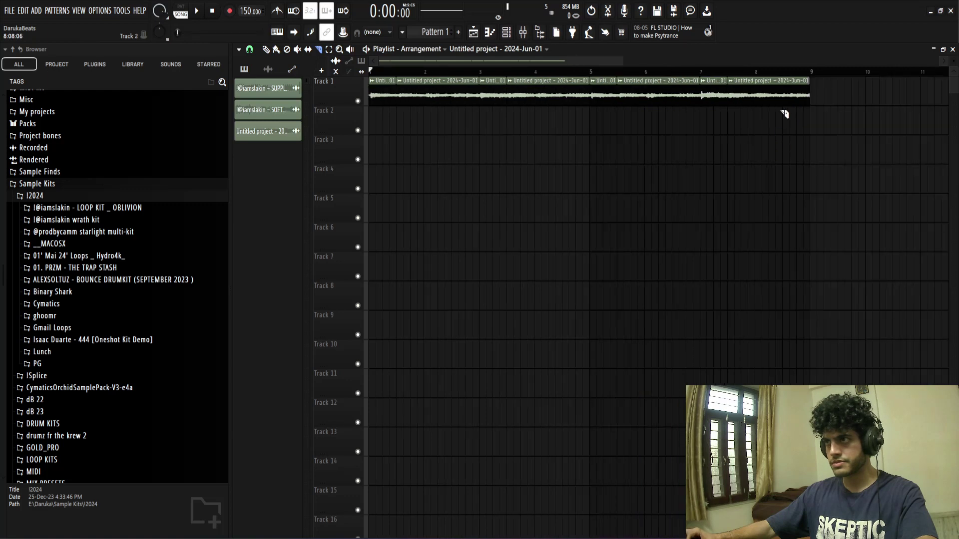
scroll(749, 150, "down", 1)
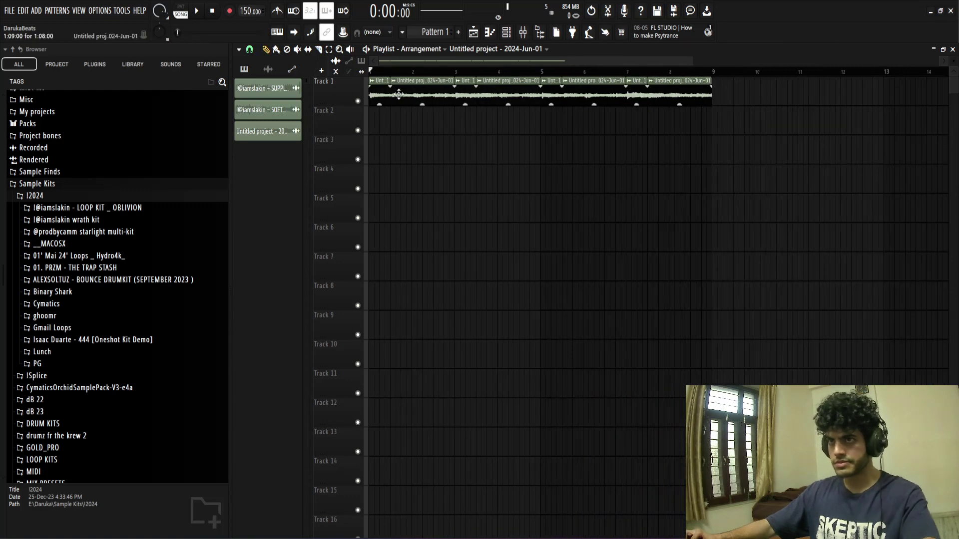
Step: Move the half-bar slices starting at bars 1, 3, 5 and 7 down to Track 2
left_click_drag(381, 92, 382, 120)
left_click_drag(469, 91, 469, 125)
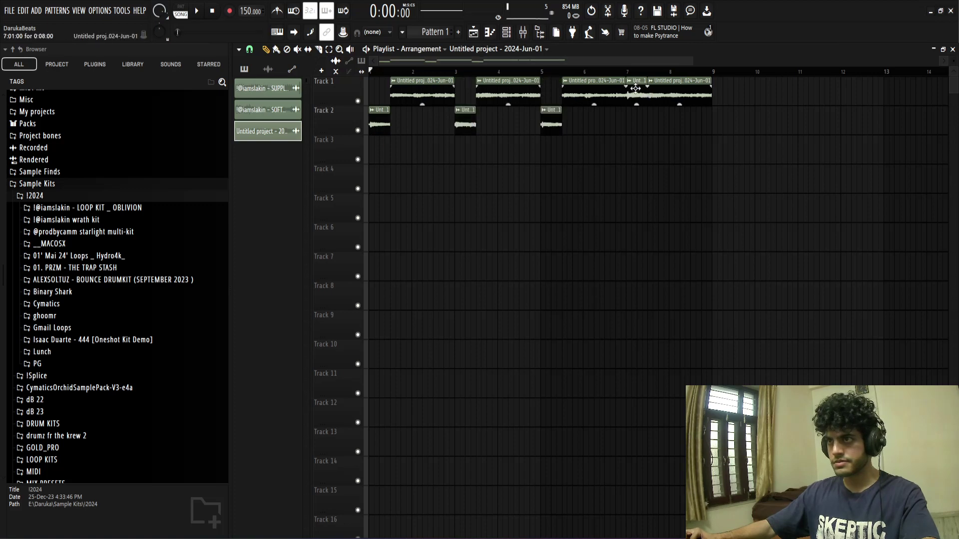
left_click_drag(635, 89, 632, 125)
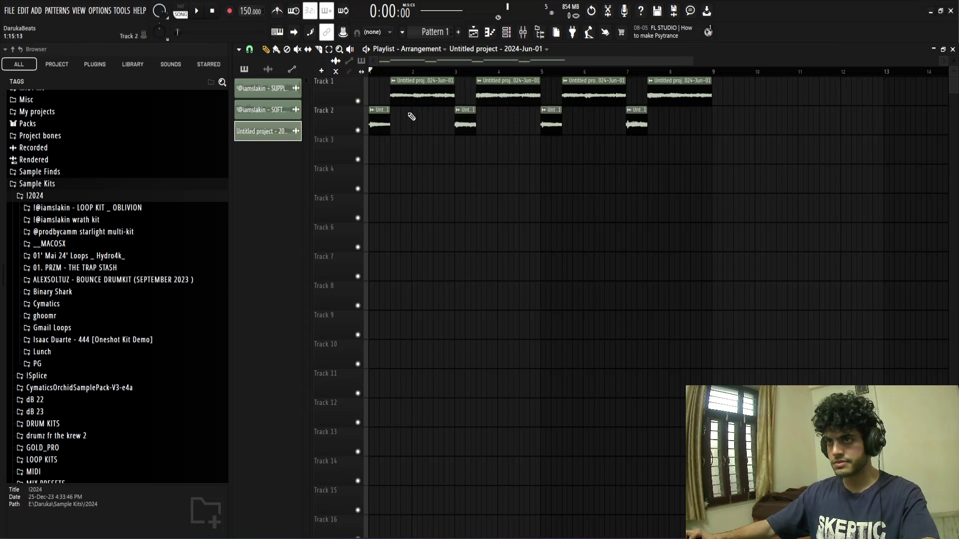
Step: Move the bar 3 slice on Track 2 to bar 2 and try half-bar Track 1 pieces in the gaps, auditioning the pattern
scroll(409, 114, "up", 2, "ctrl")
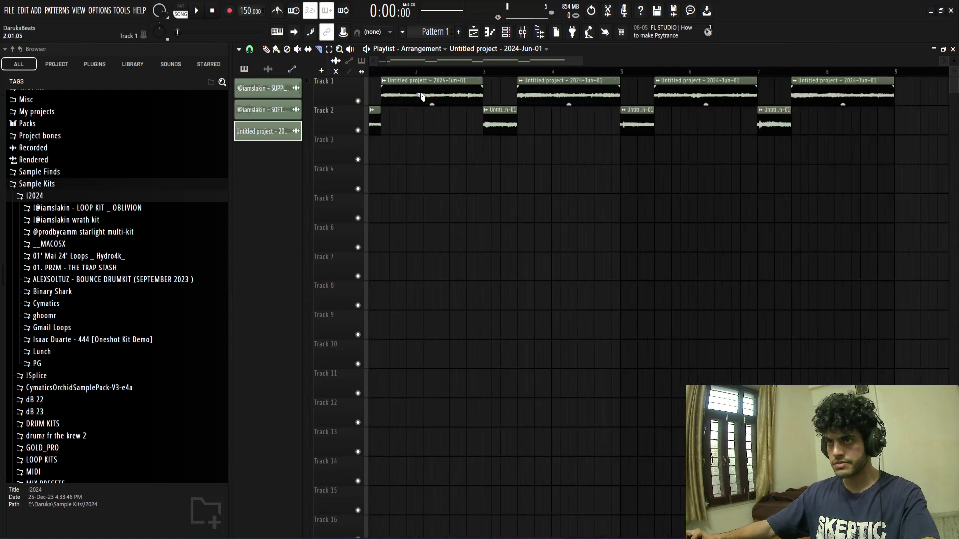
scroll(434, 120, "down", 2, "ctrl")
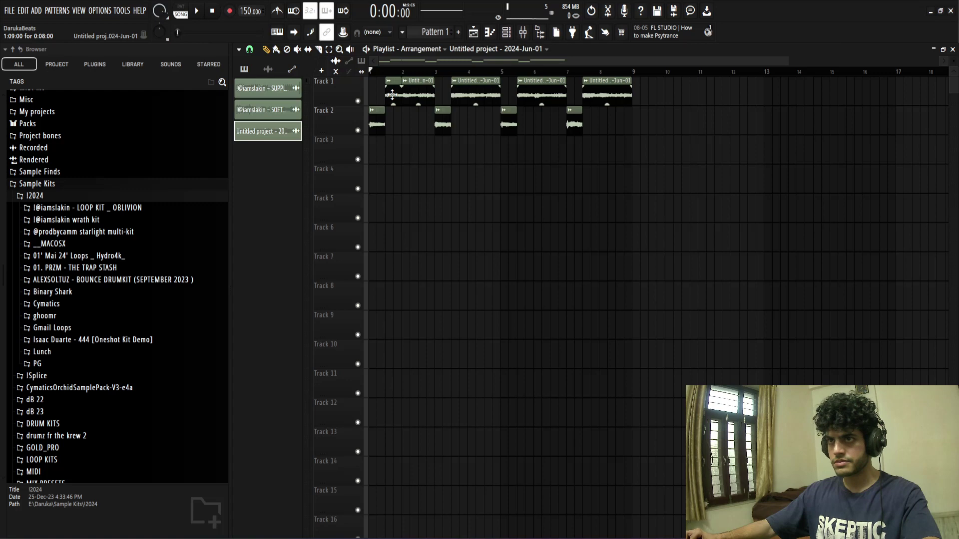
key("space")
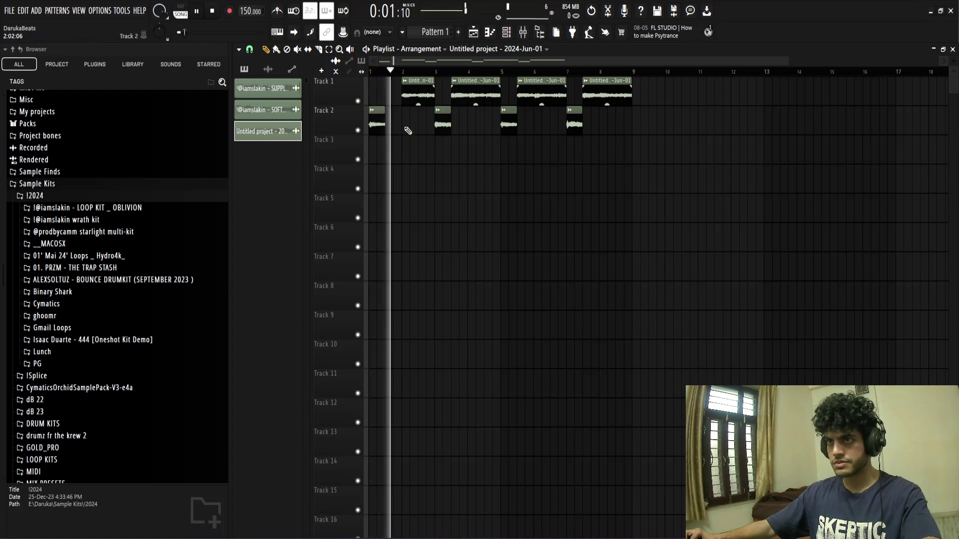
key("space")
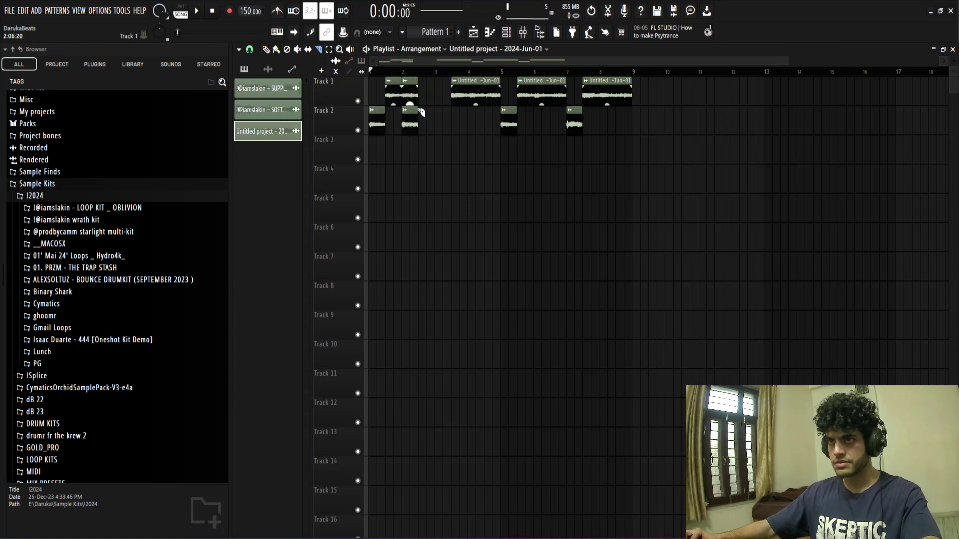
left_click_drag(413, 98, 427, 98)
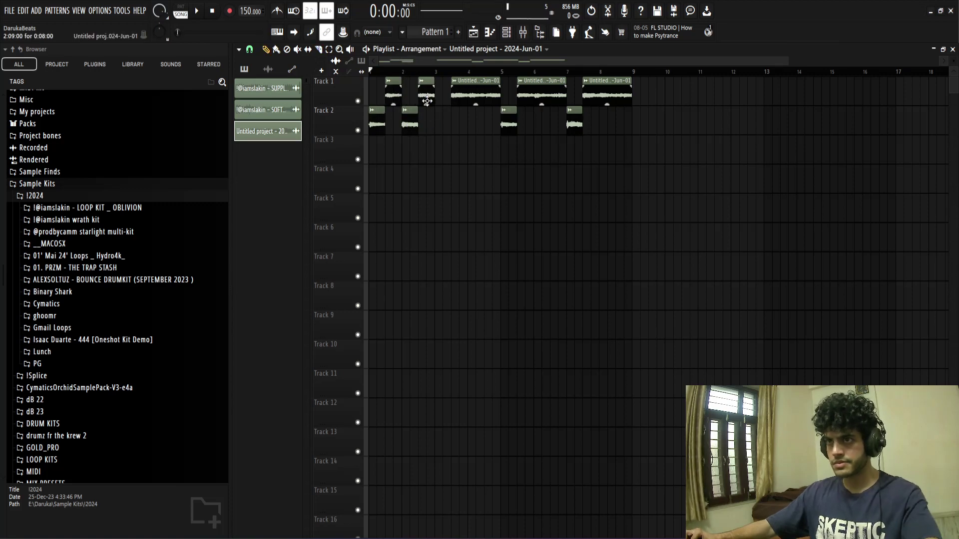
key("space")
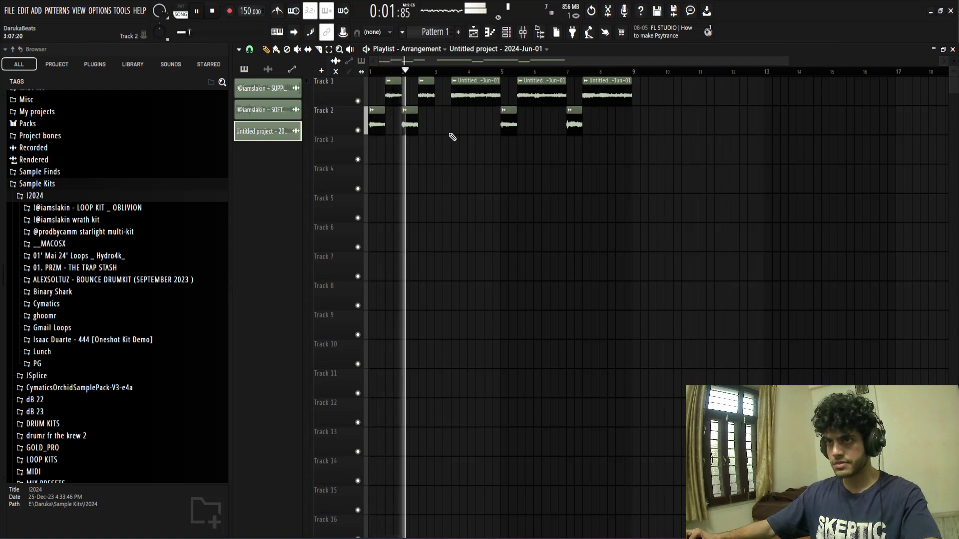
key("space")
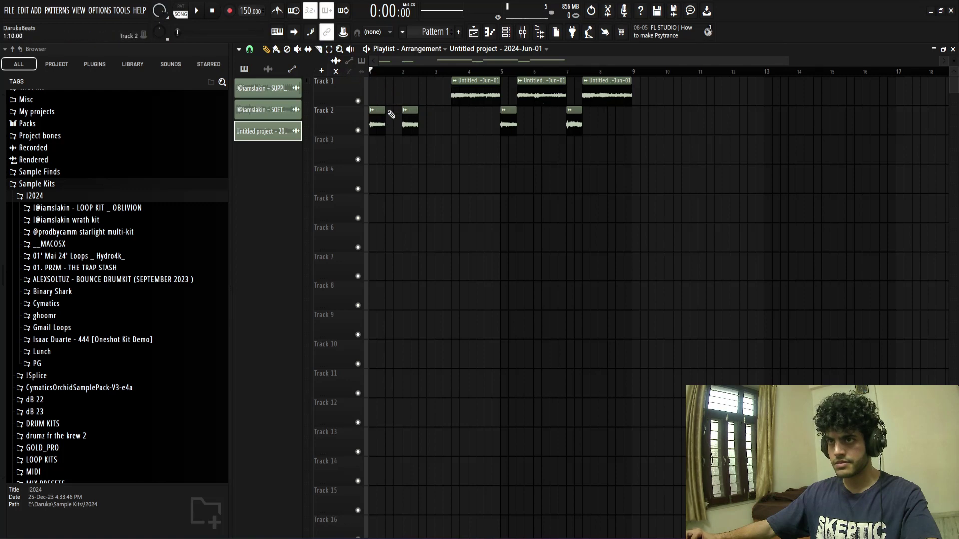
Step: Extend the first Track 2 slice to bar 2 and the following Track 1 clip's start back to midway through bar 2
key("space")
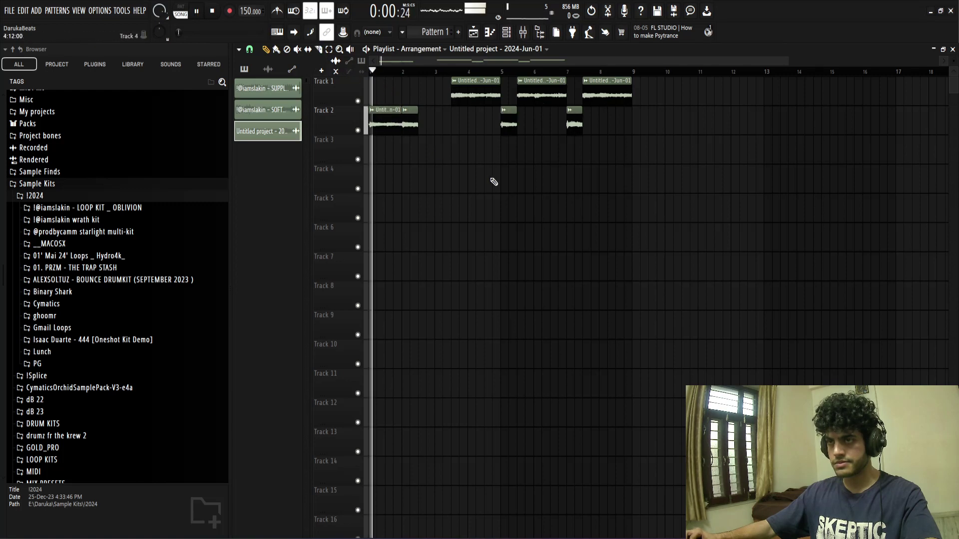
key("space")
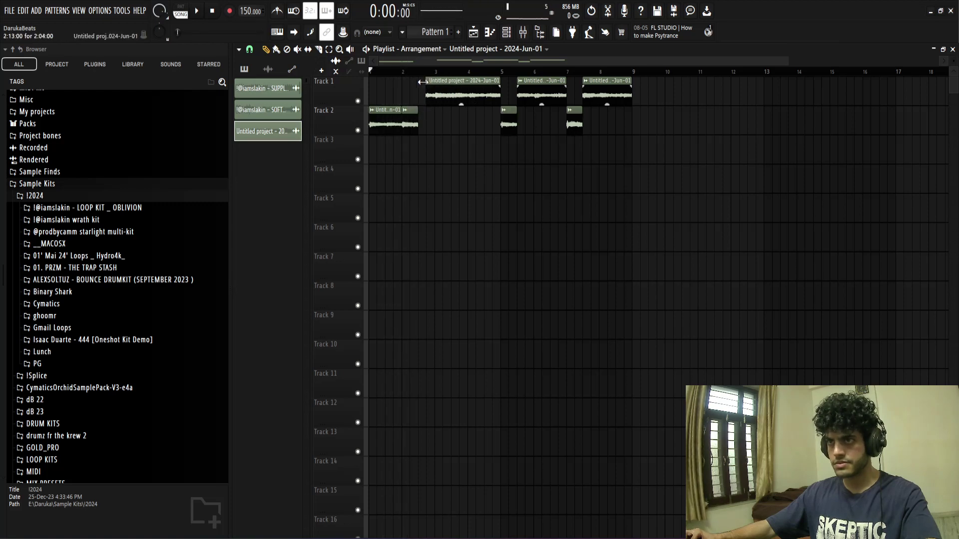
key("space")
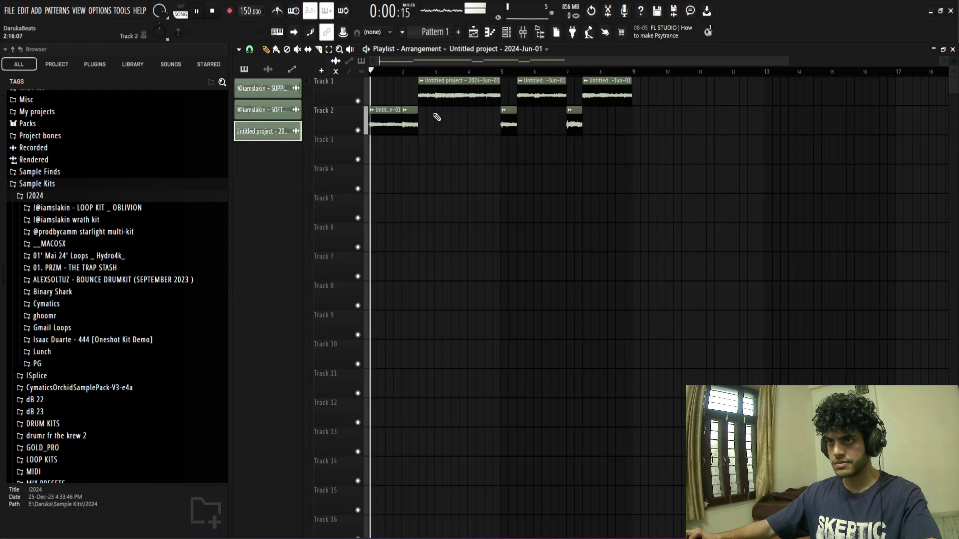
Step: Set the recording's declicking mode to Generic (bleeding) and replay the arrangement from the start
double_click(399, 124)
left_click(412, 282)
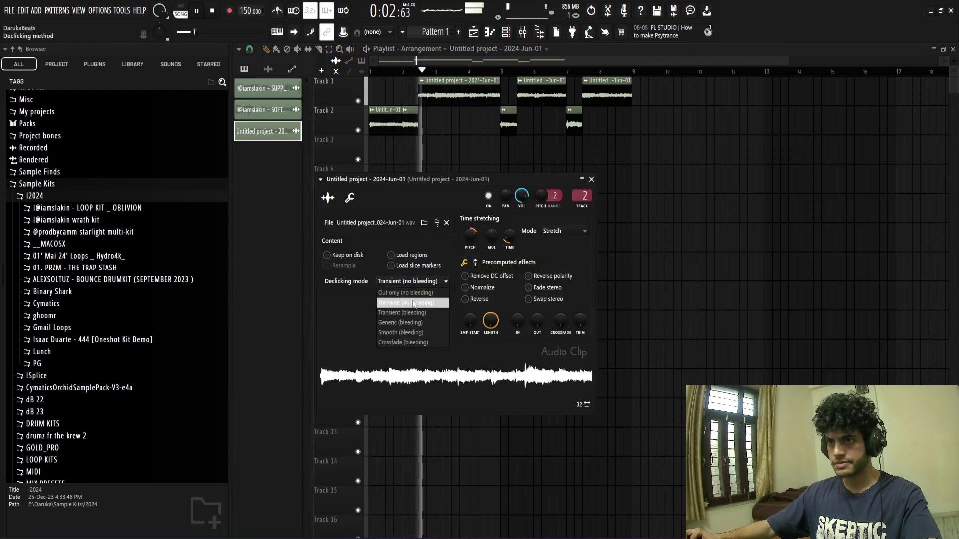
left_click(405, 324)
left_click(591, 179)
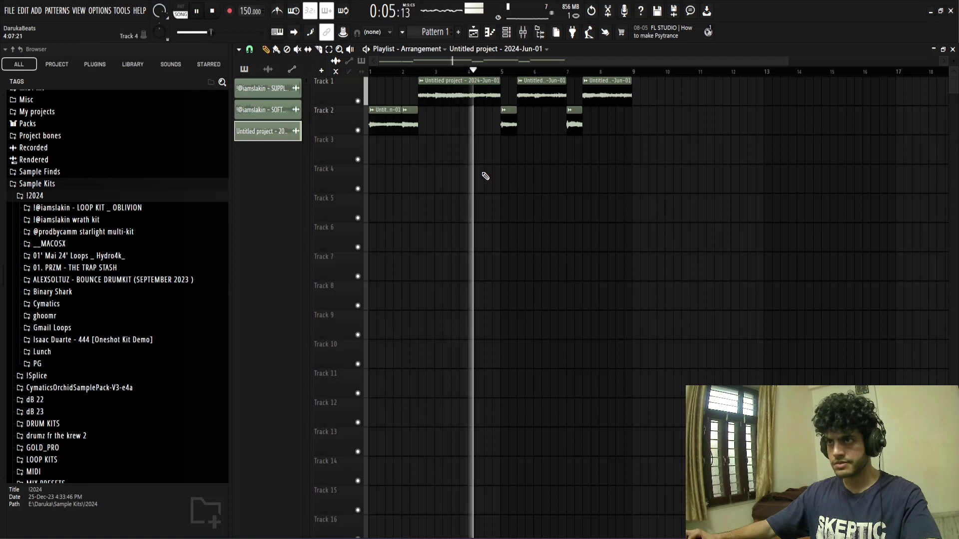
key("space")
key("space")
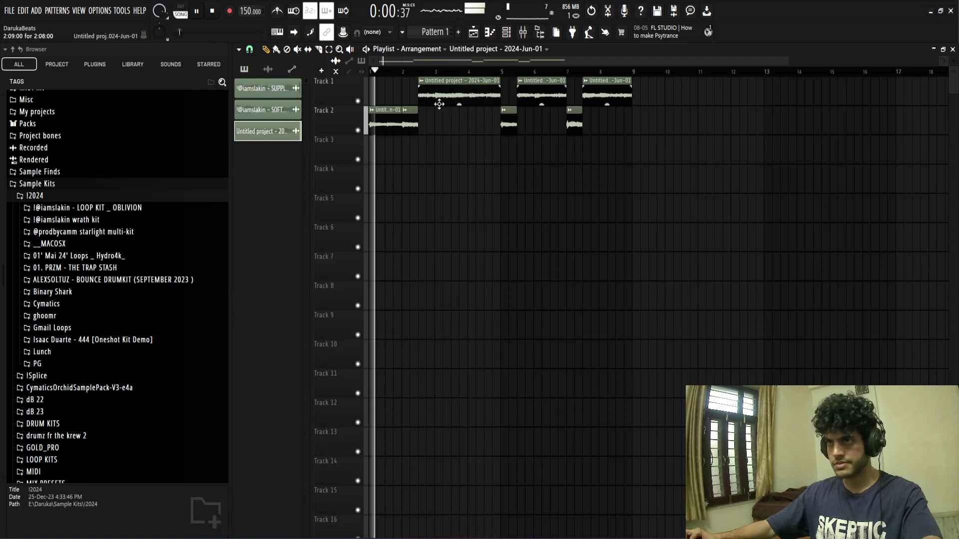
scroll(454, 127, "up", 3)
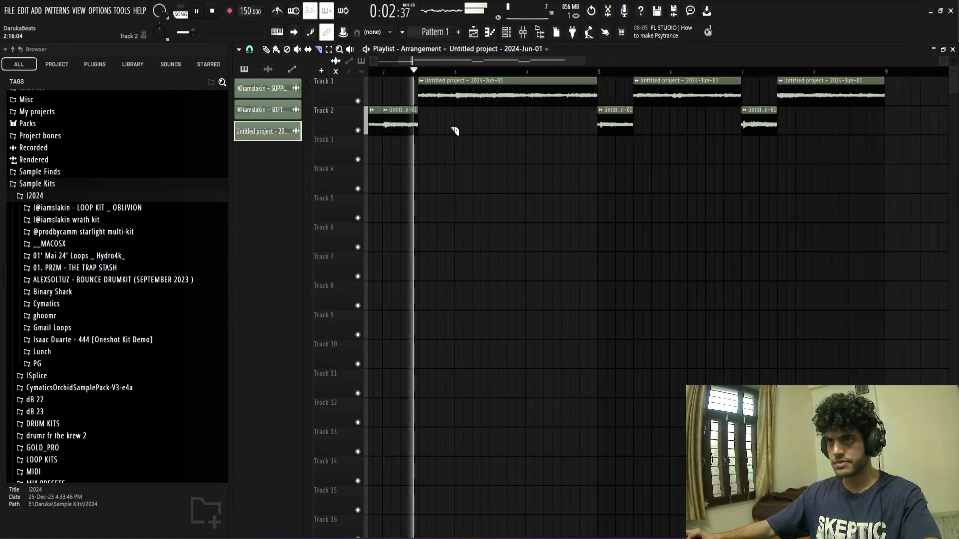
Step: Slice the long Track 1 clip at bars 3 and 4, auditioning the arrangement between cuts
key("space")
key("space")
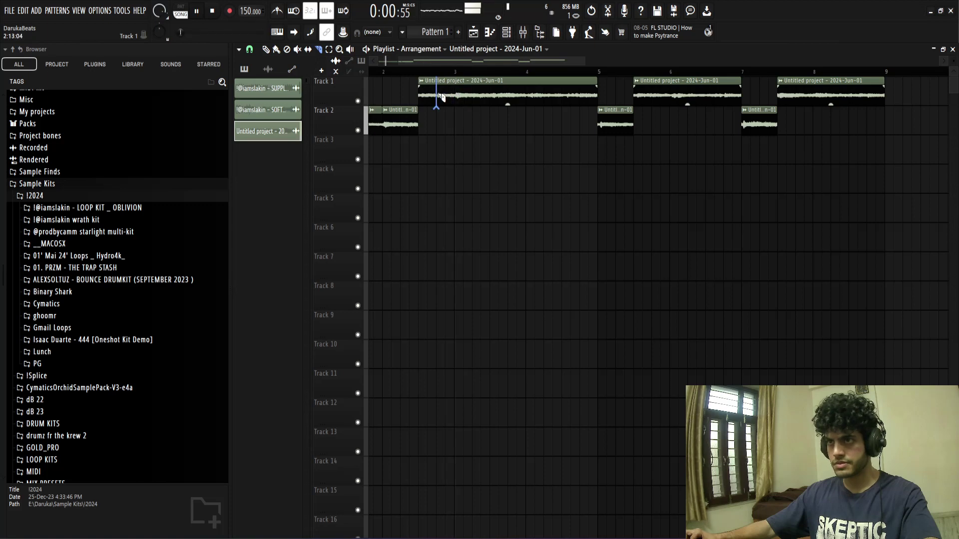
right_click(452, 103)
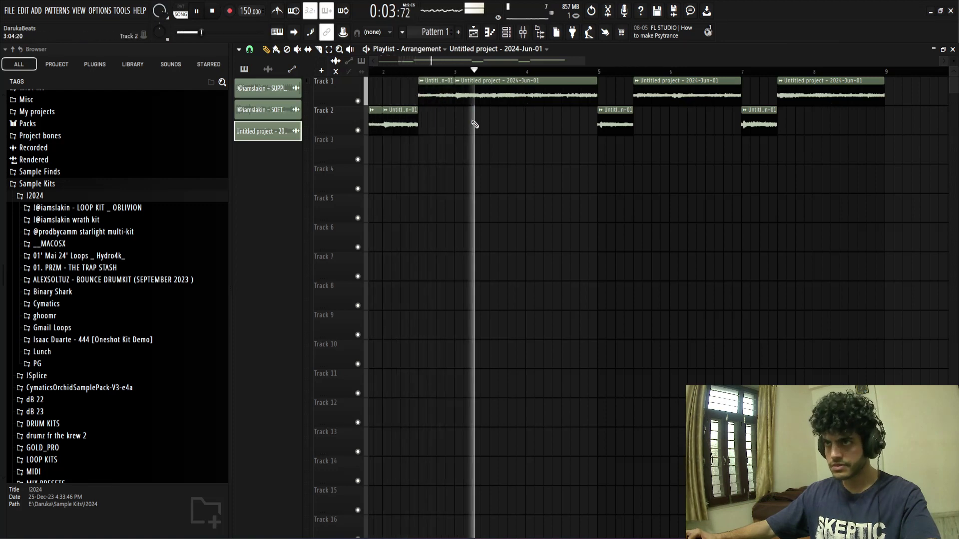
key("space")
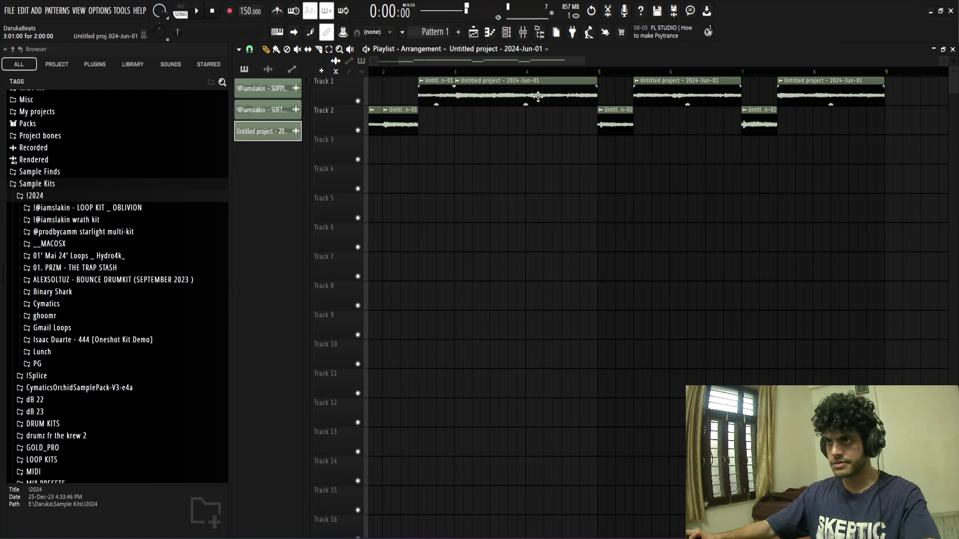
scroll(553, 138, "down", 4, "ctrl")
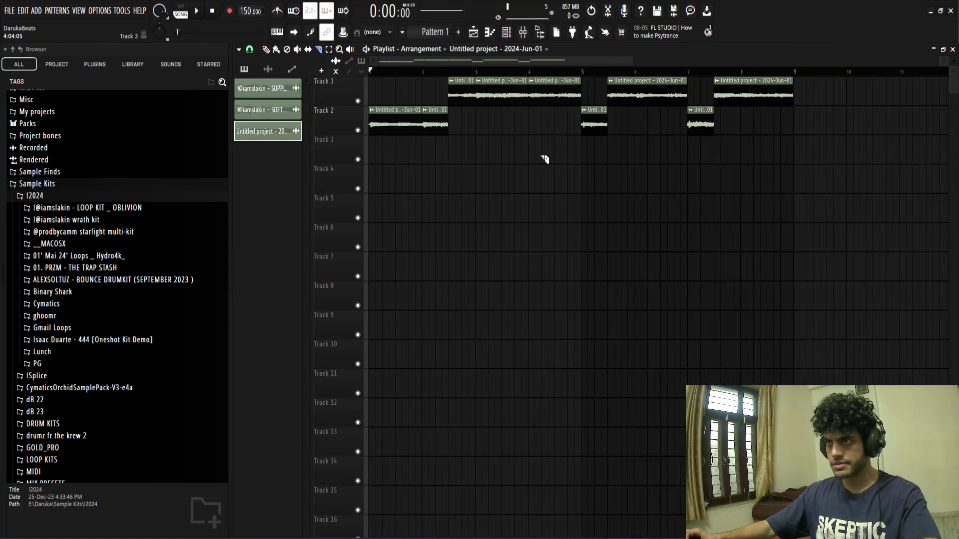
scroll(494, 148, "down", 3, "ctrl")
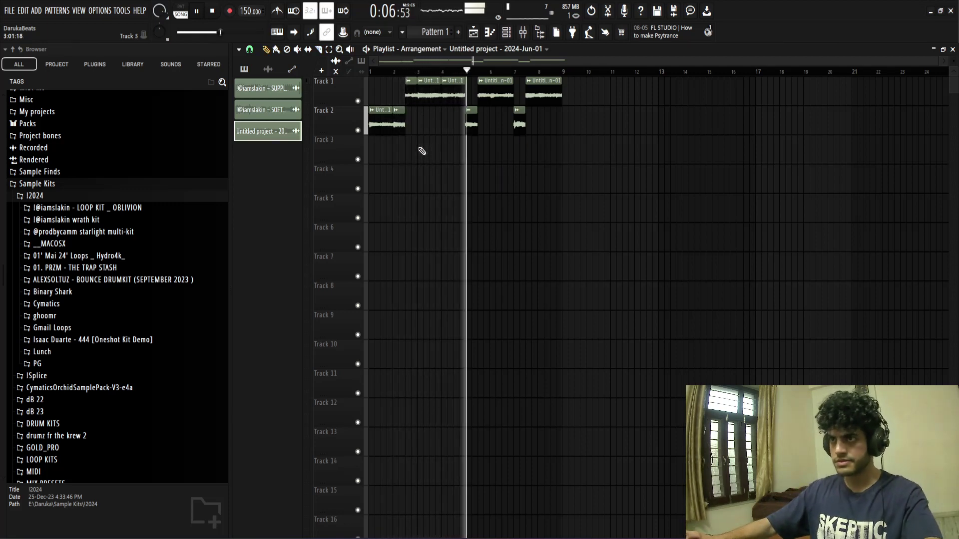
key("space")
scroll(456, 125, "up", 3, "ctrl")
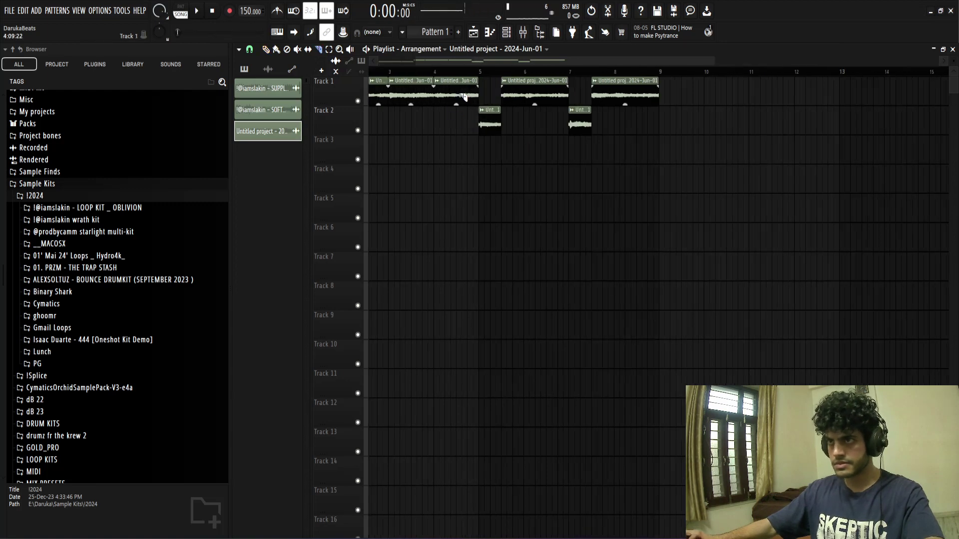
scroll(457, 105, "down", 3, "ctrl")
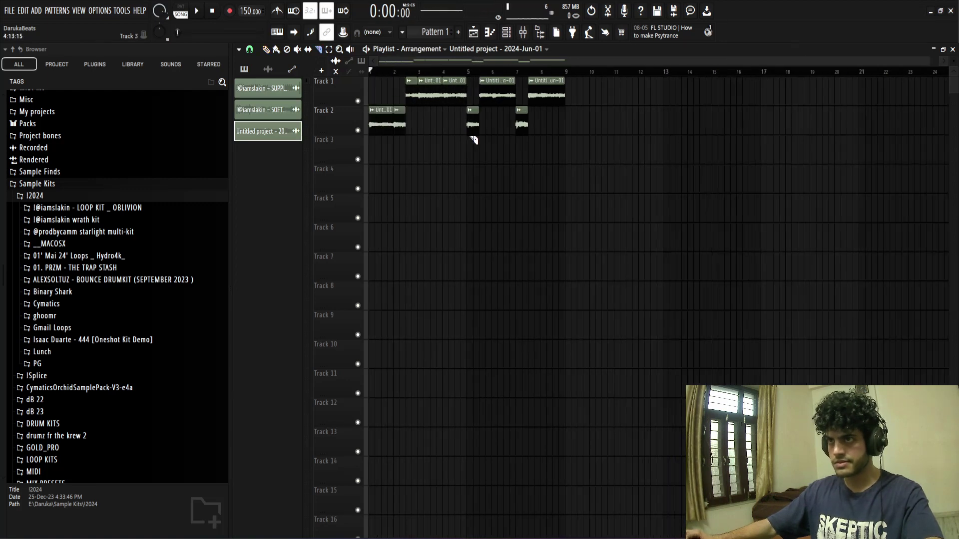
Step: Delete the old slices from bar 5 onward, duplicate the first four bars of Tracks 1 and 2 at bar 5, and play the arrangement
right_click(555, 93)
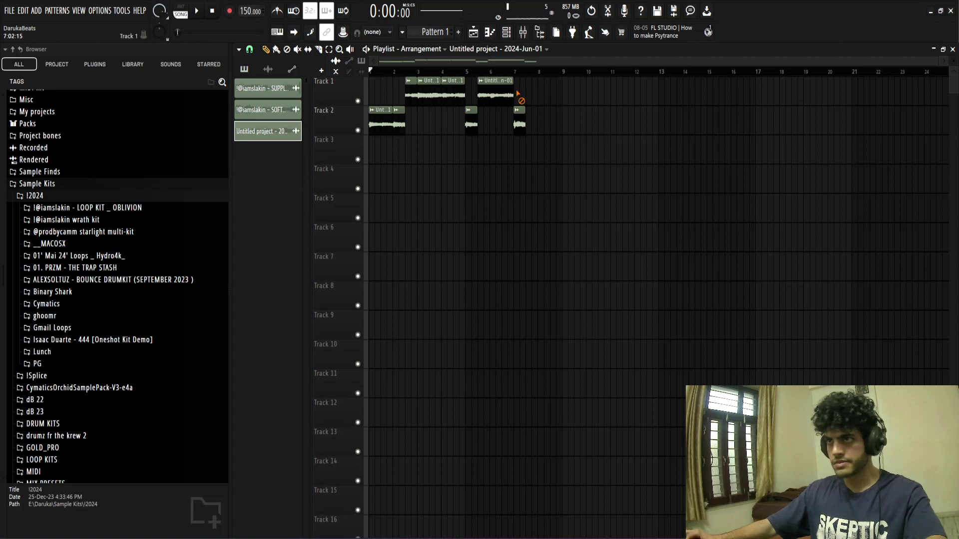
left_click_drag(526, 144, 291, 103, "ctrl")
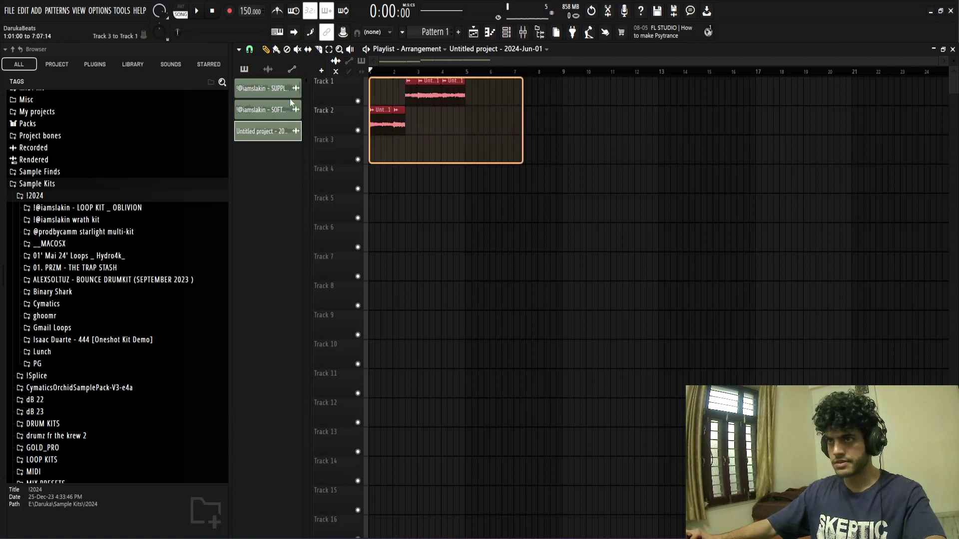
key("ctrl+b")
left_click(557, 179, "ctrl")
key("space")
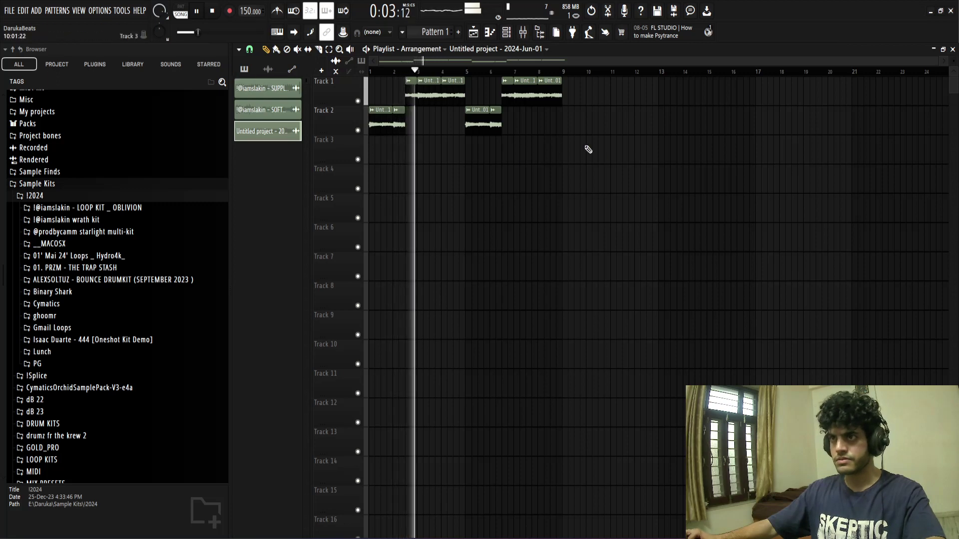
Step: Lay Pattern 1 across the first eight bars of Track 4 and add an Xpand!2 instrument channel
left_click(244, 68)
left_click_drag(268, 95, 561, 179)
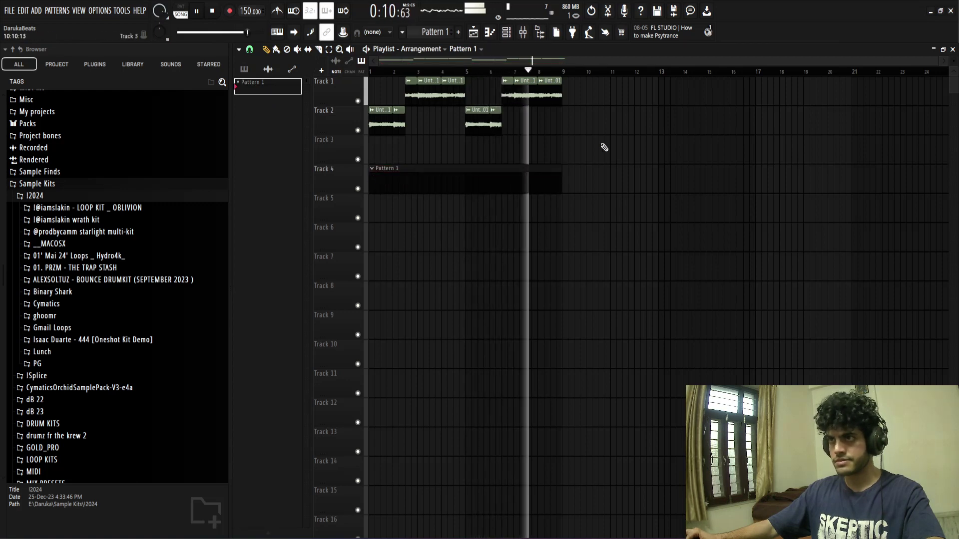
left_click(507, 32)
left_click(345, 166)
left_click(345, 178)
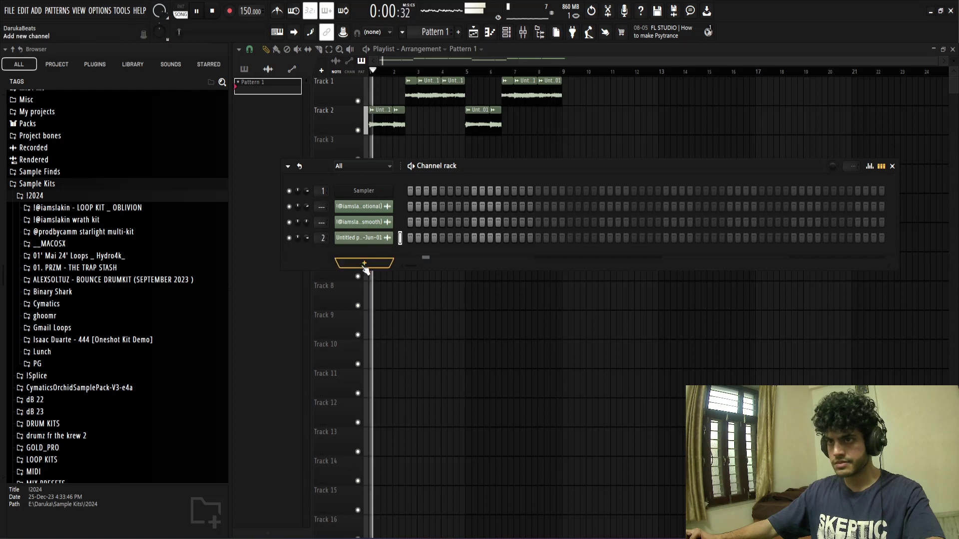
left_click(364, 263)
left_click(319, 259)
left_click(346, 262)
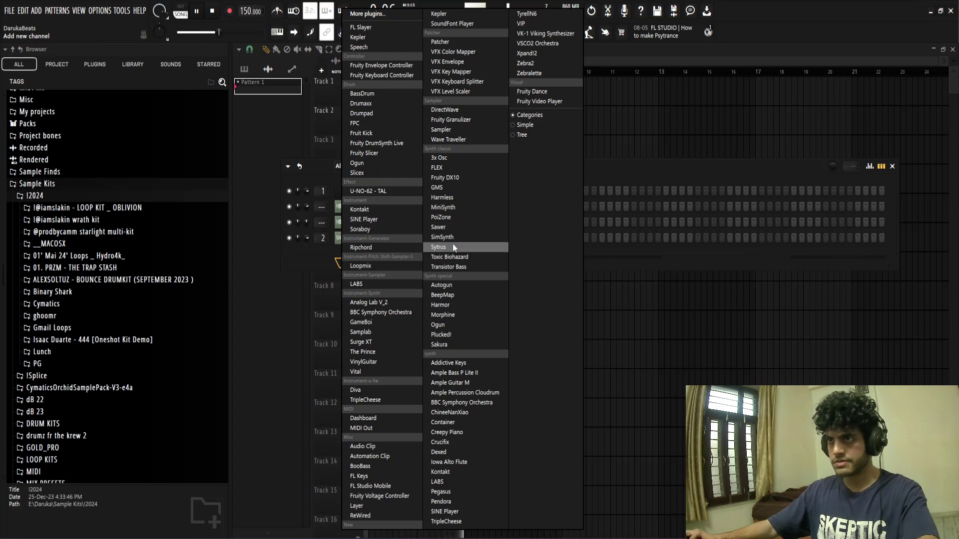
left_click(543, 53)
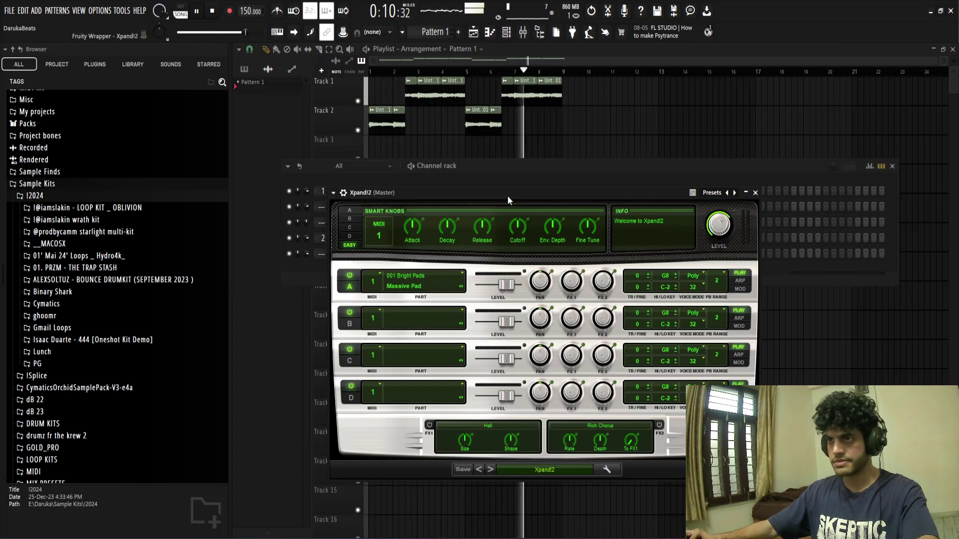
Step: Load the Organs preset 03 Full Bars in Xpand!2 and close the instrument's window
left_click(501, 386)
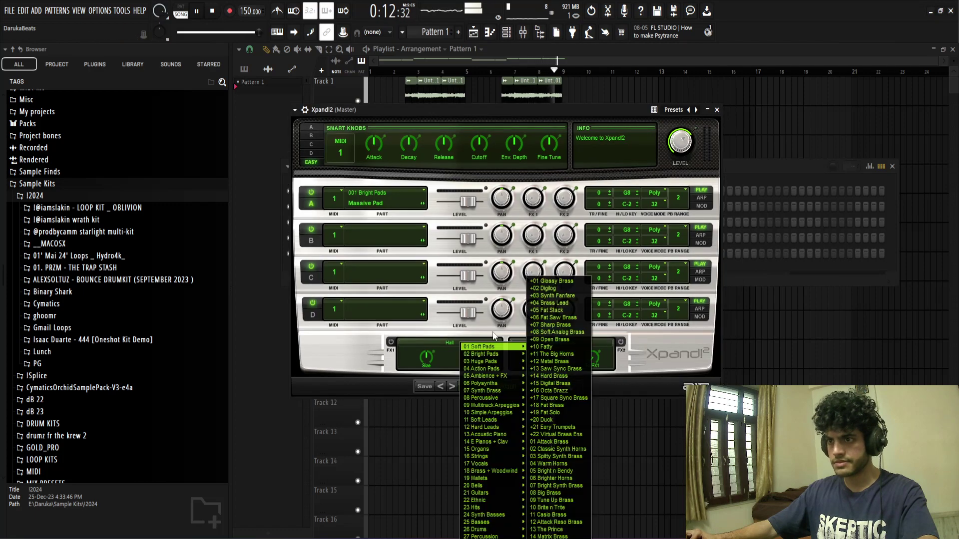
mouse_move(485, 450)
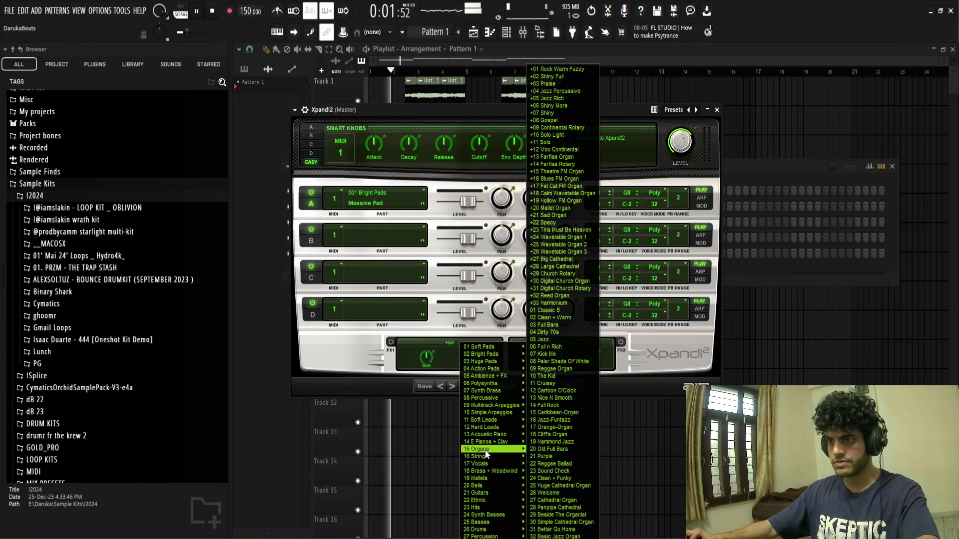
left_click(556, 321)
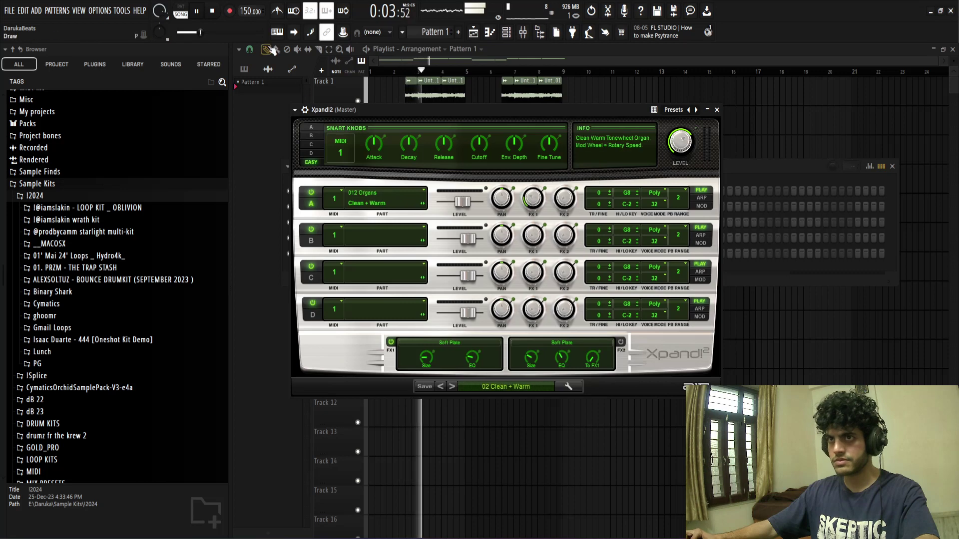
left_click(453, 387)
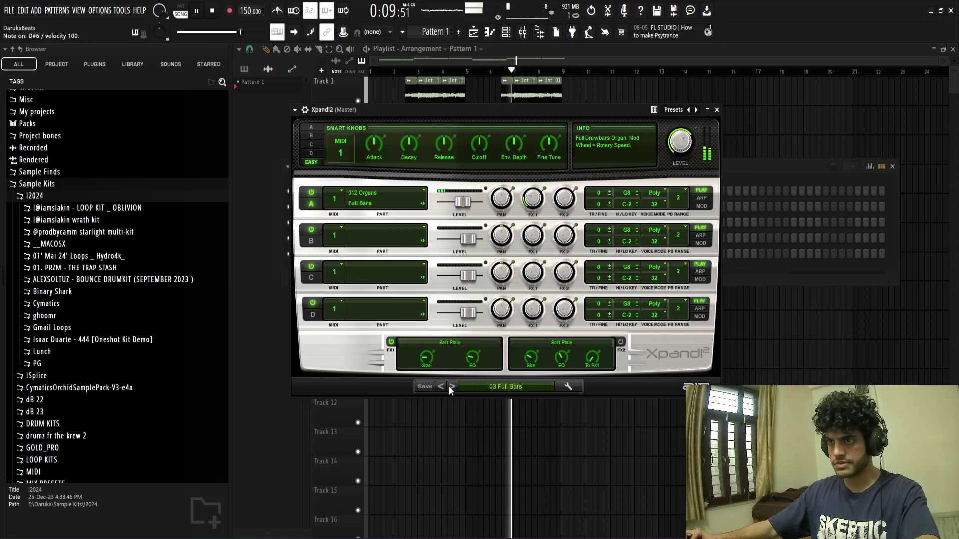
left_click(716, 110)
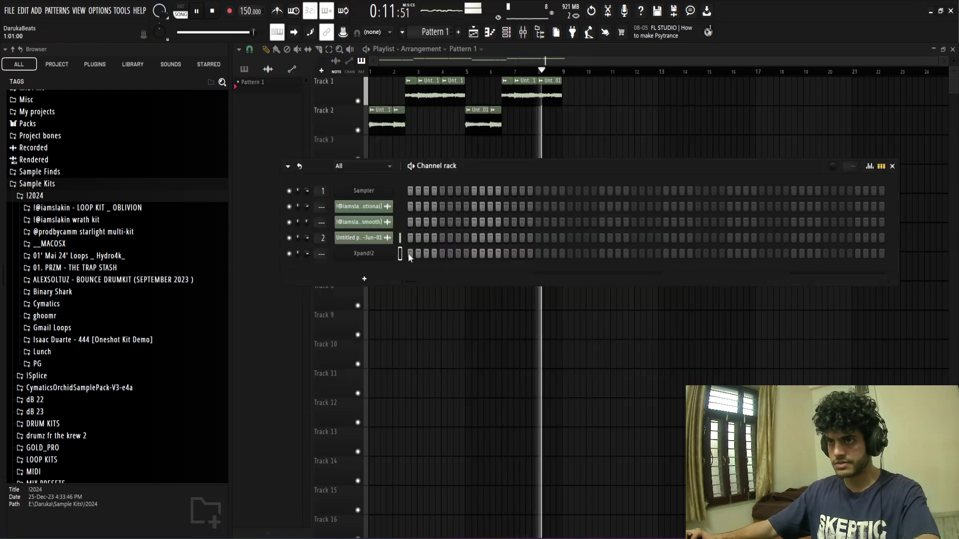
Step: Show the Xpand!2 channel in the piano roll and draw a one-bar D#5 note at bar 1
right_click(382, 256)
left_click(389, 256)
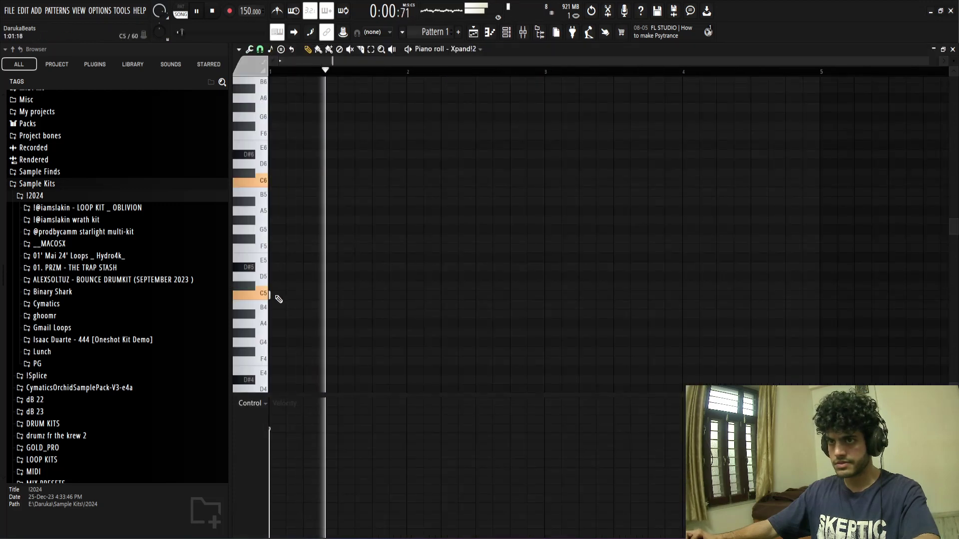
key("space")
left_click(263, 268)
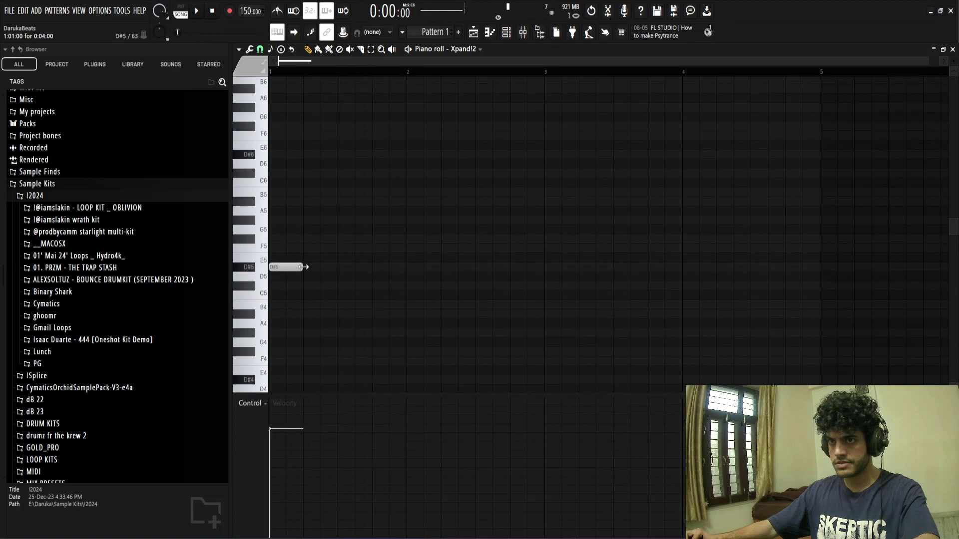
left_click_drag(304, 267, 392, 274)
Step: Set the root note of the piano roll's scale highlighting to A#
left_click(239, 50)
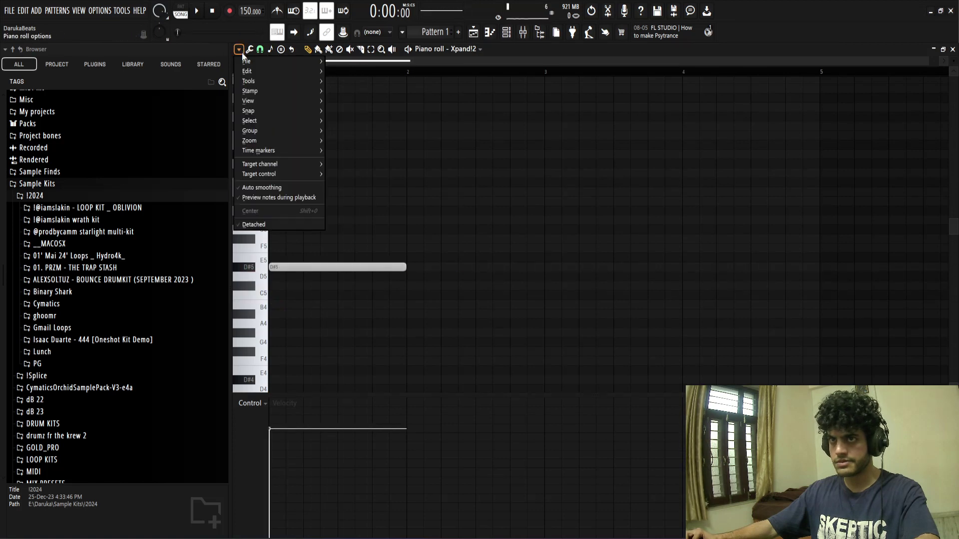
mouse_move(253, 102)
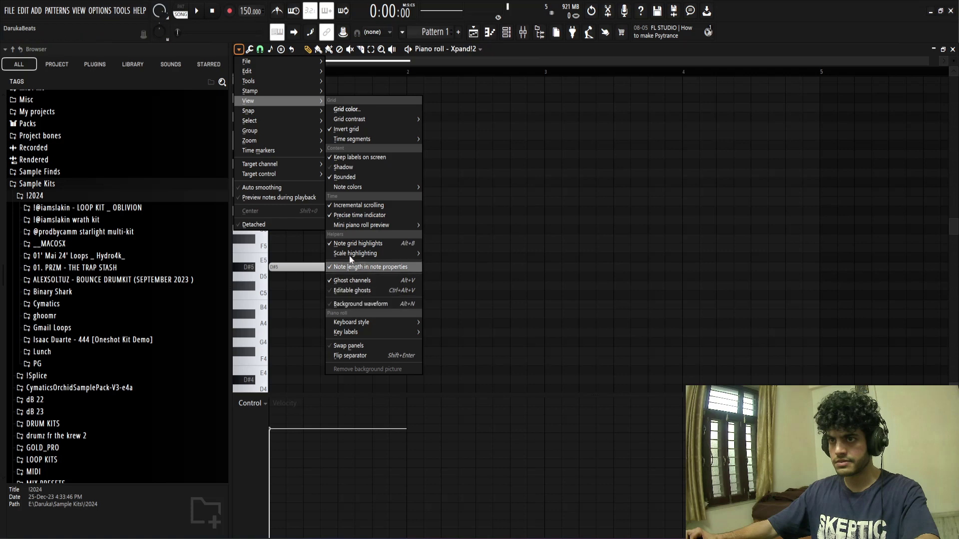
mouse_move(352, 256)
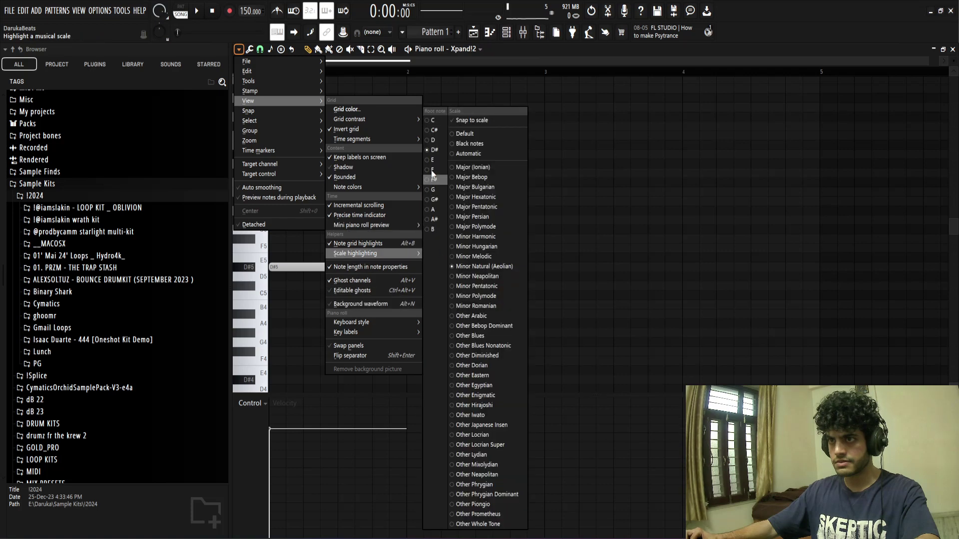
left_click(662, 204)
Step: Audition the one-bar note against the chopped melody, raise it to F5 and play it again
mouse_move(338, 268)
left_mouse_down()
mouse_move(337, 202)
mouse_move(336, 272)
left_mouse_up()
key("space")
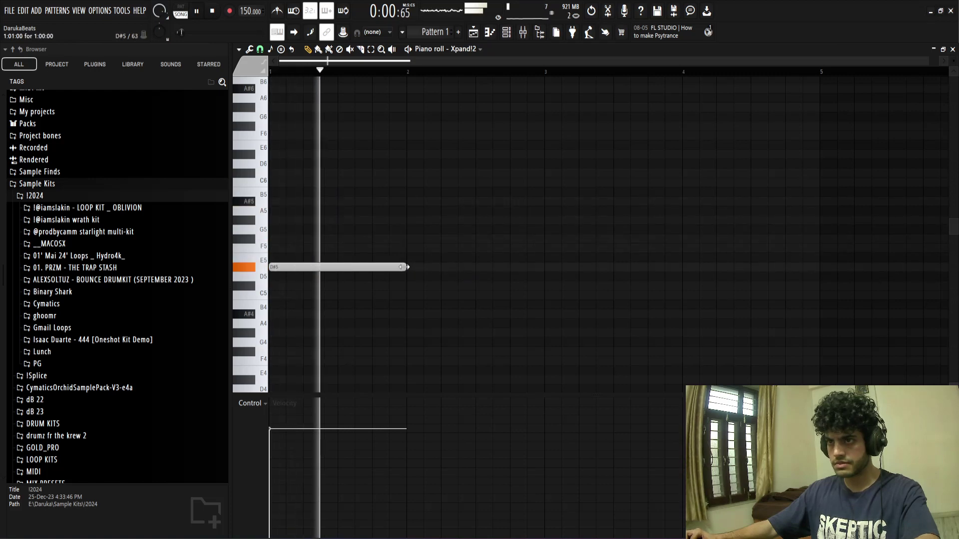
key("space")
mouse_move(367, 268)
left_mouse_down()
mouse_move(368, 236)
mouse_move(366, 250)
left_mouse_up()
key("space")
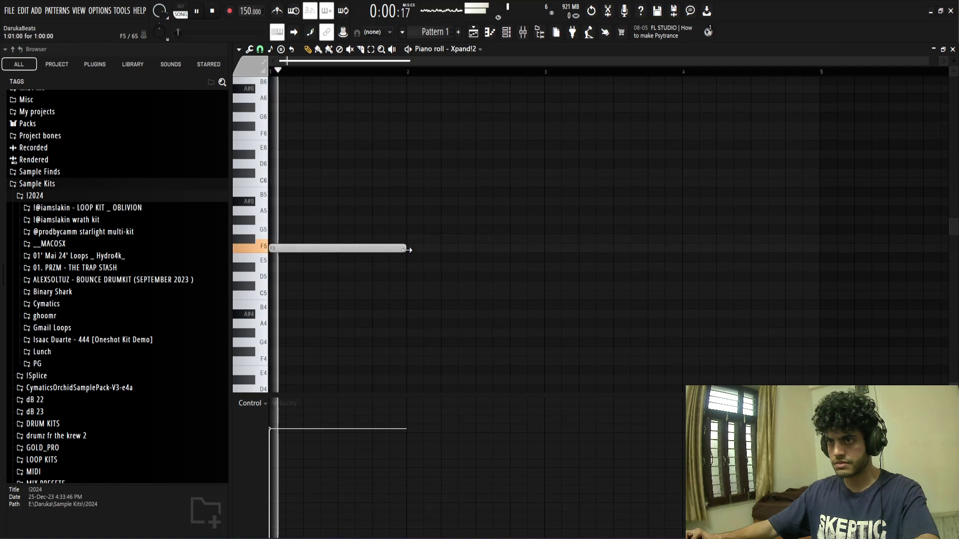
key("space")
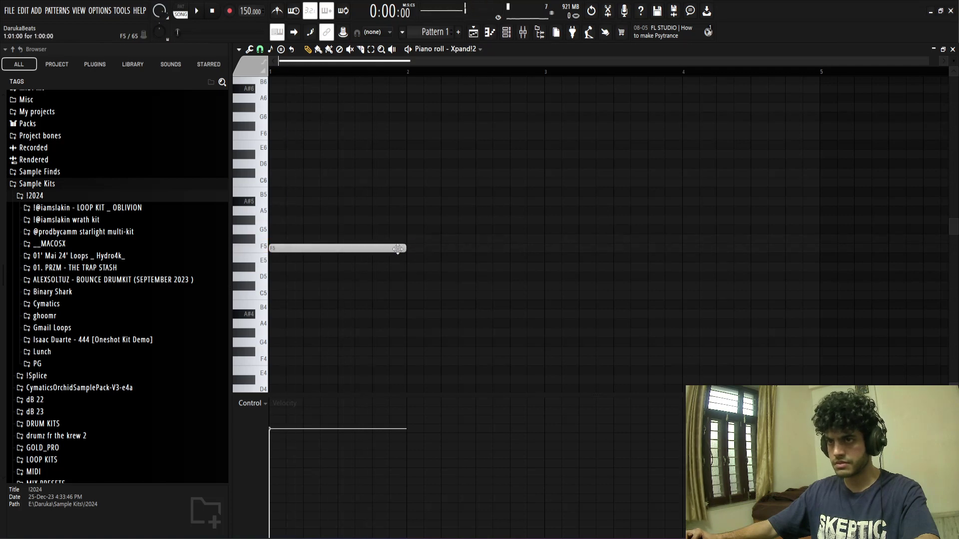
key("space")
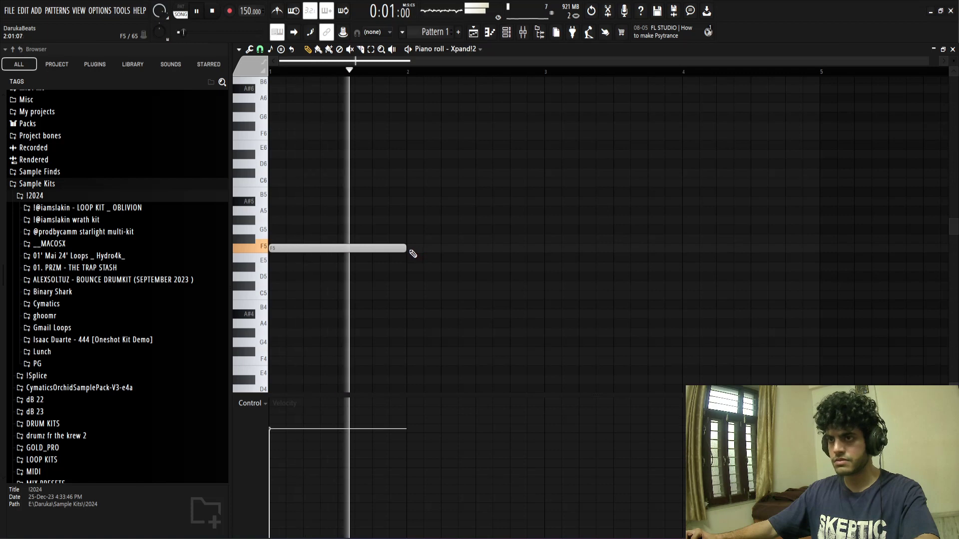
key("space")
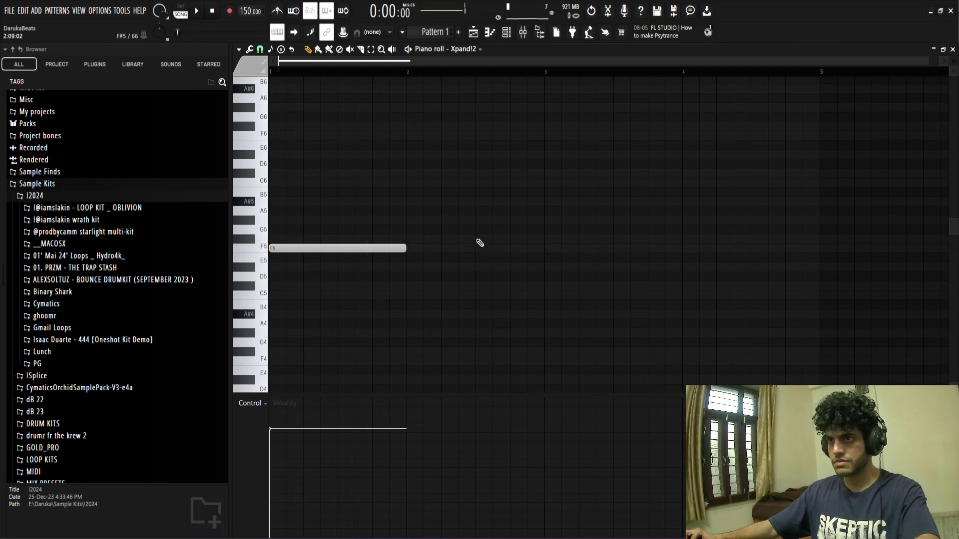
Step: Draw one-beat D#5, C#5 and C5 notes in the second half of bar 2, starting on steps 9, 11 and 13
left_click(478, 240)
right_click(591, 236)
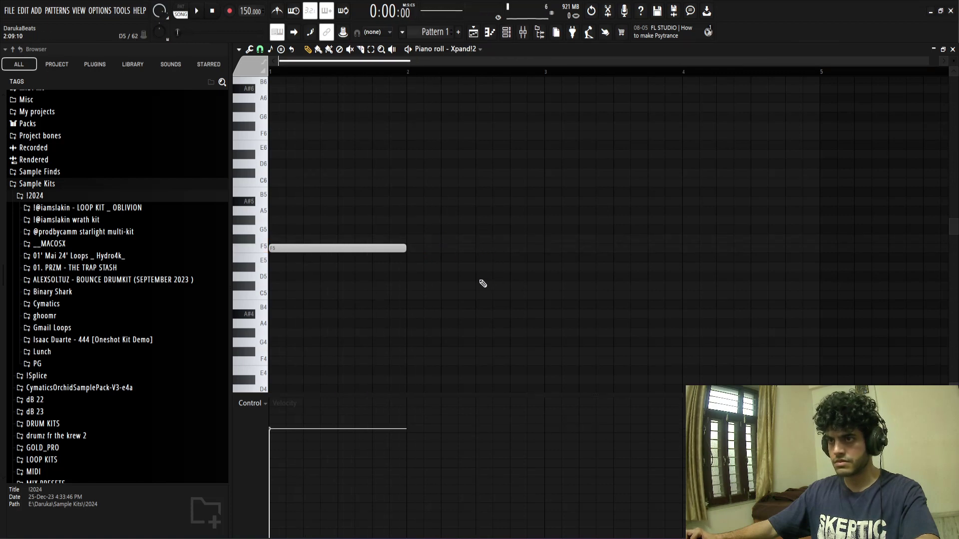
left_click(480, 269)
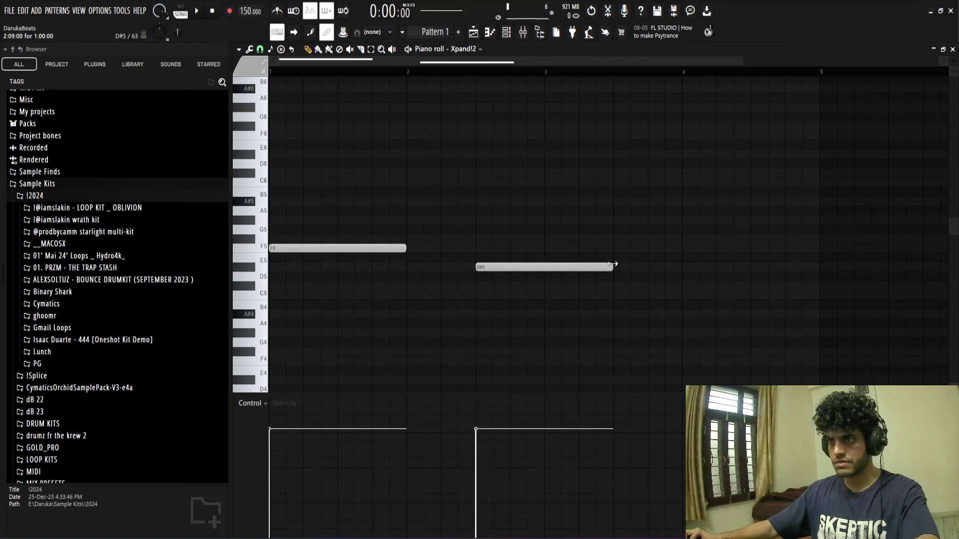
left_click_drag(612, 264, 489, 268)
left_click(498, 288)
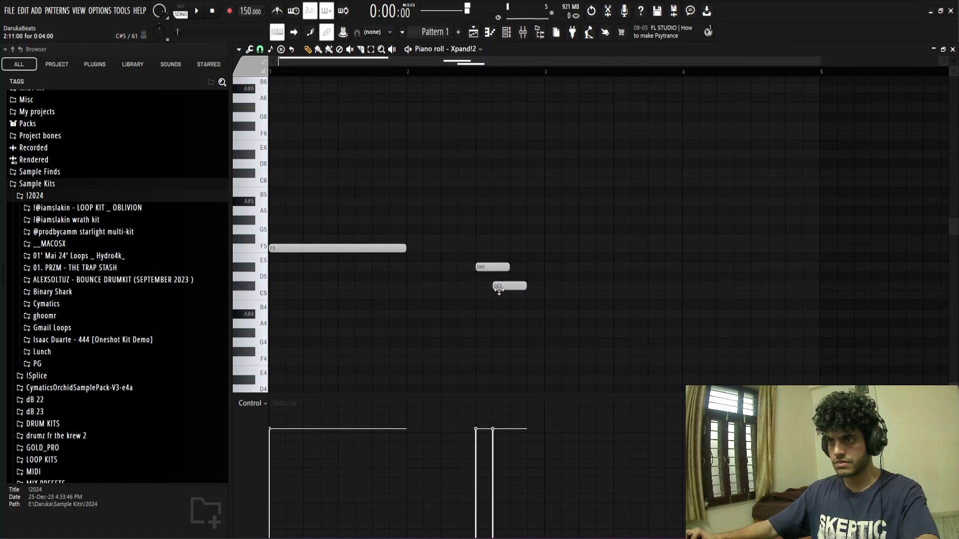
left_click(514, 296)
Step: Try F#5 and D#5 at the start of bar 3, keeping a one-beat F#5 note there
left_click(546, 239)
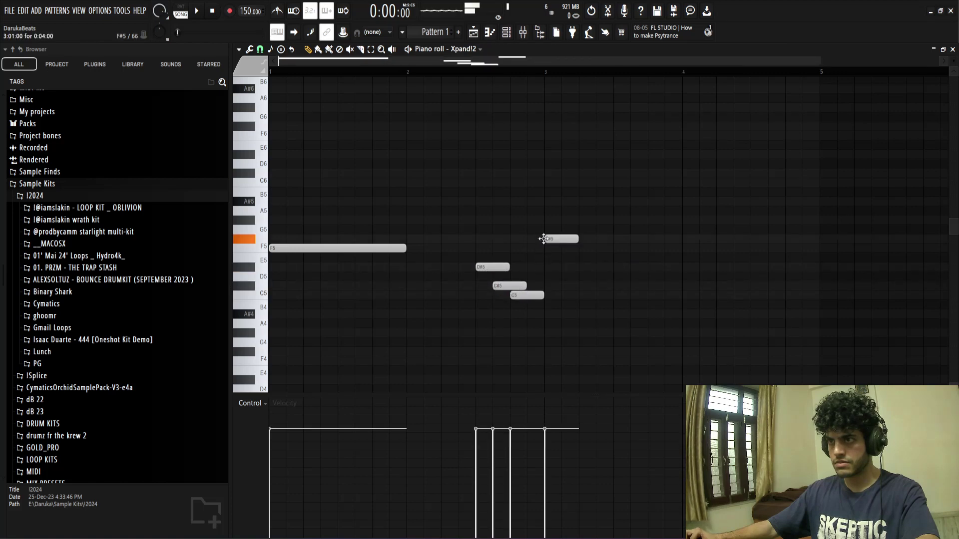
right_click(560, 243)
left_click(548, 266)
right_click(562, 269)
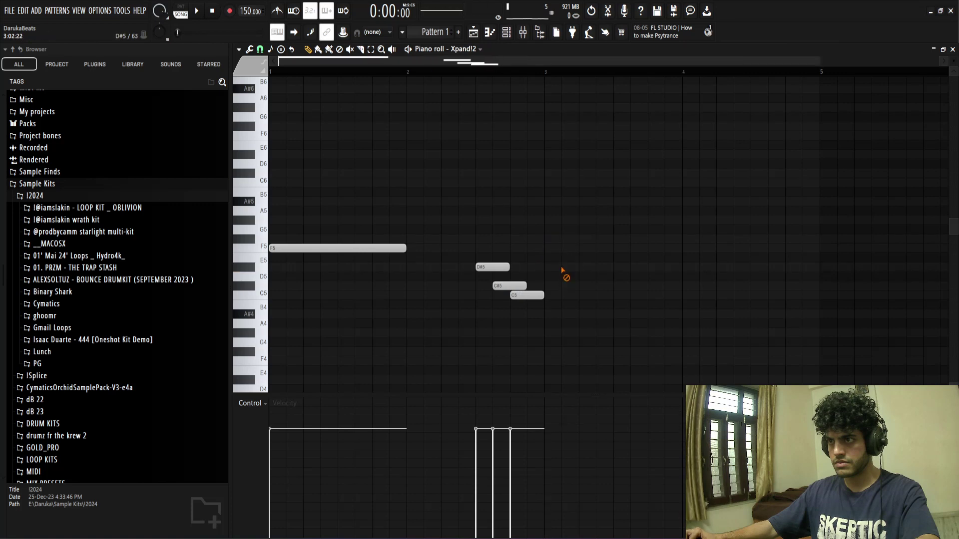
left_click(552, 239)
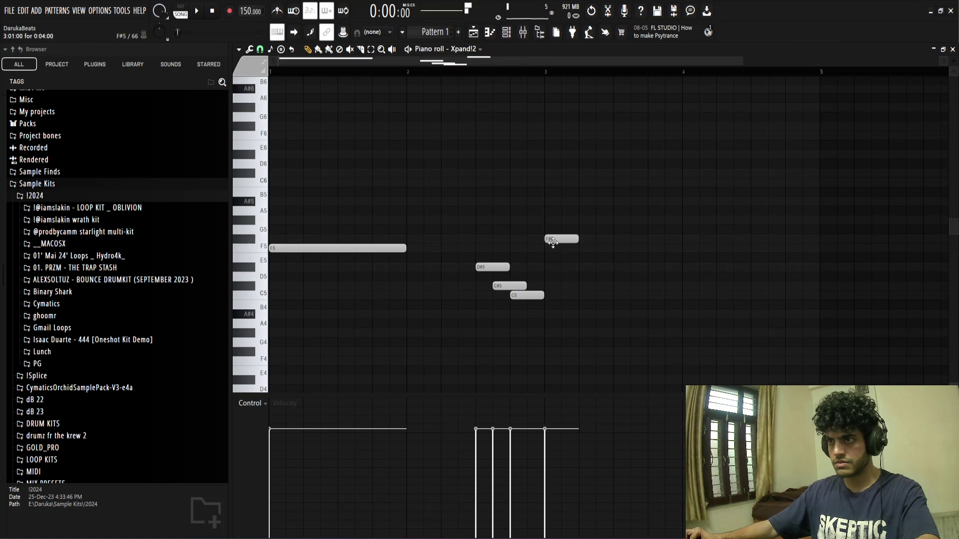
Step: Try a descending run of G#5, F#5, F5 and D#5 in bar 3, play it and remove the D#5 note
right_click(560, 241)
left_click(552, 221)
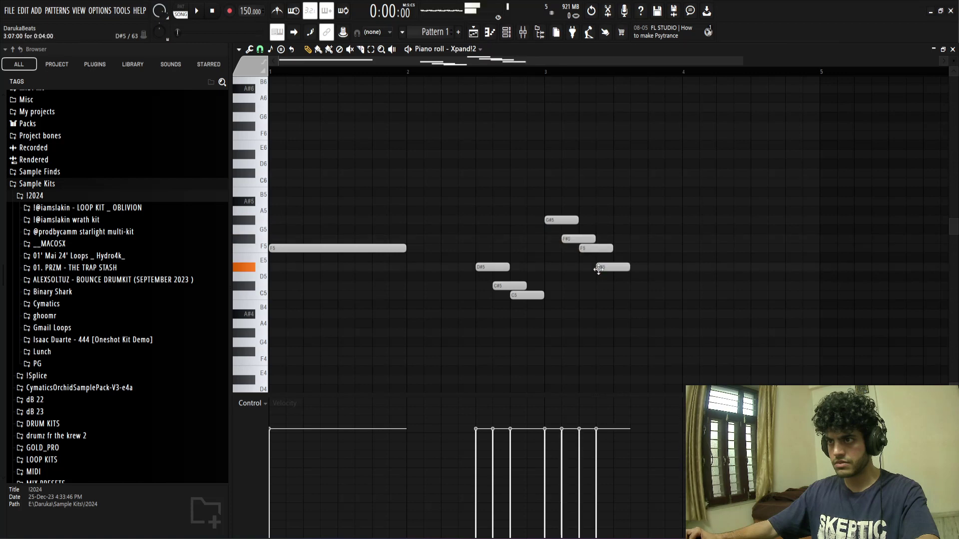
key("space")
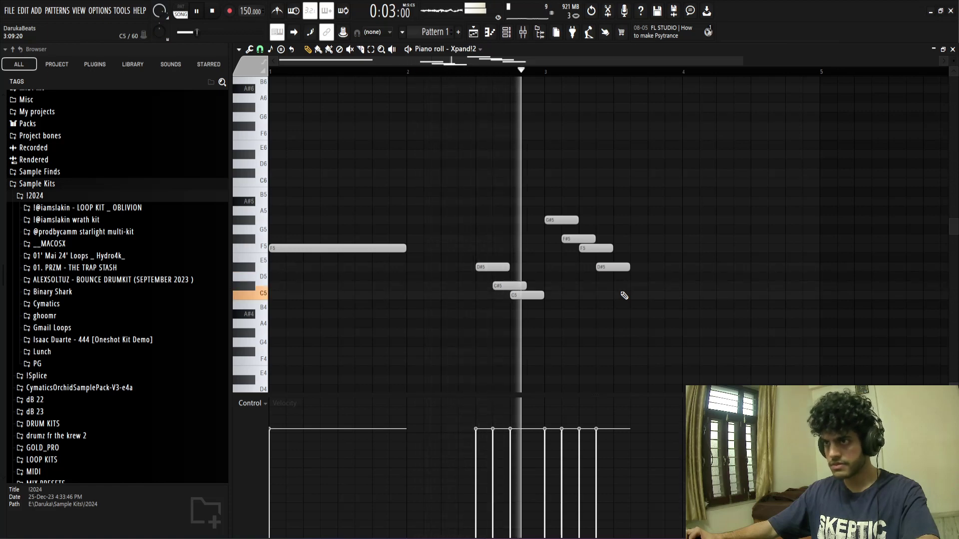
right_click(618, 268)
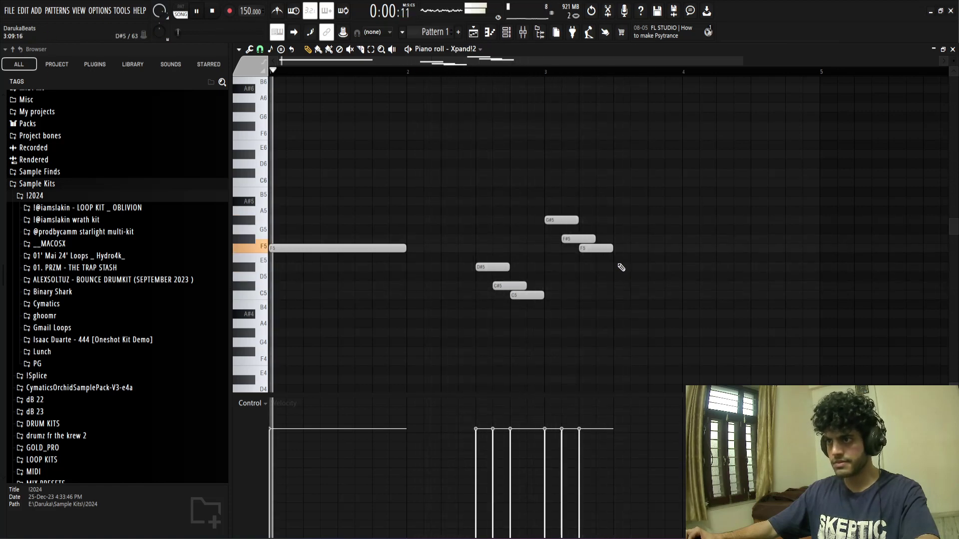
Step: Shorten the D#5 and C#5 notes in bar 2 to half a beat and delete the run in bar 3
left_click_drag(508, 270, 492, 269)
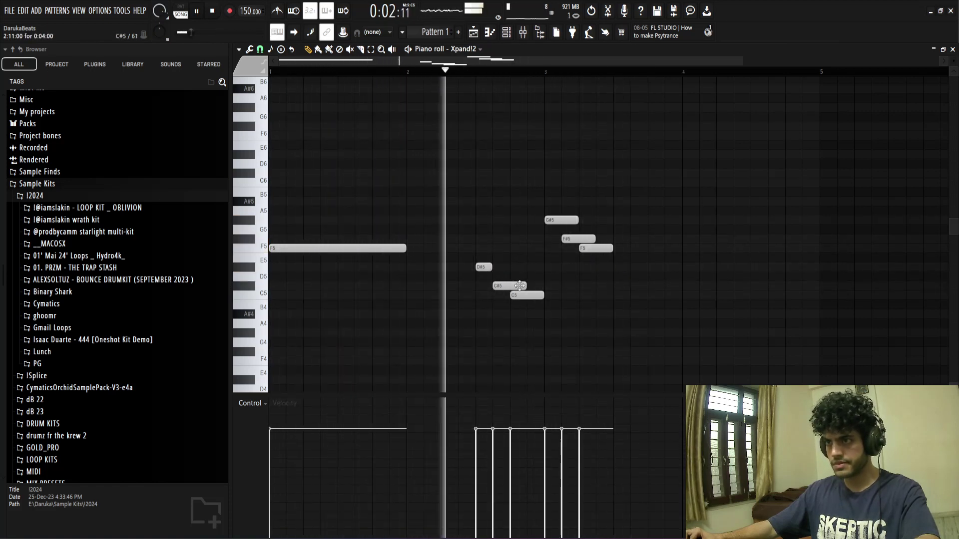
right_click(574, 220)
right_click(587, 239)
right_click(599, 248)
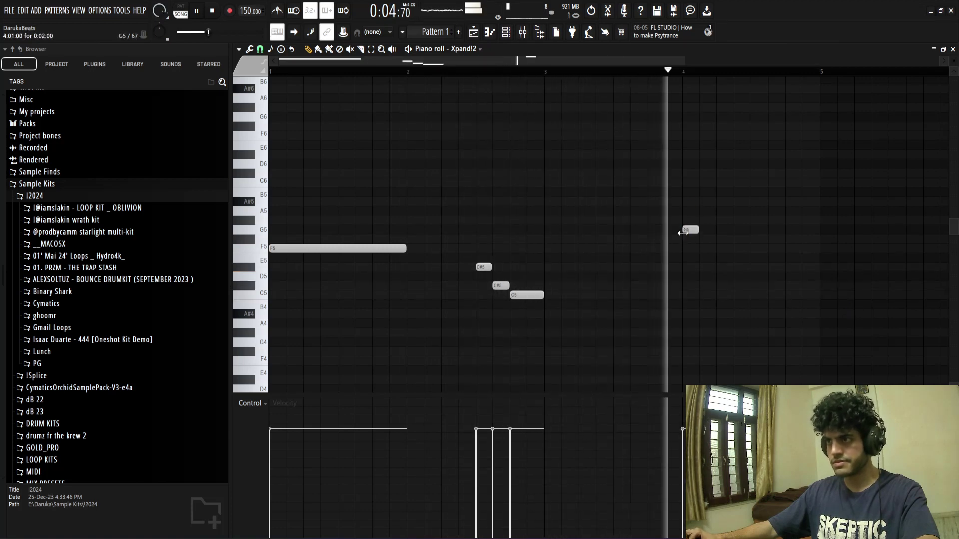
Step: Transpose the whole phrase down one octave and listen to it against the melody
key("ctrl+Down")
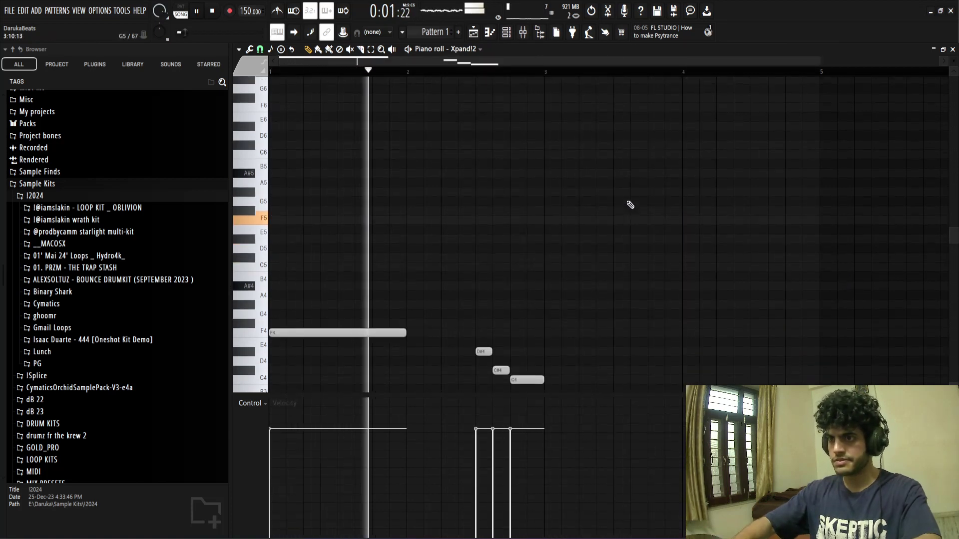
scroll(644, 207, "down", 3)
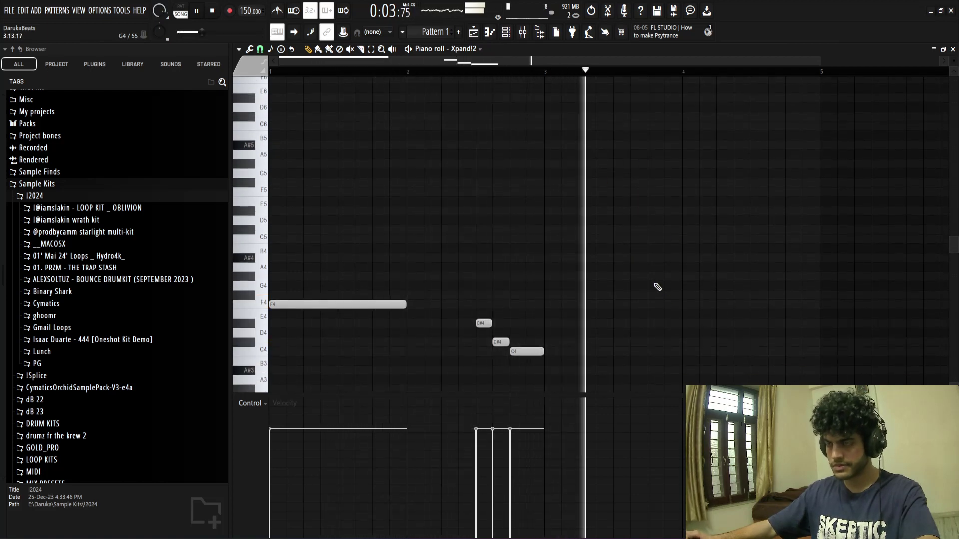
key("space")
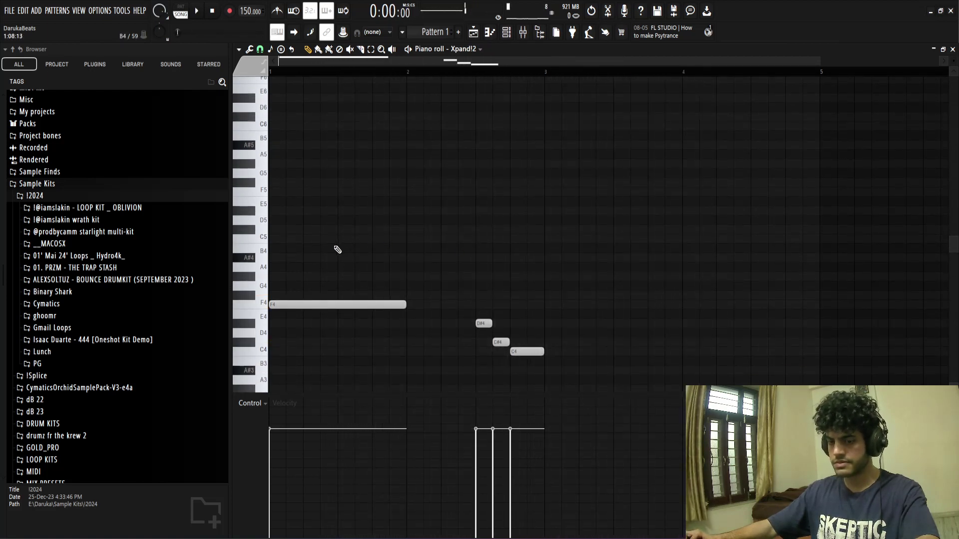
Step: Double the phrase one octave higher by duplicating all its notes, then play it back
key("ctrl+b")
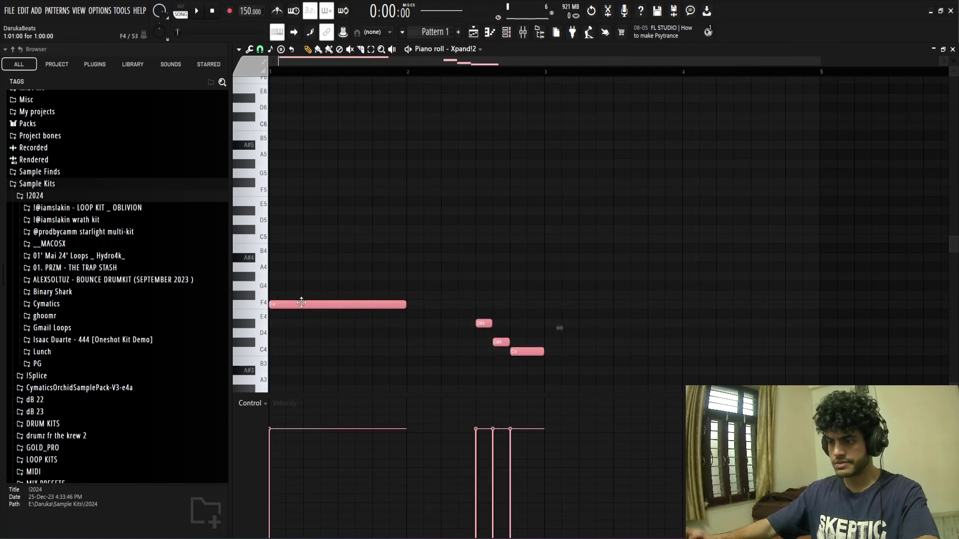
key("ctrl+Up")
key("space")
left_click(499, 156, "ctrl")
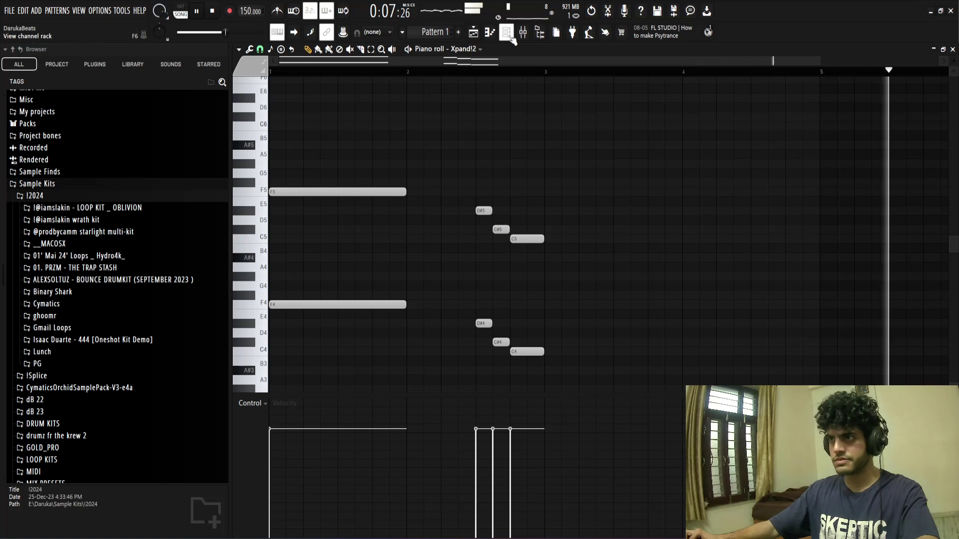
Step: Replay the doubled phrase and move the one-bar F4 and F5 notes from bar 1 to bar 4
key("space")
key("space")
scroll(607, 131, "down", 1)
scroll(607, 130, "up", 2)
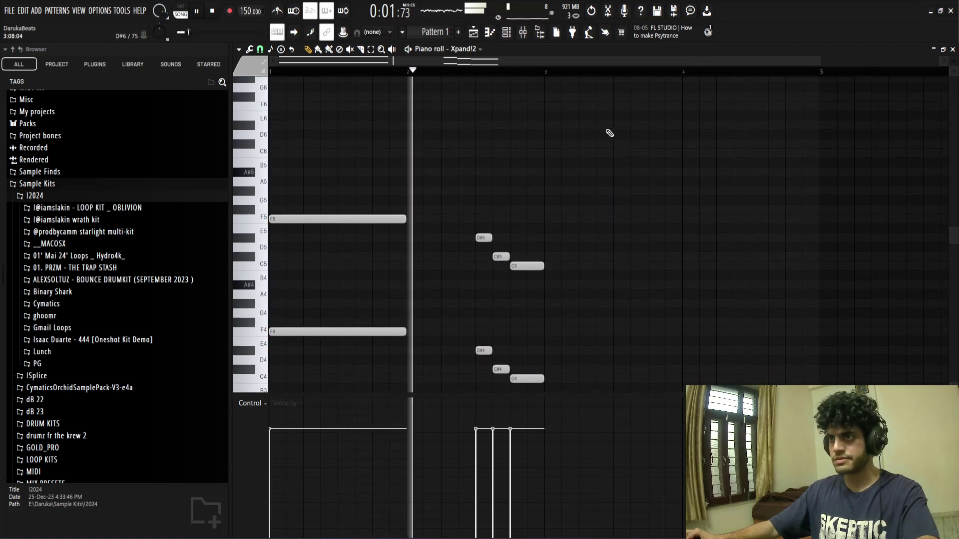
scroll(402, 193, "down", 2)
left_click_drag(368, 177, 685, 333)
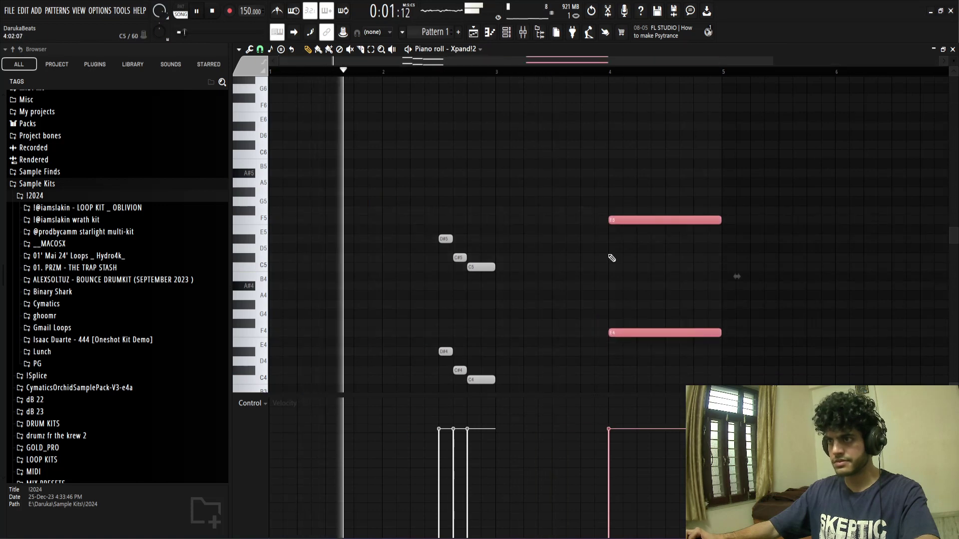
scroll(537, 199, "down", 1)
left_click(578, 163)
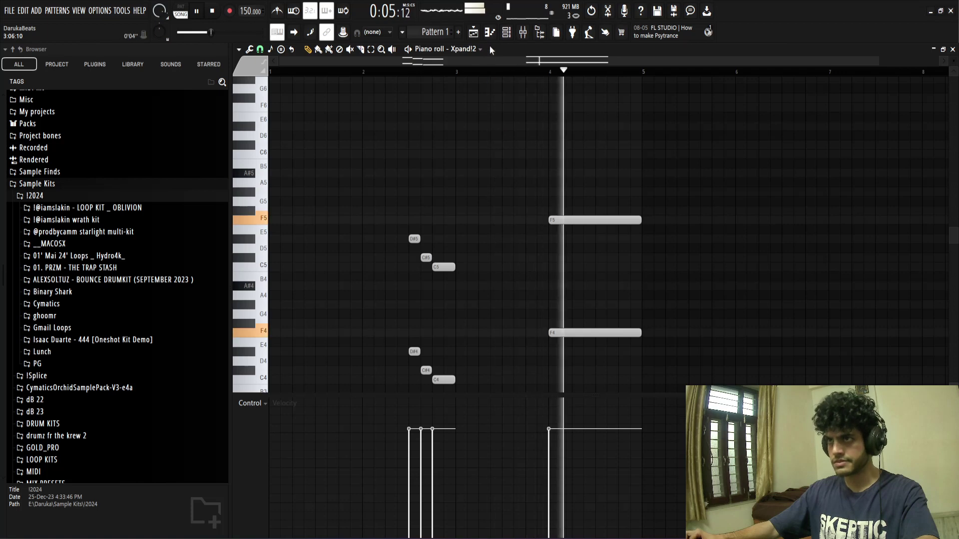
Step: Duplicate the whole phrase, place the copy four bars after the original and play the pattern from the start
key("F6")
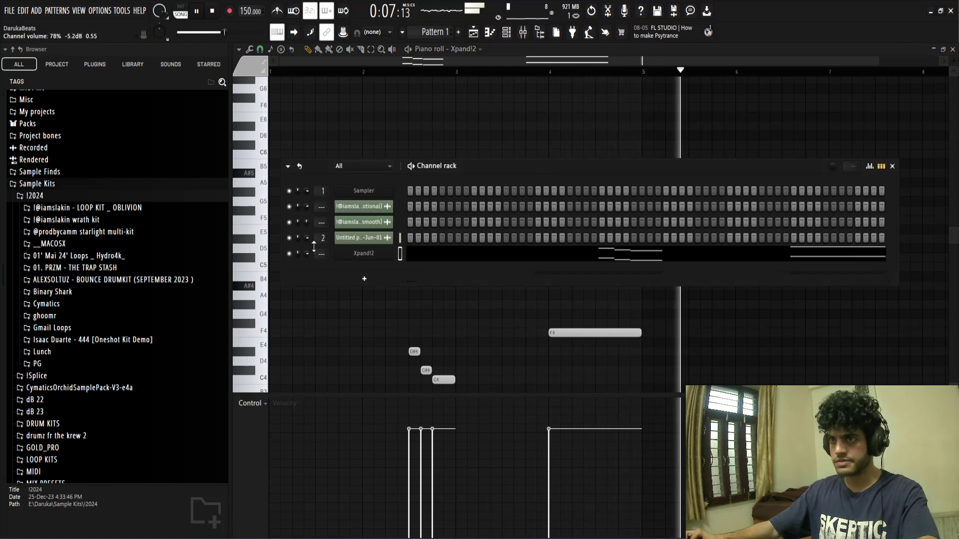
key("F6")
key("ctrl+b")
scroll(558, 125, "down", 2)
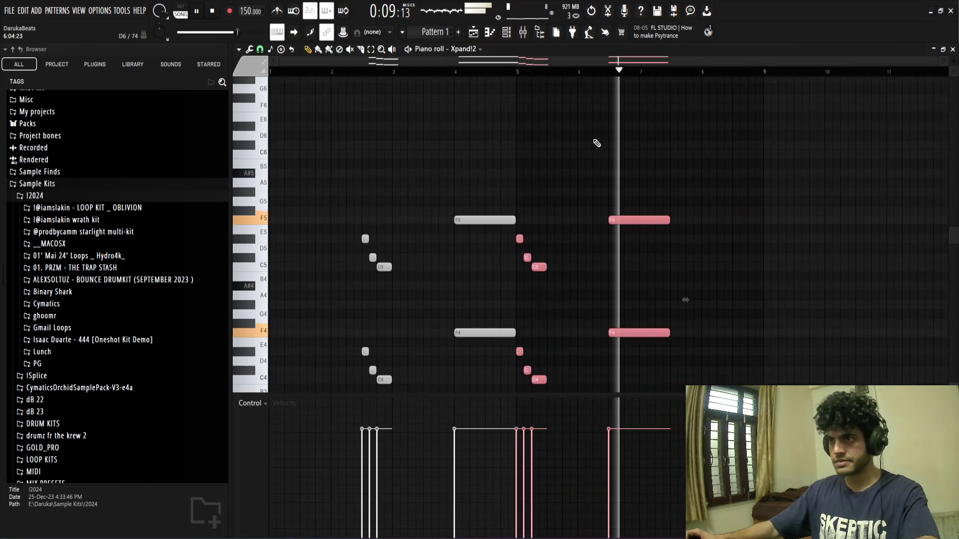
key("space")
left_click_drag(636, 228, 730, 227)
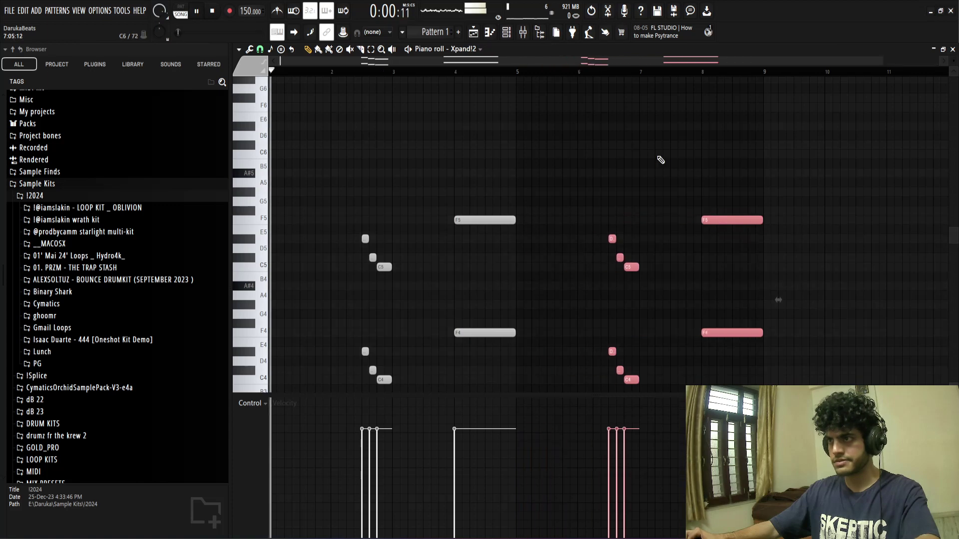
key("space")
Step: Open Xpand!2 and audition the organ presets Dirty 70s, Jazz, Full n Rich, Kick Me and Paler Shade Of White
key("F6")
left_click(363, 258)
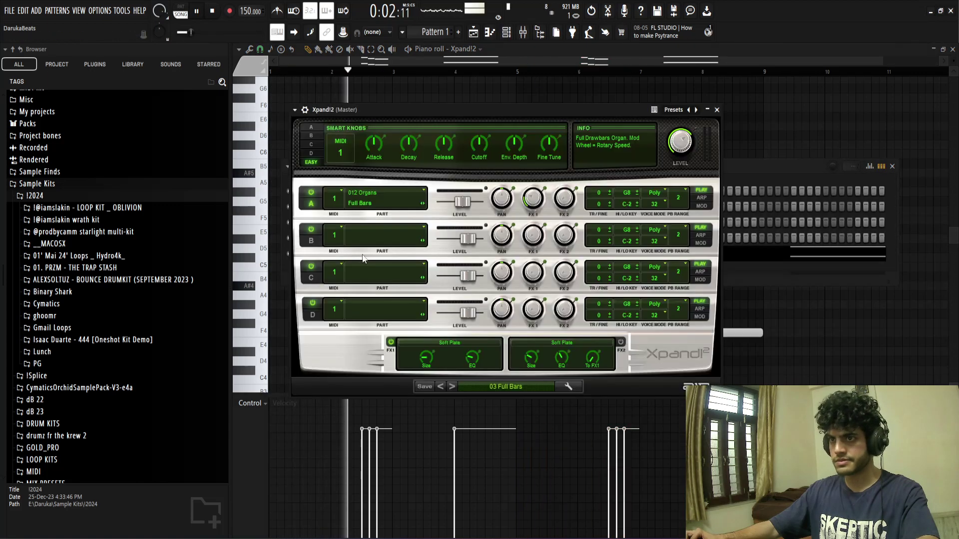
left_click(451, 387)
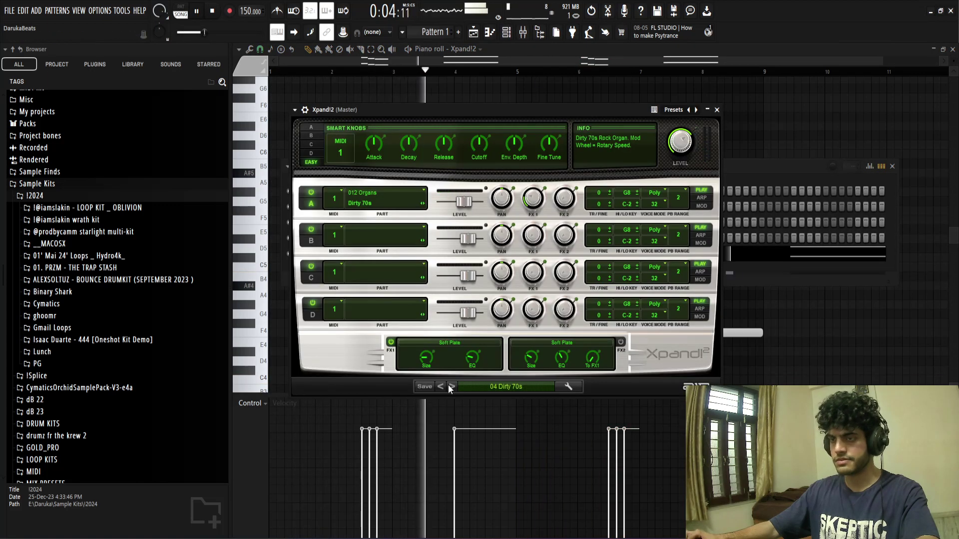
left_click(451, 388)
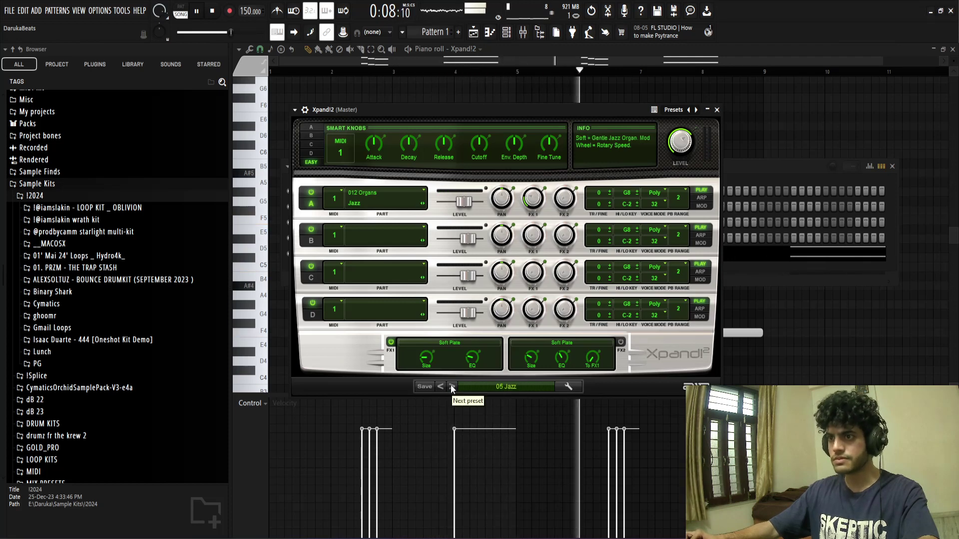
left_click(452, 388)
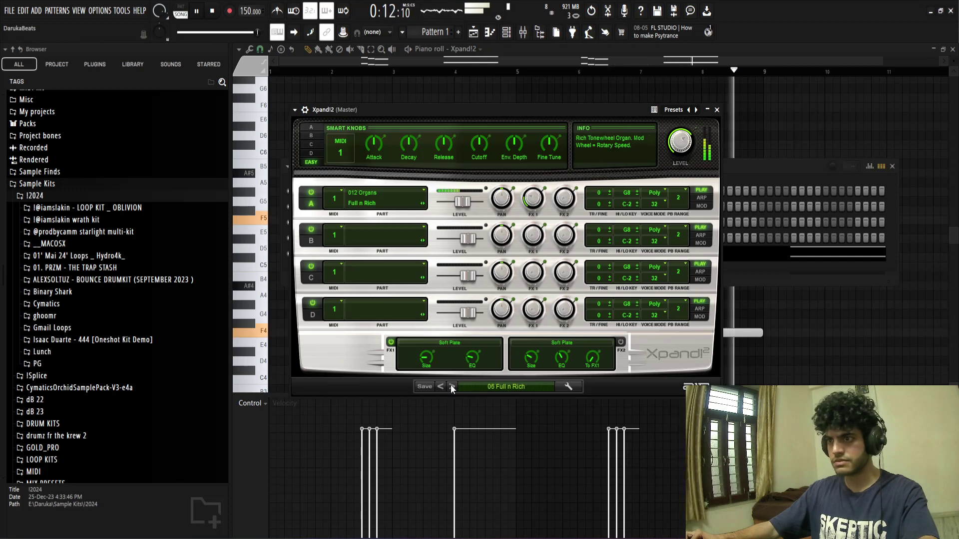
left_click(451, 387)
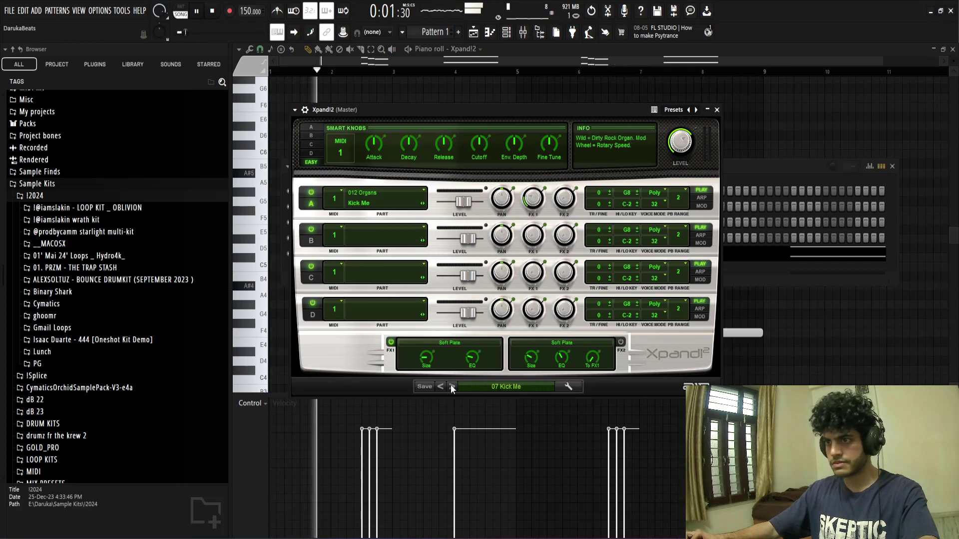
left_click(452, 387)
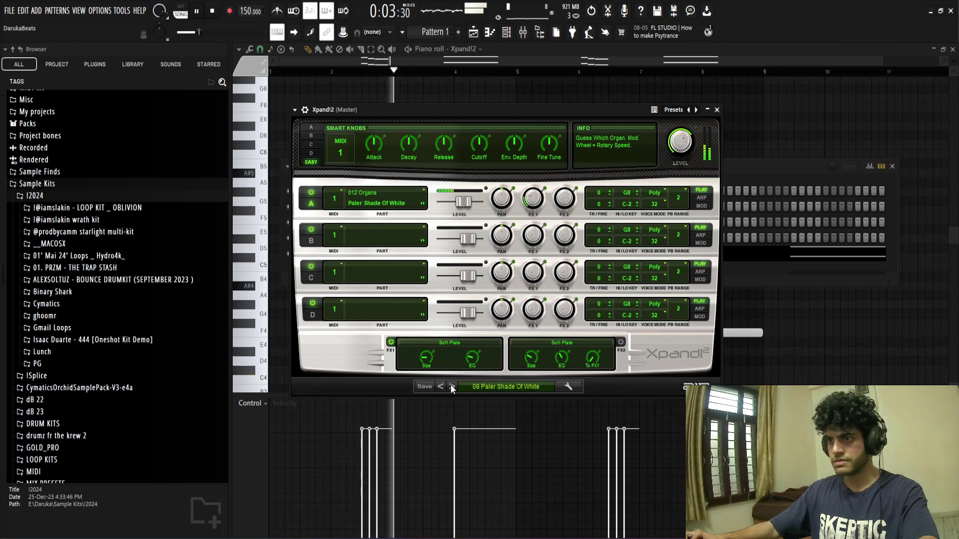
Step: Try the Trumpets Section and Tenor Saxes Section presets from the Brass + Woodwind category
left_click(514, 388)
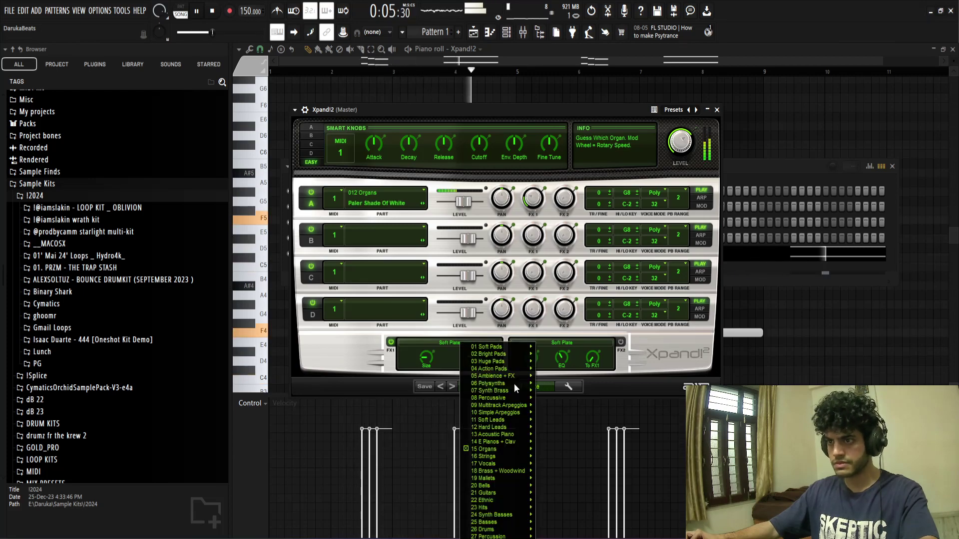
left_click(396, 384)
left_click(485, 386)
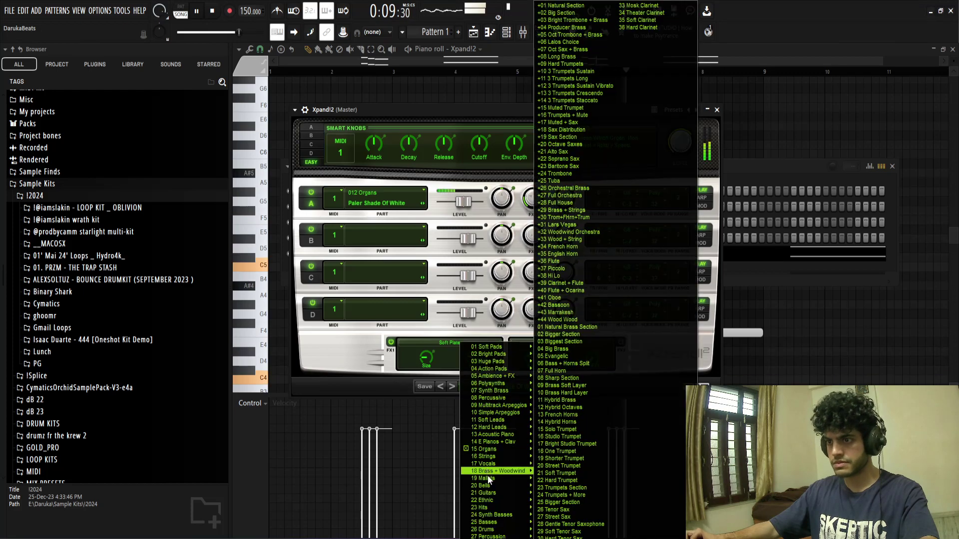
mouse_move(478, 480)
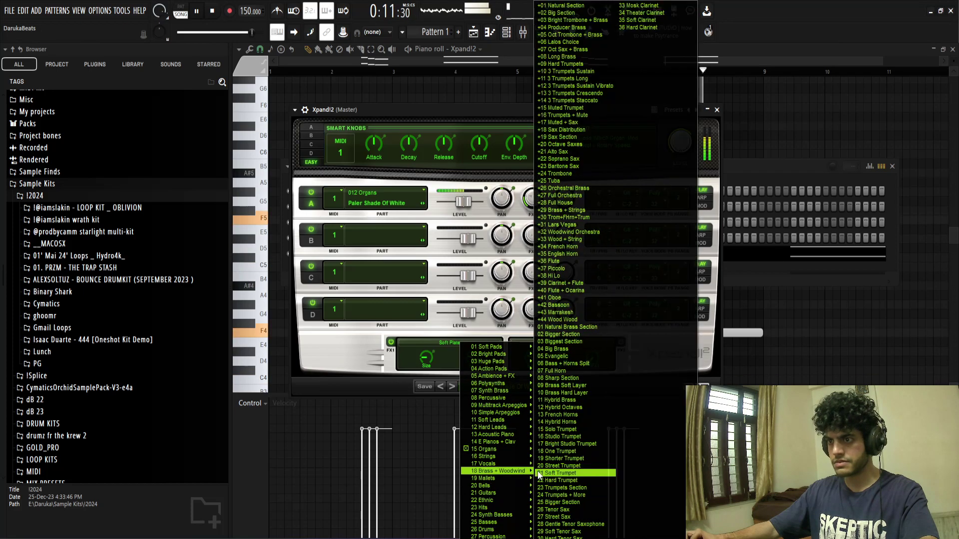
left_click(571, 494)
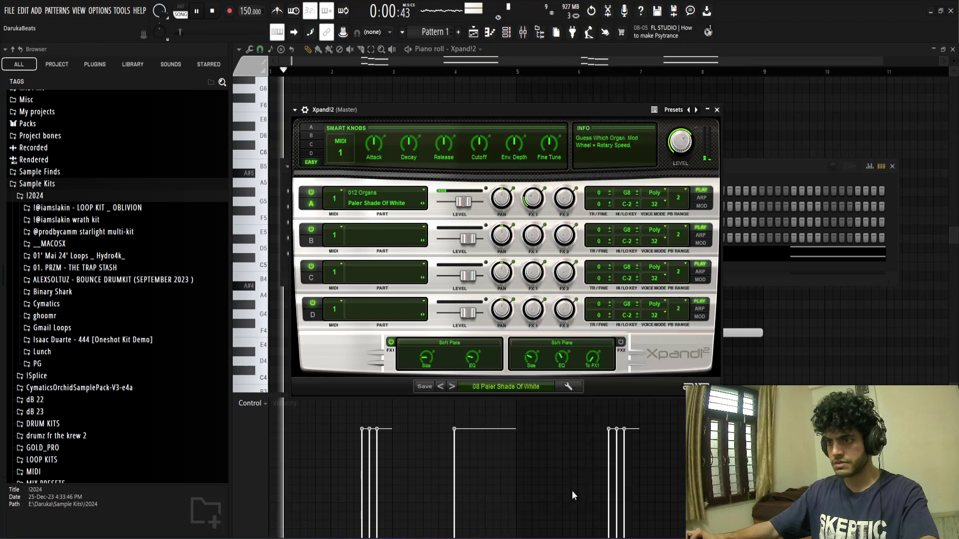
left_click(462, 386)
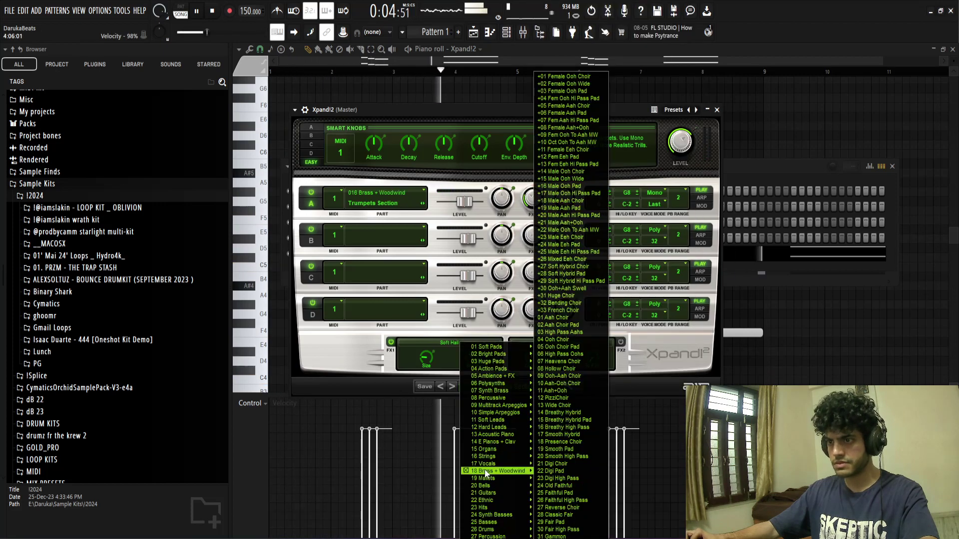
mouse_move(484, 470)
left_click(572, 474)
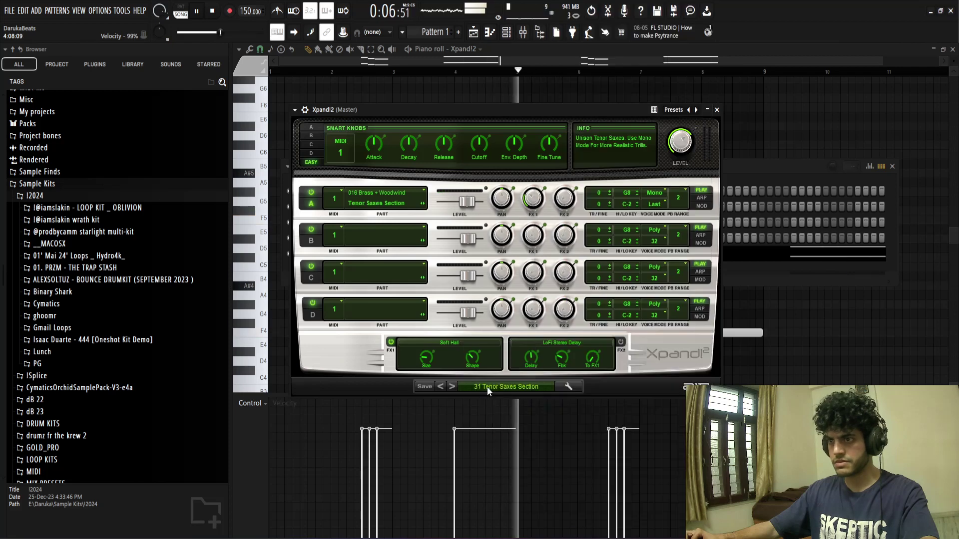
Step: Load the WIND - OuterSpaced preset, step back to WIND - Cocain Flute and close the plugin window
left_click(487, 387)
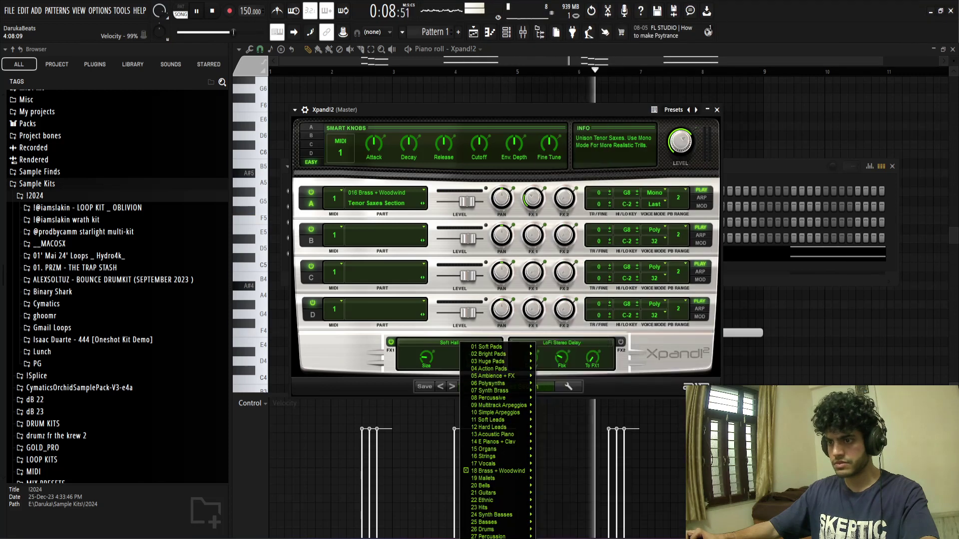
mouse_move(594, 537)
left_click(671, 525)
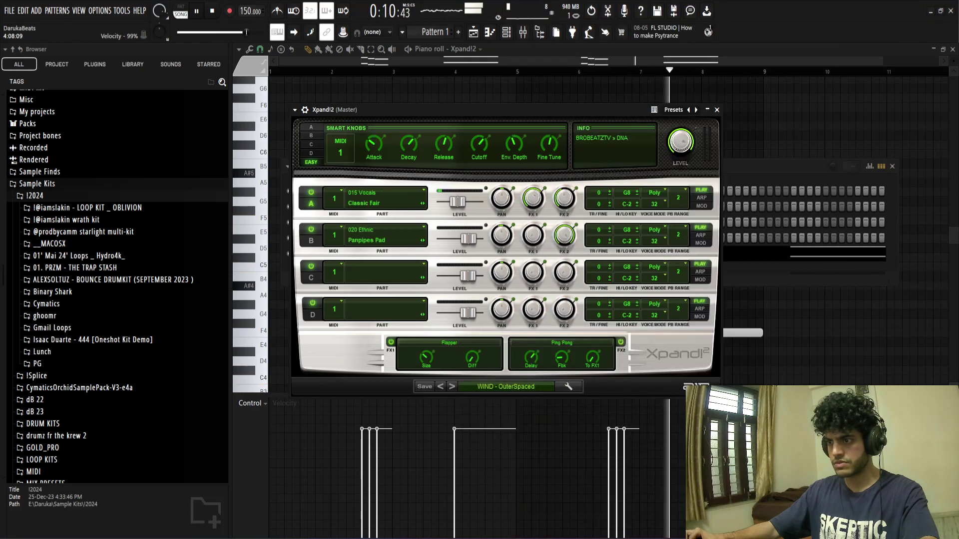
left_click(439, 386)
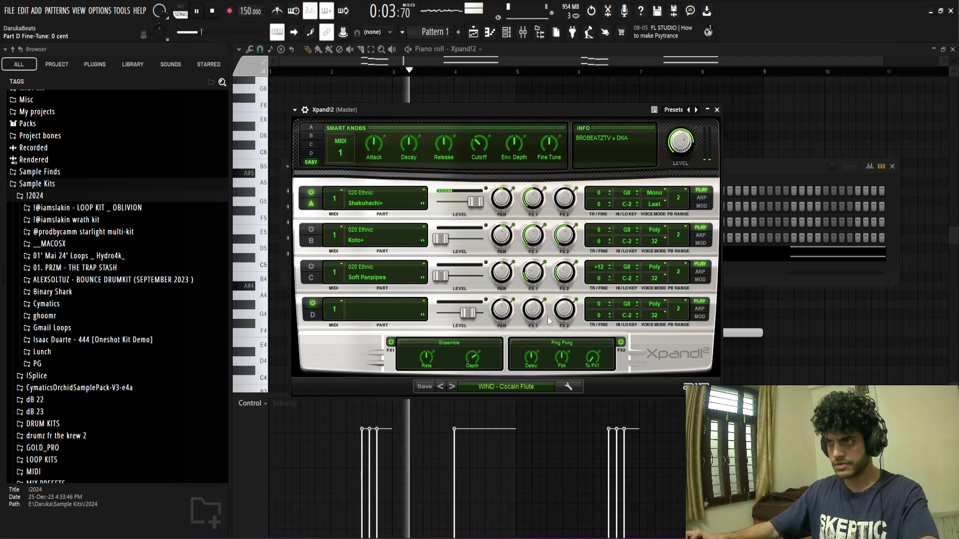
left_click(716, 109)
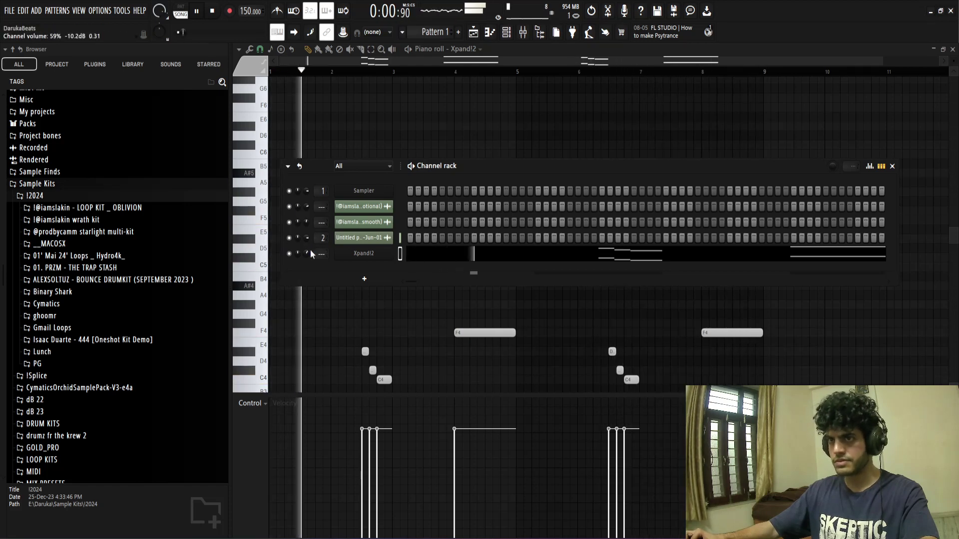
Step: Shorten the F4 and F5 notes in bars 4 and 8 to three beats
right_click(588, 125)
left_click_drag(491, 188, 494, 361)
left_click_drag(721, 168, 729, 392)
left_click_drag(761, 312, 746, 313)
left_click(663, 135, "ctrl")
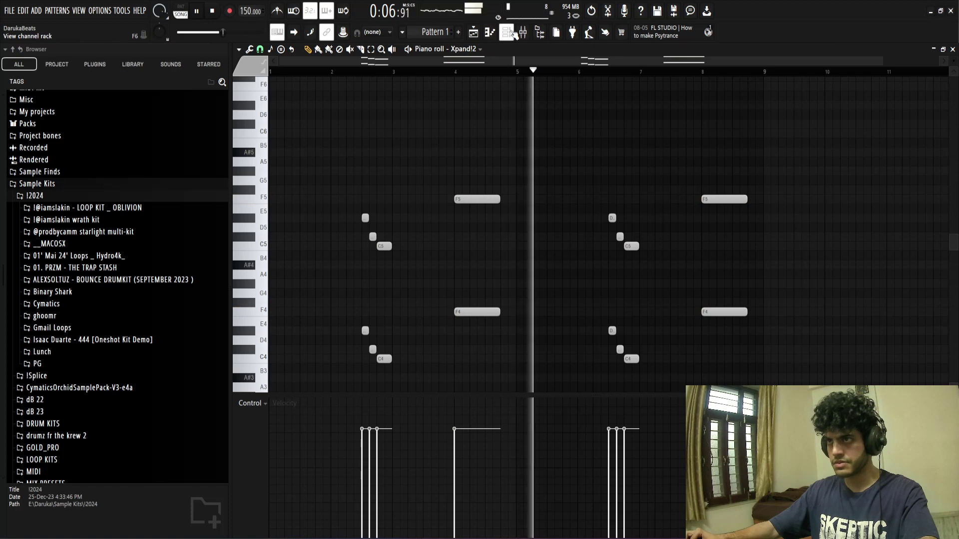
Step: Transpose all the flute notes up one octave and restart playback
key("F6")
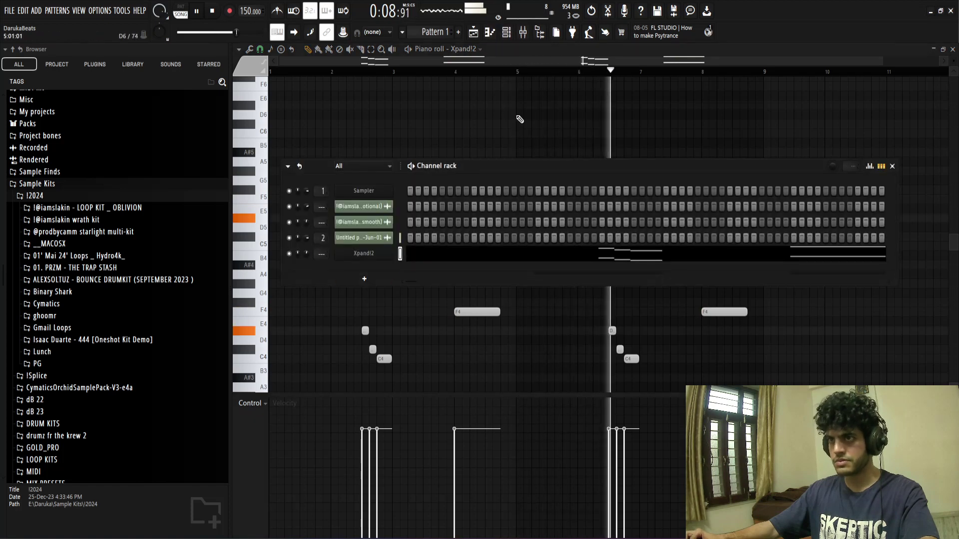
key("F6")
key("ctrl+Up")
key("space")
key("space")
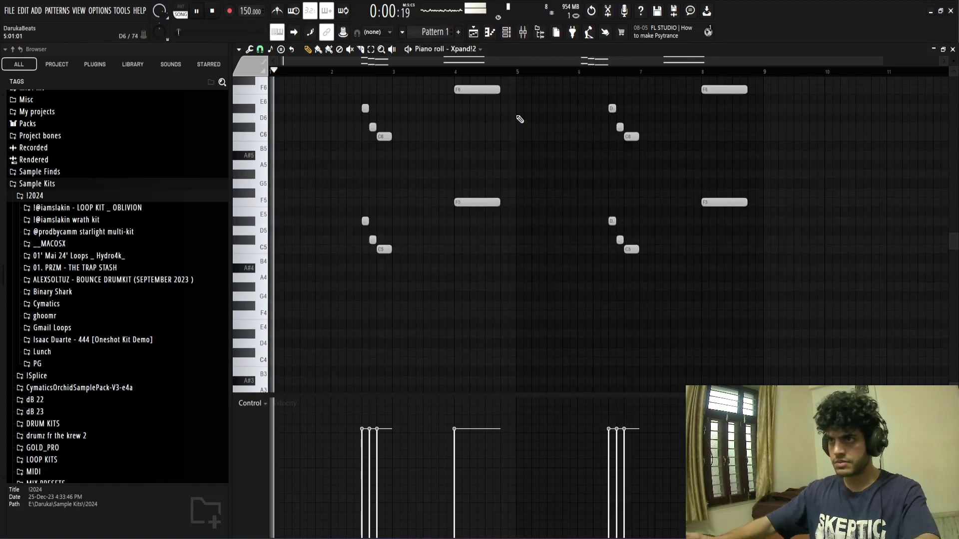
Step: Open the Xpand!2 channel and route it to its own mixer track 3
left_click(507, 33)
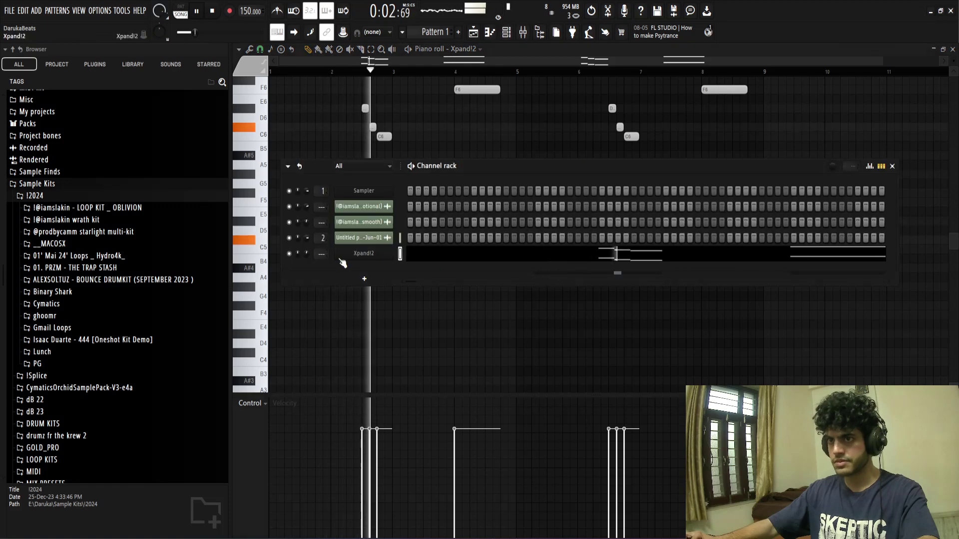
left_click(363, 254)
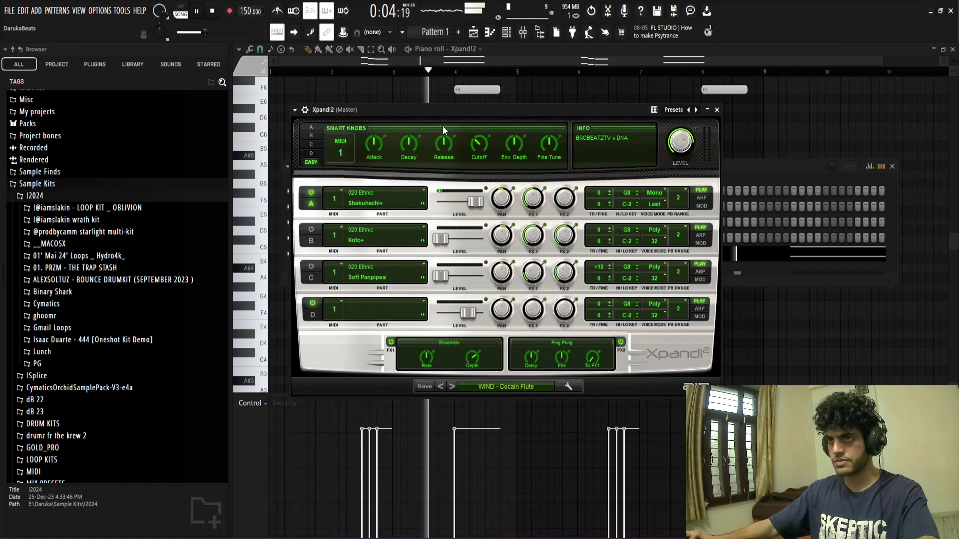
left_click(305, 110)
key("ctrl+l")
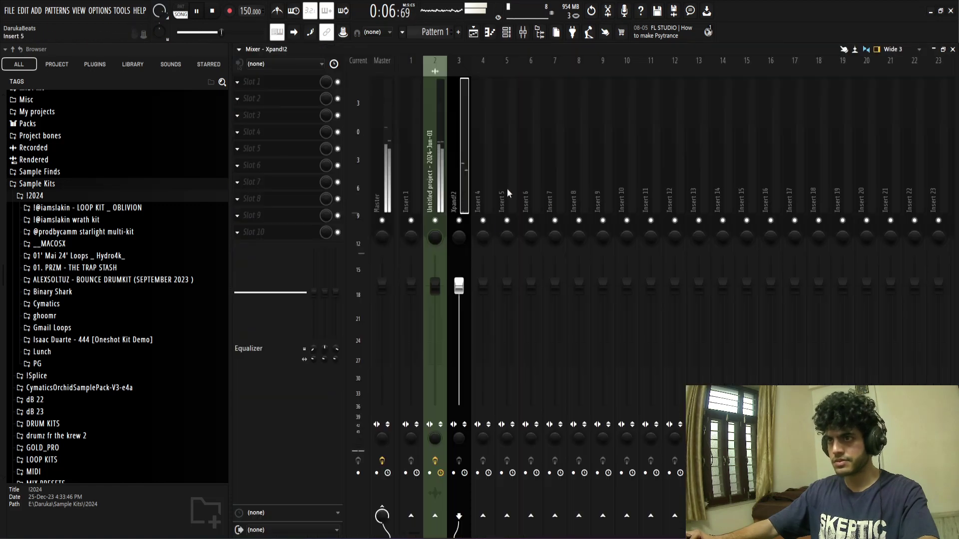
Step: Transpose all the Xpand!2 flute notes down one octave in the piano roll
left_click(490, 33)
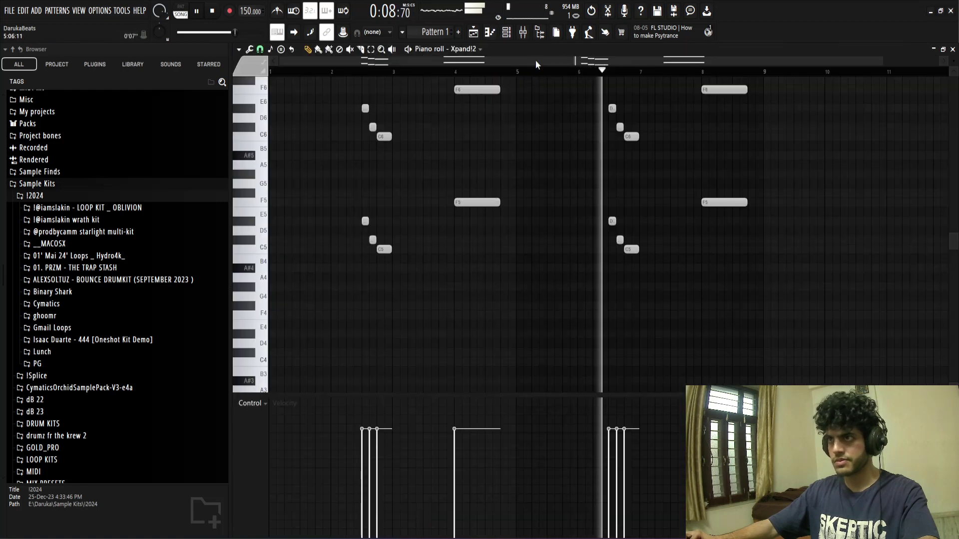
left_click(506, 33)
right_click(367, 252)
left_click(419, 254)
right_click(376, 253)
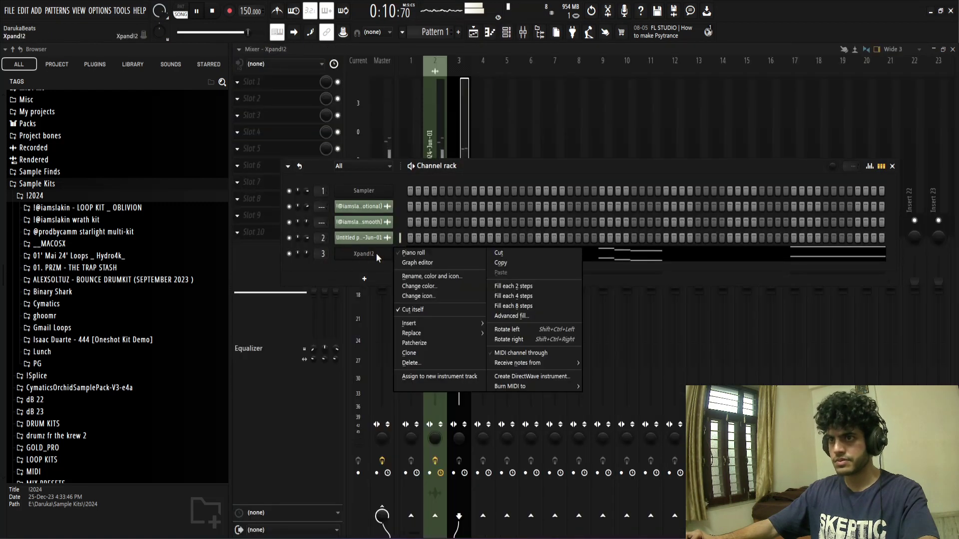
left_click(419, 254)
key("ctrl+Down")
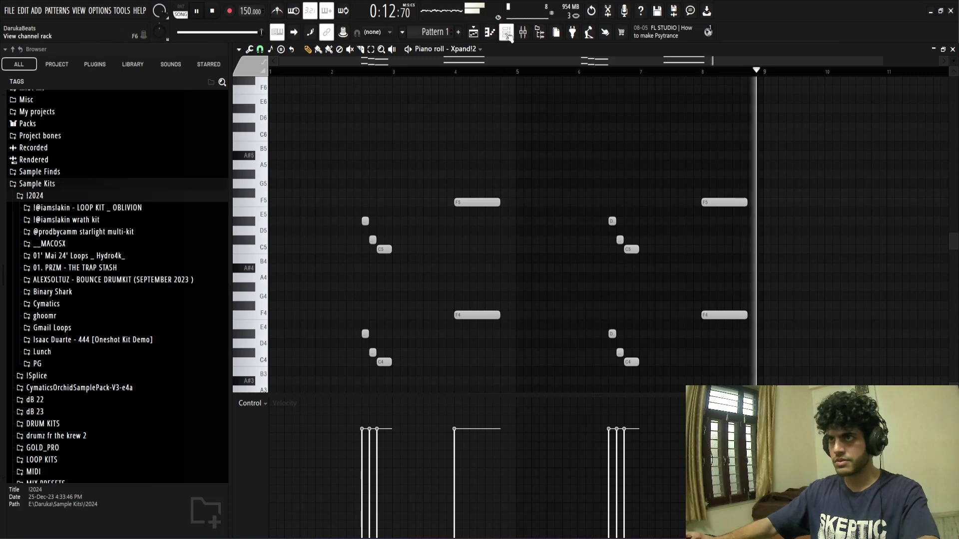
Step: Solo the Xpand!2 mixer track and load VariSpeed in effect slot 4 with a reduced mix level
left_click(506, 33)
left_click(523, 33)
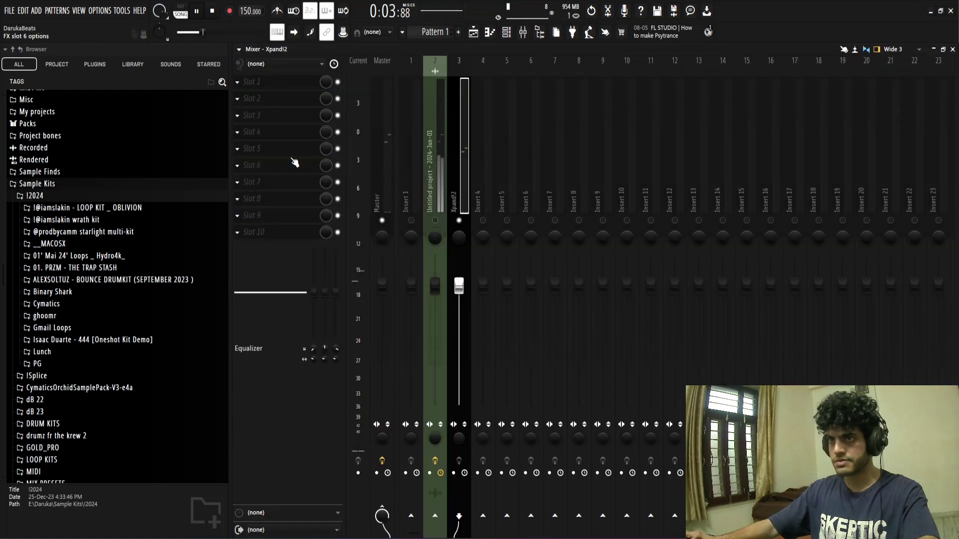
left_click(246, 131)
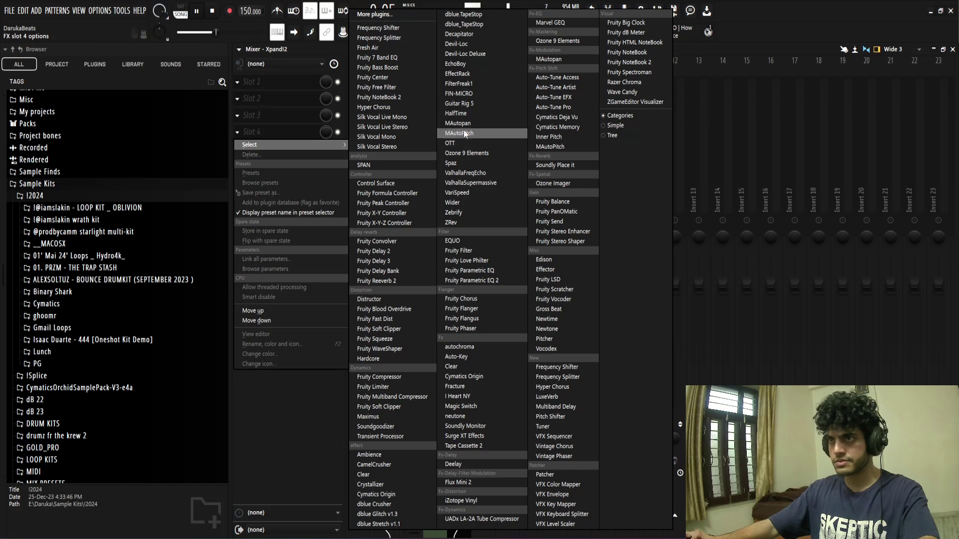
left_click(475, 193)
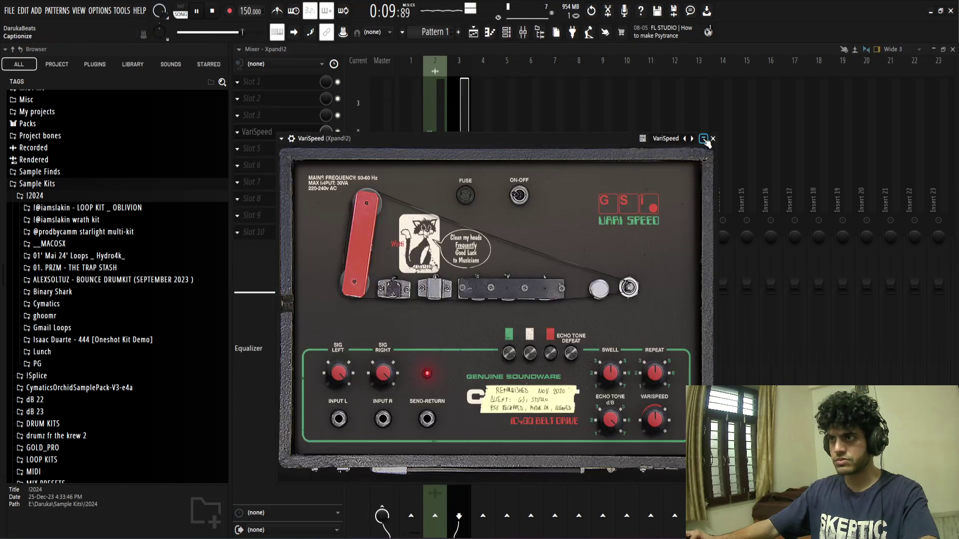
left_click(704, 140)
left_click(309, 133)
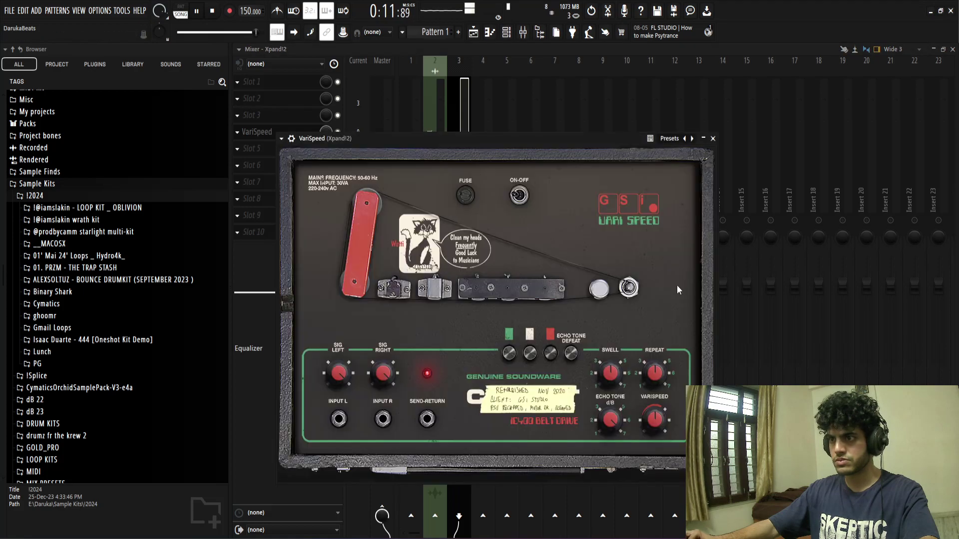
left_click(713, 140)
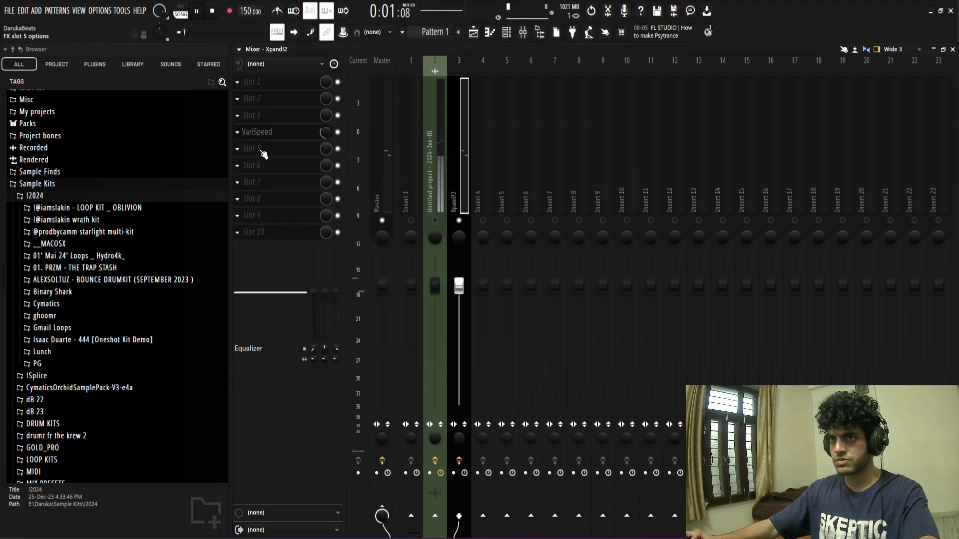
Step: Load the Ambience reverb in effect slot 5 of the Xpand!2 track and lower its mix level
left_click(260, 150)
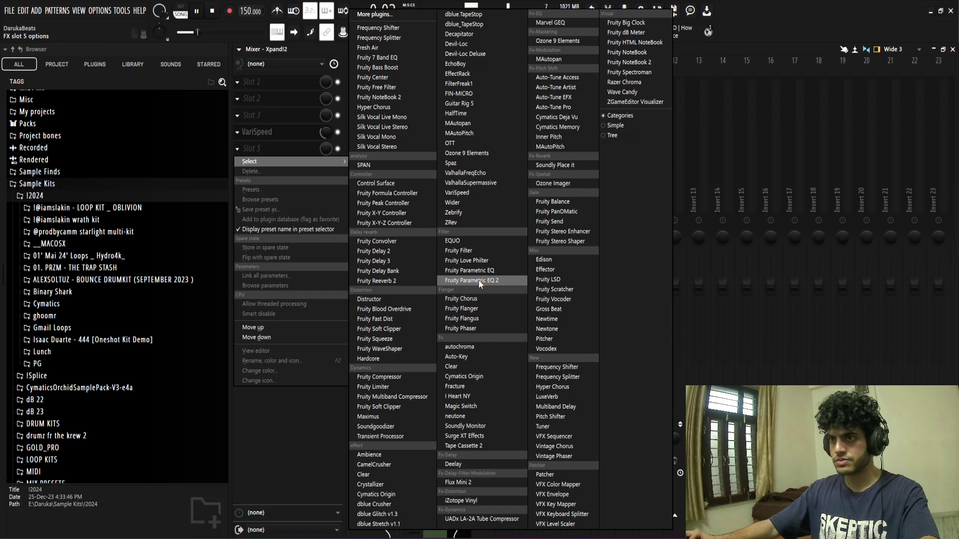
left_click(369, 454)
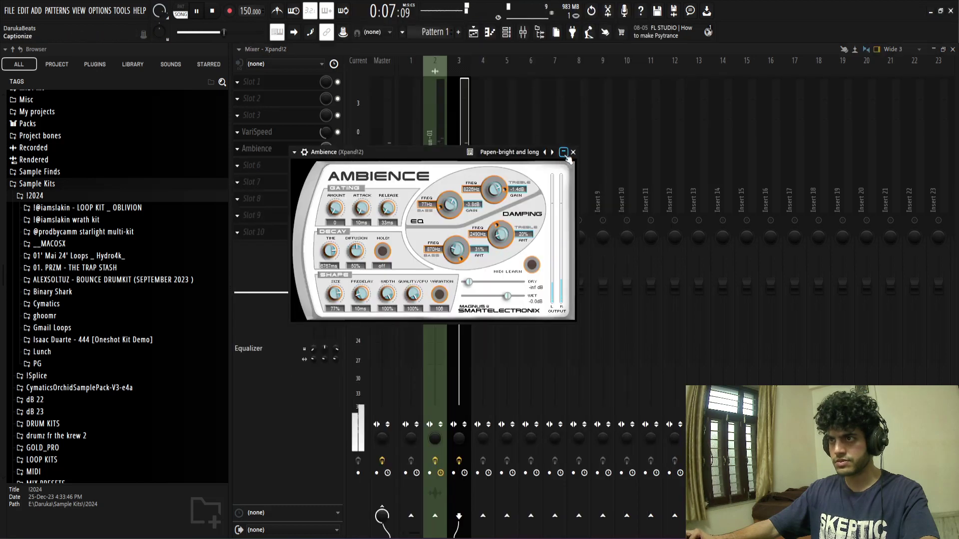
left_click(573, 152)
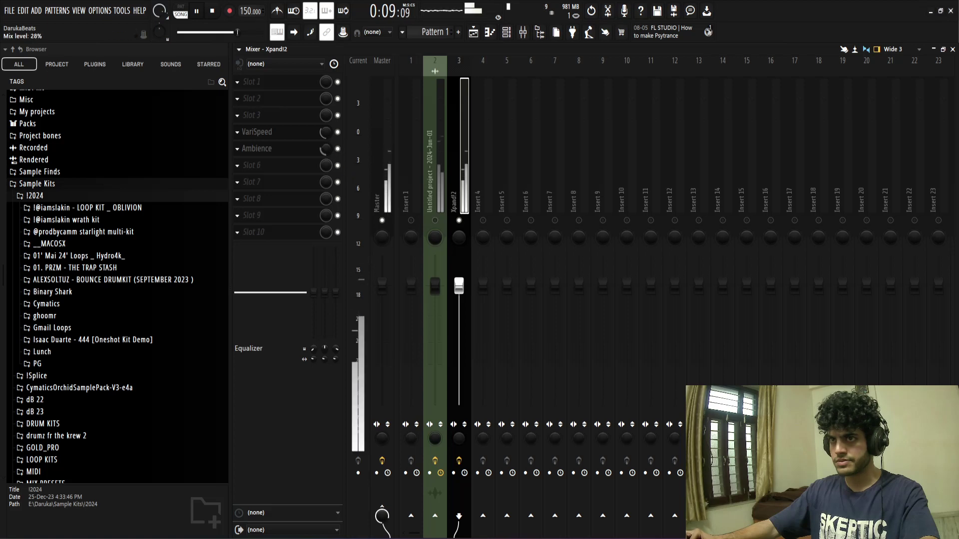
Step: Add Fruity Parametric EQ 2 in effect slot 6 with the Sample Maker - Vintage Keys preset
left_click(280, 164)
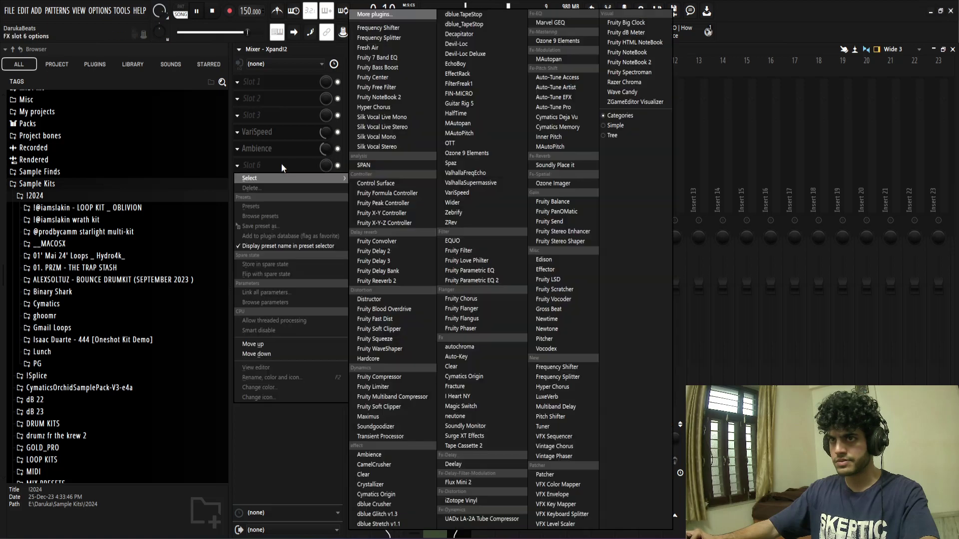
left_click(469, 280)
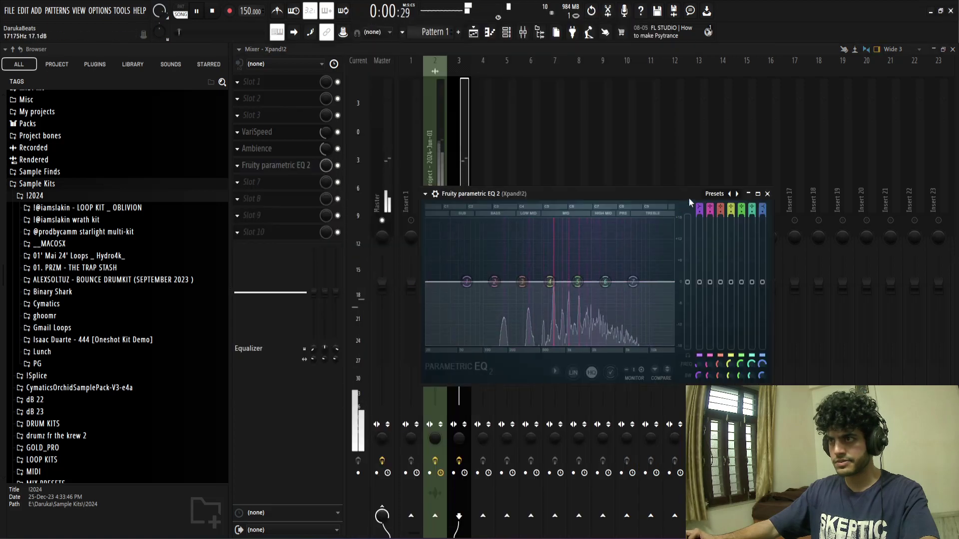
left_click(710, 195)
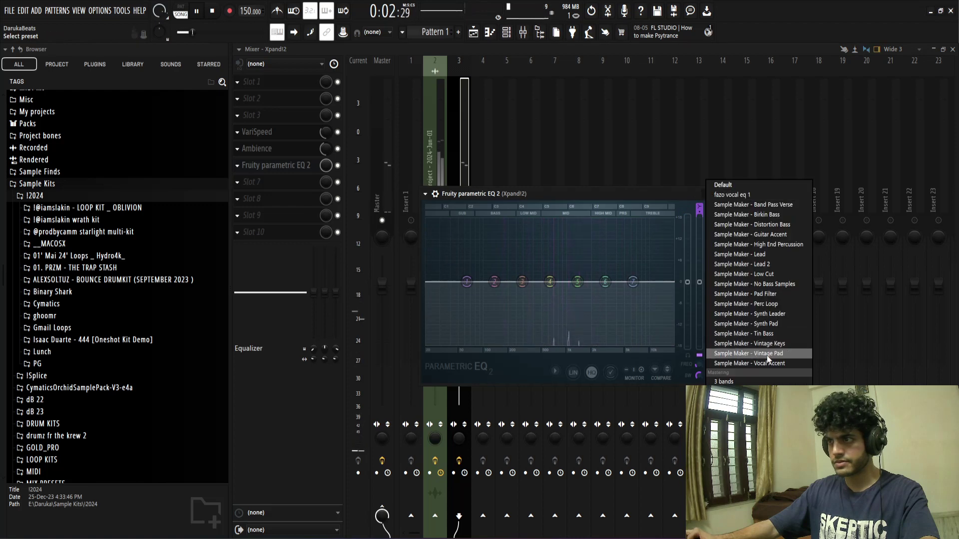
left_click(757, 343)
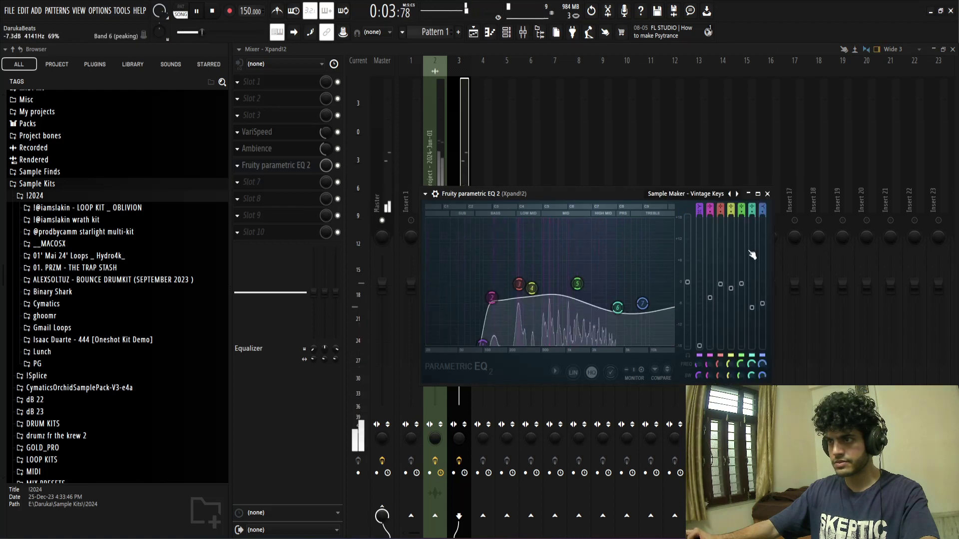
left_click(768, 194)
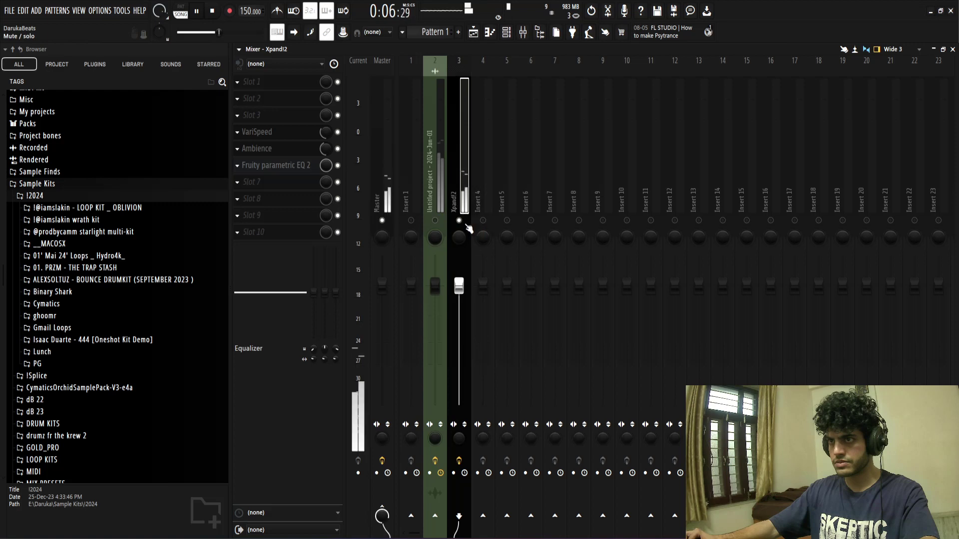
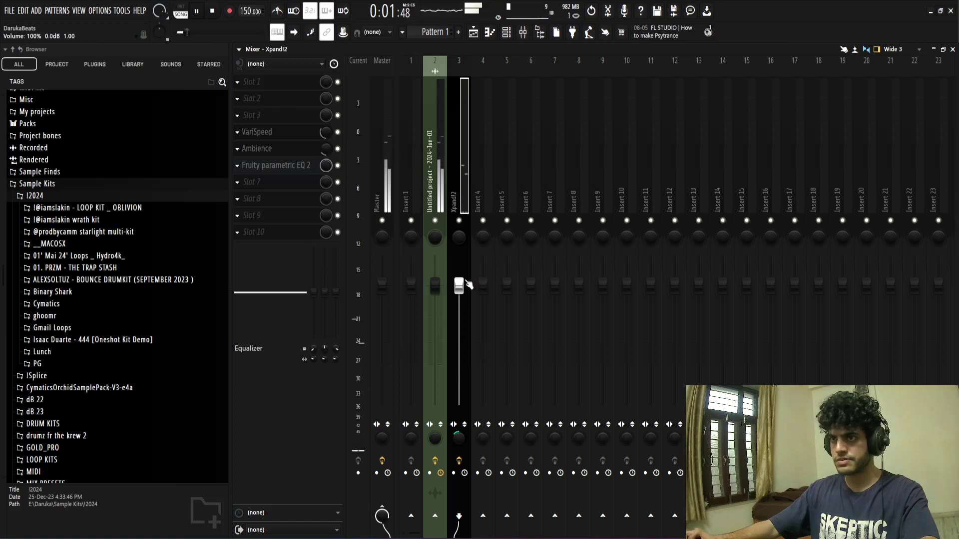
Step: Try further presets on the flute's EQ, including Sample Maker - Vocal Accent, fazo vocal eq 1, 20Hz + 18kHz cut and 40Hz cut
left_click(315, 168)
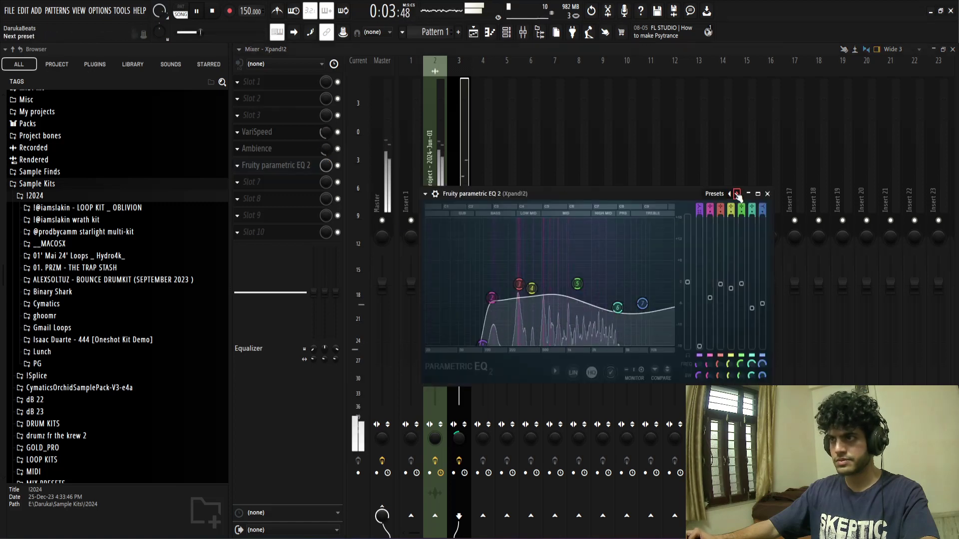
left_click(737, 194)
left_click(737, 194)
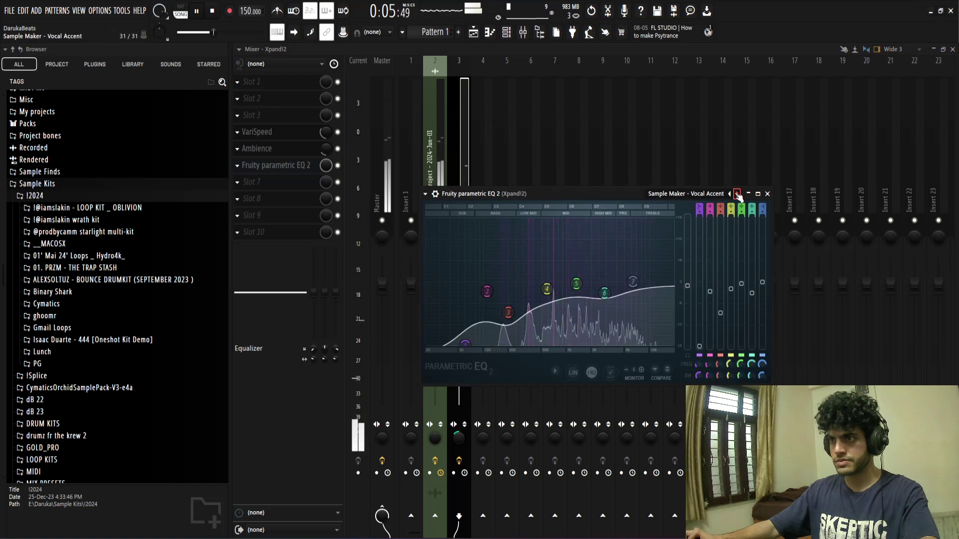
left_click(737, 195)
left_click(737, 194)
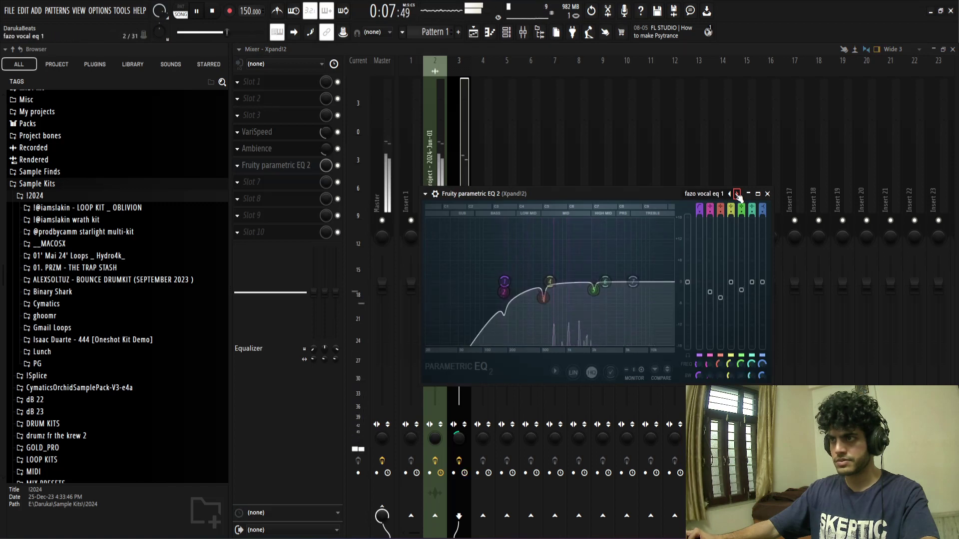
left_click(737, 194)
left_click(737, 194)
left_click(737, 194)
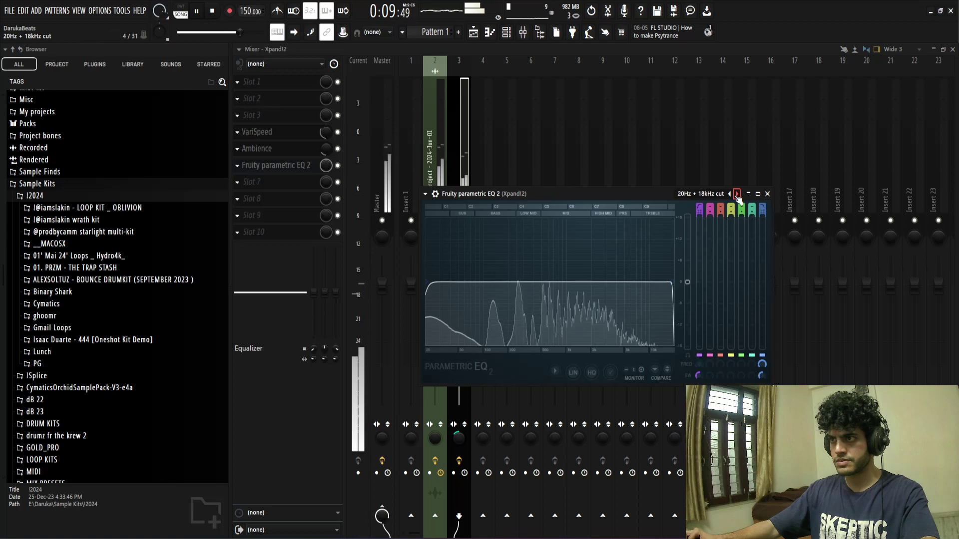
left_click(737, 194)
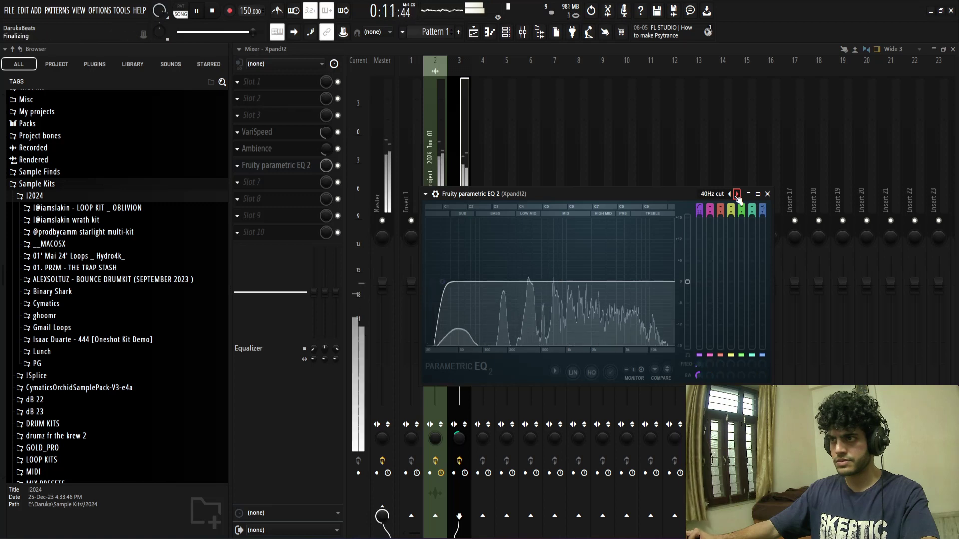
left_click(737, 195)
Step: Load the Sample Maker - Guitar Accent preset in the flute's EQ and close the plugin window
left_click(721, 195)
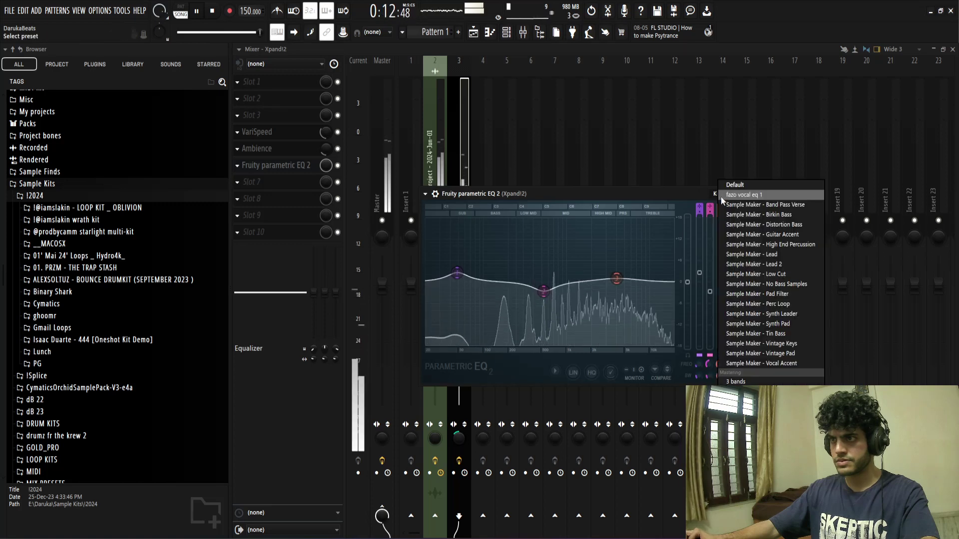
left_click(764, 235)
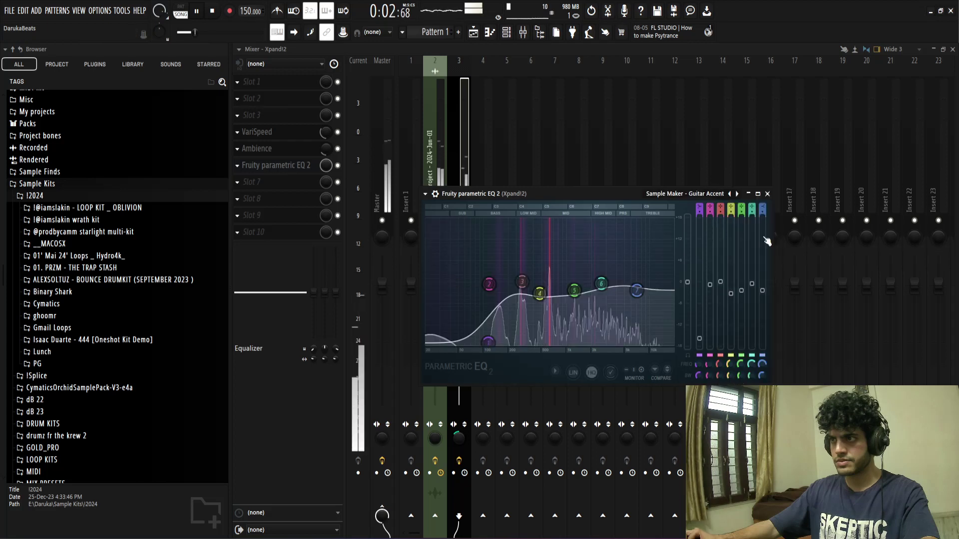
left_click(768, 194)
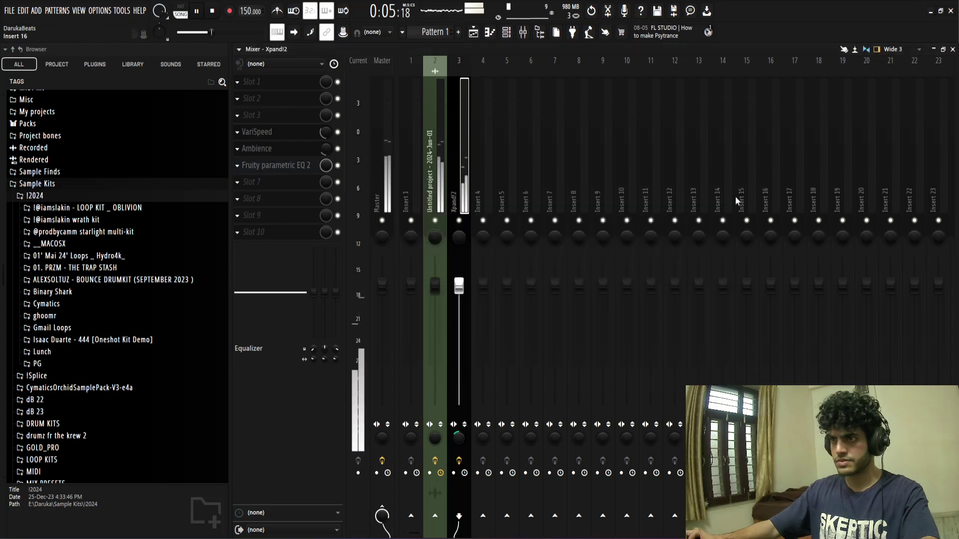
left_click(392, 145)
Step: Move the Pattern 1 clip from Track 4 up to Track 3 in the playlist and deselect it
left_click(473, 32)
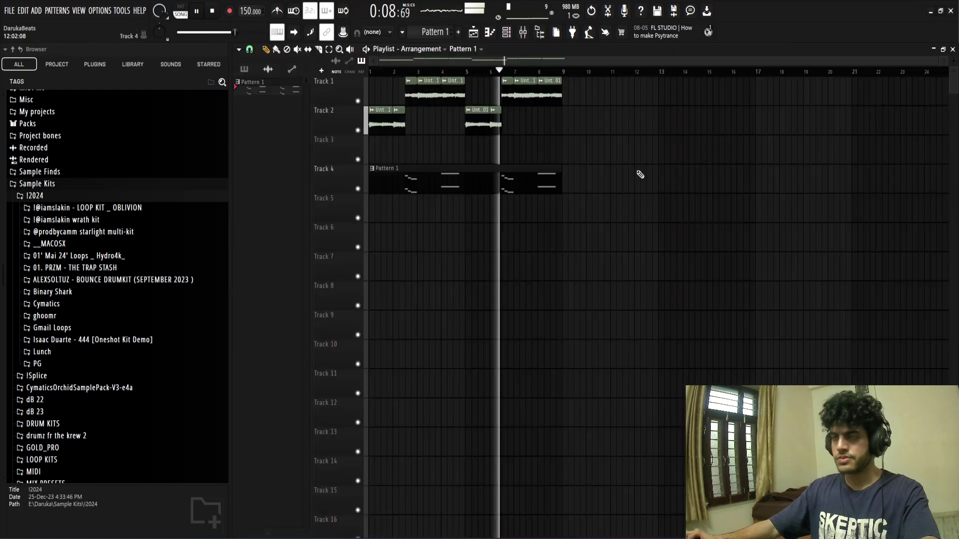
left_click_drag(637, 183, 413, 190)
key("shift+Up")
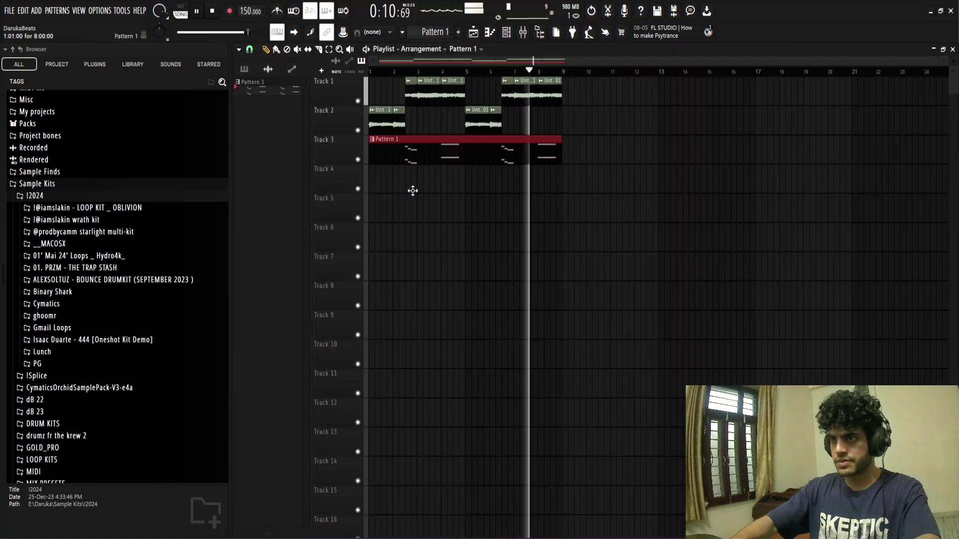
left_click(642, 174, "ctrl")
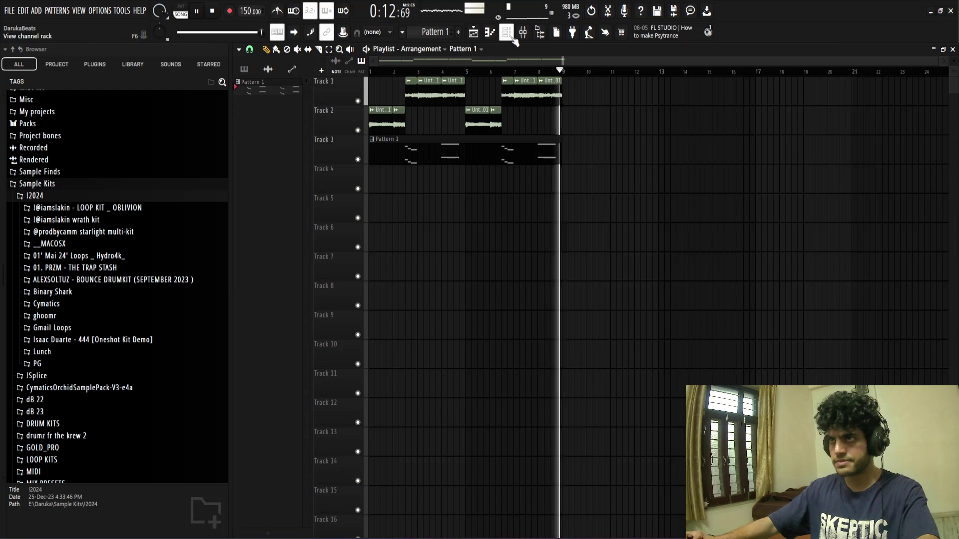
Step: Show the channel rack and expand the iti drum kit inside the !2024 Drum Stash folder
key("F6")
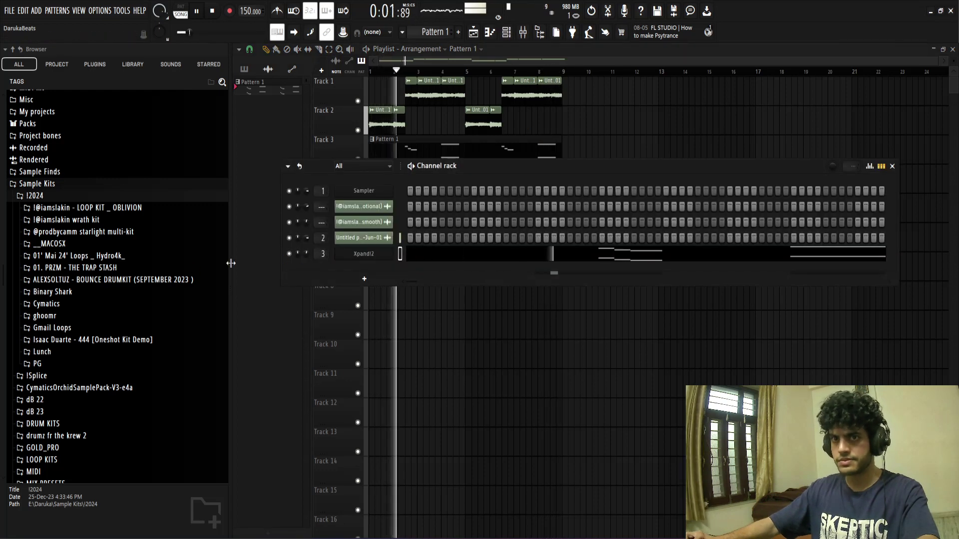
left_click(62, 187)
left_click(62, 189)
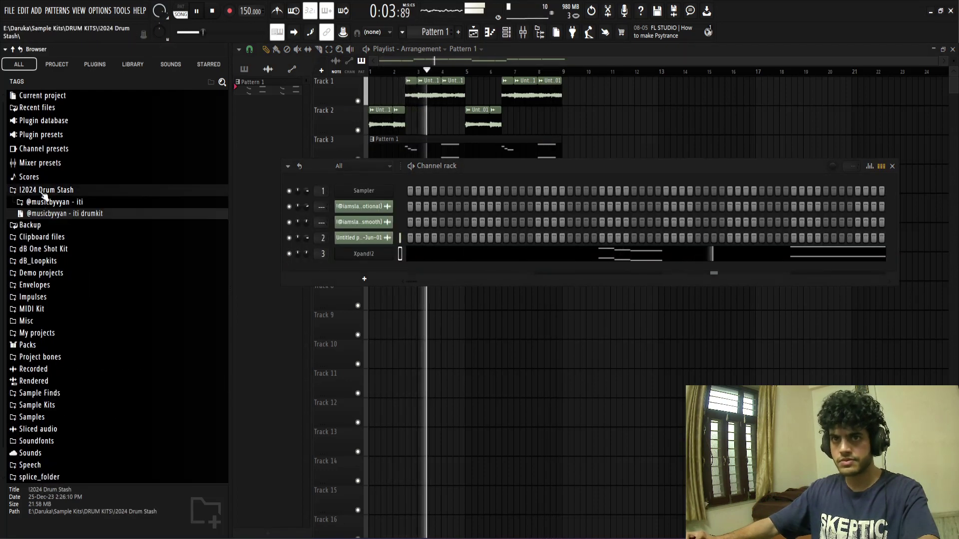
left_click(50, 201)
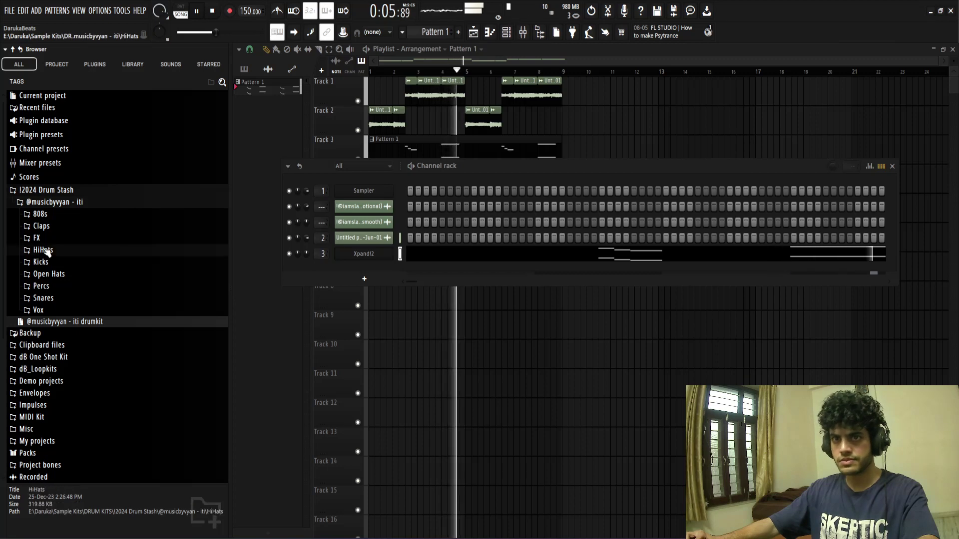
Step: Audition the Clout, Elite, Gold, Golf and Hit samples in the iti kit's HiHats folder
left_click(43, 250)
left_click(75, 283)
left_click(58, 296)
left_click(57, 306)
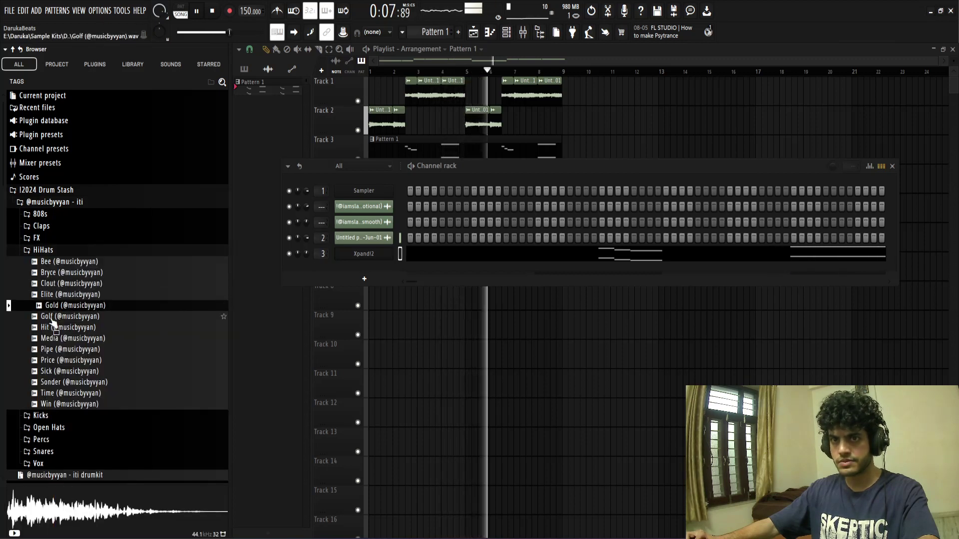
left_click(56, 317)
left_click(54, 328)
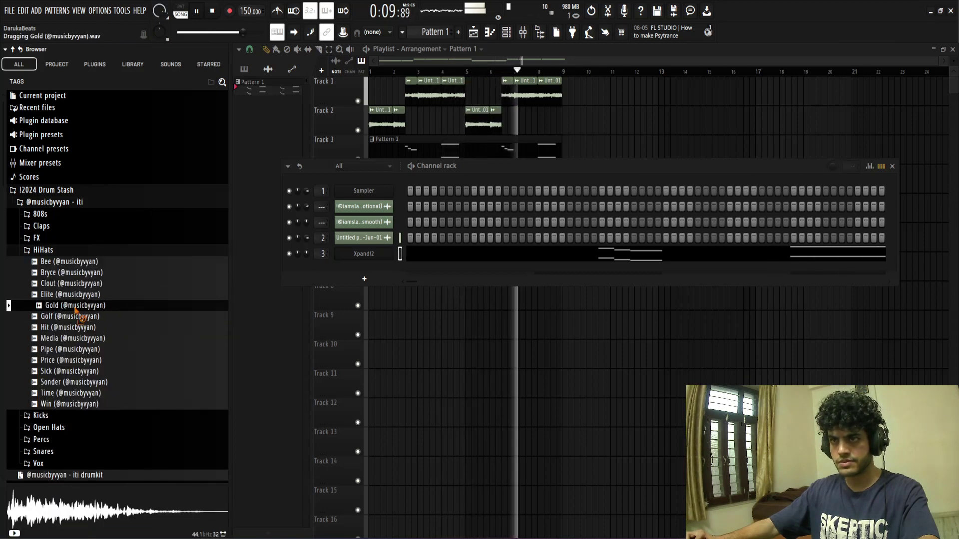
Step: Add the Gold hi-hat as a new channel, set it to cut itself, and place a hit on step 1
left_click_drag(54, 305, 352, 266)
right_click(353, 267)
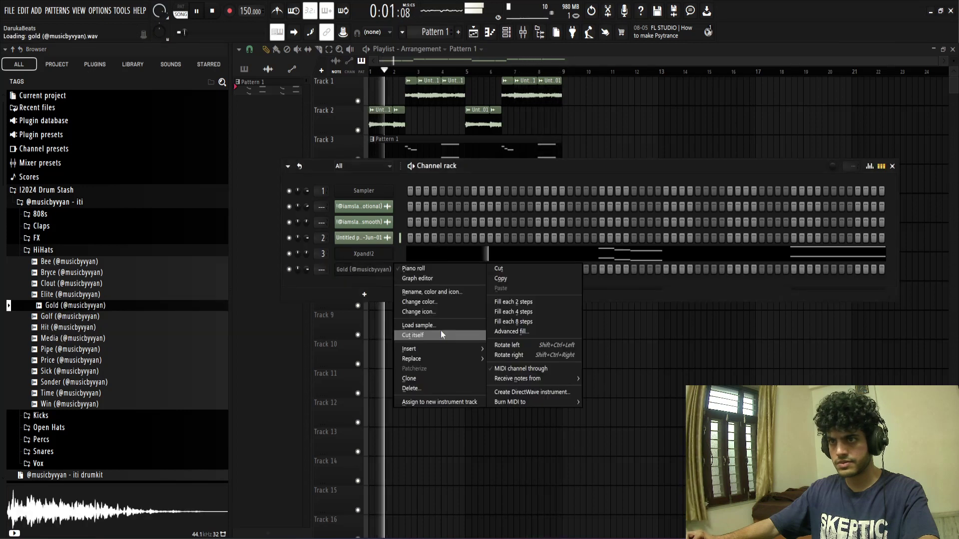
left_click(441, 332)
key("space")
Step: Add the Price hi-hat as a channel that cuts itself, place a hit on step 5 and play the beat
left_click(76, 360)
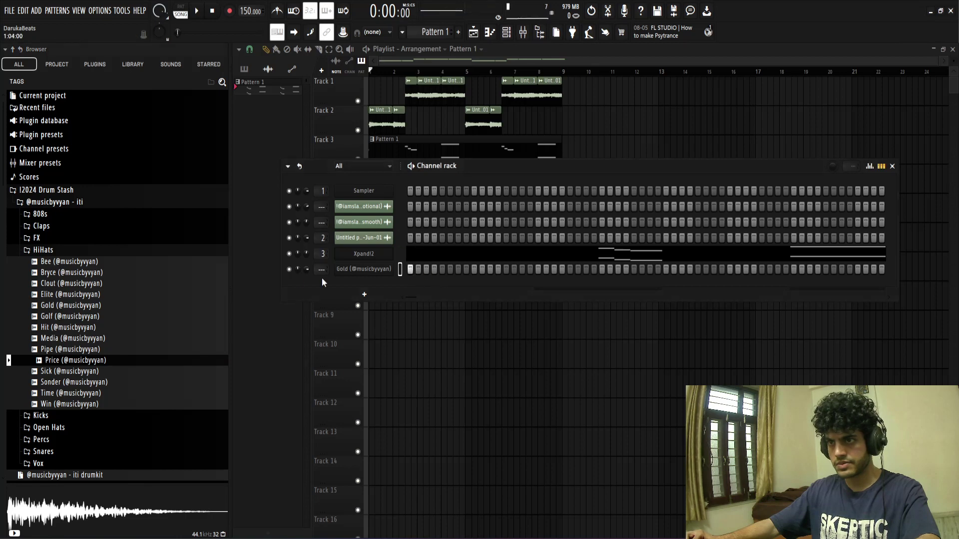
left_click_drag(277, 298, 343, 283)
right_click(344, 283)
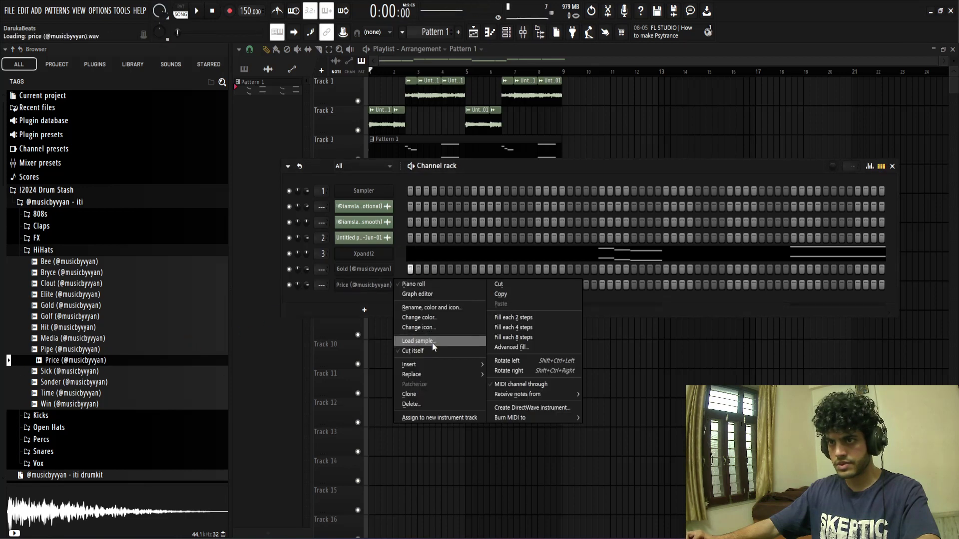
left_click(432, 341)
left_click(442, 286)
key("space")
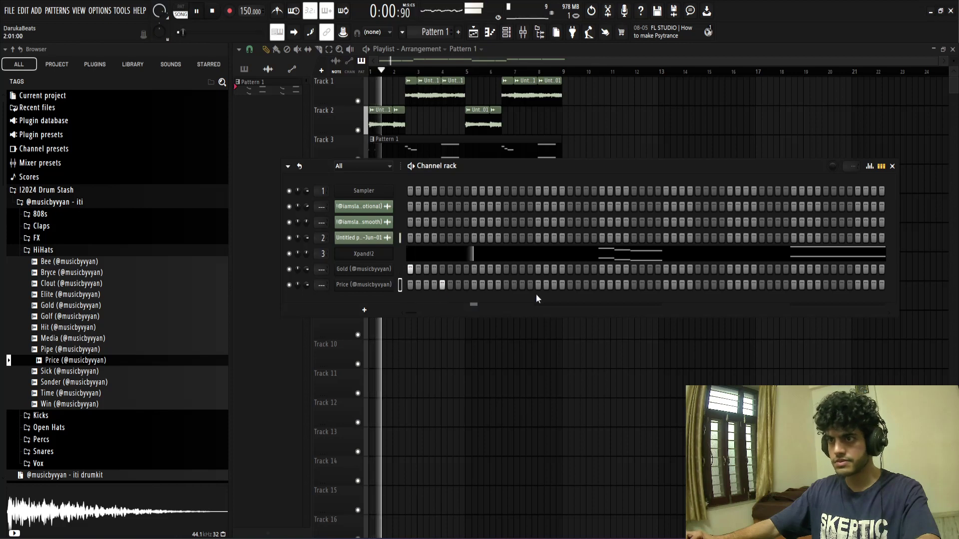
Step: Add a Gold hit on step 17 and a Price hit on step 21
left_click(538, 270)
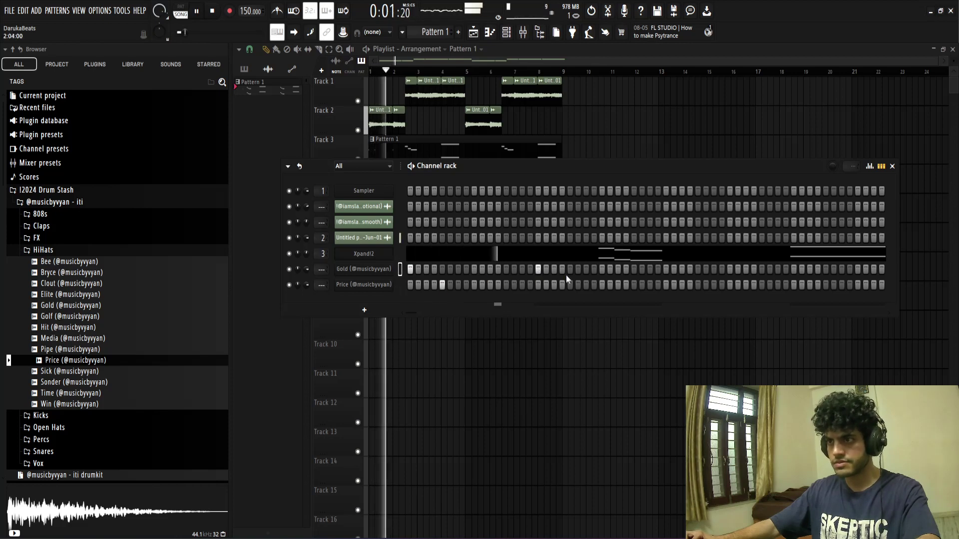
left_click(570, 285)
right_click(355, 271)
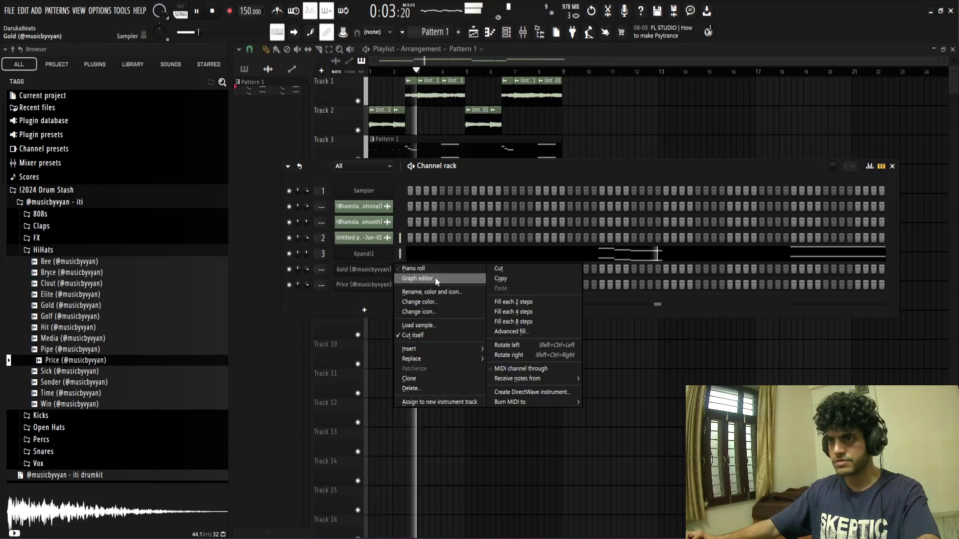
left_click(337, 295)
Step: Enable channel rack looping and loop the Gold and Price steps every two bars, then check playback
left_click(288, 167)
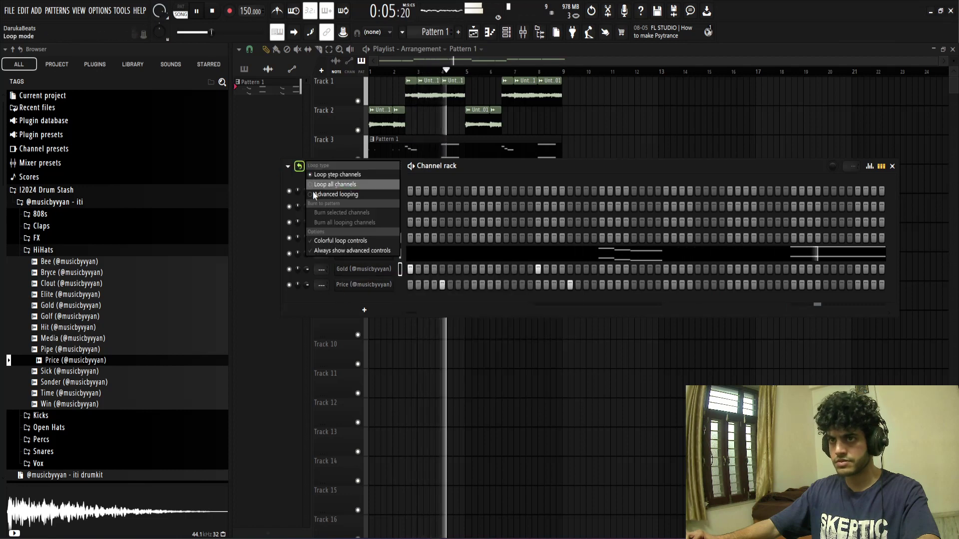
left_click(371, 202)
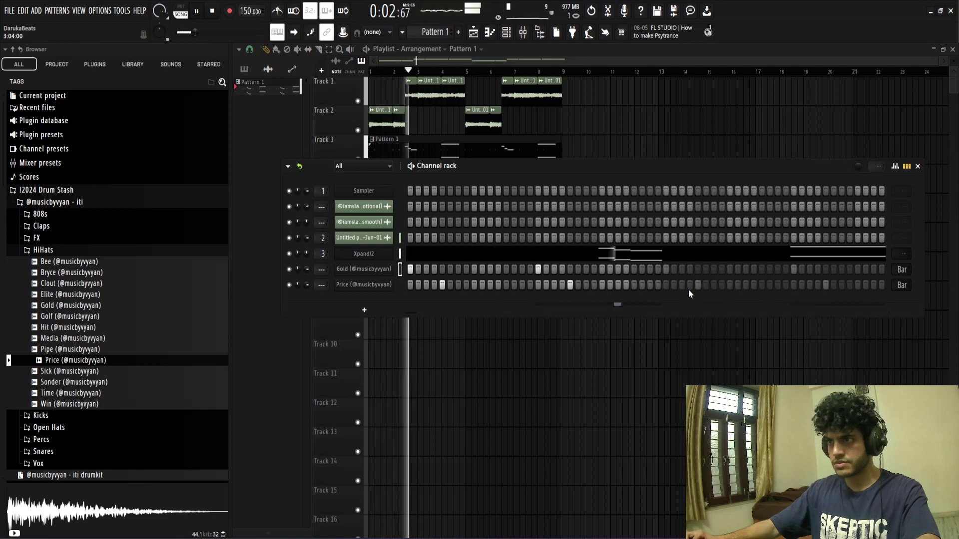
key("space")
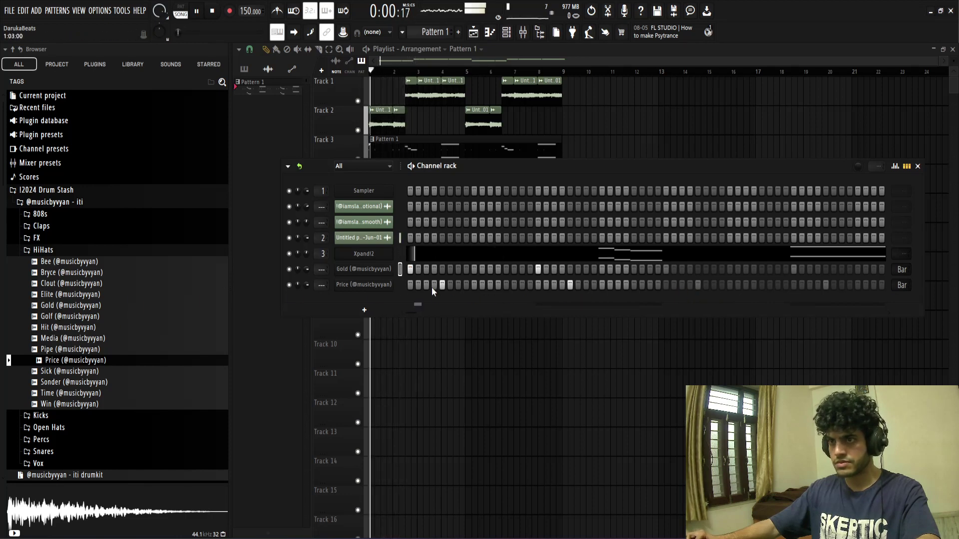
key("space")
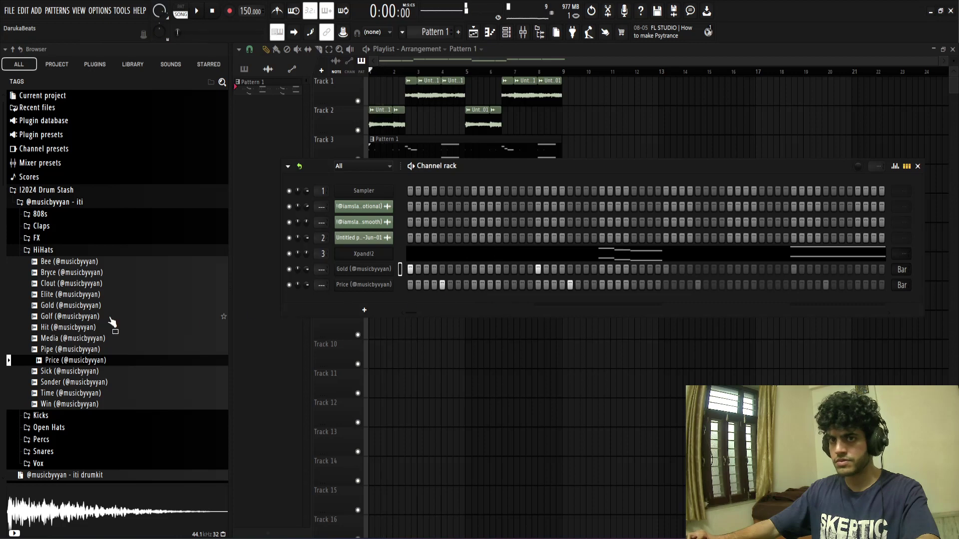
Step: Add the Pipe hi-hat as a channel that cuts itself and fill it every 2 steps
left_click(73, 348)
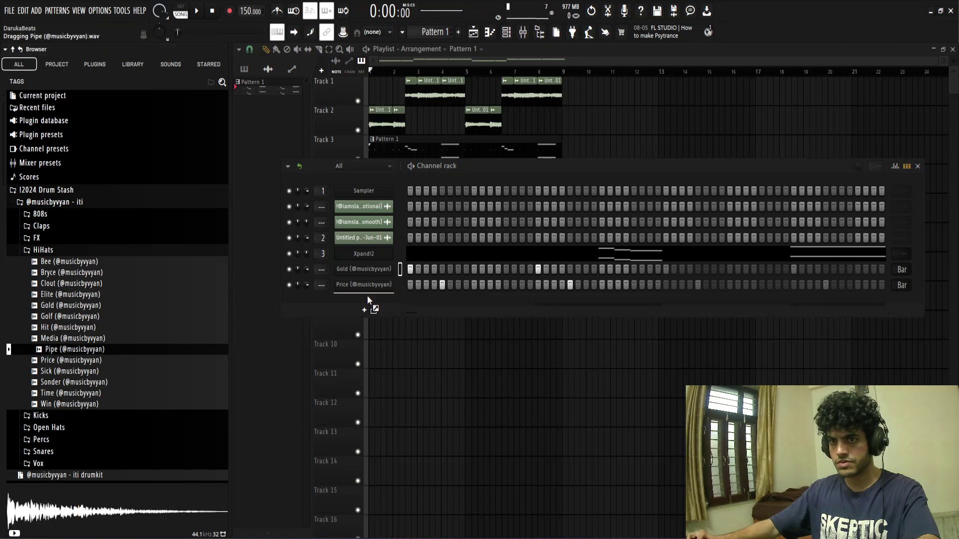
left_click_drag(368, 296, 358, 303)
right_click(359, 302)
left_click(407, 365)
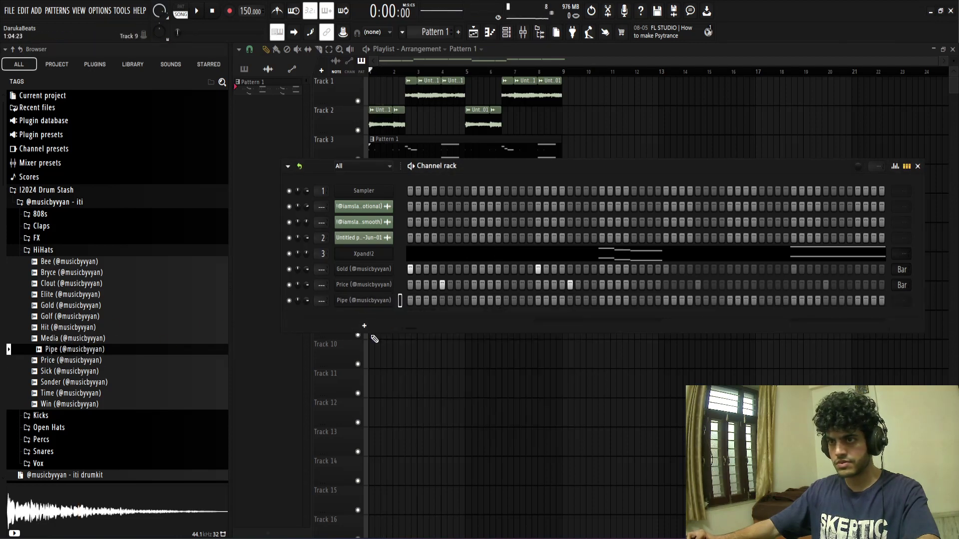
right_click(370, 301)
left_click(499, 336)
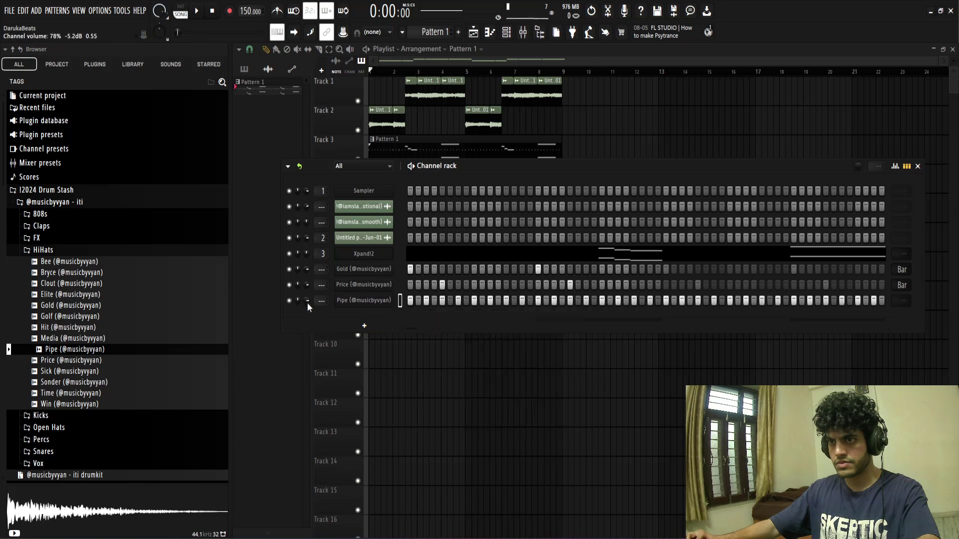
Step: Randomize the velocities of the Pipe hi-hat's notes in its piano roll
right_click(362, 299)
left_click(420, 302)
key("alt+r")
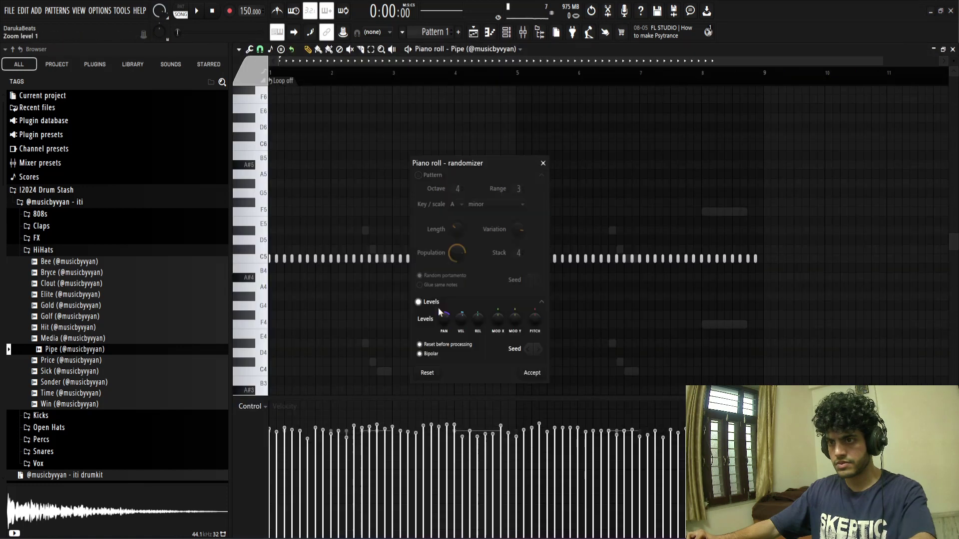
left_click(534, 372)
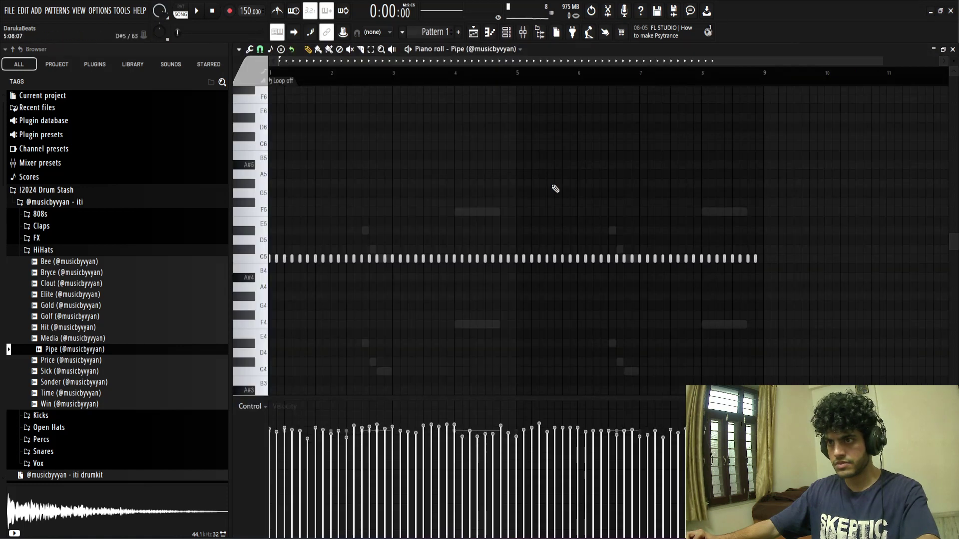
Step: Return to the playlist and channel rack and lower the Pipe channel's volume to about 25% during playback
left_click(474, 33)
key("space")
left_click(506, 33)
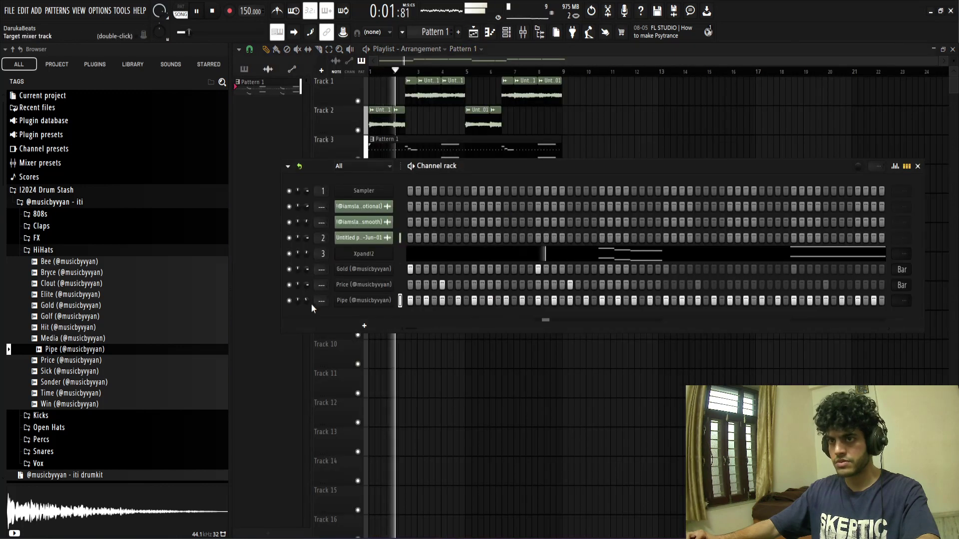
left_click_drag(307, 301, 307, 347)
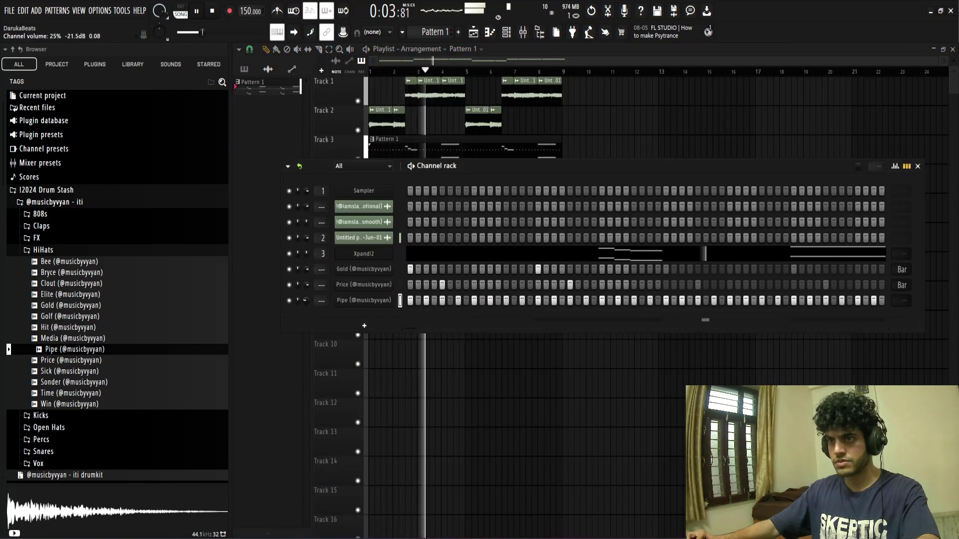
key("space")
Step: Audition the Price, Sick, Sonder, Time and Win hi-hats over the beat and collapse the HiHats folder
left_click(75, 360)
left_click(86, 372)
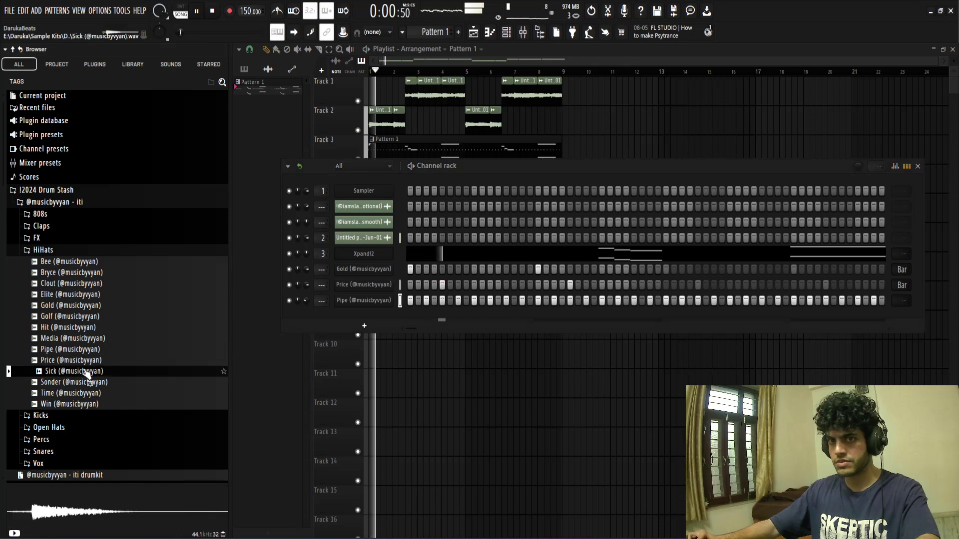
left_click(83, 382)
left_click(80, 393)
left_click(78, 404)
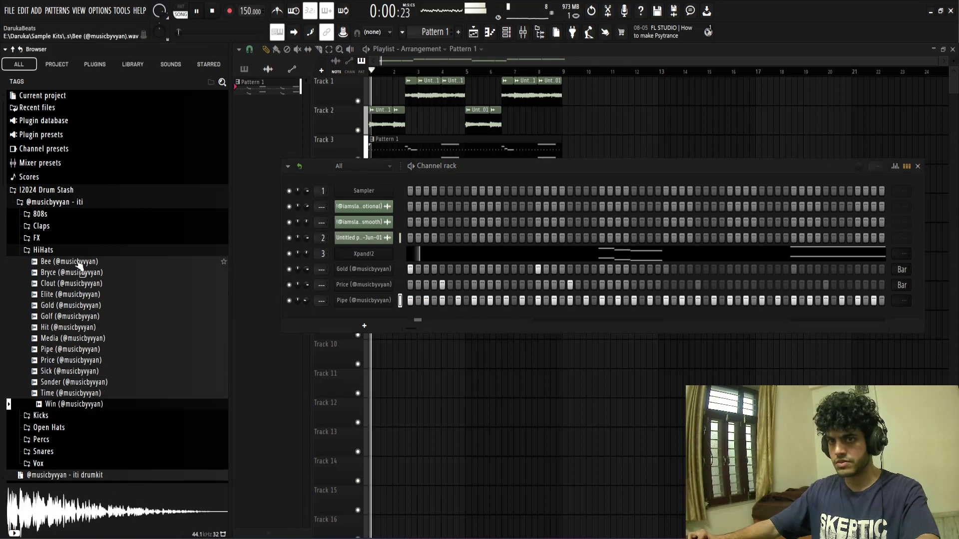
left_click(43, 250)
Step: Look through the Pipe channel's sample and miscellaneous settings, close its window and stop playback
left_click(344, 301)
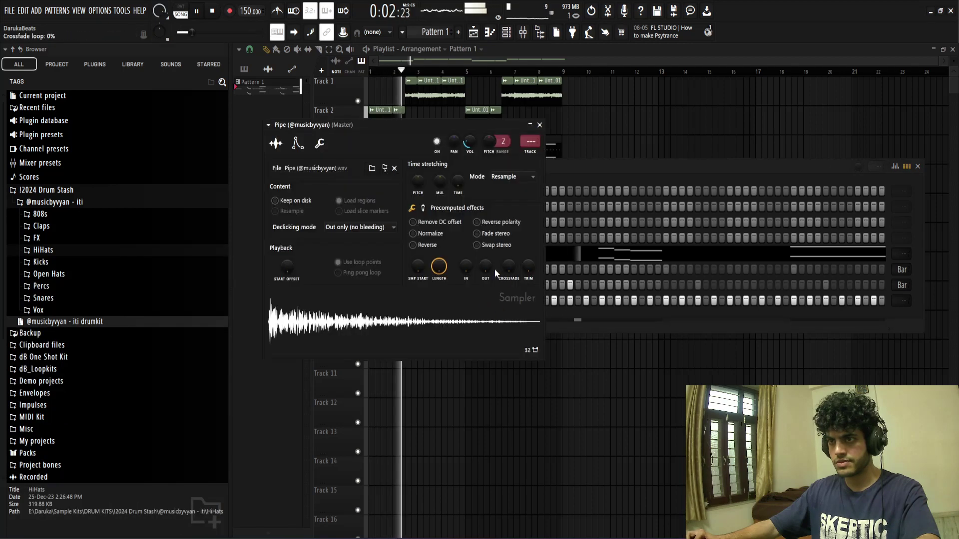
left_click(320, 144)
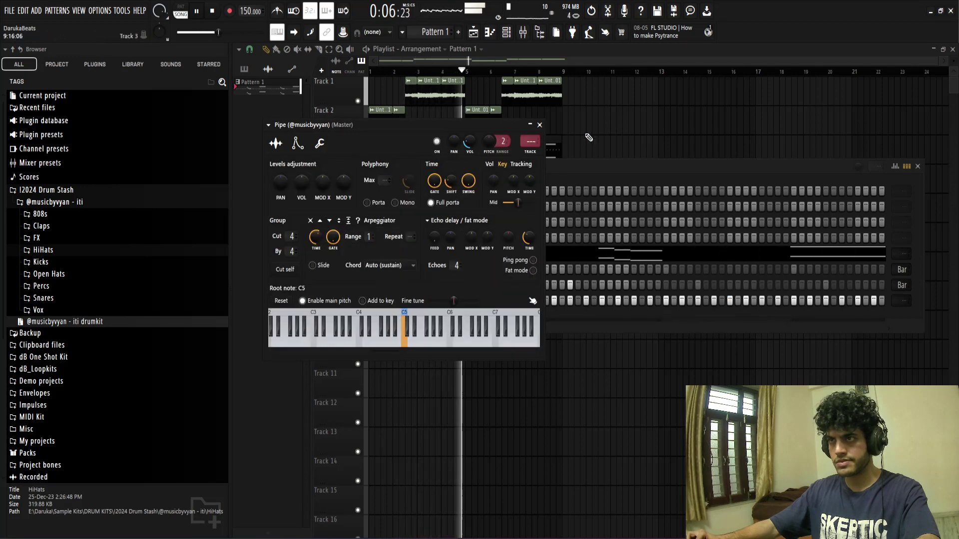
left_click(539, 126)
key("space")
Step: In the Price piano roll, lengthen the second hit to two steps and chop it into a fast roll with falling velocities
right_click(376, 290)
left_click(426, 293)
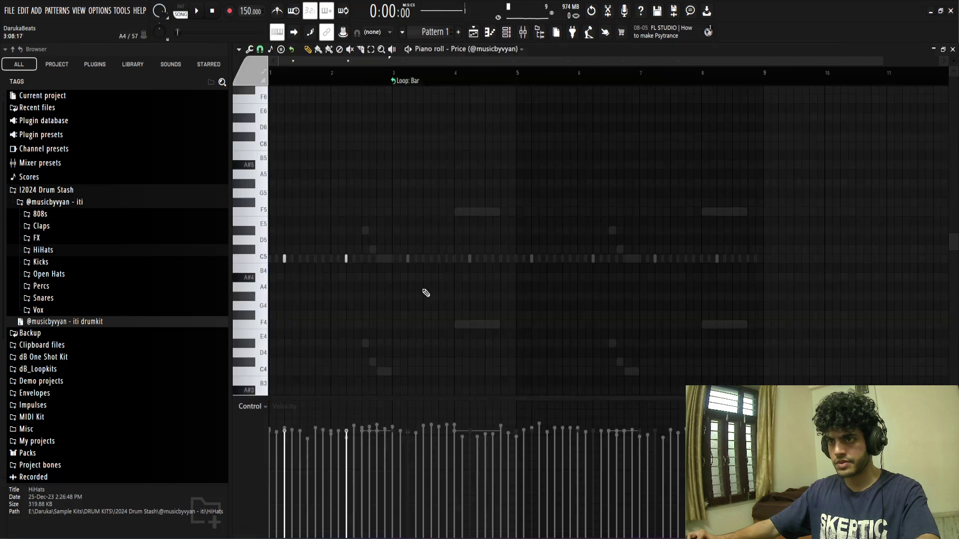
scroll(325, 270, "up", 5)
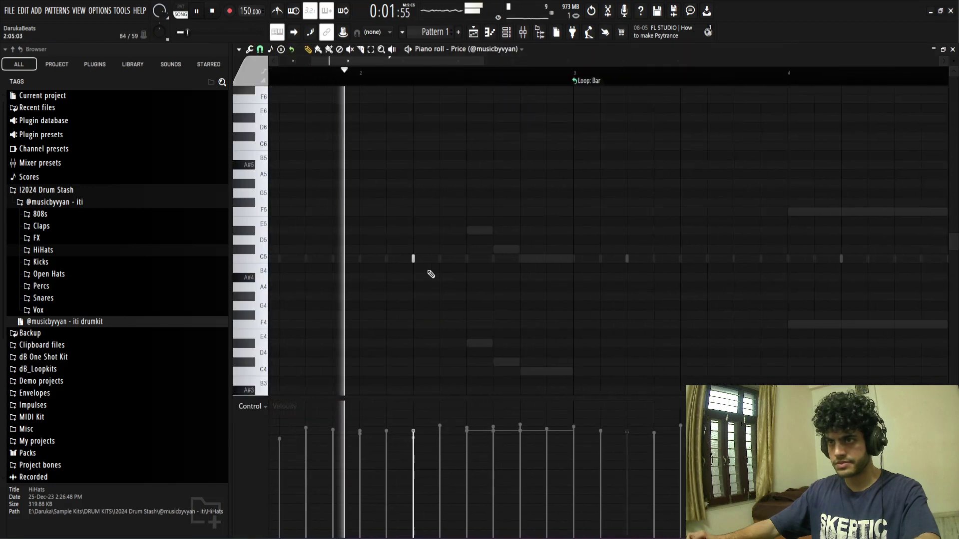
key("space")
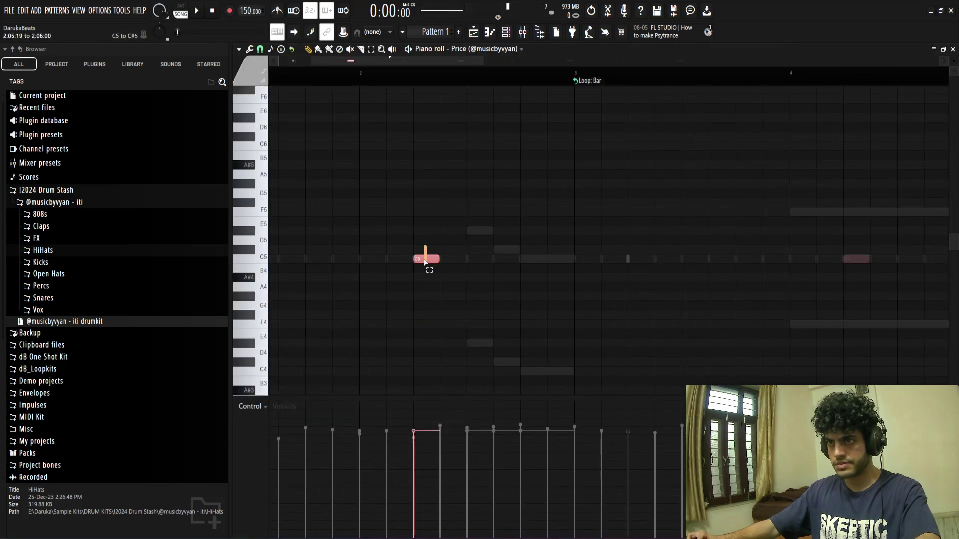
key("ctrl+u")
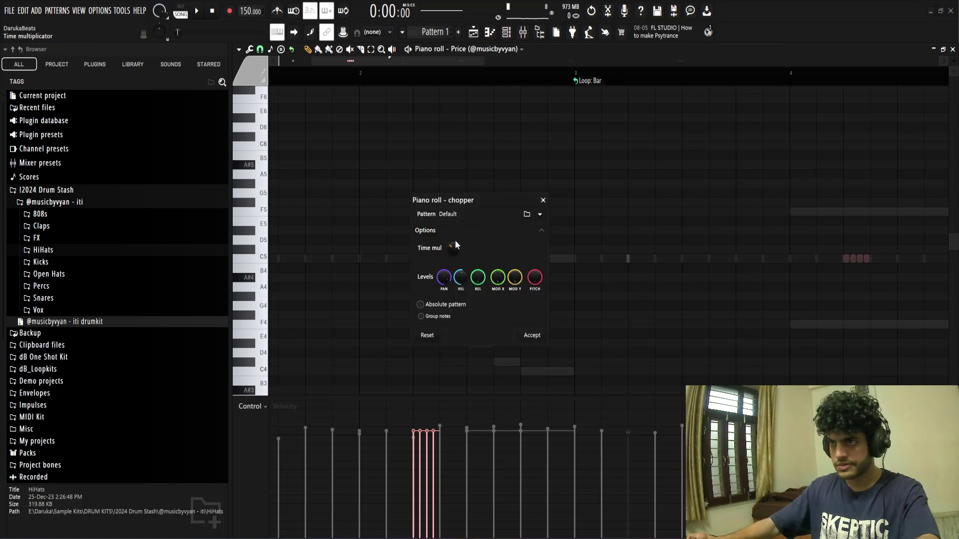
left_click(532, 335)
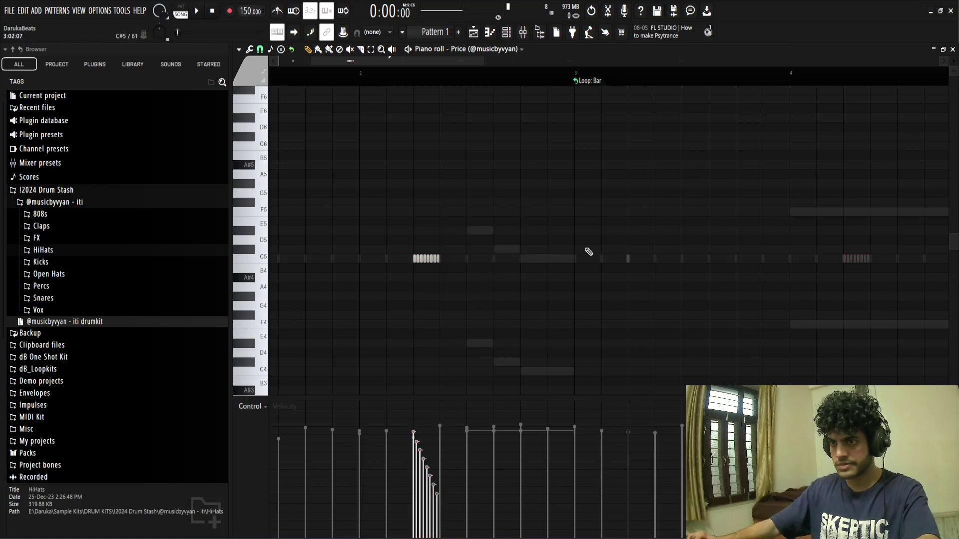
key("F5")
key("F6")
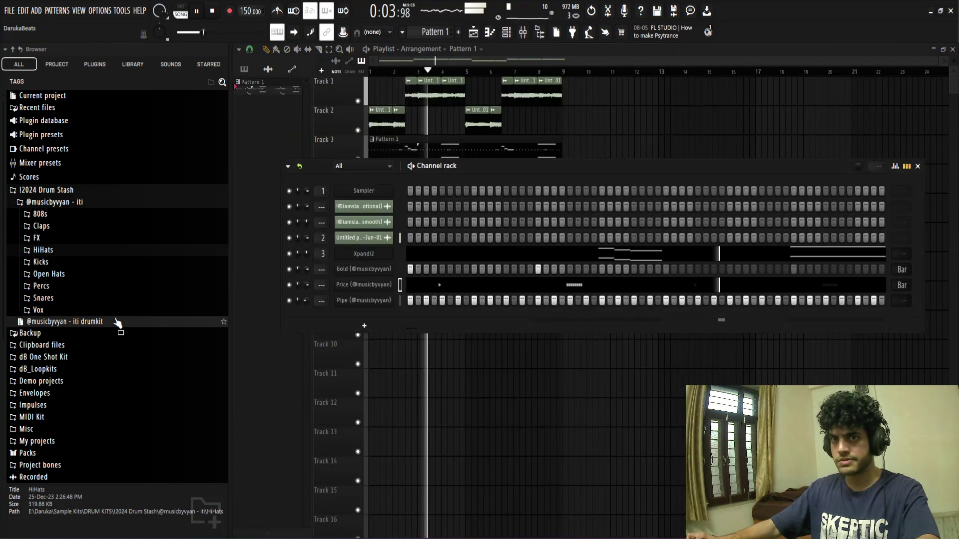
Step: Audition the Percs folder's samples over the beat, from Bop, Cowbell and Guiro through Tambourine and Tom
left_click(36, 286)
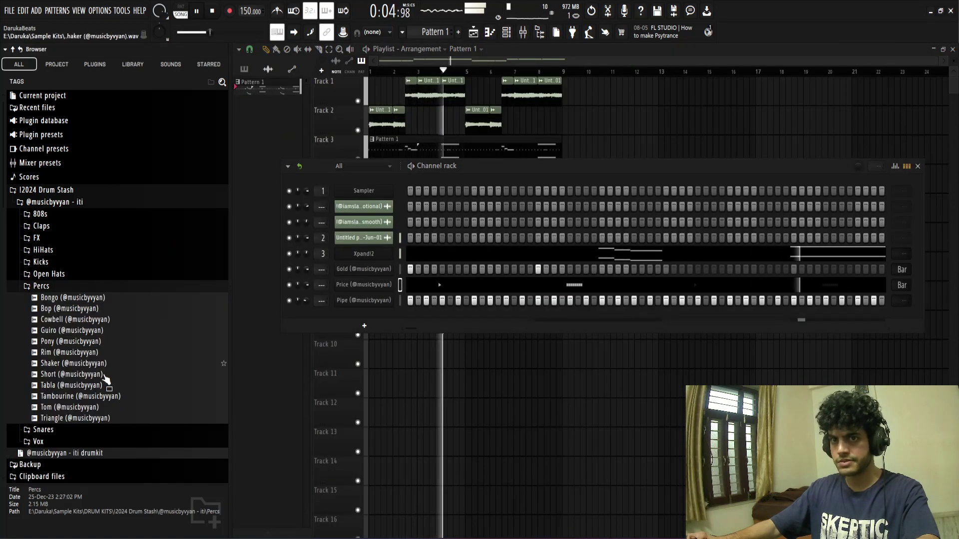
left_click(70, 309)
left_click(61, 322)
left_click(63, 331)
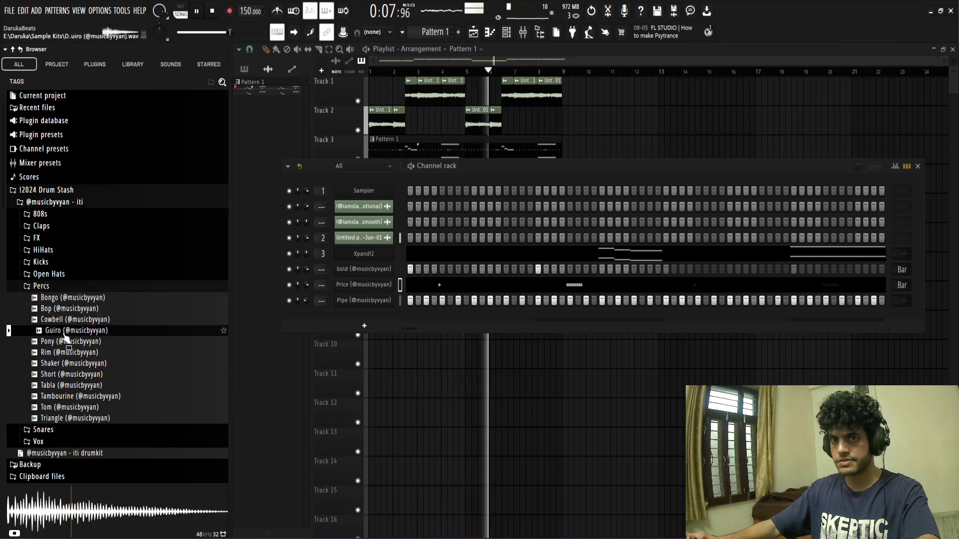
left_click(63, 342)
left_click(63, 353)
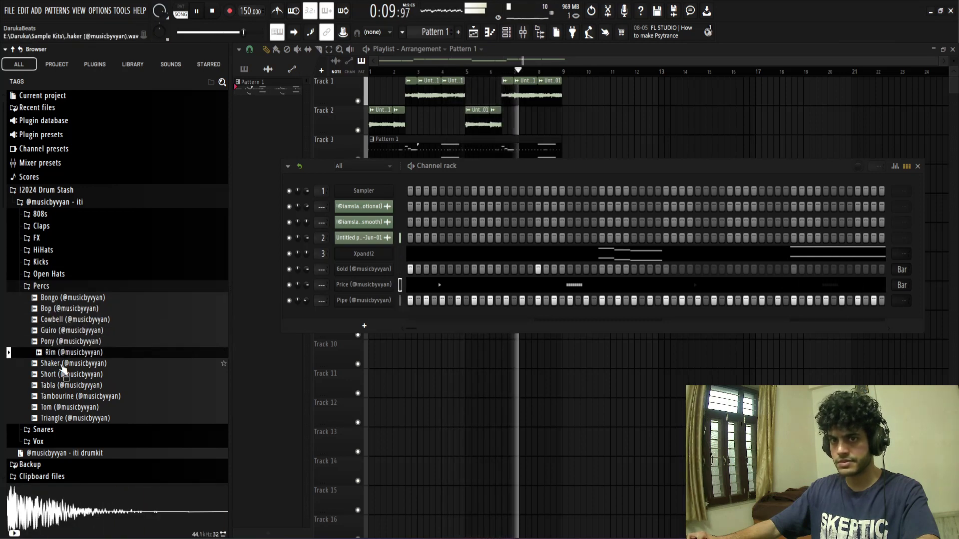
left_click(62, 363)
left_click(60, 374)
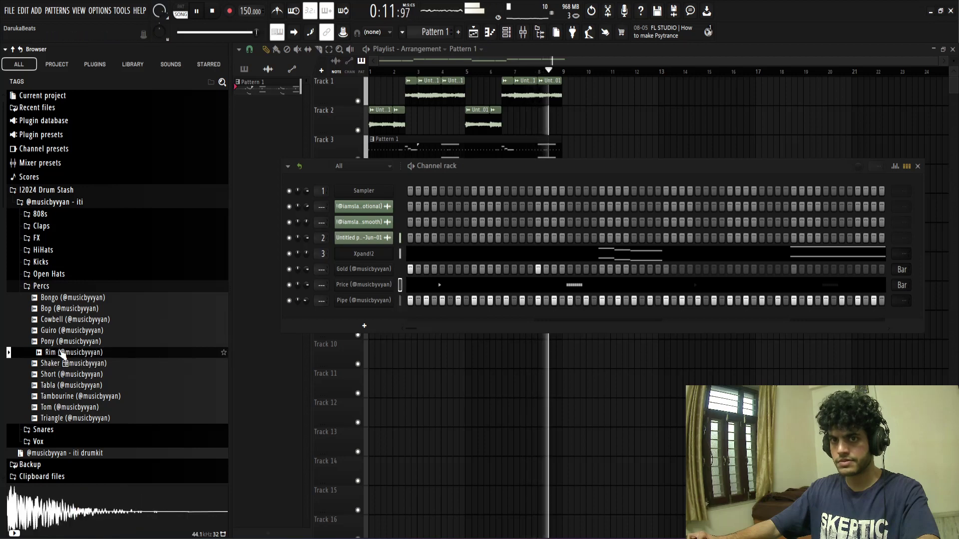
left_click(58, 385)
left_click(62, 396)
left_click(70, 407)
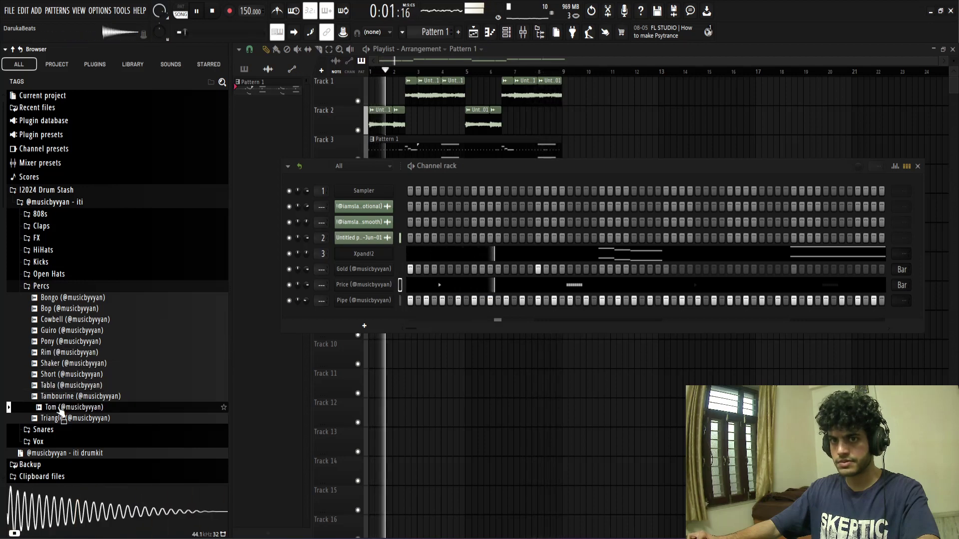
Step: Add the Tom percussion sample as a new channel and set it to cut itself
left_click_drag(74, 407, 349, 318)
right_click(349, 317)
left_click(422, 384)
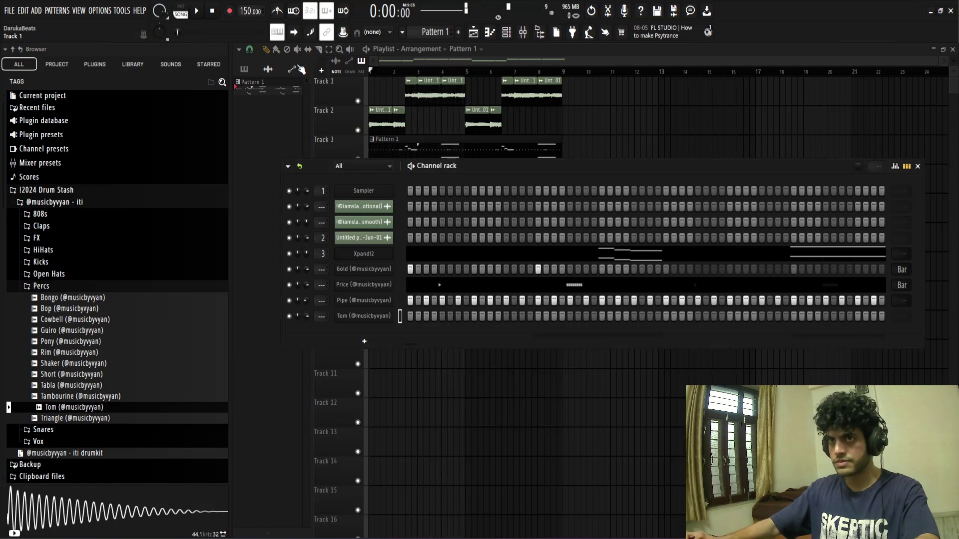
Step: Move the trial Tom hit from step 21 to step 13 and loop the channel every bar
left_click(566, 319)
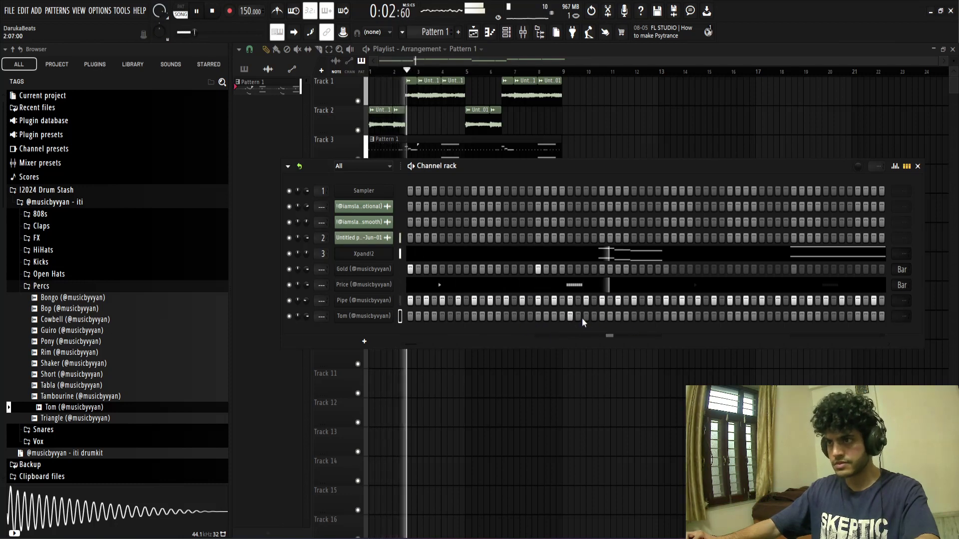
key("space")
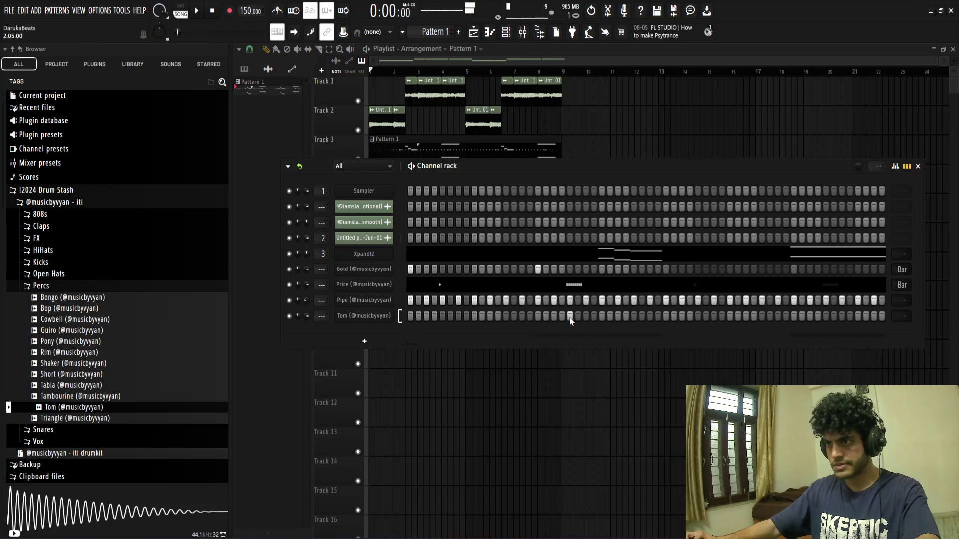
key("space")
right_click(568, 317)
left_click(508, 318)
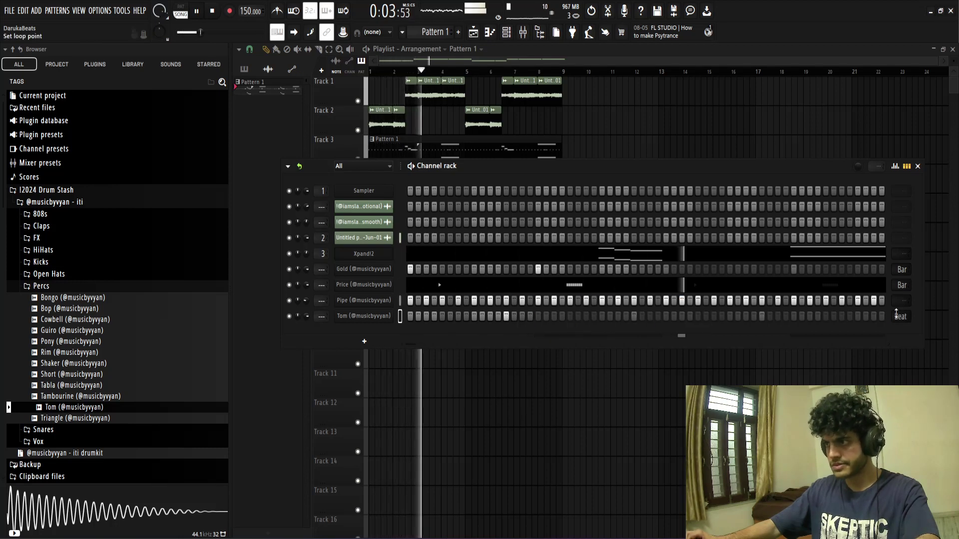
Step: Audition the Open Hats samples, including Mafia, Metro, Tight, Zay, Kyle and Level
left_click(113, 287)
left_click(60, 274)
left_click(71, 330)
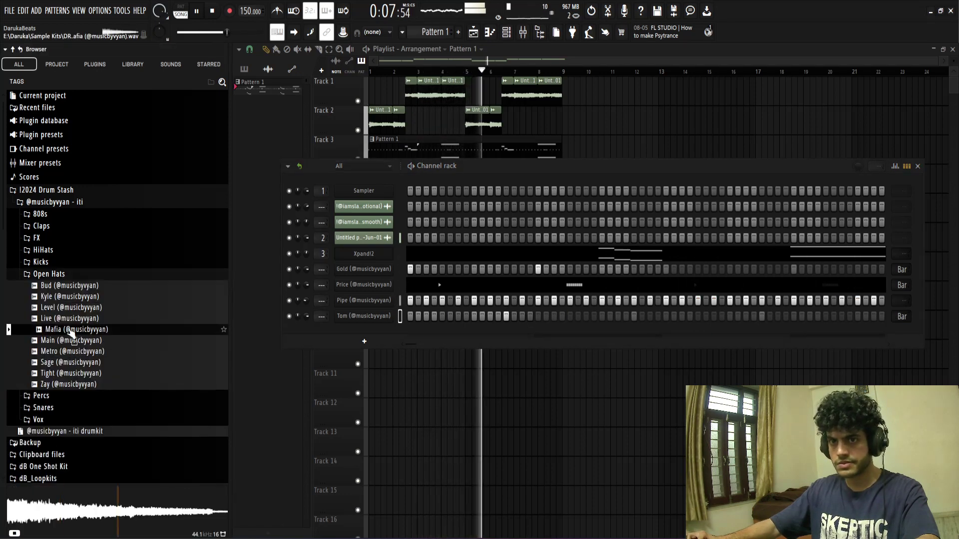
key("space")
left_click(70, 351)
left_click(70, 373)
left_click(71, 384)
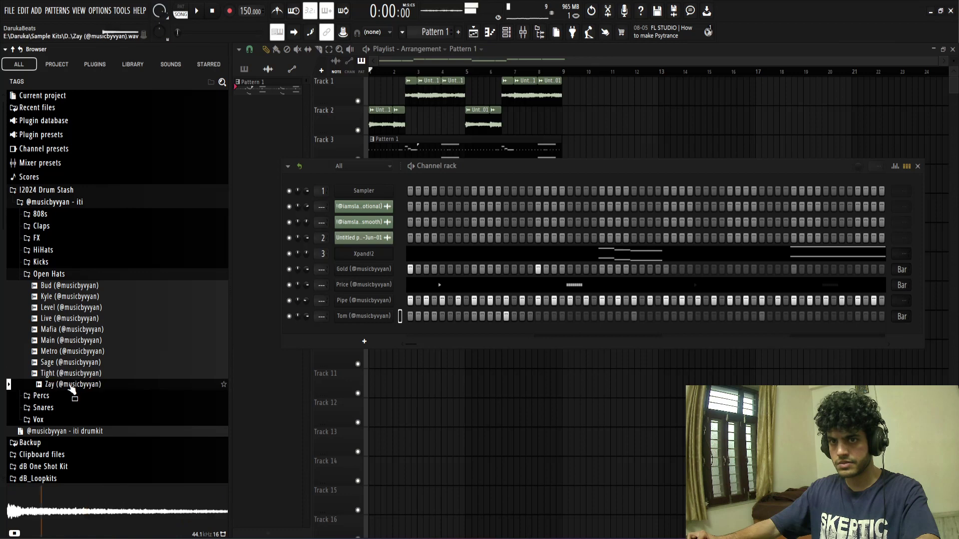
left_click(50, 298)
left_click(60, 309)
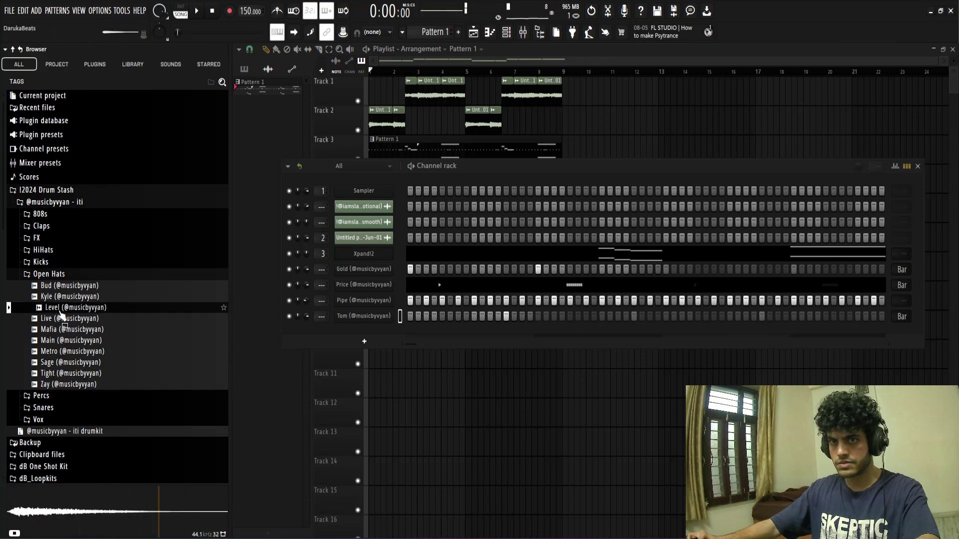
Step: Add the Level open hat as a new channel below Tom and set it to cut itself
left_click_drag(318, 328, 365, 330)
right_click(365, 331)
left_click(433, 396)
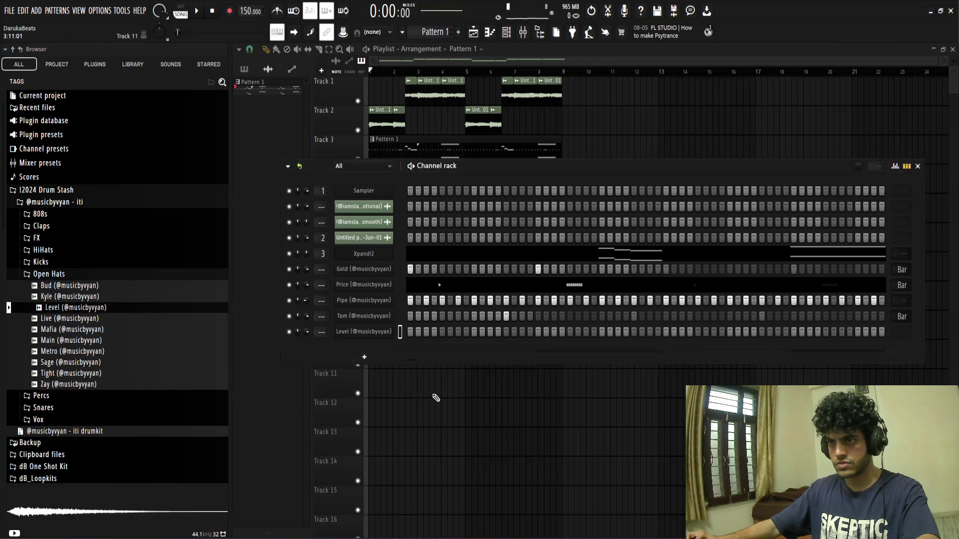
Step: Place Level open hat hits on steps 7 and 39, set its loop to Bar and replay the beat
key("space")
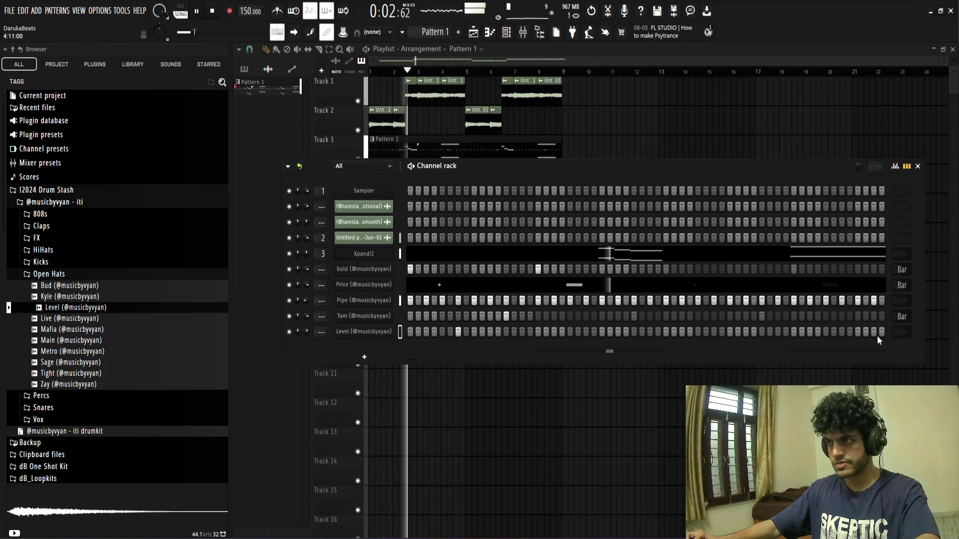
left_click(714, 334)
key("space")
key("space")
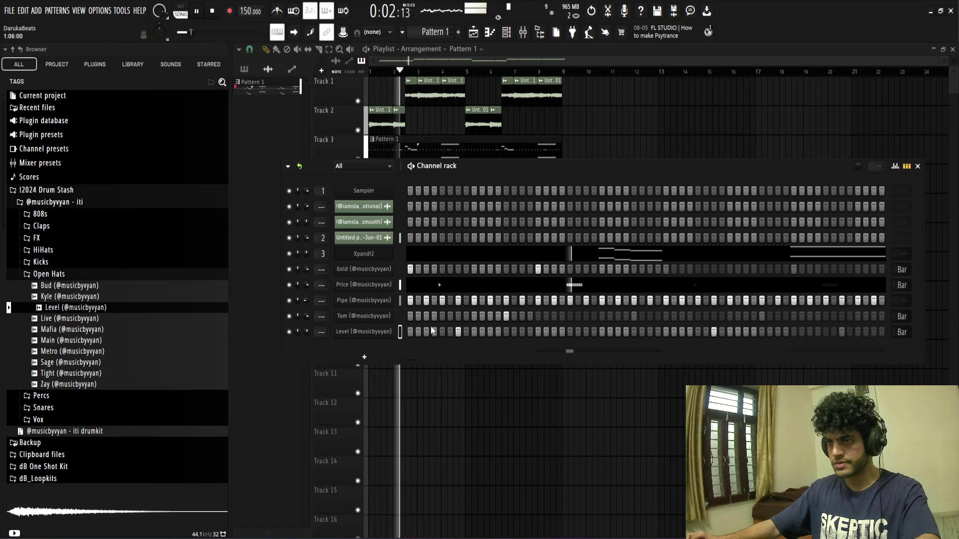
Step: Audition the 808s folder's samples over the beat, comparing Expo, Fiji, Flex, Infamous Zay, Keem, Shorty, Slap, Spinz XO, Star, Stretch and Surge
left_click(117, 275)
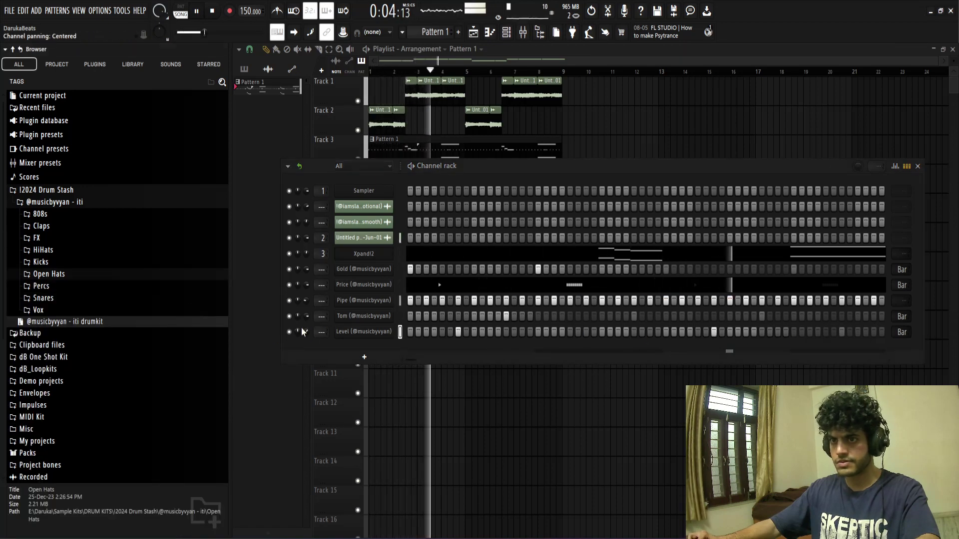
left_click(40, 213)
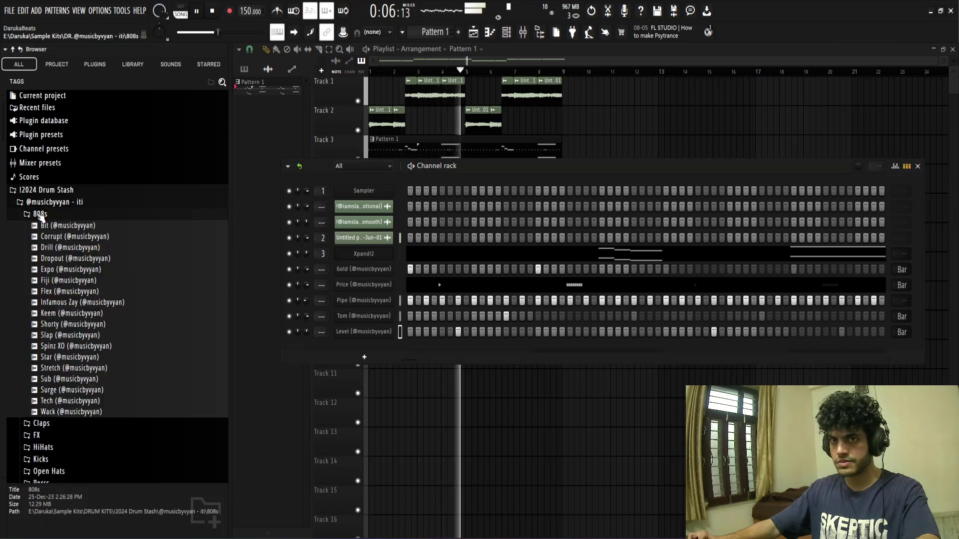
left_click(48, 270)
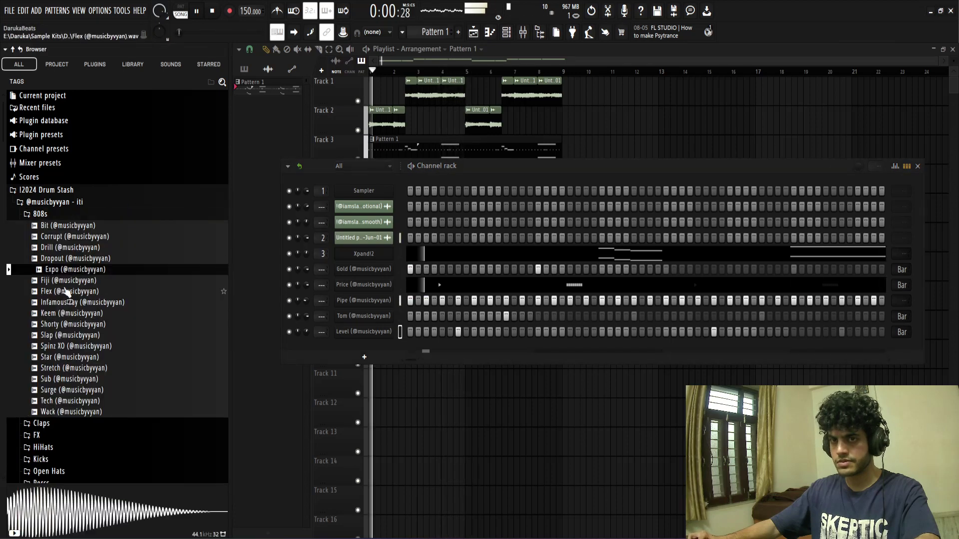
left_click(66, 281)
left_click(69, 293)
left_click(72, 303)
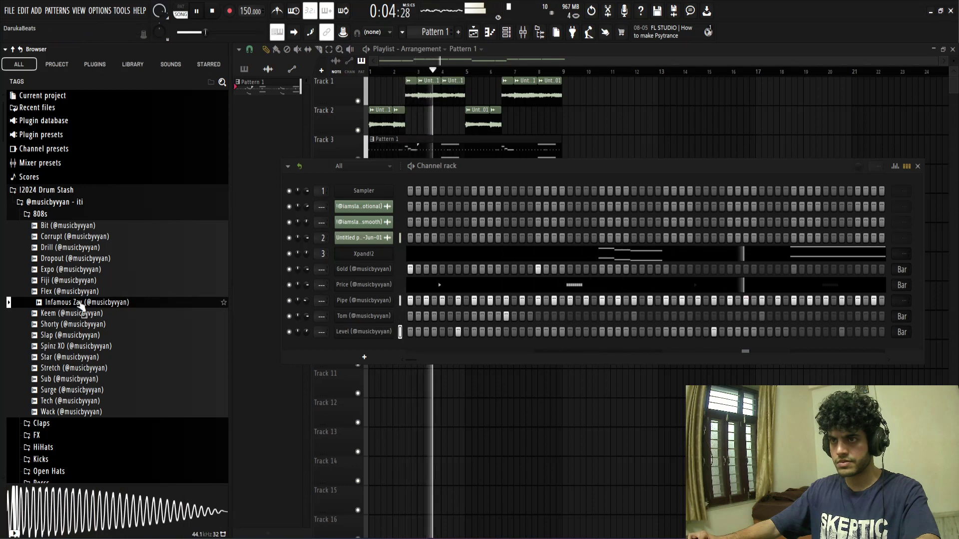
left_click(77, 313)
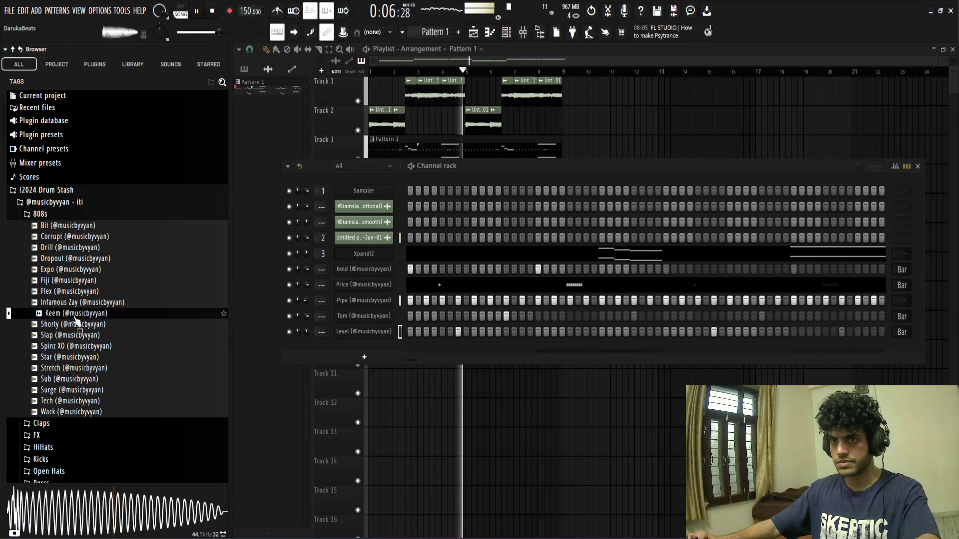
left_click(69, 326)
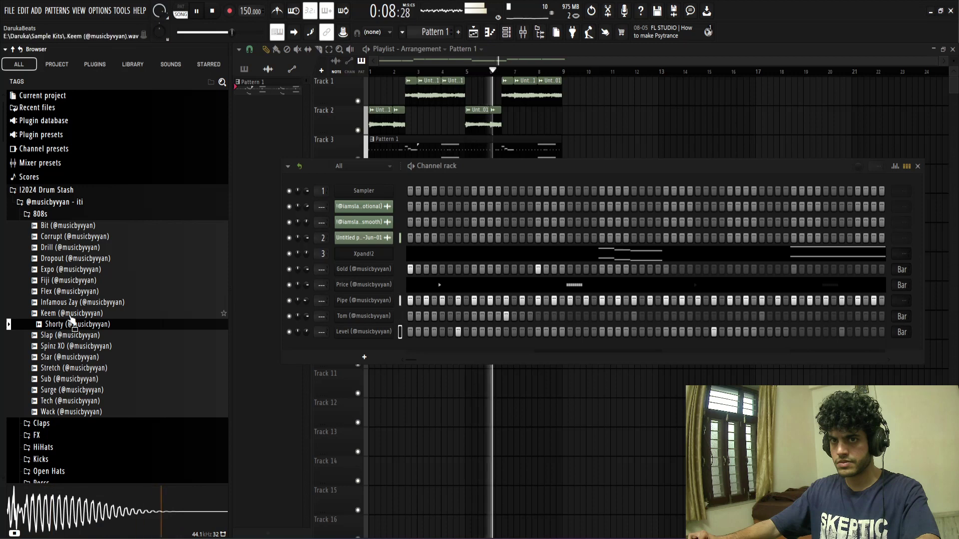
left_click(69, 315)
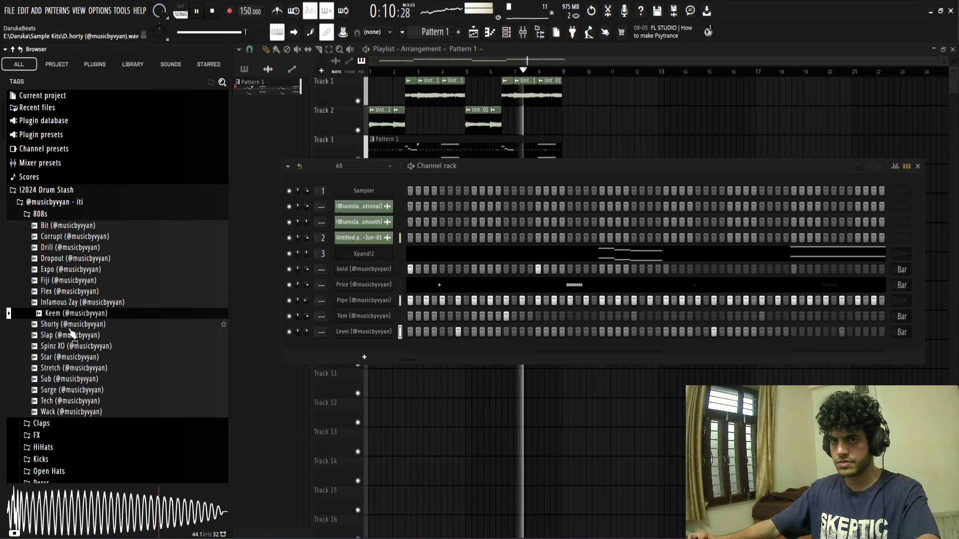
left_click(68, 336)
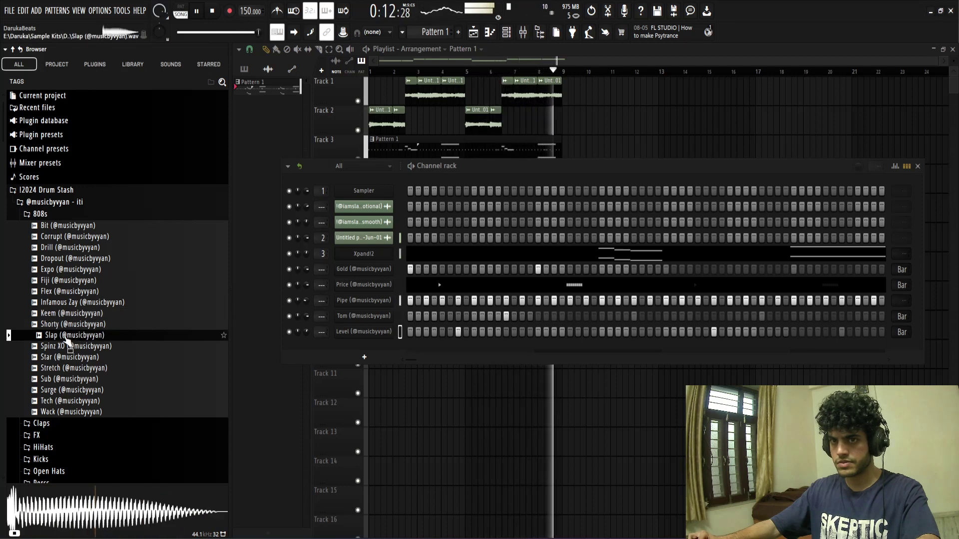
left_click(63, 358)
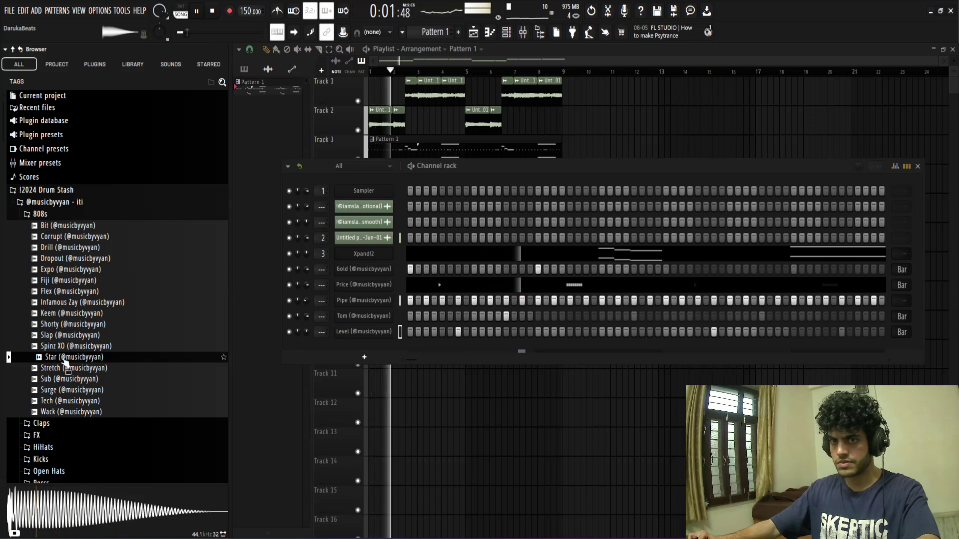
left_click(64, 370)
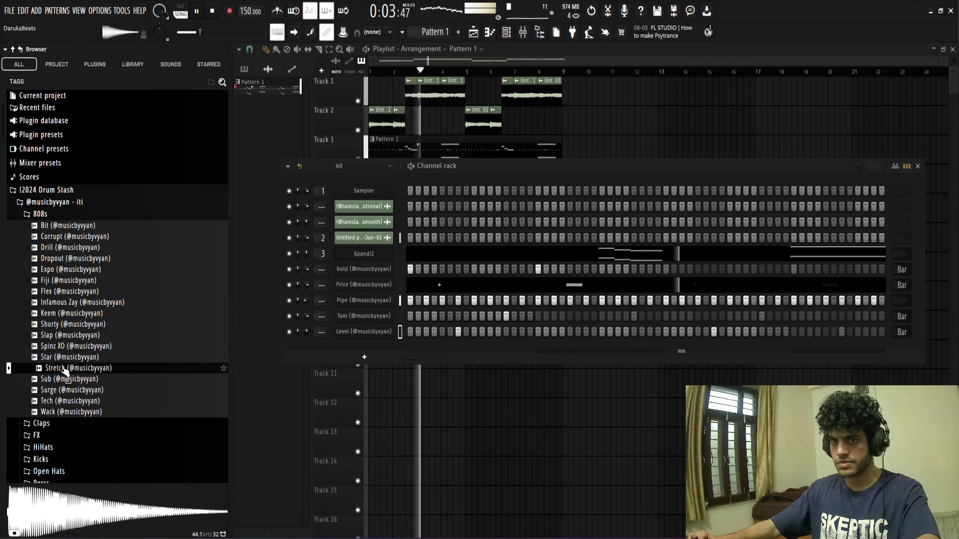
left_click(68, 347)
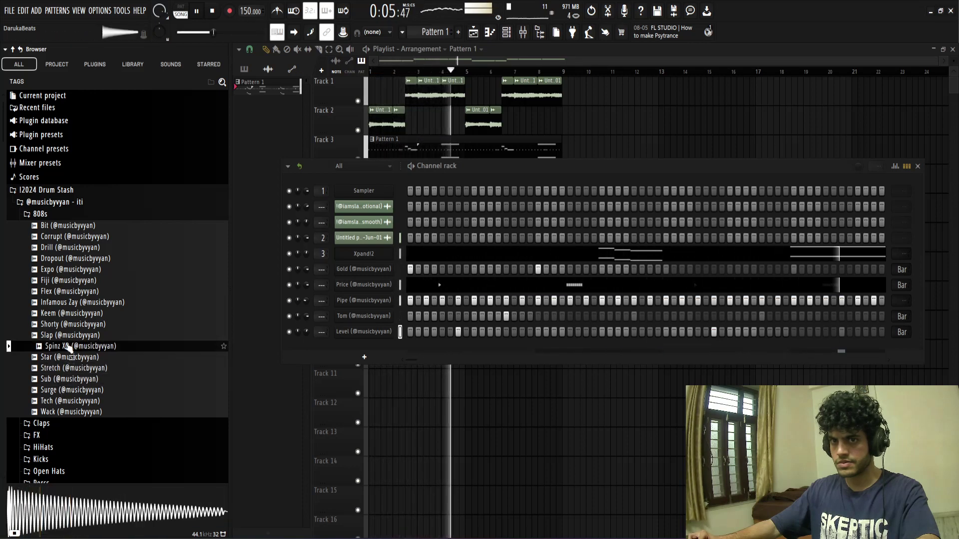
left_click(70, 393)
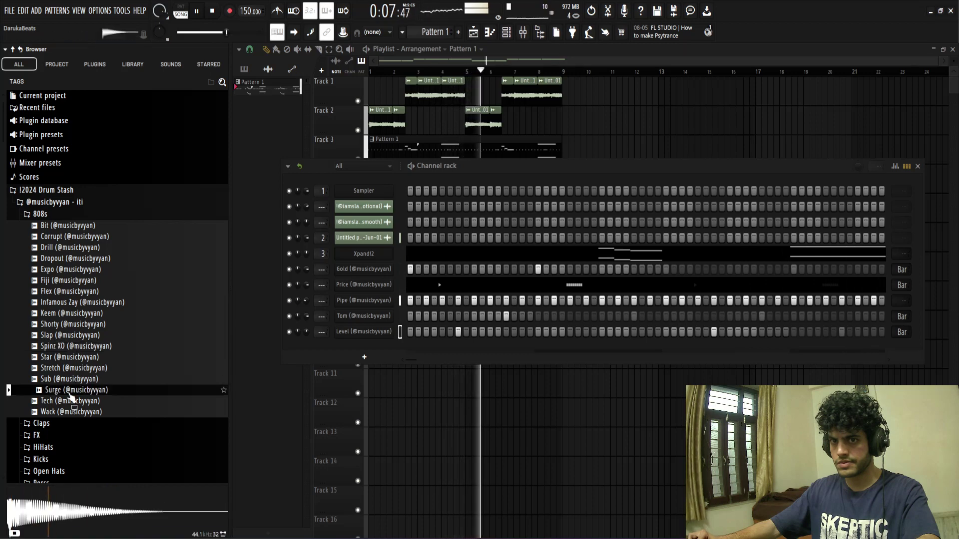
left_click(69, 346)
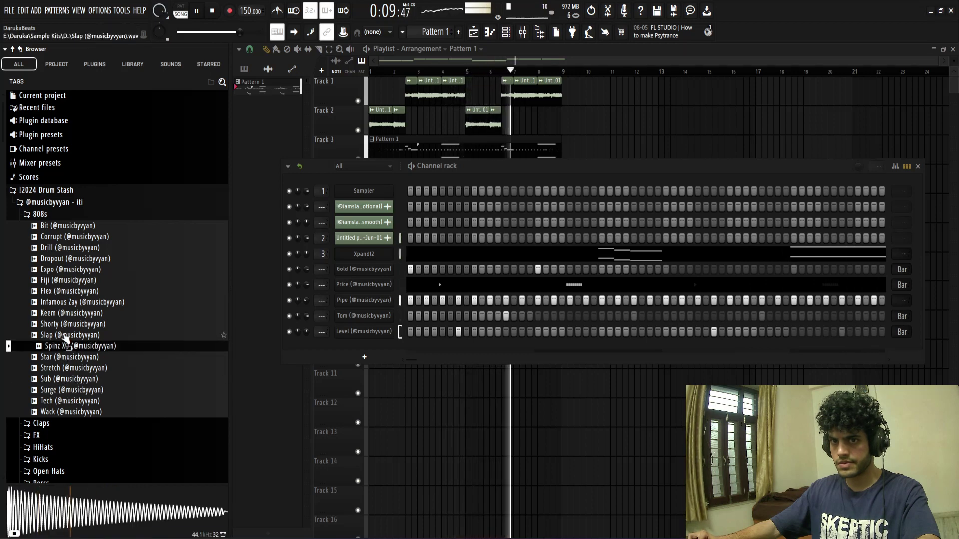
left_click(67, 335)
left_click(69, 357)
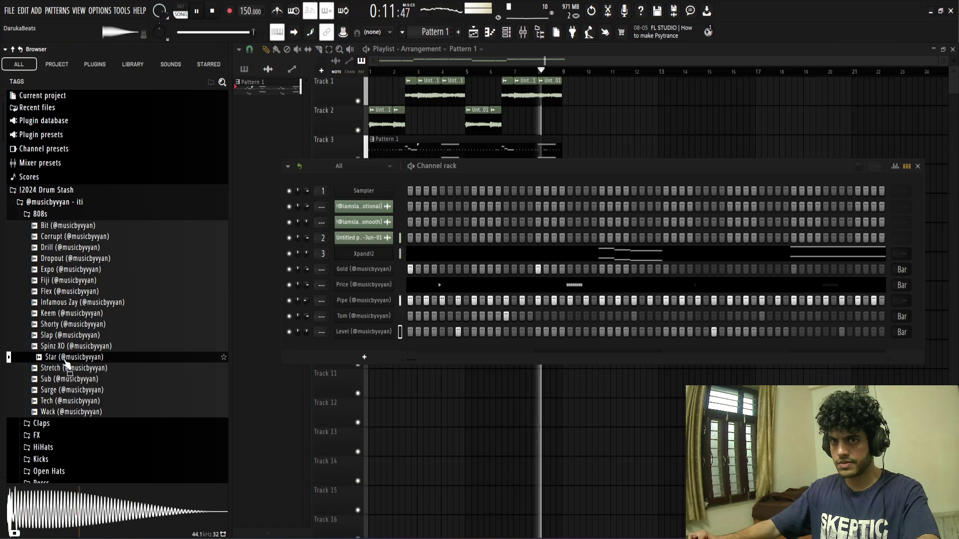
Step: Add the Star 808 as a new channel above Gold and set it to cut itself
left_click_drag(70, 357, 363, 266)
right_click(392, 267)
left_click(406, 326)
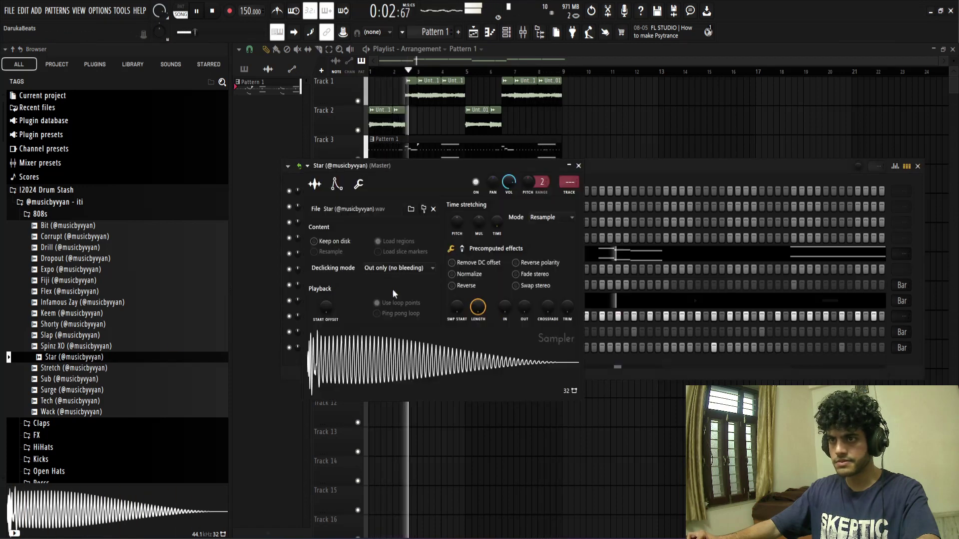
Step: Shape the Star 808's volume envelope with no attack and a long hold, close its window and stop playback
left_click(337, 184)
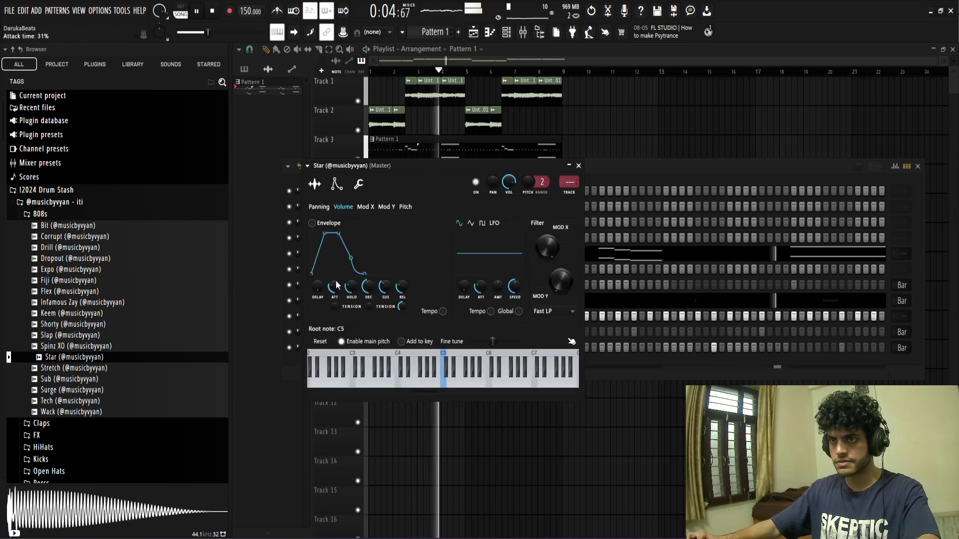
left_click_drag(336, 285, 351, 230)
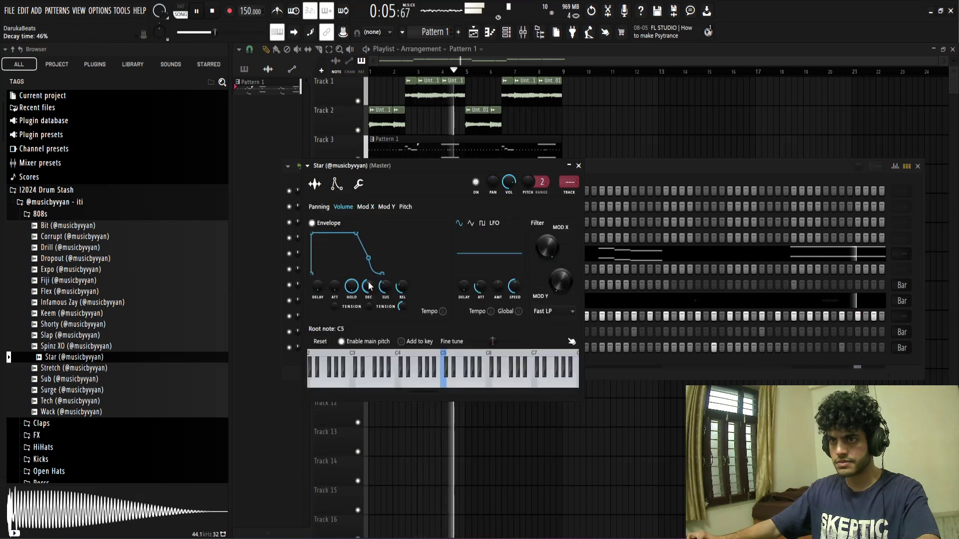
left_click(579, 165)
key("space")
Step: Add the Peace snare from the Snares folder as a channel above Gold and set it to cut itself
left_click(40, 213)
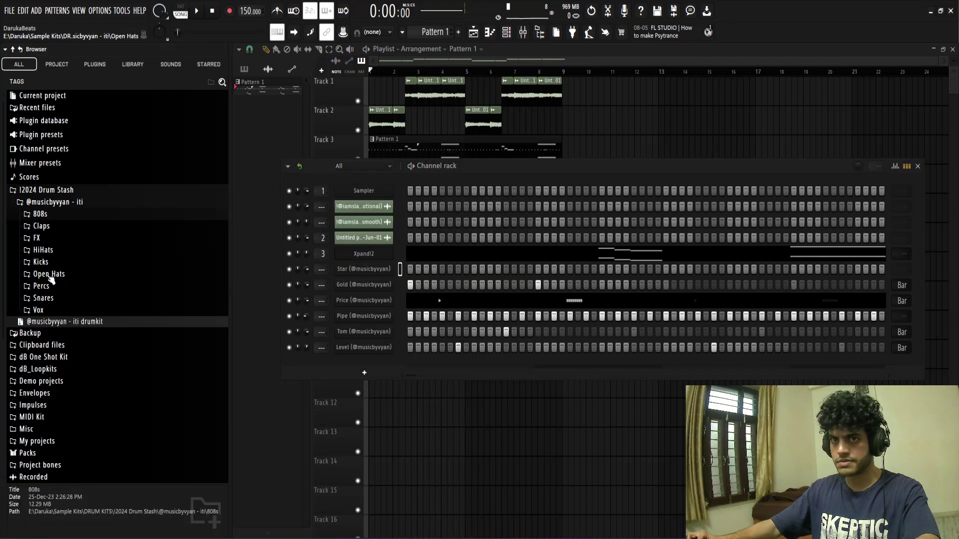
left_click(43, 297)
left_click(53, 332)
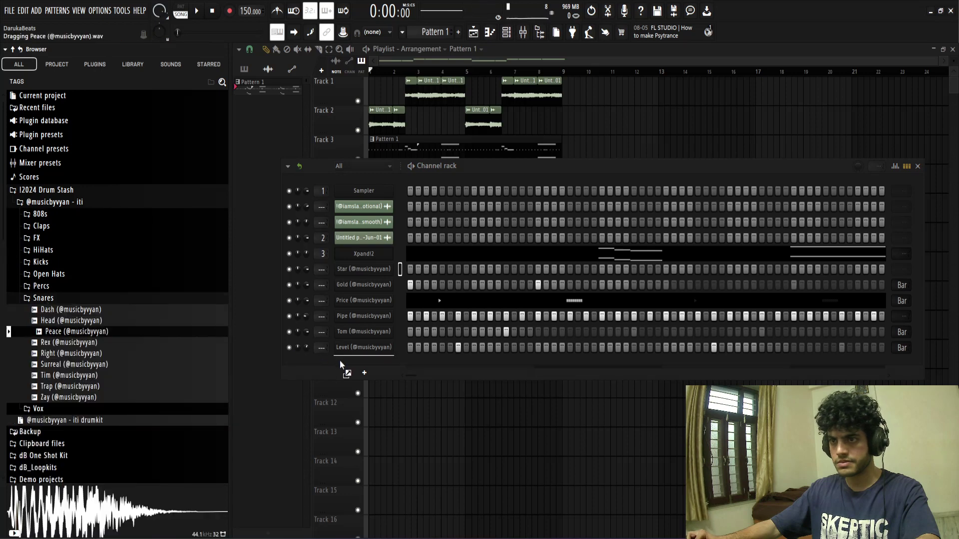
left_click_drag(367, 281, 368, 283)
right_click(390, 285)
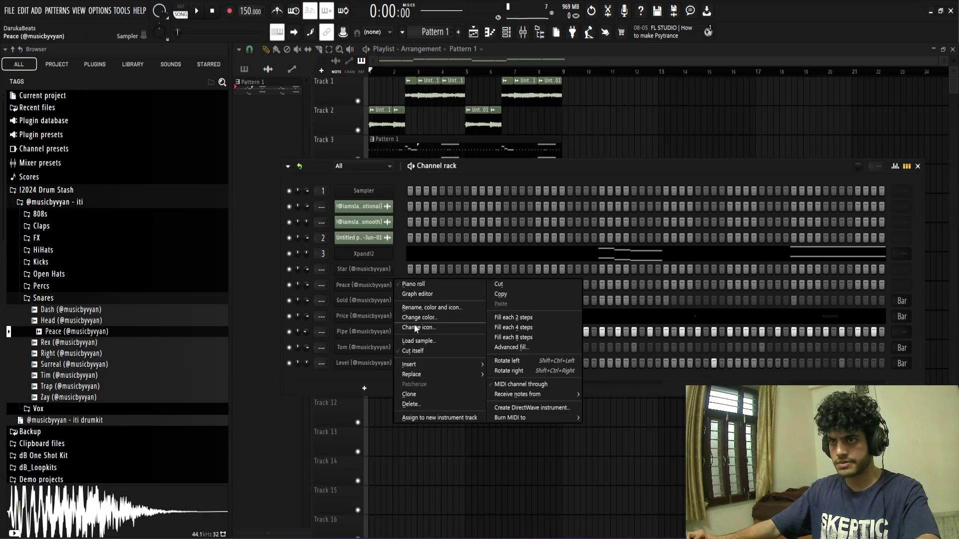
left_click(421, 352)
Step: Place a Peace snare hit on step 9 while the beat plays
key("space")
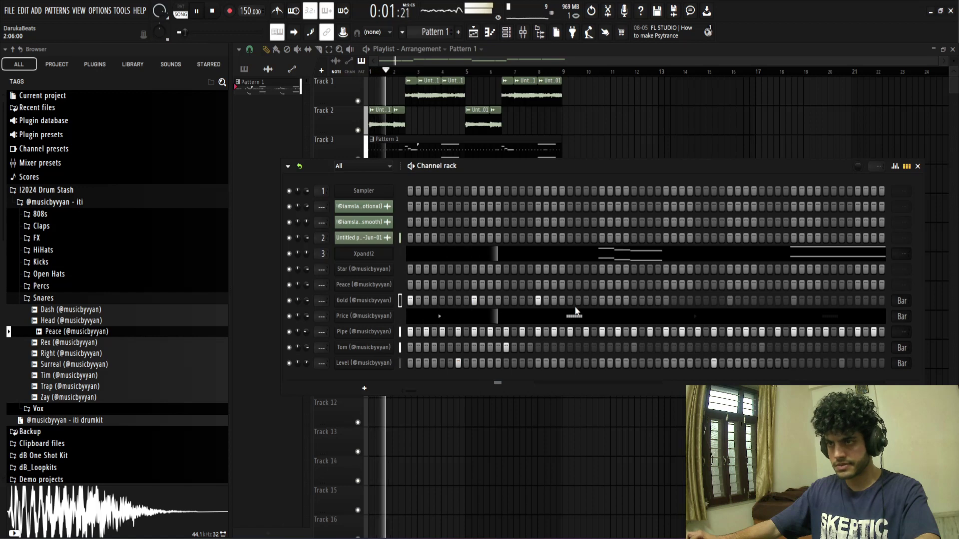
left_click(474, 300)
left_click(473, 285)
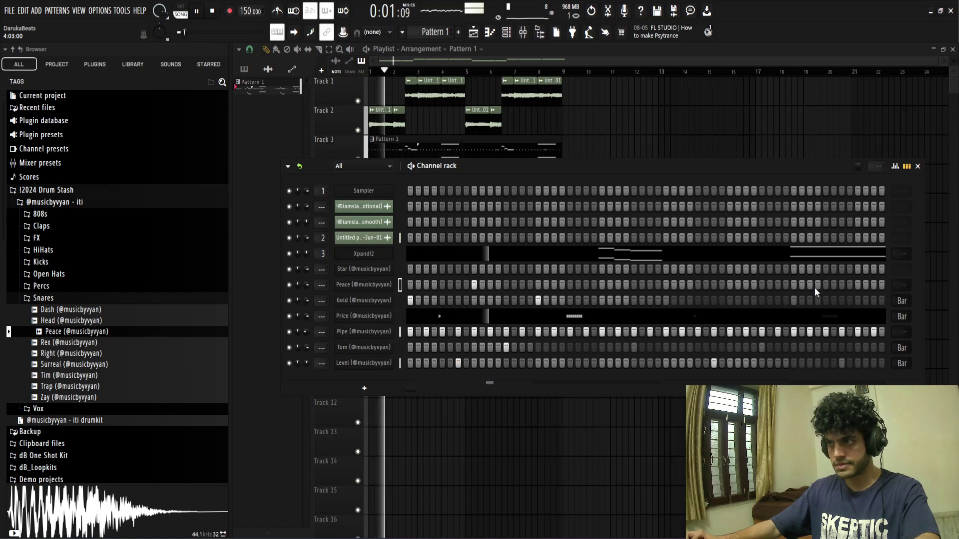
Step: In the Peace piano roll, turn the bar-looped snare hit into a fast roll two steps long and return to the channel rack
right_click(364, 284)
left_click(420, 286)
right_click(378, 285)
left_click(419, 283)
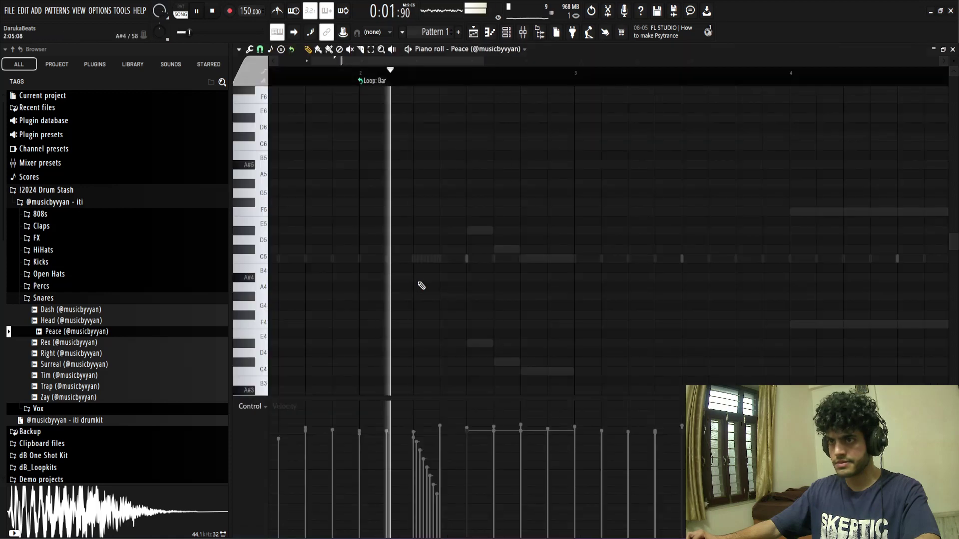
left_click(473, 32)
left_click(506, 32)
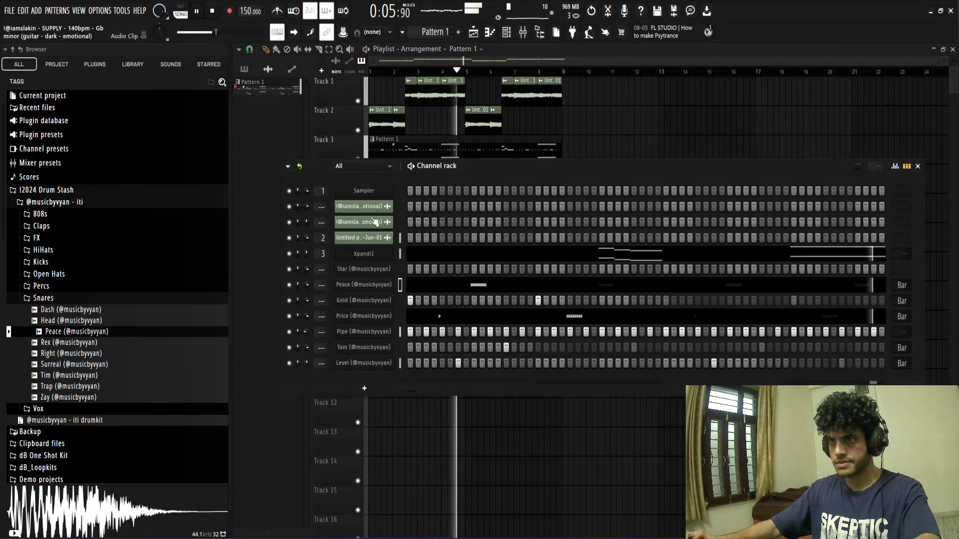
Step: Audition the Trap snare from the Snares folder and stop playback
left_click(86, 301)
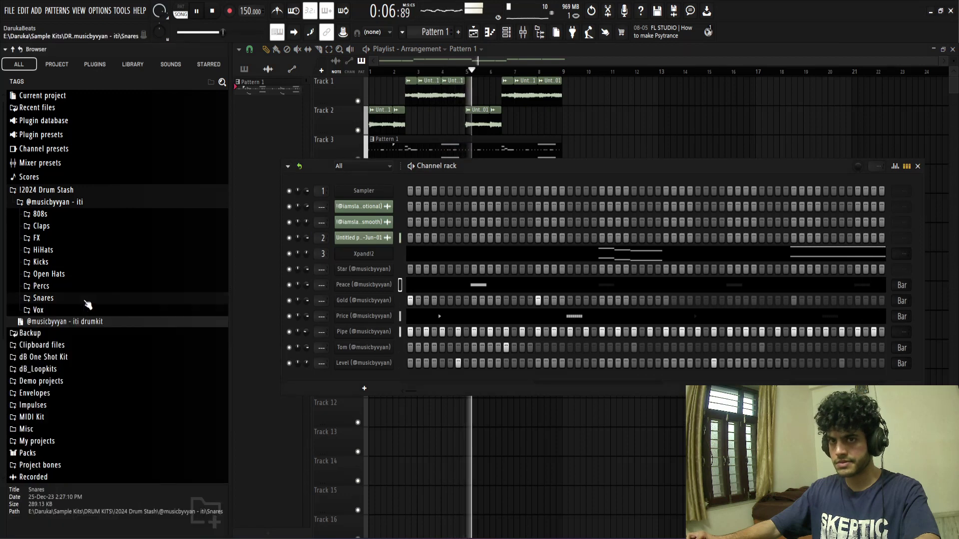
left_click(57, 300)
left_click(69, 387)
key("space")
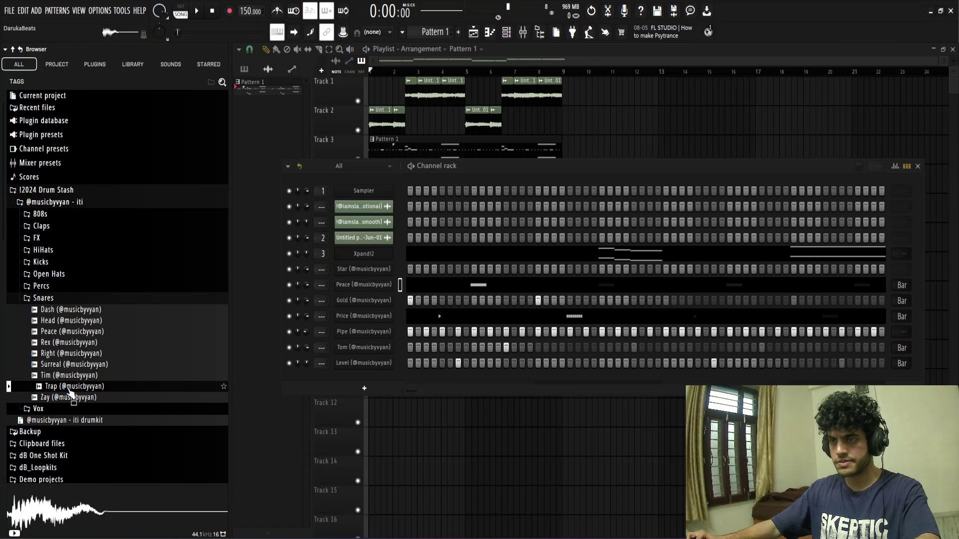
Step: Add the Trap snare as a channel between Peace and Gold and set it to cut itself
left_click_drag(359, 296, 361, 295)
right_click(362, 298)
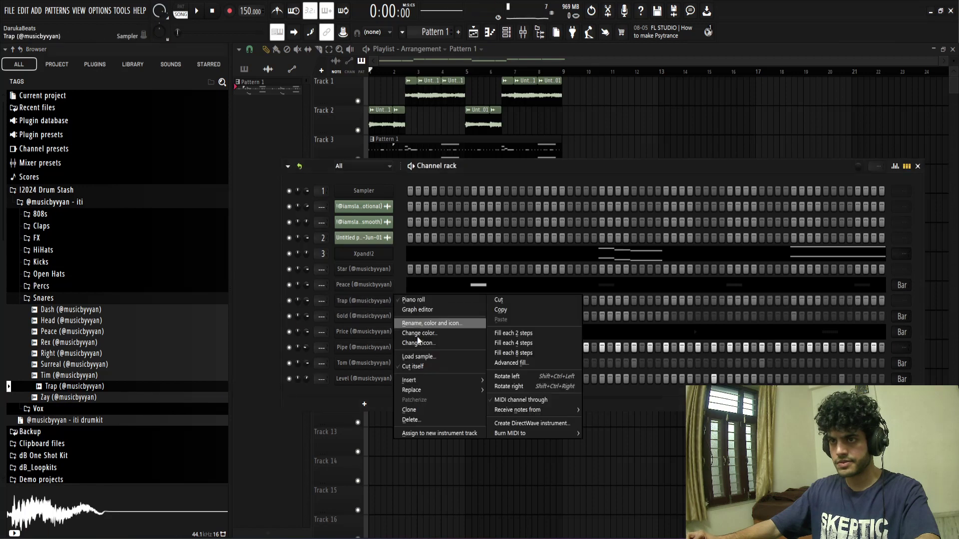
left_click(415, 366)
Step: Place a bar-looped Trap snare hit on step 31 while the beat plays
key("space")
left_click(410, 316)
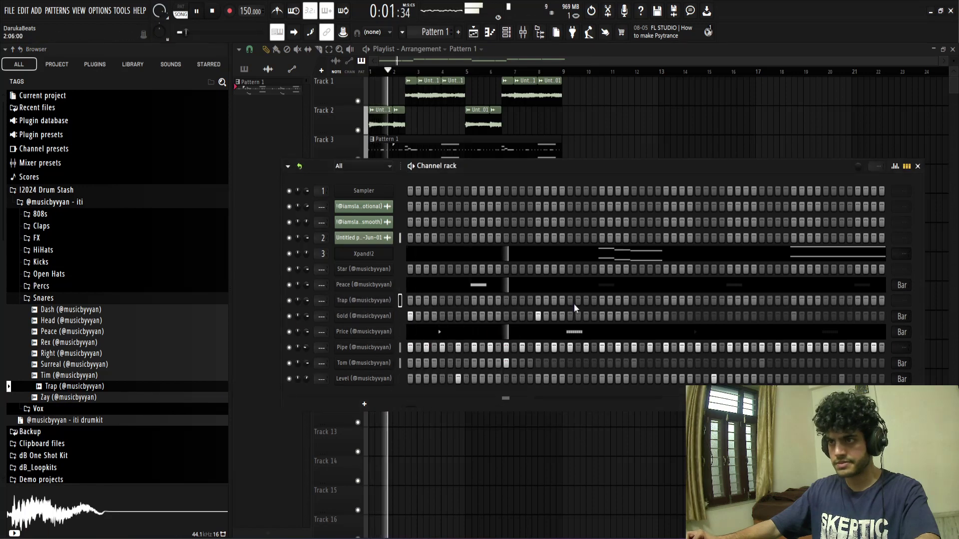
key("space")
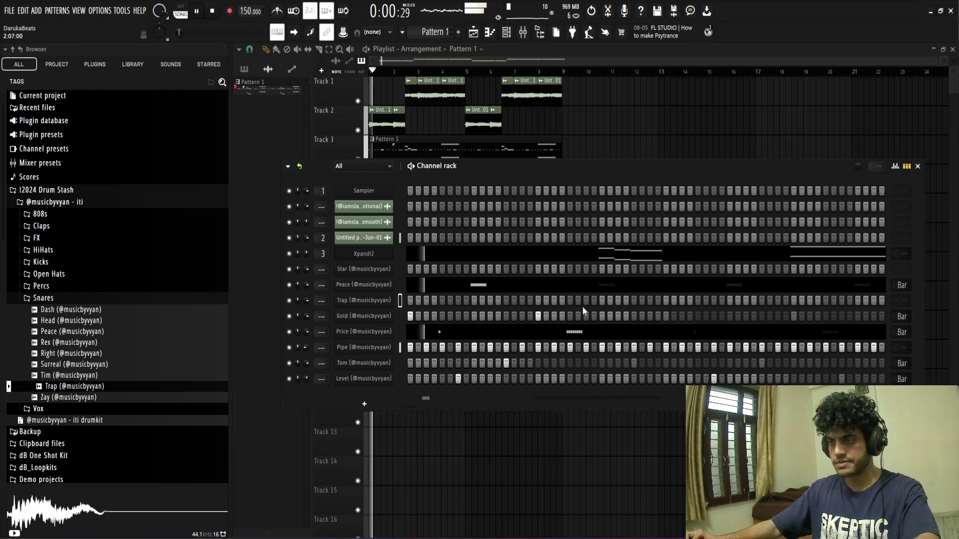
left_click(649, 300)
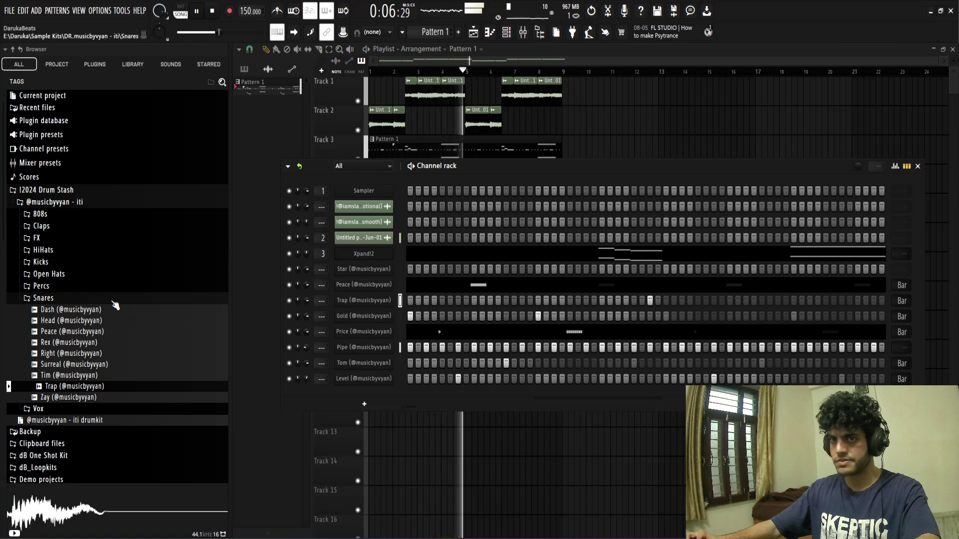
Step: Place a Star note at the start of the pattern and check the channel's instrument and sample settings
left_click(53, 298)
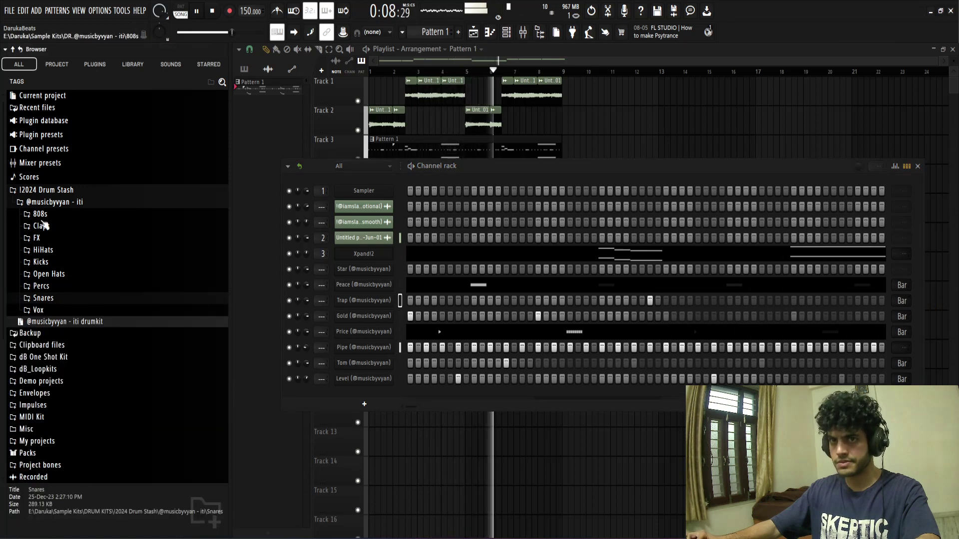
right_click(368, 266)
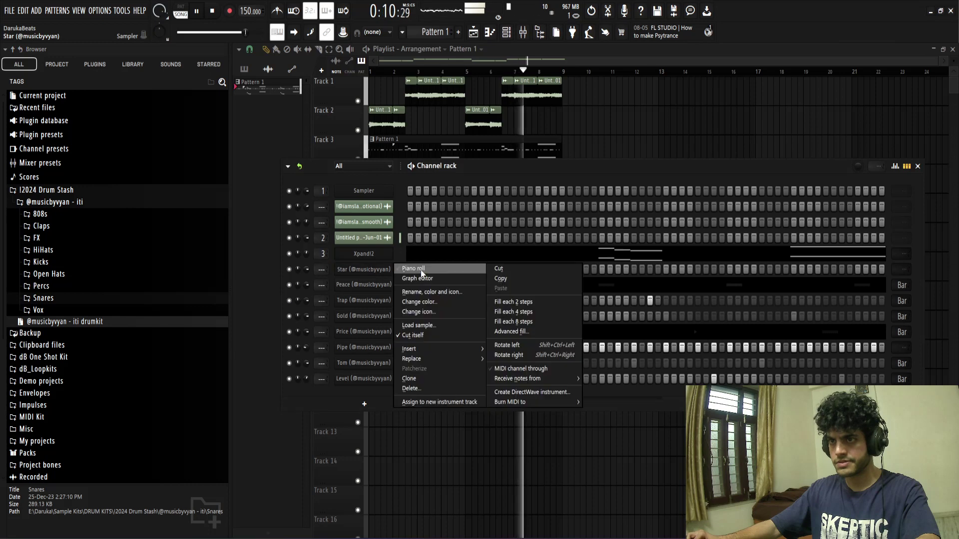
left_click(404, 270)
left_click(505, 32)
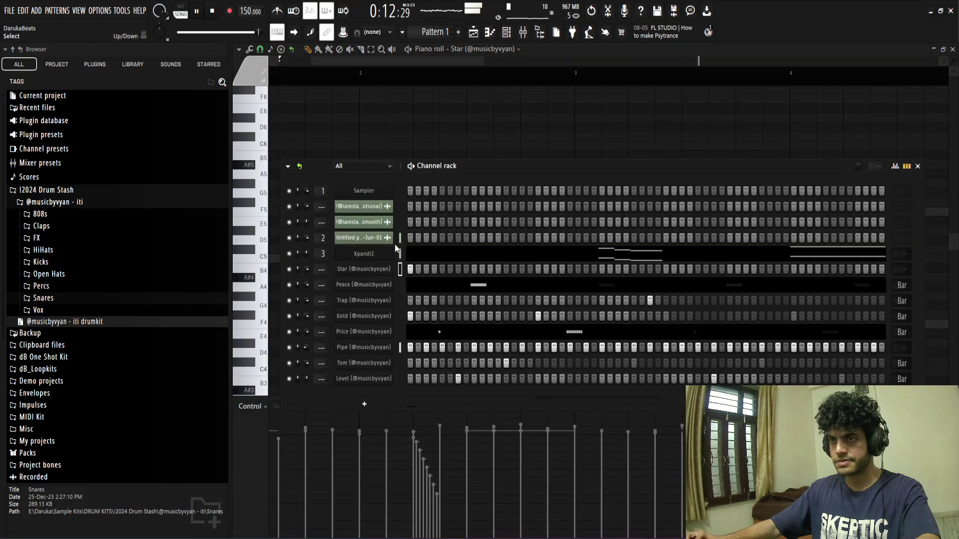
left_click(394, 246)
left_click(358, 184)
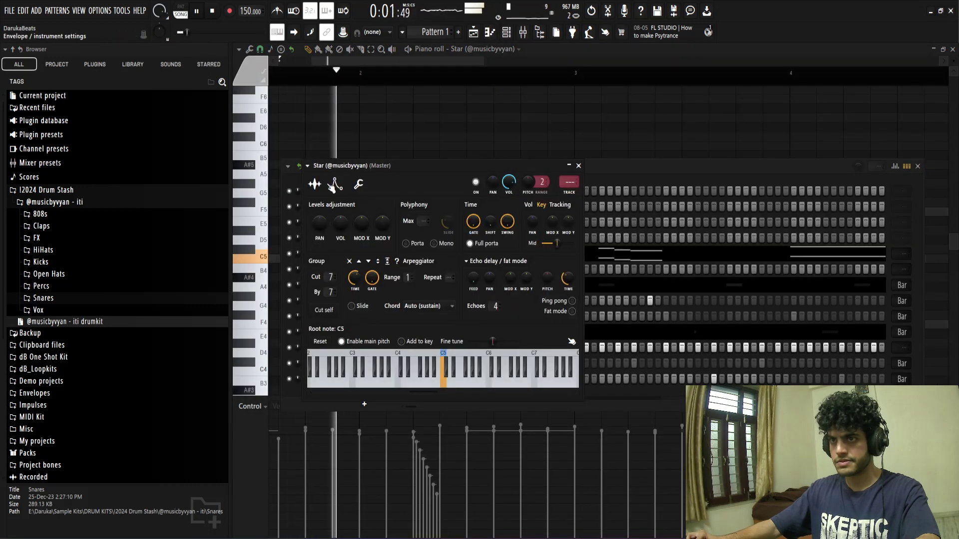
left_click(314, 185)
left_click(549, 121)
Step: Raise the opening Star note to C#7, checking each octave against the playing beat
key("space")
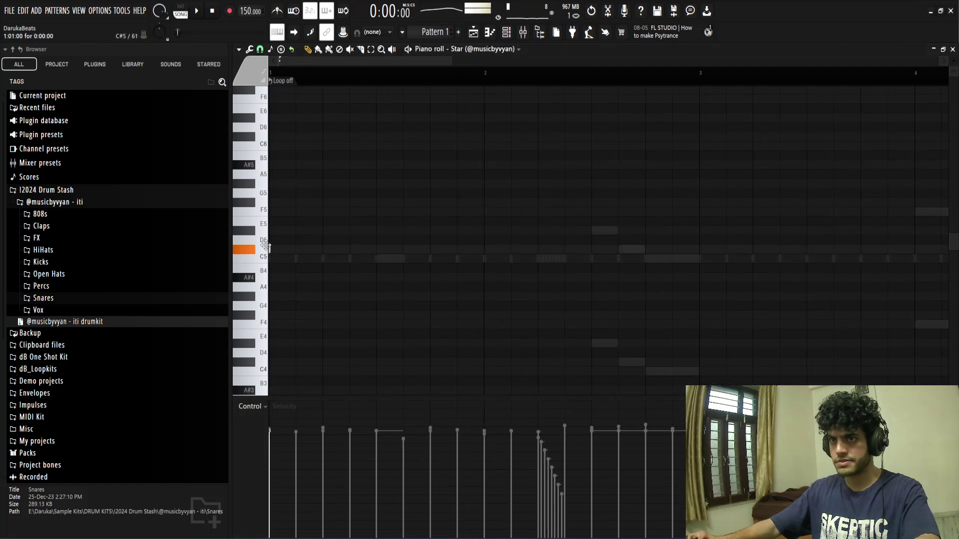
key("ctrl+Up")
key("space")
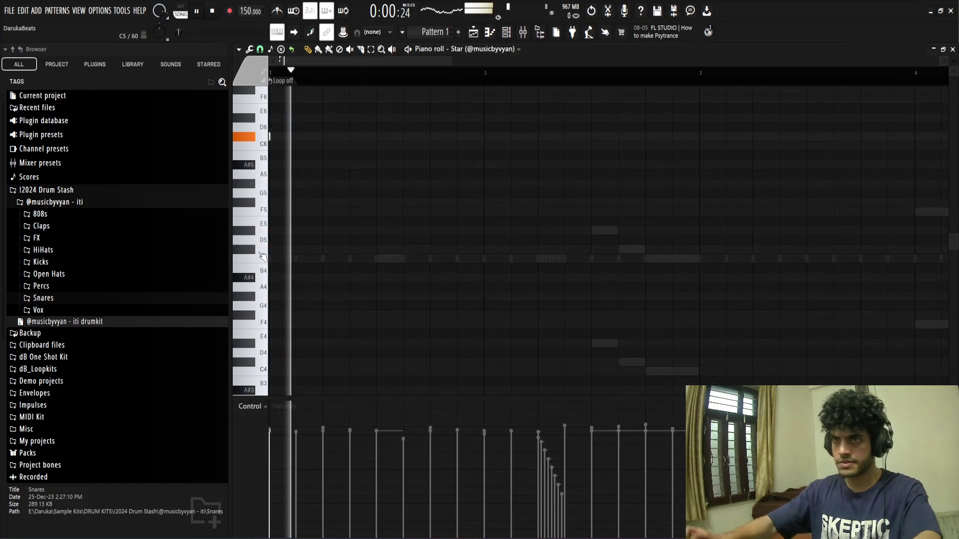
key("space")
key("ctrl+Up")
key("space")
Step: Add Star notes in bar 2: C#7 on step 5 and C7 on step 11, auditioning them with the beat
scroll(568, 270, "up", 2)
scroll(568, 270, "up", 1)
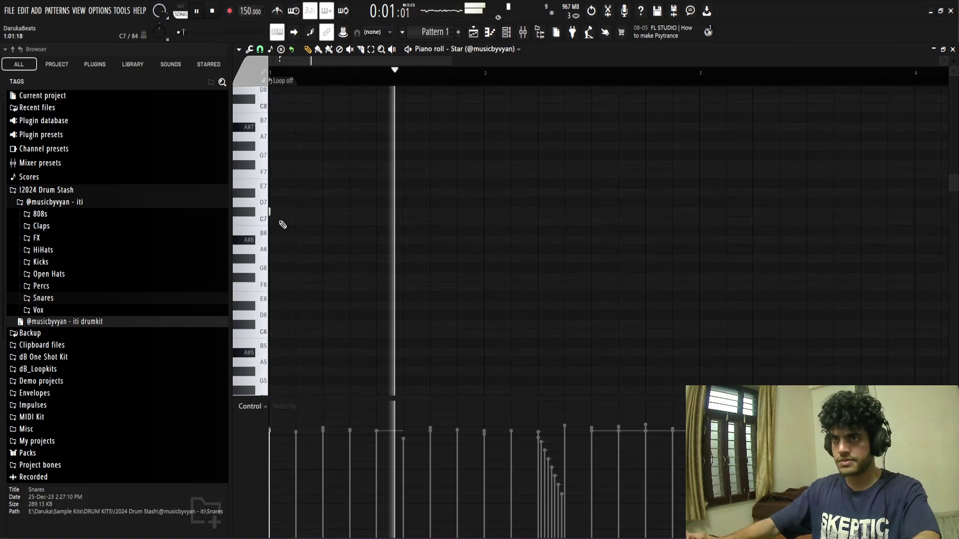
key("space")
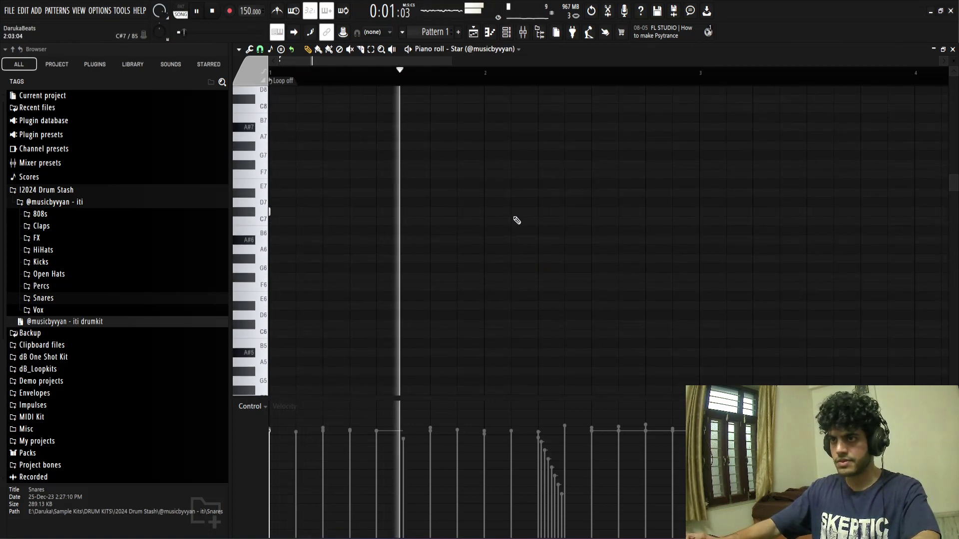
key("space")
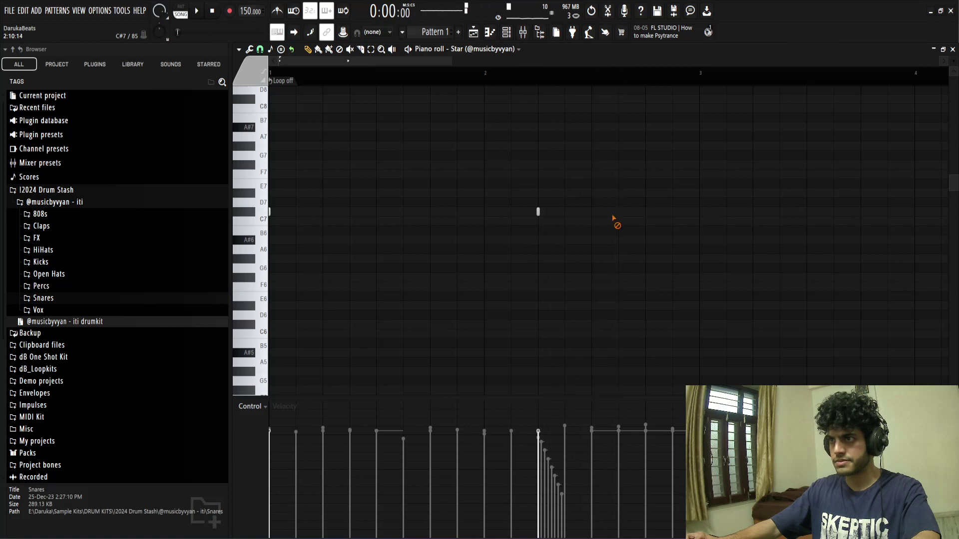
key("space")
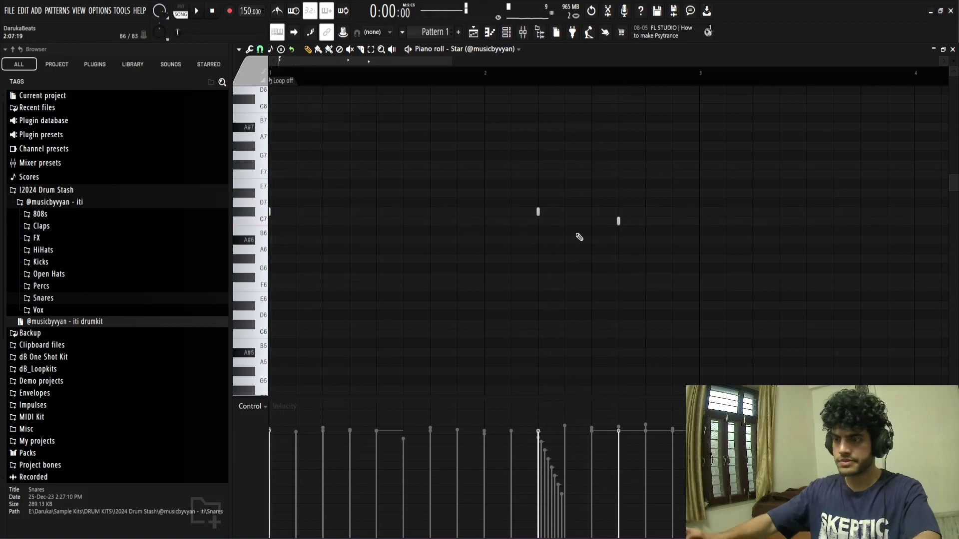
Step: Transpose the Star notes up one octave and add C#8 notes on steps 1 and 7 of bar 3
scroll(579, 237, "up", 5)
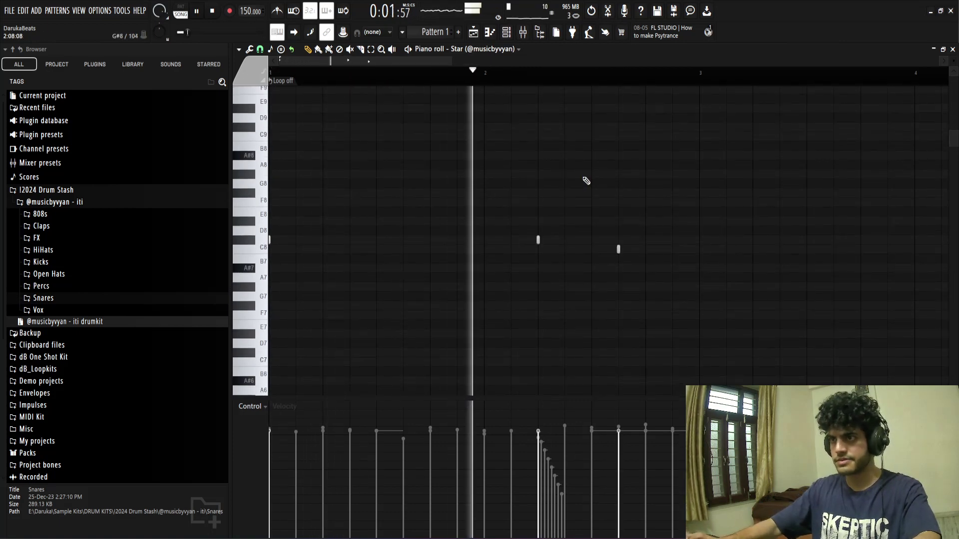
key("space")
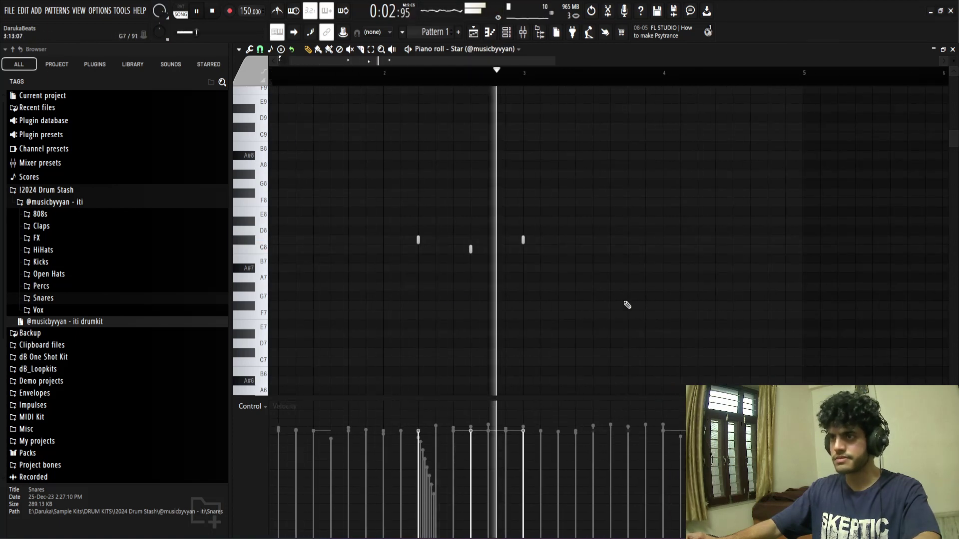
left_click(575, 241)
Step: Place C8 Star notes on steps 5, 7 and 11 of bar 4, auditioning playback from within bar 4
left_click(698, 249)
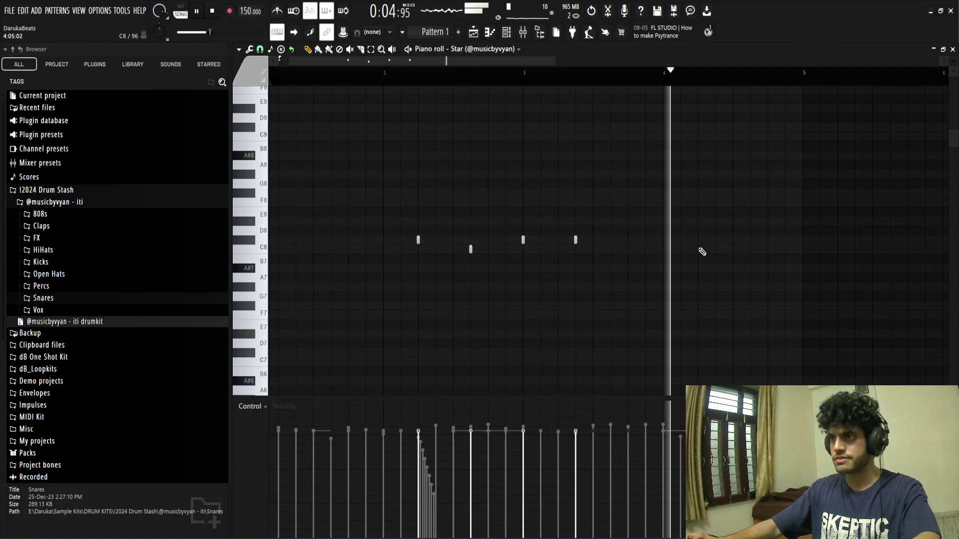
key("space")
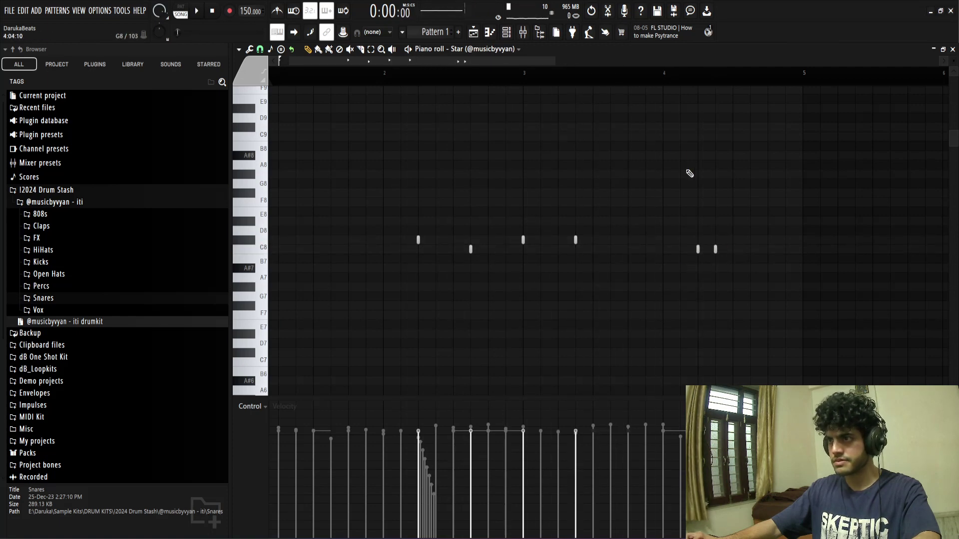
left_click(664, 81)
key("space")
key("space")
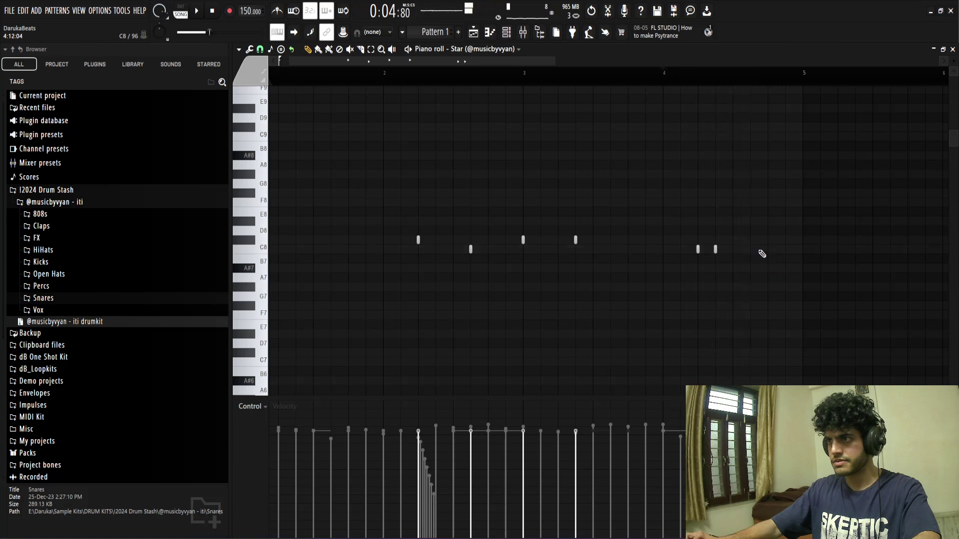
key("space")
key("space")
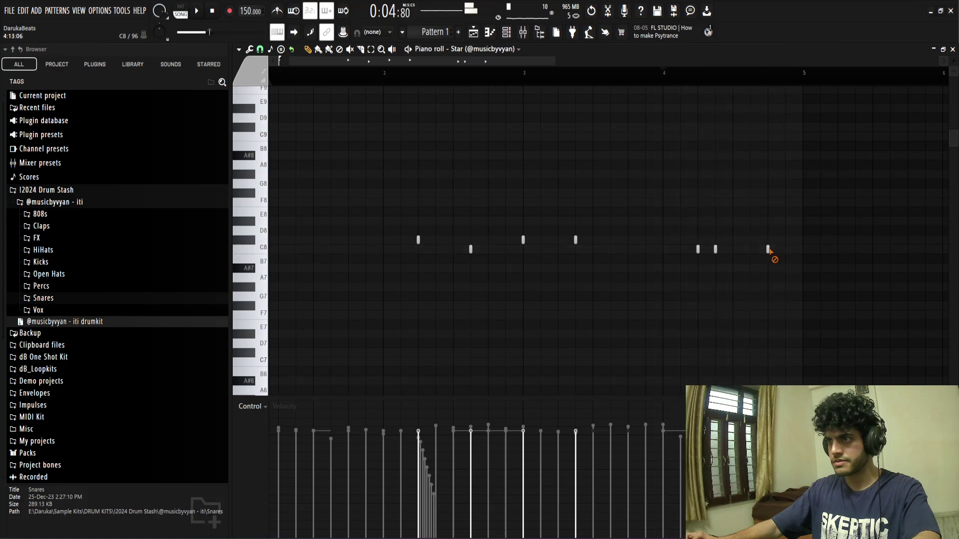
key("space")
key("space")
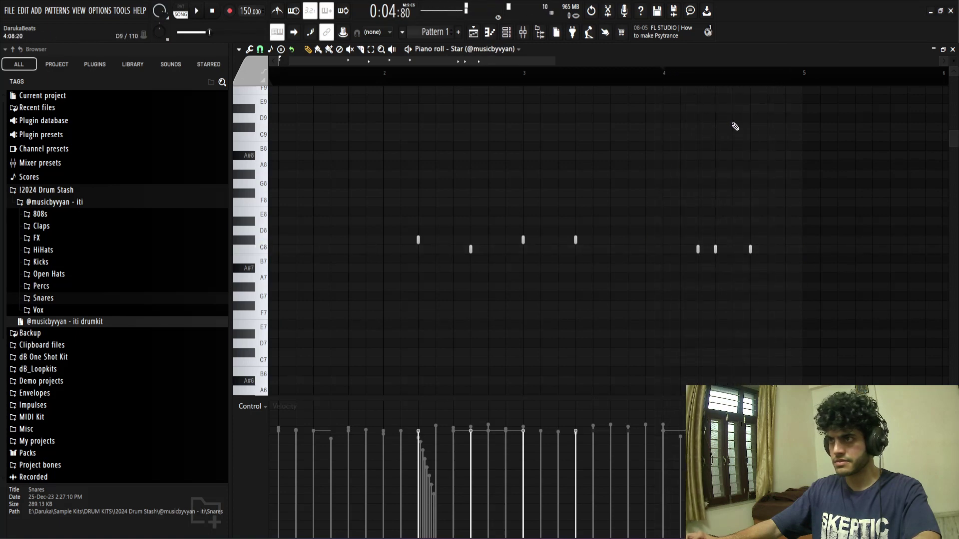
Step: Transpose all Star notes down three octaves to C#5 and C5 and play the pattern
scroll(733, 127, "down", 5)
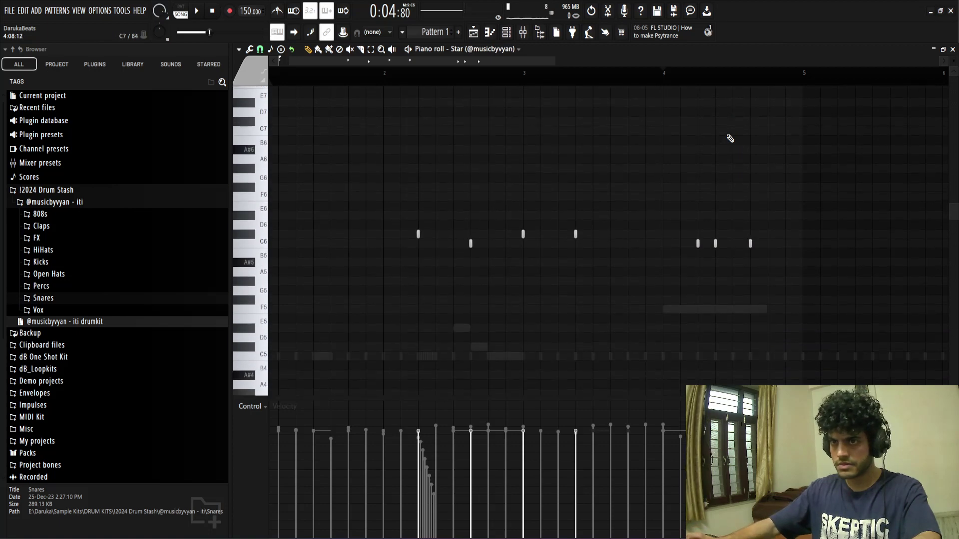
key("space")
scroll(602, 180, "down", 2)
key("ctrl+Down")
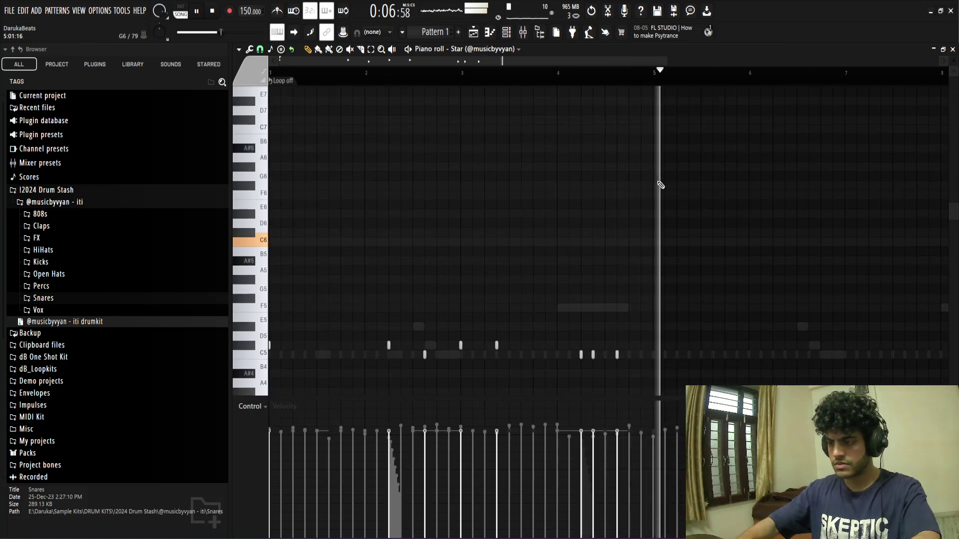
Step: Duplicate the Star 808's four-bar note pattern into bars 5 to 8 of the piano roll
key("space")
key("space")
left_click_drag(660, 81, 209, 99)
key("ctrl+b")
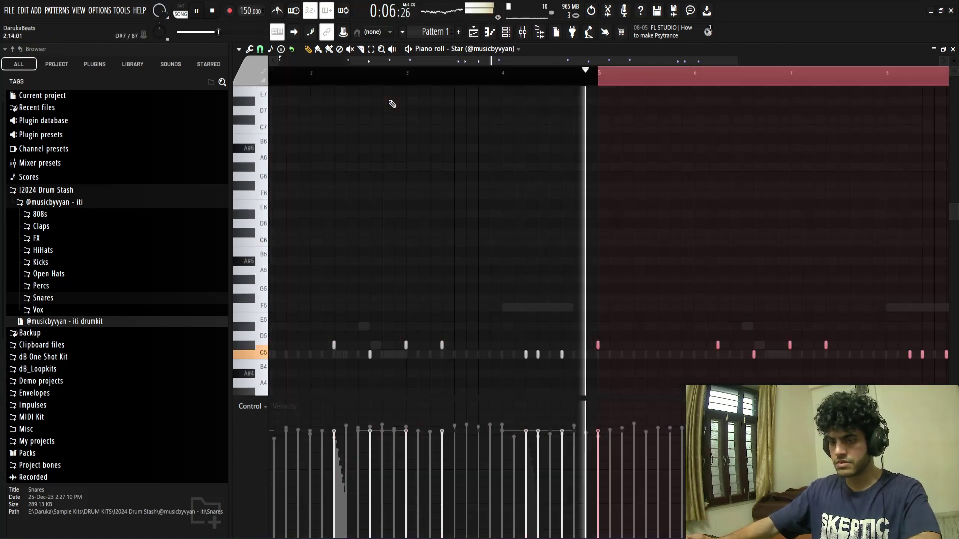
key("ctrl+d")
scroll(613, 120, "down", 2)
left_click(507, 33)
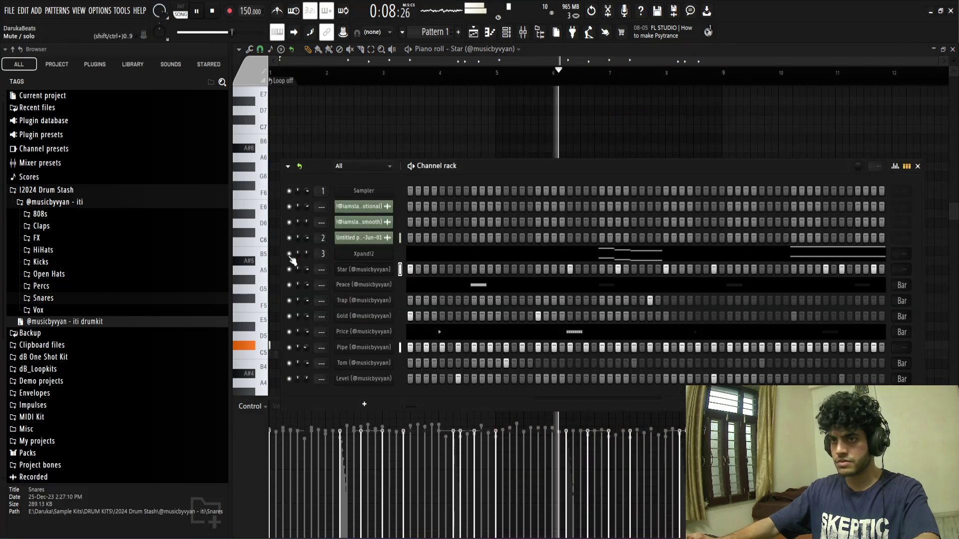
left_click_drag(529, 162, 509, 129)
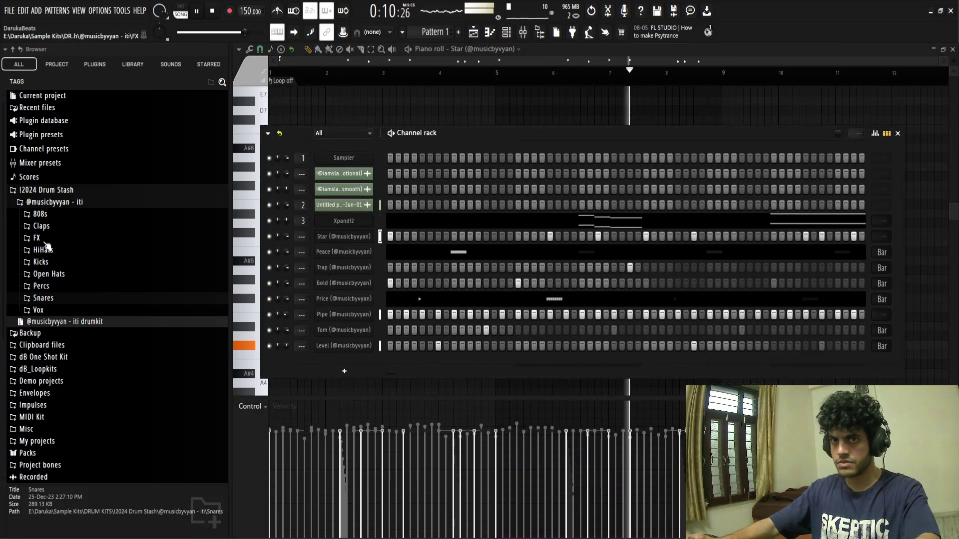
left_click(40, 214)
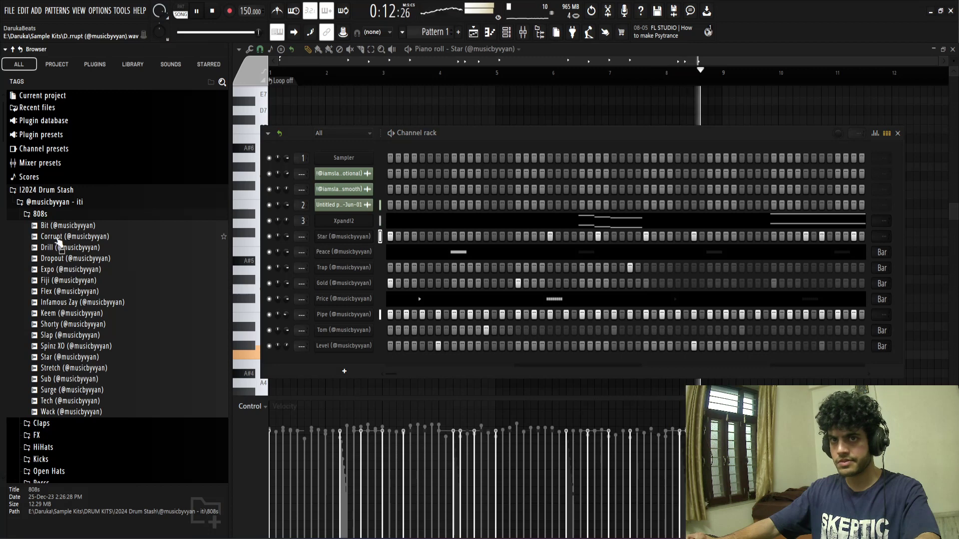
left_click(57, 229)
left_click(60, 237)
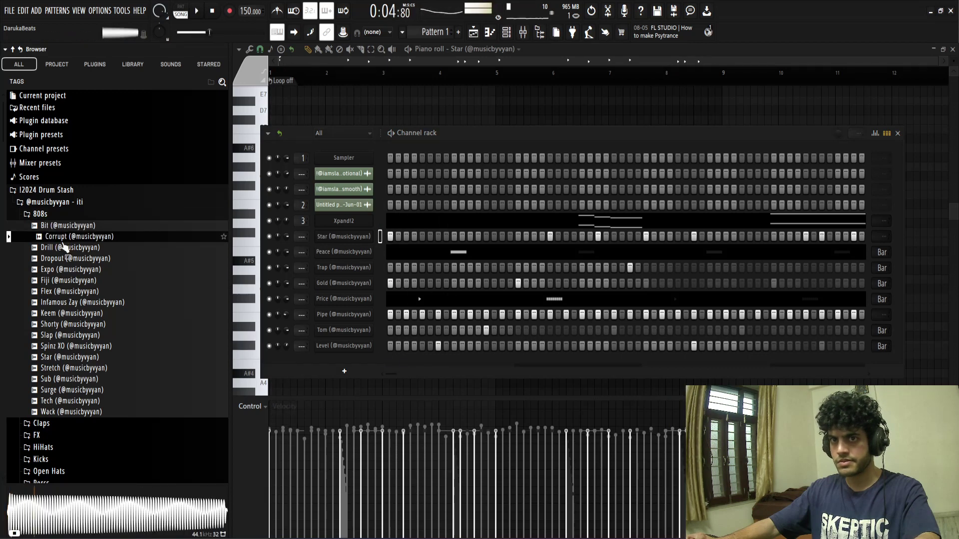
left_click(63, 248)
left_click(63, 259)
left_click(63, 270)
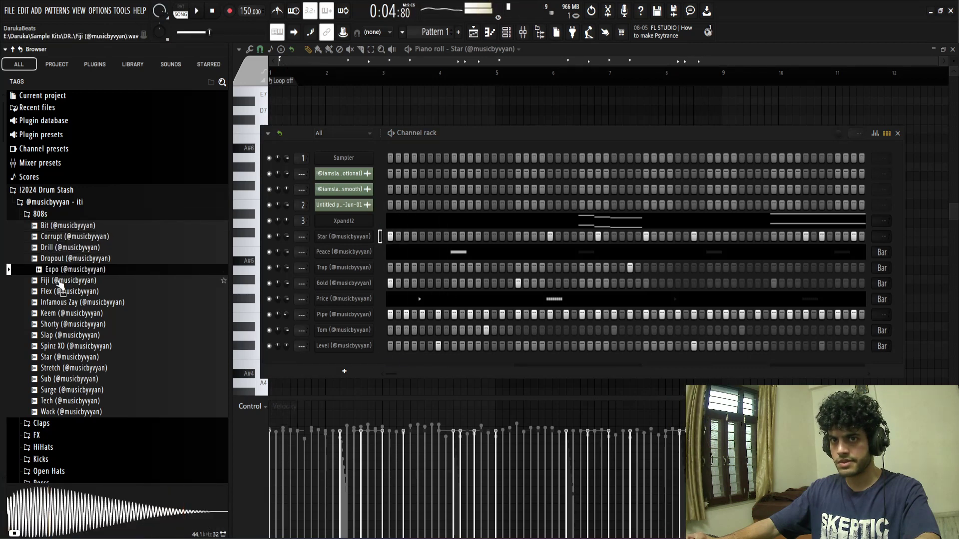
Step: Try the Fiji 808 sample on the Star channel and play it with the beat
left_click(60, 281)
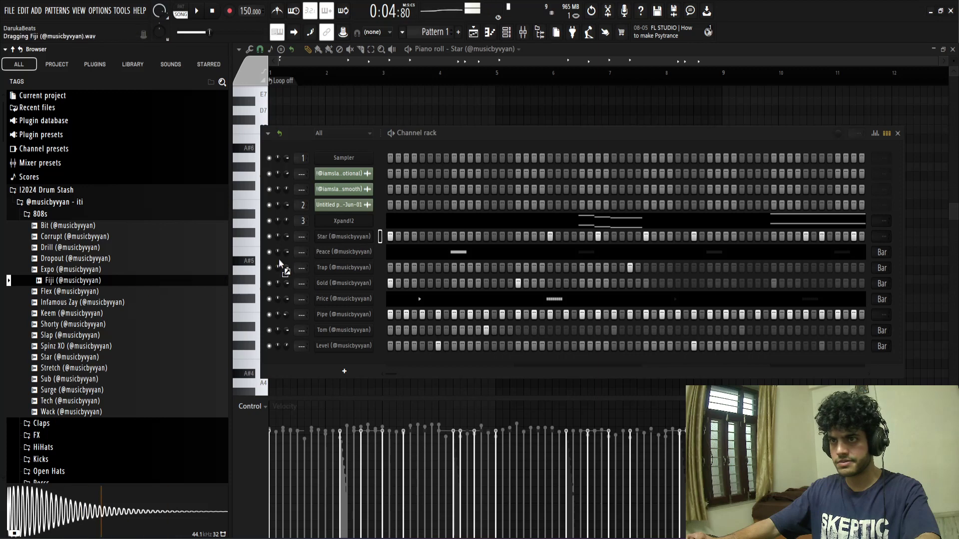
left_click_drag(340, 238, 340, 238)
key("space")
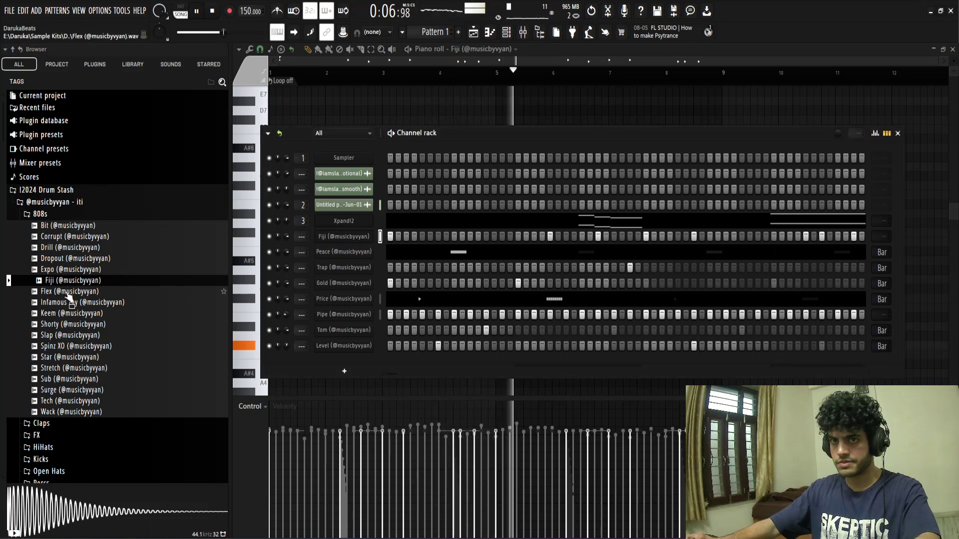
Step: Audition Flex and Infamous Zay, replace the Fiji channel's sample with Infamous Zay, and collapse the kit folder in the browser
key("space")
left_click(68, 292)
left_click(68, 303)
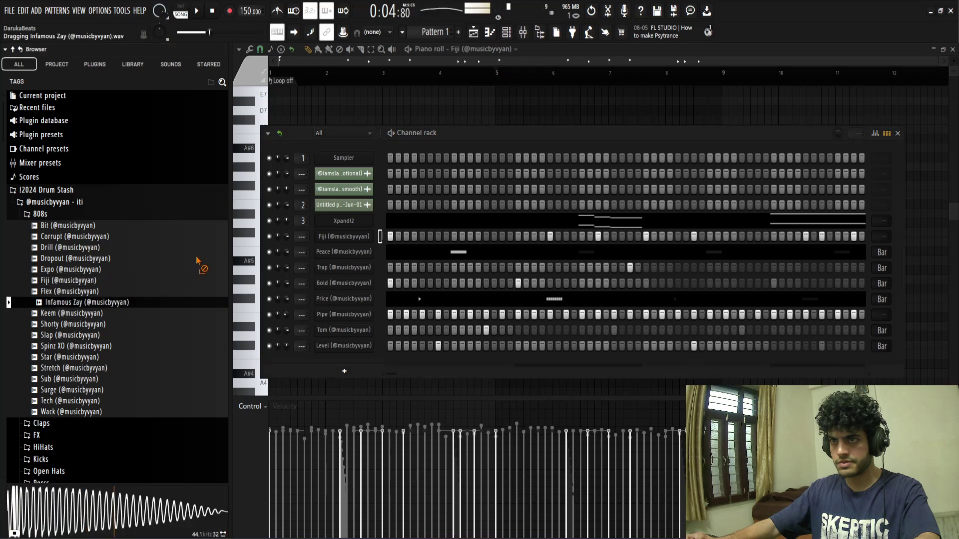
left_click_drag(332, 239, 332, 240)
key("space")
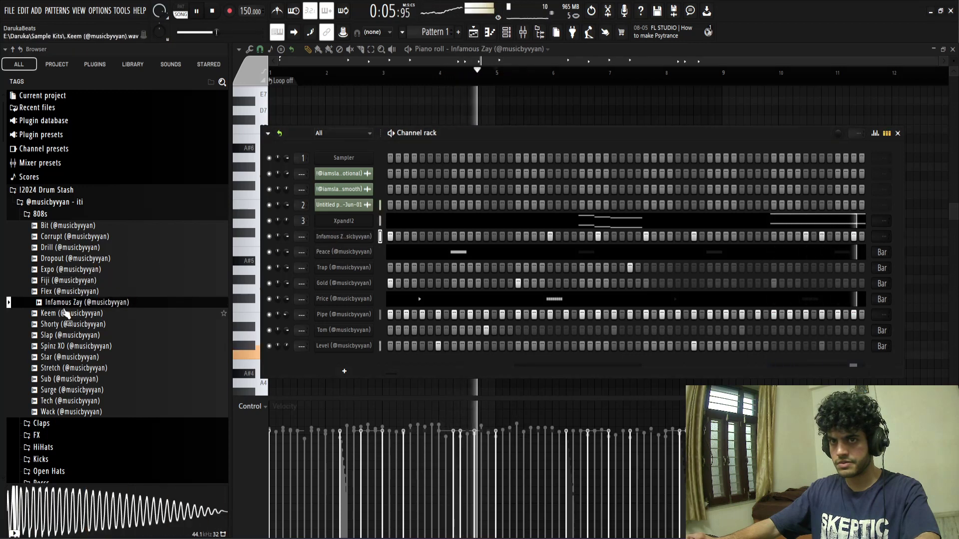
left_click(83, 214)
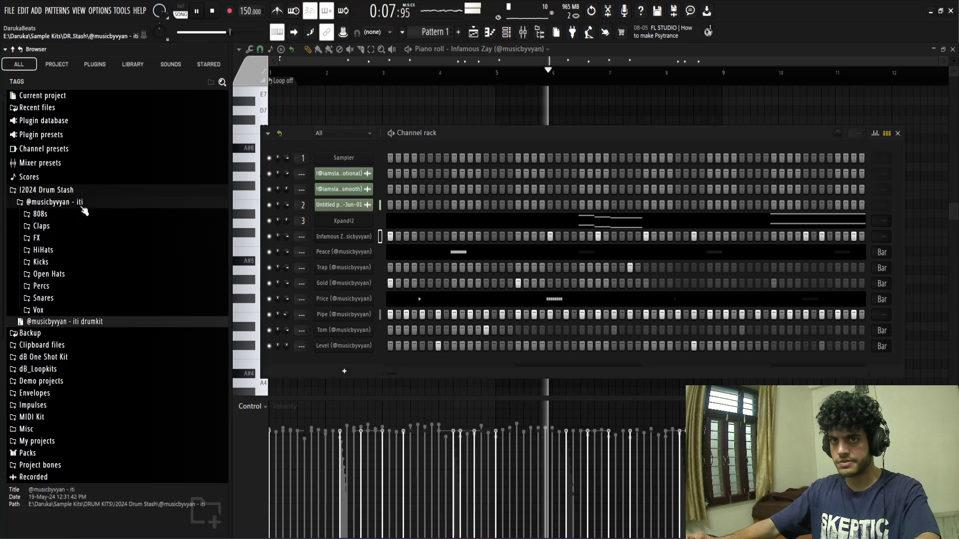
left_click(81, 203)
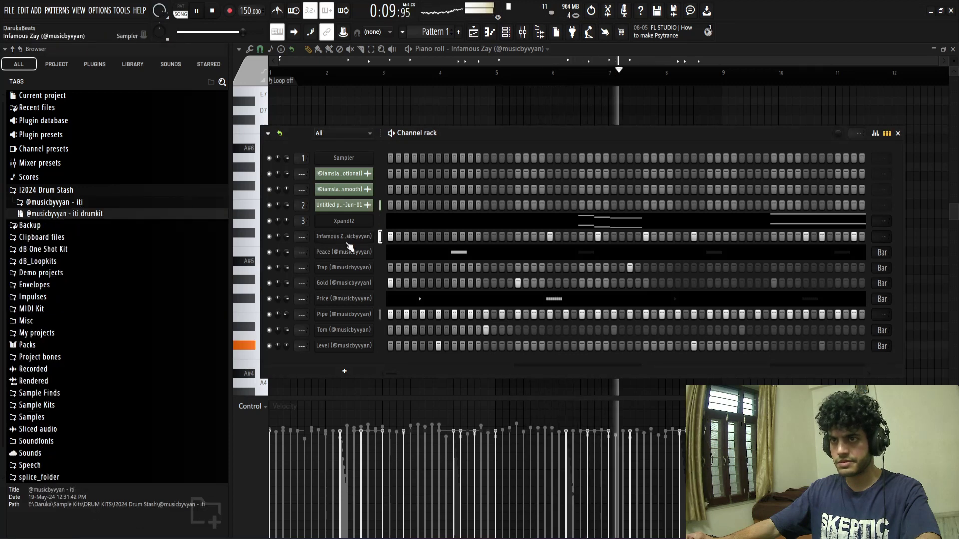
Step: Raise the Infamous Zay channel's volume slightly in its sampler settings and collapse the !2024 Drum Stash folder
left_click(349, 236)
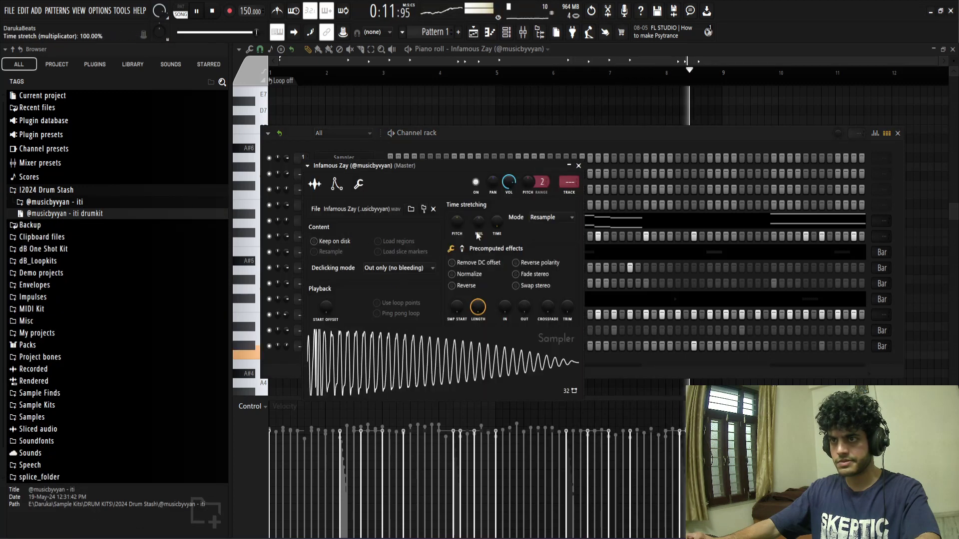
right_click(500, 221)
left_click(572, 226)
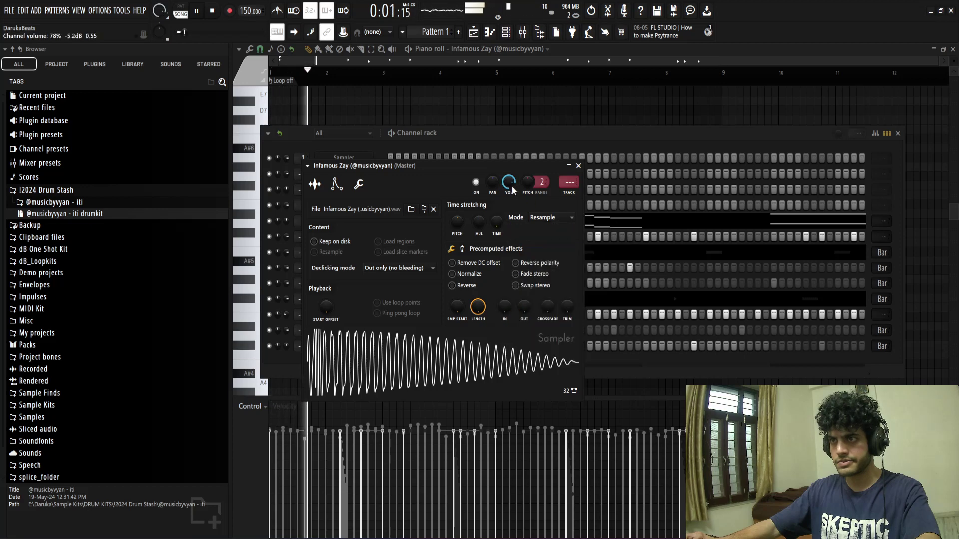
left_click_drag(509, 184, 509, 178)
left_click(578, 165)
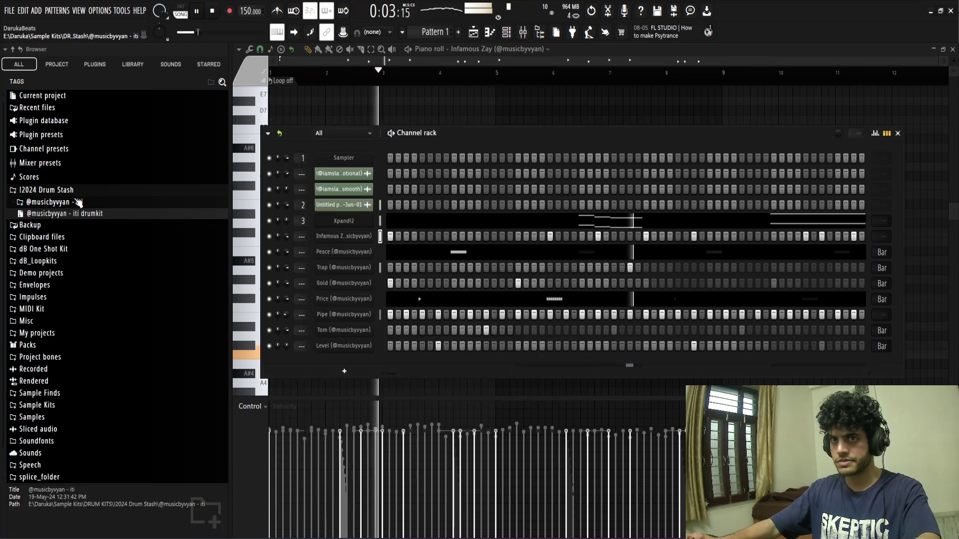
left_click(68, 192)
Step: Try the Infamous Zay notes one octave higher in the piano roll and shift them back down an octave
right_click(334, 236)
left_click(390, 236)
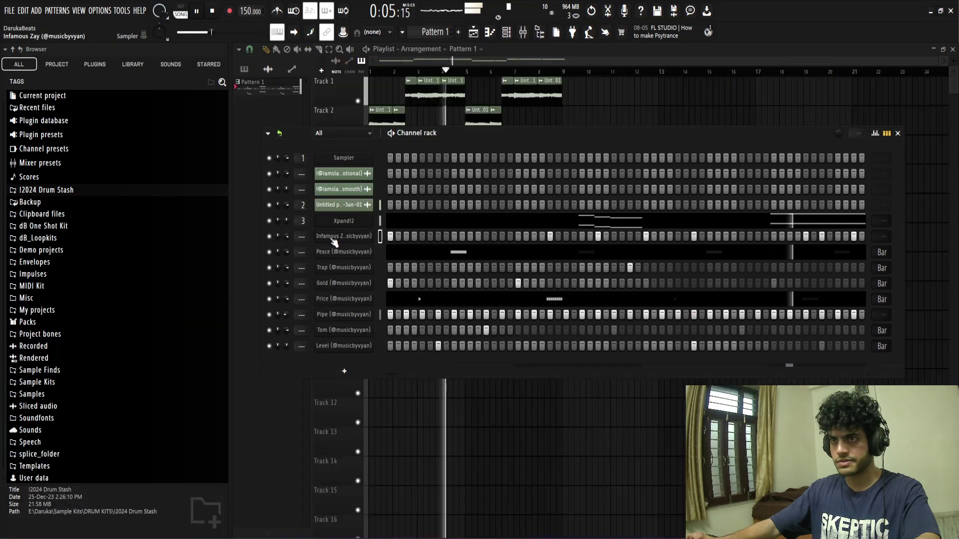
right_click(336, 239)
left_click(380, 237)
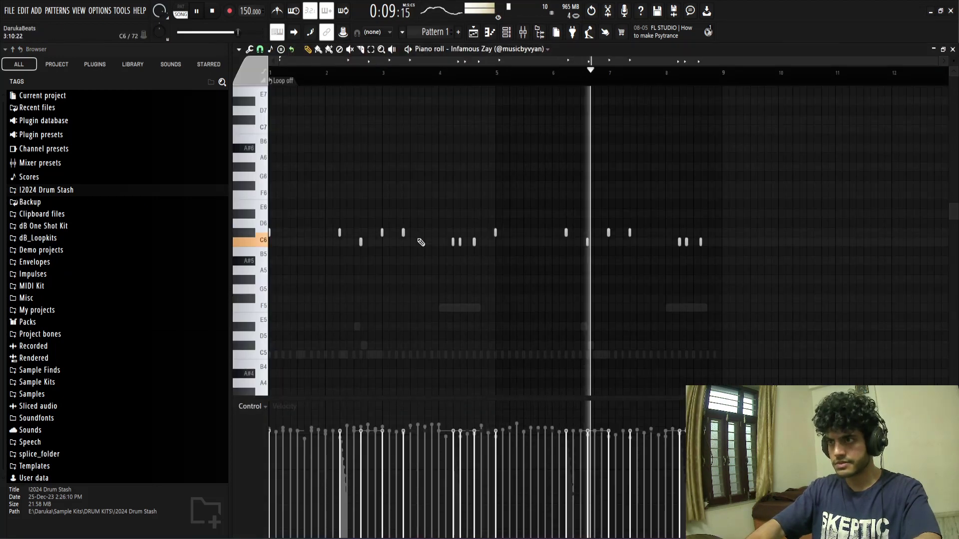
key("ctrl+Down")
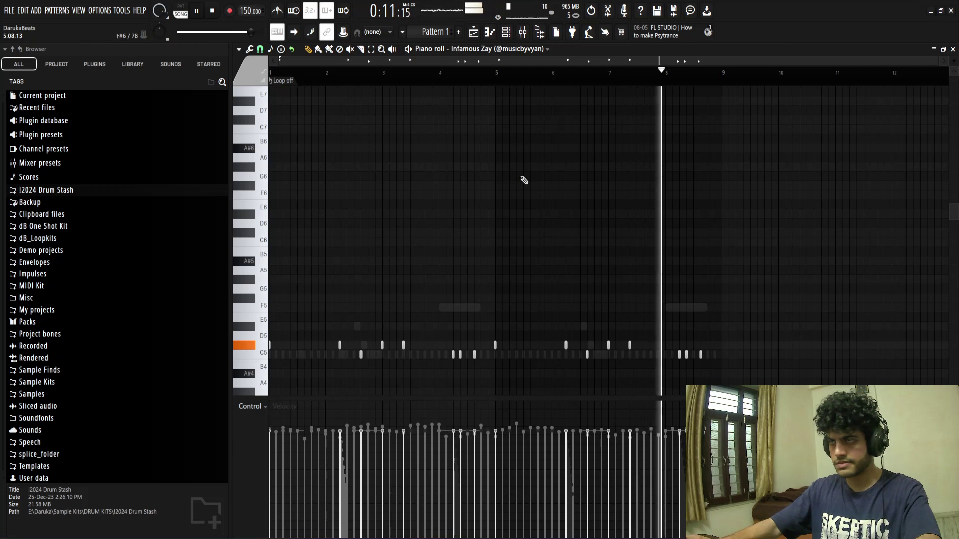
Step: Thin the Infamous Zay pattern by deleting the second C#5 note in bar 3 and the middle C5 note in bar 4
left_click(474, 33)
left_click(506, 32)
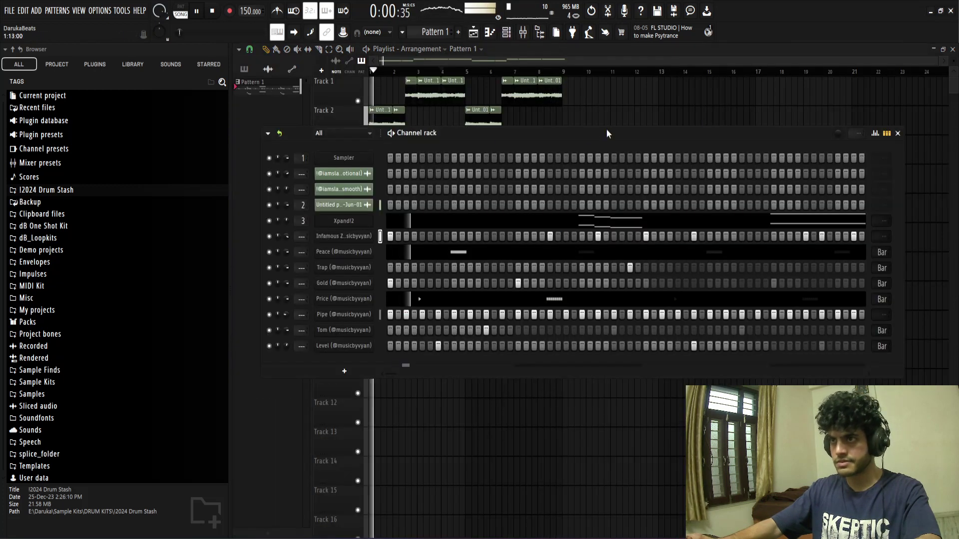
left_click(507, 32)
double_click(482, 143)
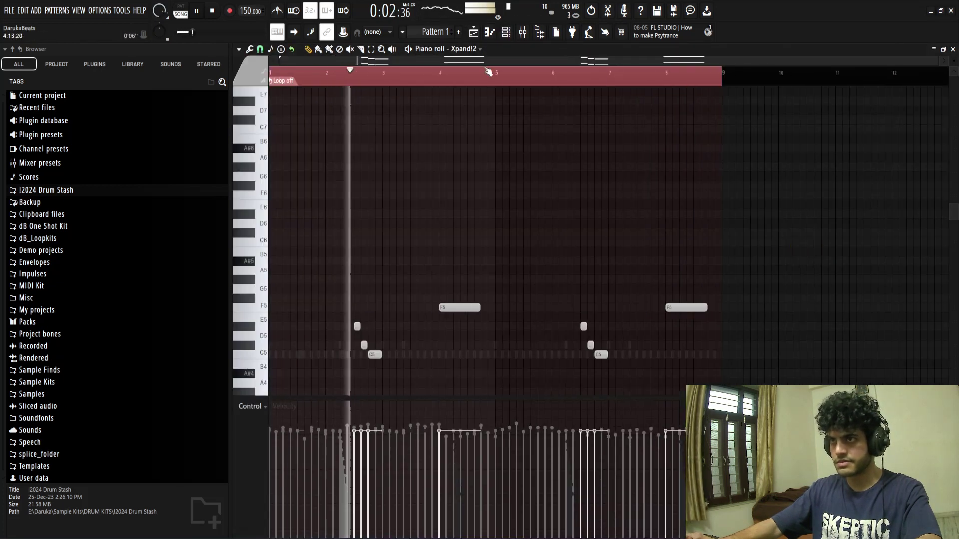
left_click(472, 50)
left_click(498, 223)
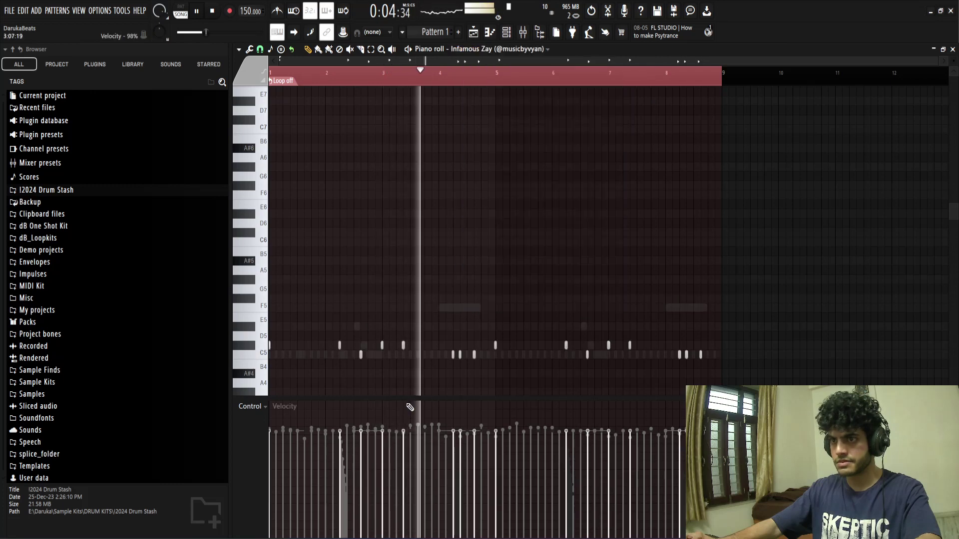
right_click(403, 345)
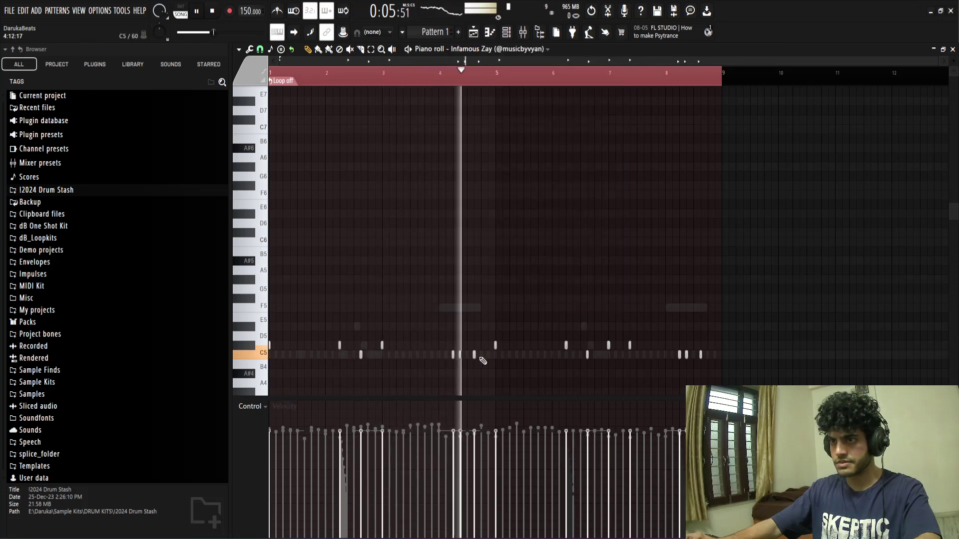
right_click(461, 355)
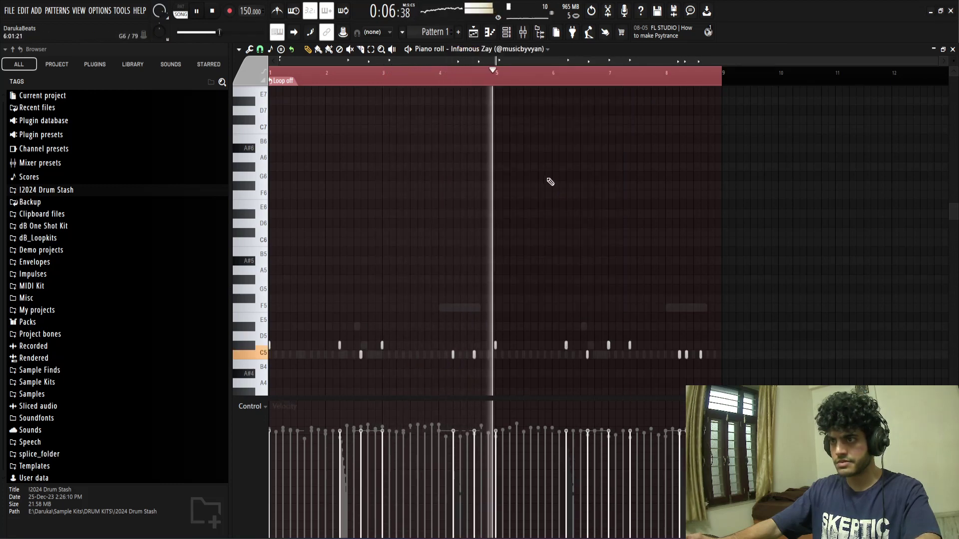
Step: Route the channels from Infamous Zay through Level to consecutive mixer tracks starting at Insert 4
key("F5")
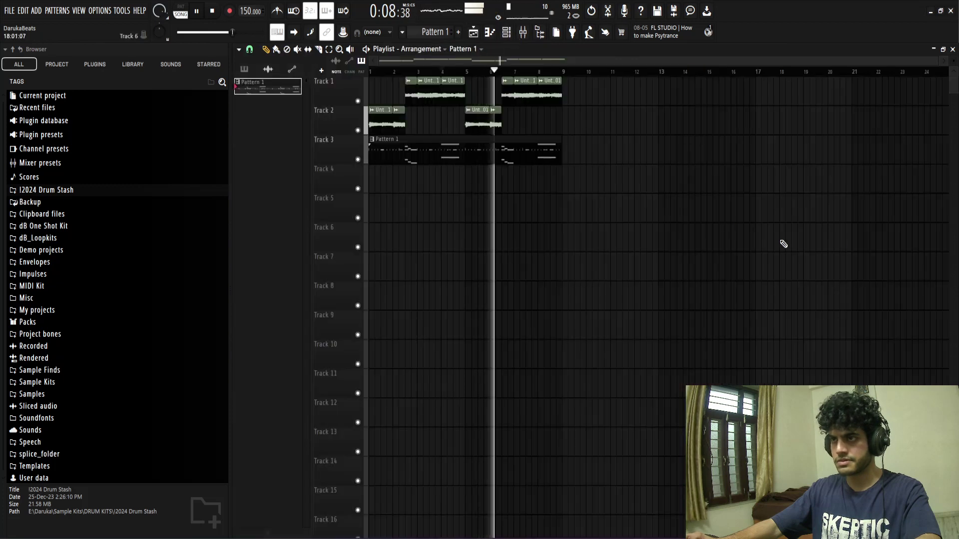
left_click(506, 31)
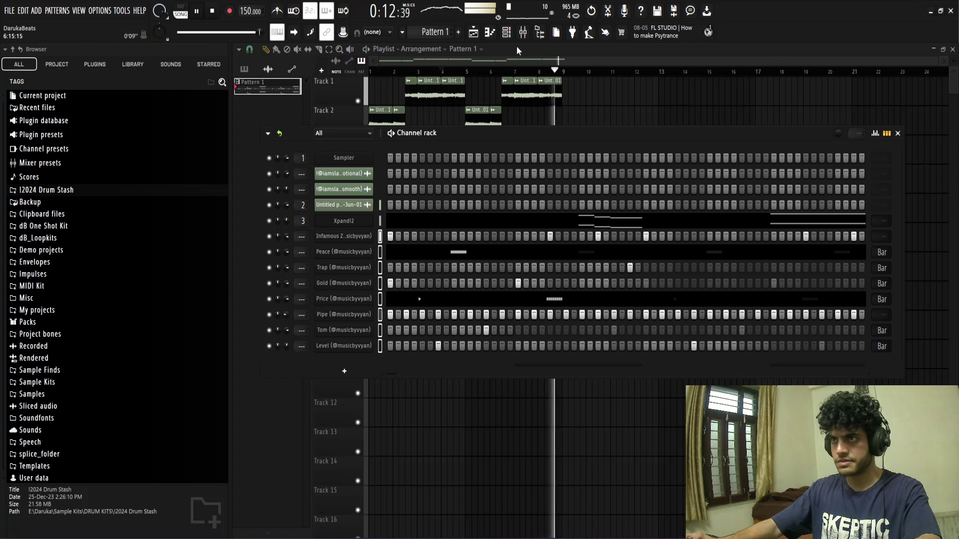
key("F9")
left_click(484, 204)
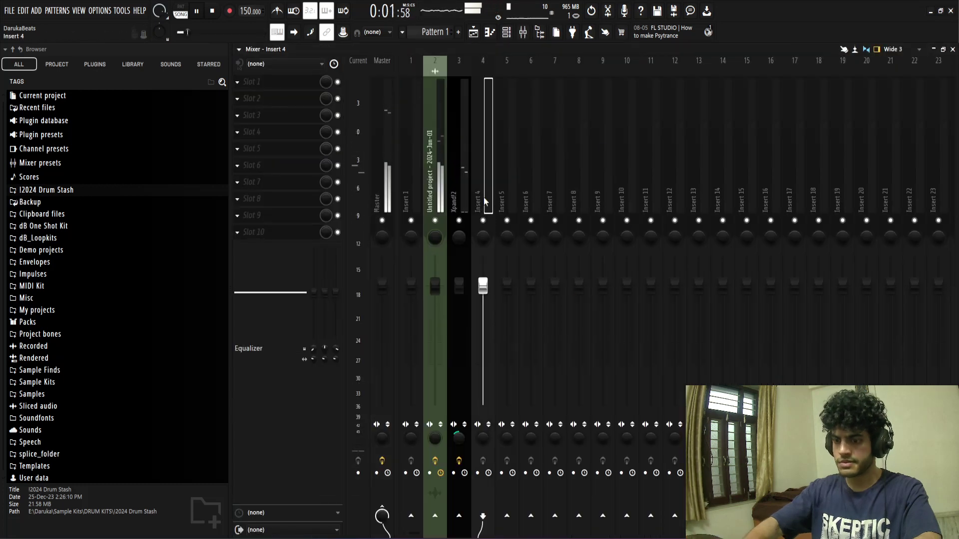
Step: Lower the Untitled project and Xpand!2 mixer tracks to -1.2 dB each and the Infamous Zay track to -1.9 dB
left_click(435, 184)
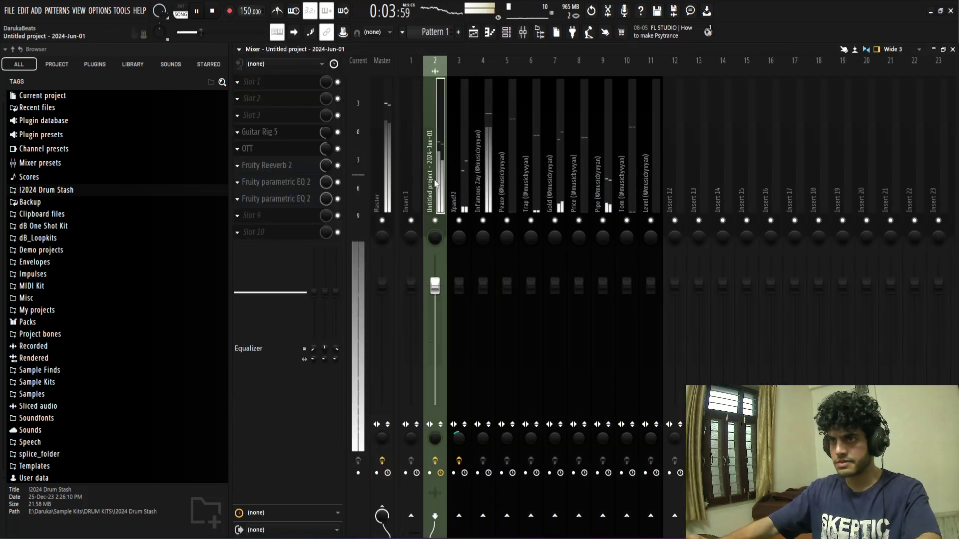
left_click(458, 203, "ctrl+shift")
left_click_drag(461, 288, 459, 292)
left_click(487, 200)
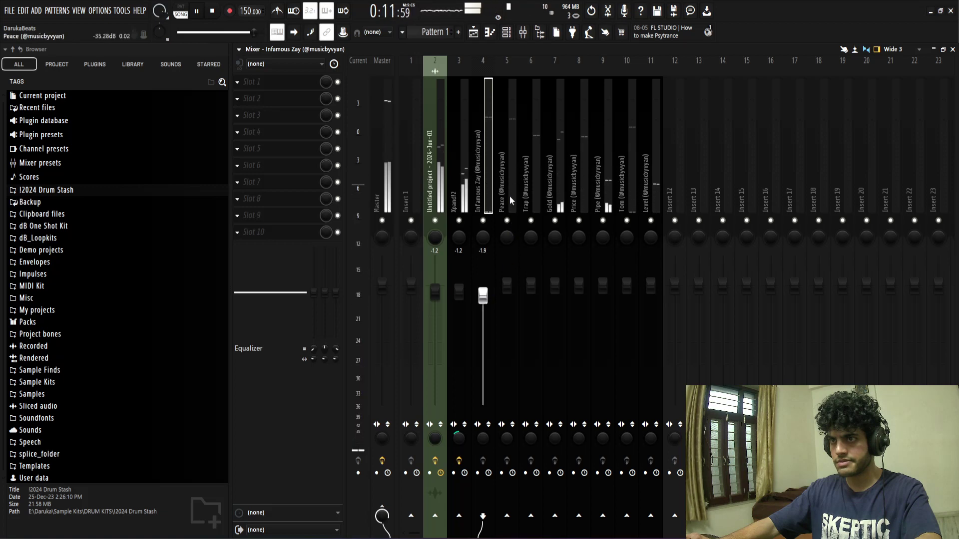
Step: Set the mixer levels of Peace to -2.2 dB, Trap to -2.1 dB and Gold to -1.9 dB, panning Trap right and Gold left
left_click_drag(506, 286, 554, 288)
left_click(532, 211)
left_click_drag(555, 237, 554, 247)
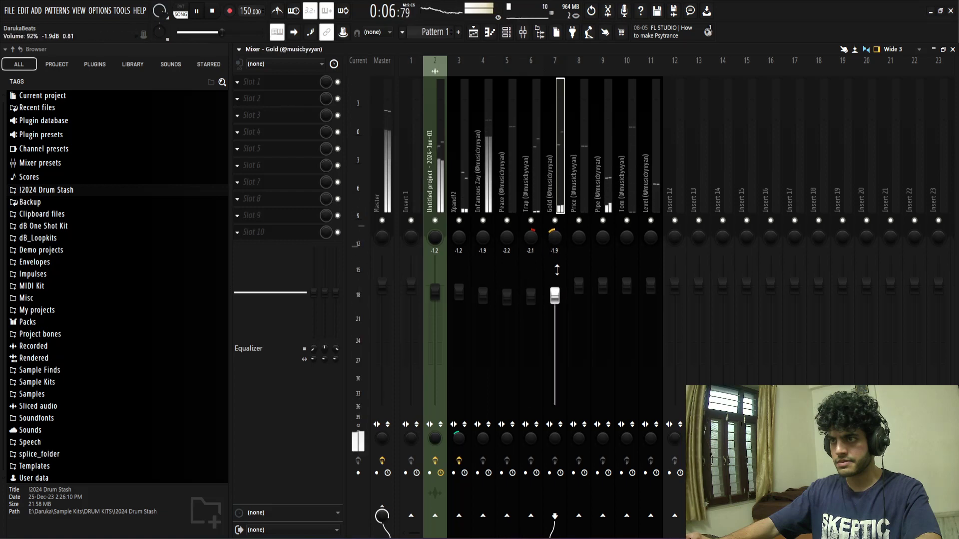
Step: Lower the Price track to -5.8 dB with adjusted stereo separation, and set the Pipe track to -1.8 dB
left_click_drag(578, 286, 579, 301)
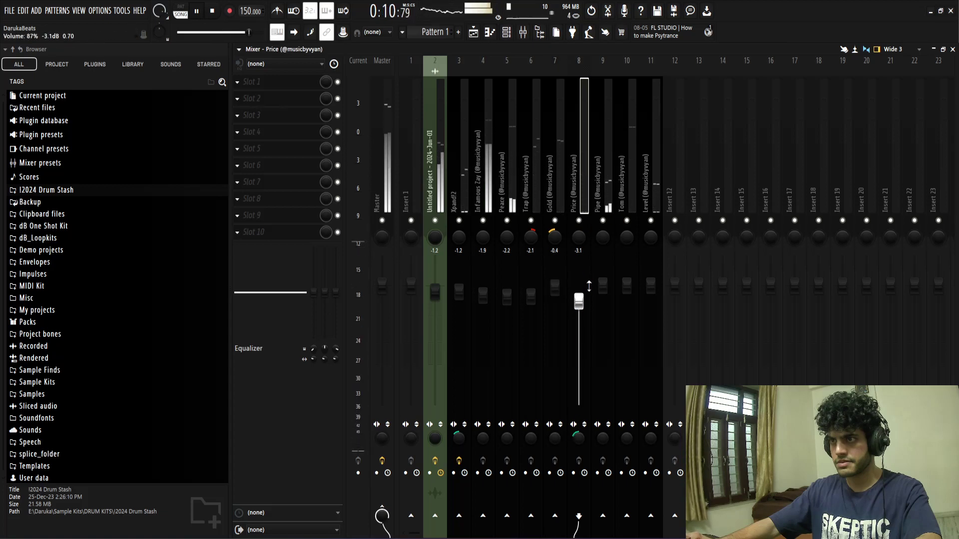
left_click_drag(579, 309, 579, 314)
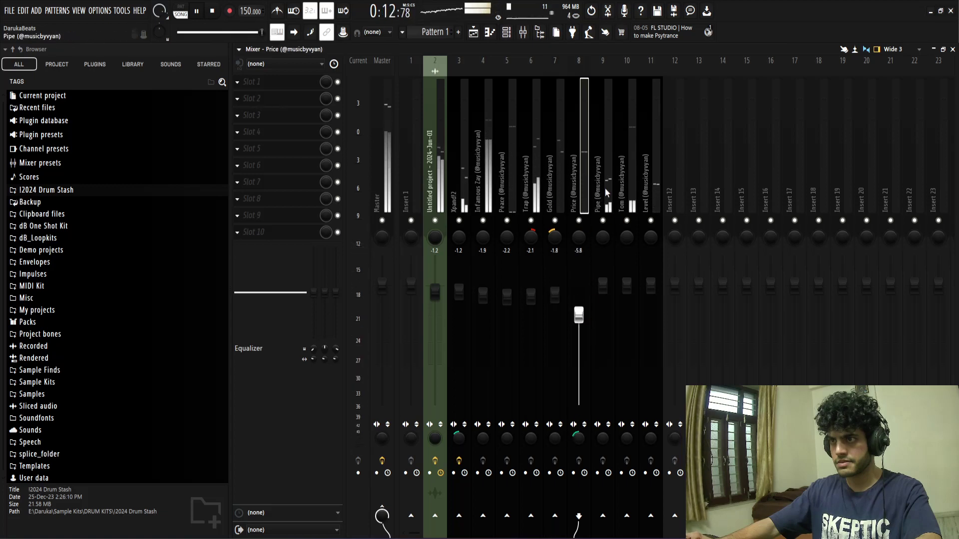
left_click(603, 287)
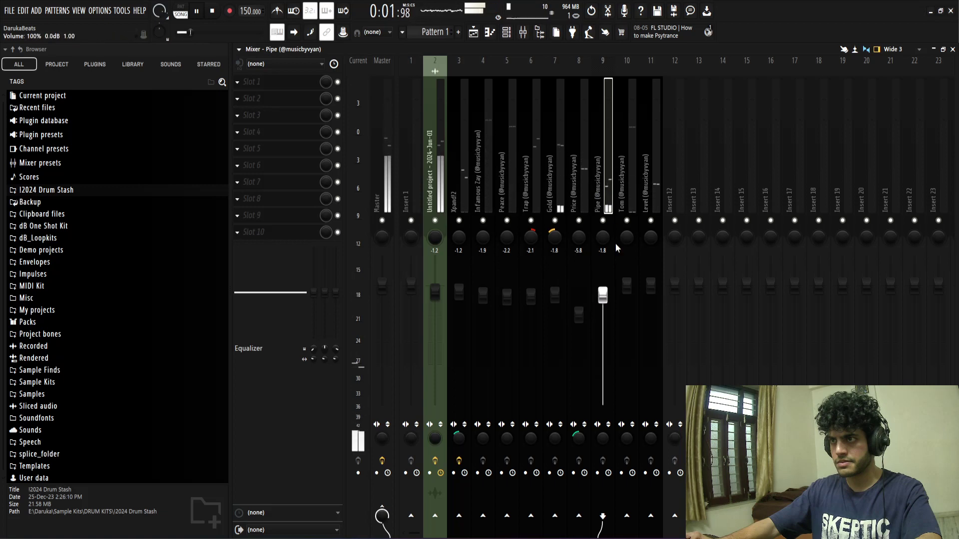
Step: Rebalance Gold to -3.5 dB, Price to -6.1 dB, Pipe to -1.2 dB and Tom to -5.4 dB, panning Tom left and Level right
left_click_drag(555, 295, 626, 296)
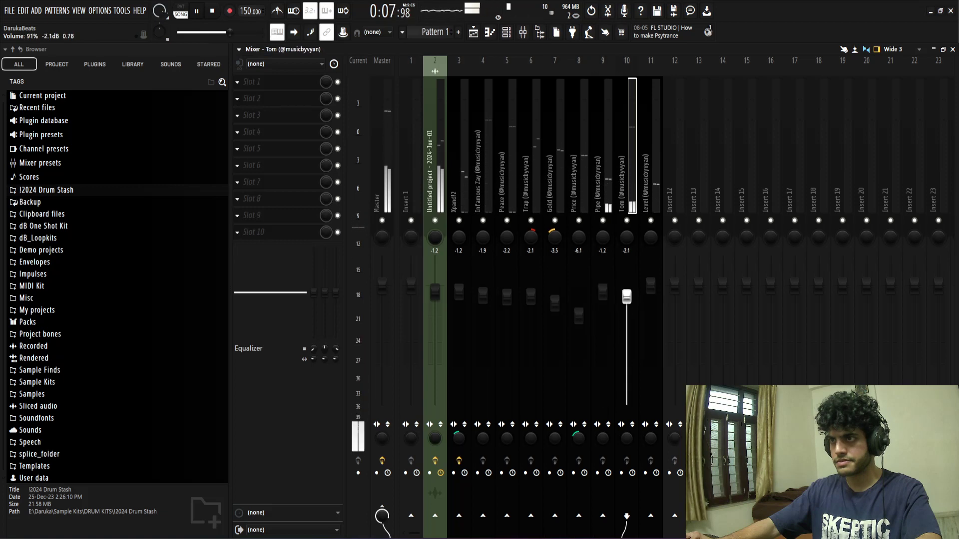
left_click_drag(624, 244, 625, 250)
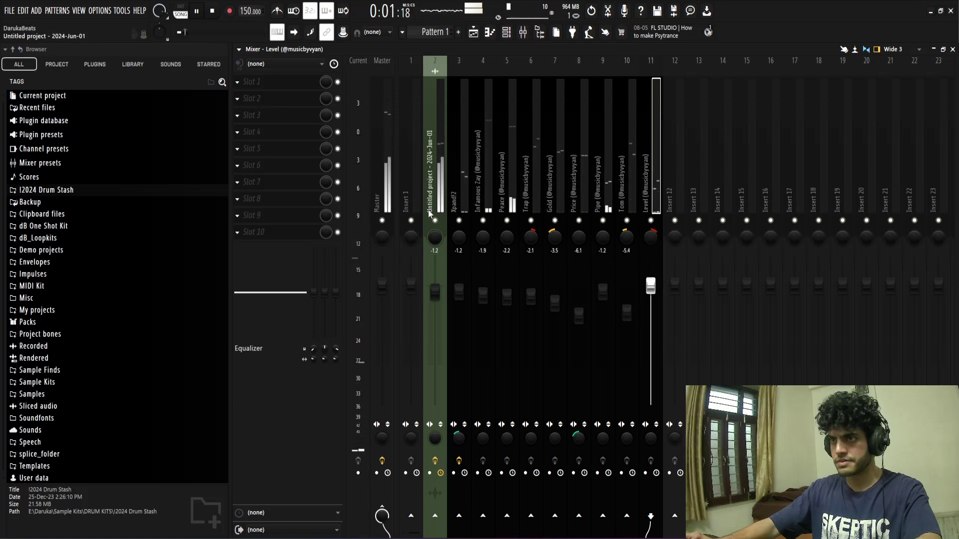
Step: Delete the Edison plugin from slot 5 of the Master mixer track
left_click(381, 198)
left_click(239, 150)
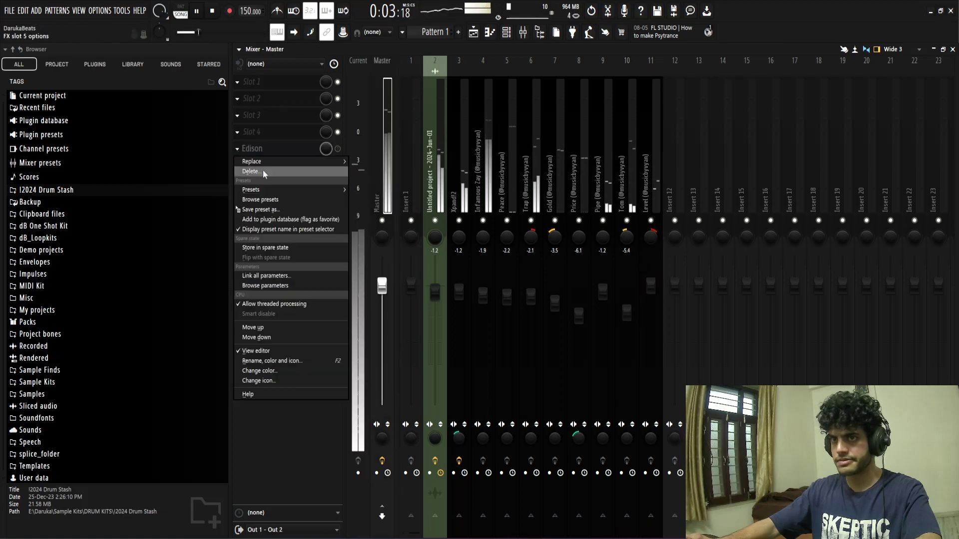
left_click(263, 171)
left_click(512, 310)
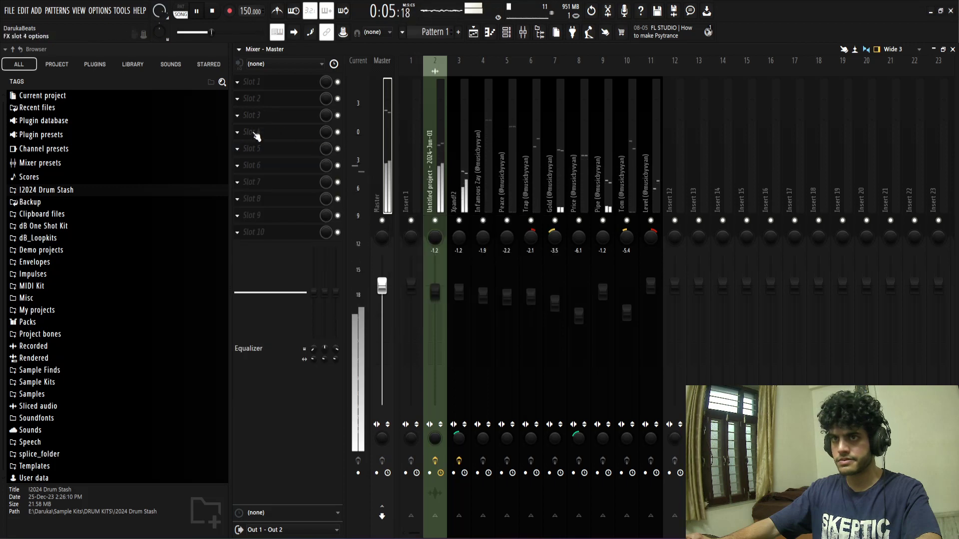
Step: Add a Fruity Limiter to slot 4 of the Master track, adjust its gain and set the soft saturation threshold to -2.0 dB
left_click(255, 134)
left_click(382, 380)
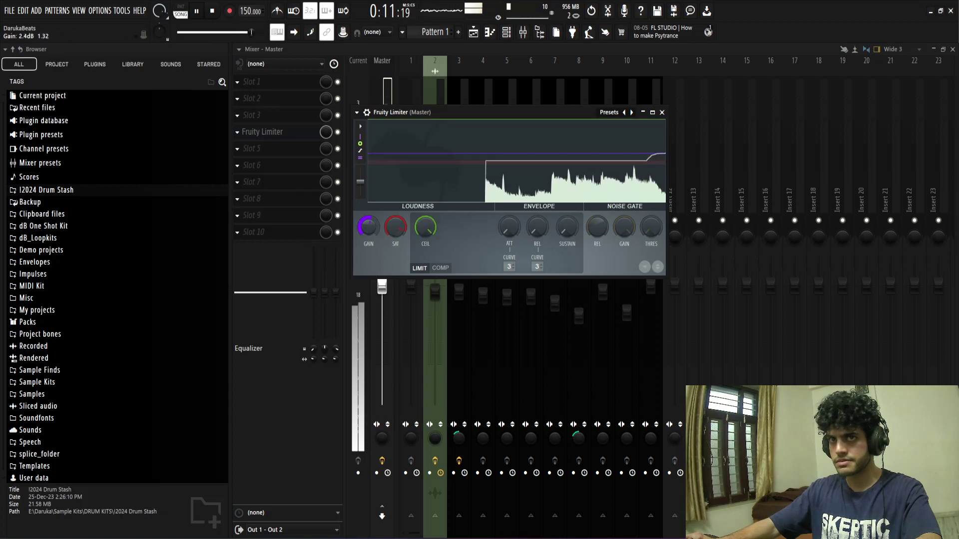
left_click_drag(369, 227, 369, 224)
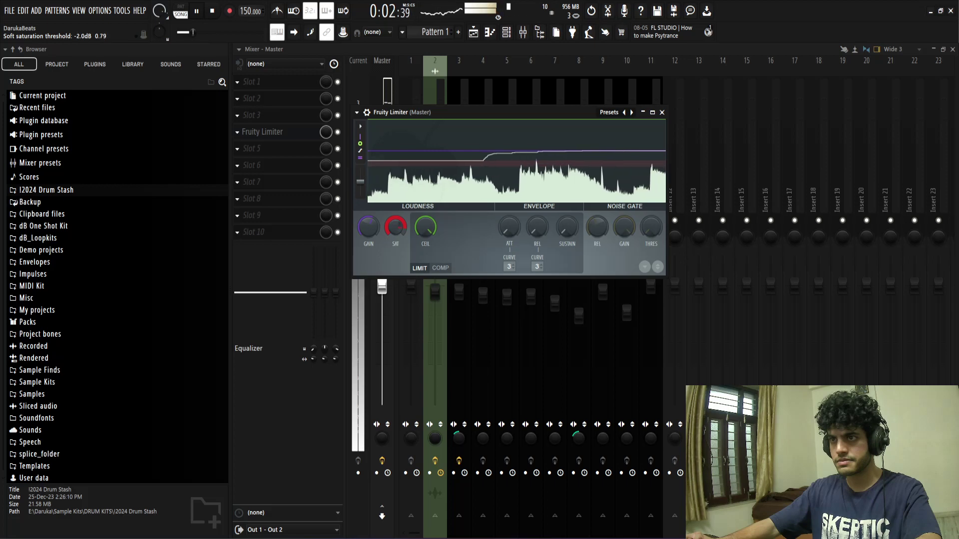
left_click(662, 112)
Step: Reset the Infamous Zay mixer track's level and lower it to -0.5 dB
left_click(483, 297)
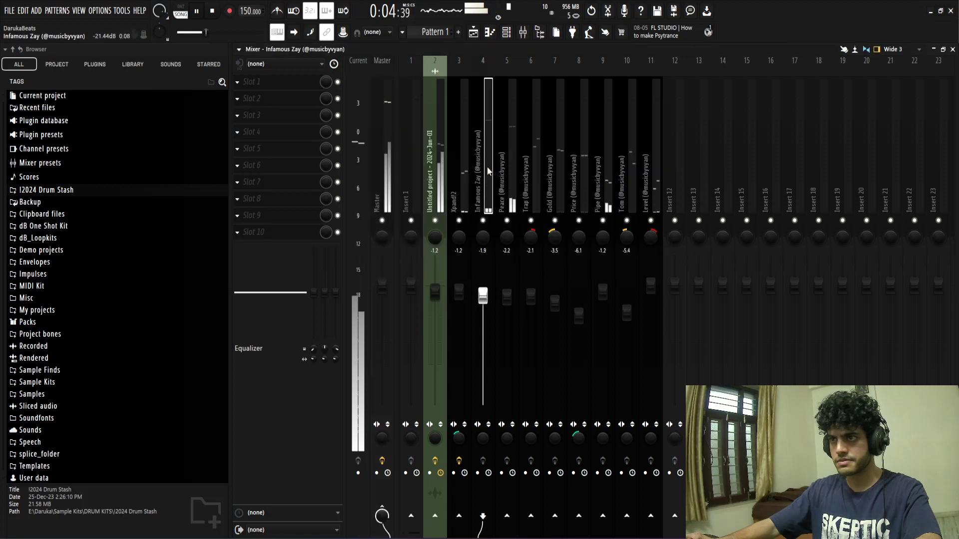
right_click(483, 298)
left_click(490, 304)
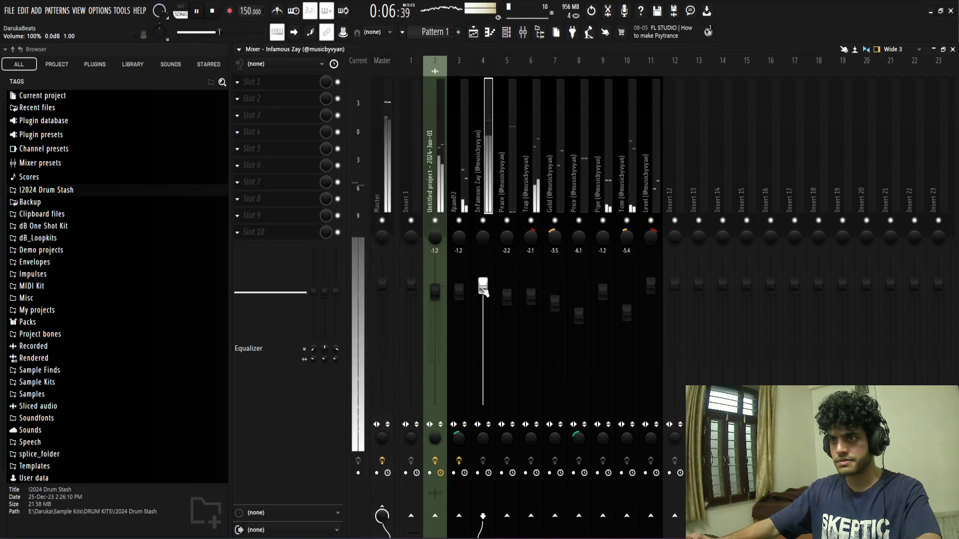
right_click(482, 286)
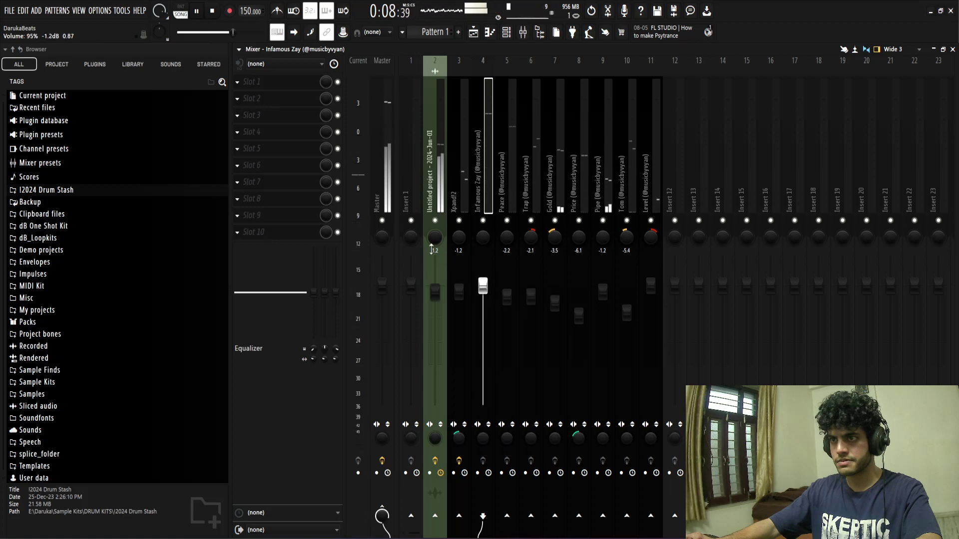
left_click(387, 170)
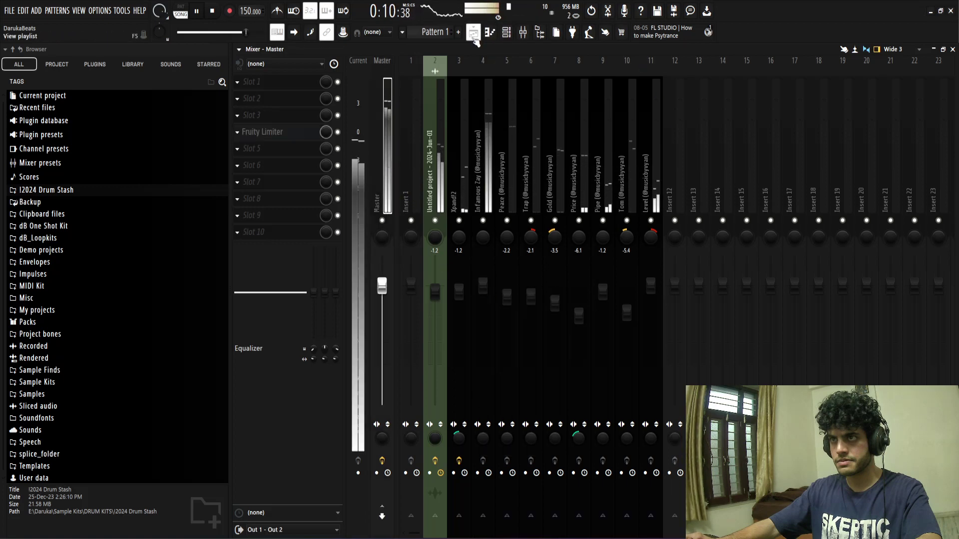
left_click_drag(482, 285, 483, 288)
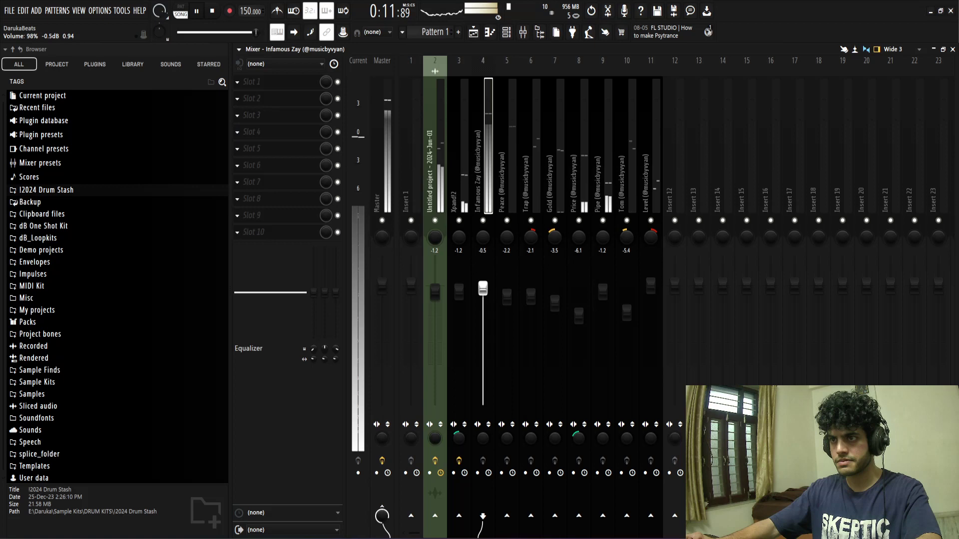
Step: Remove the Pattern 1 clip from the playlist arrangement and split Pattern 1 by channel
left_click(473, 33)
key("space")
right_click(542, 156)
right_click(279, 86)
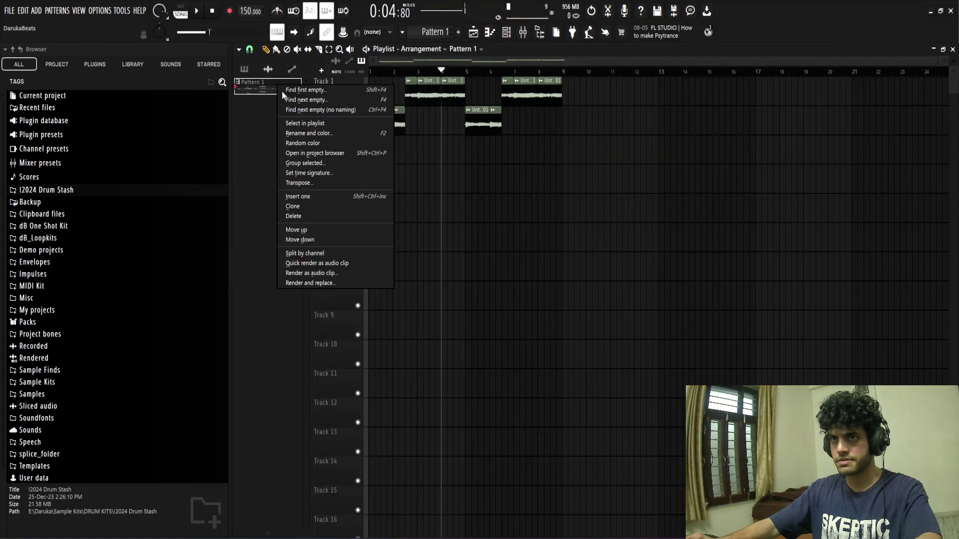
left_click(304, 254)
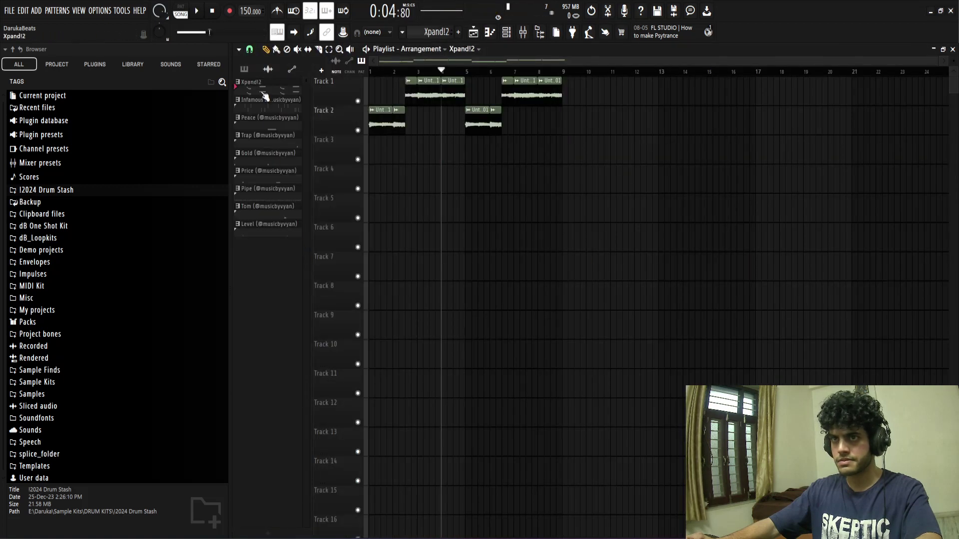
Step: Place all the split patterns on Tracks 5 to 13 from bar 1, and extend the Trap, Gold and Price clips to bar 9
left_click(271, 234, "shift")
left_click_drag(248, 85, 378, 214)
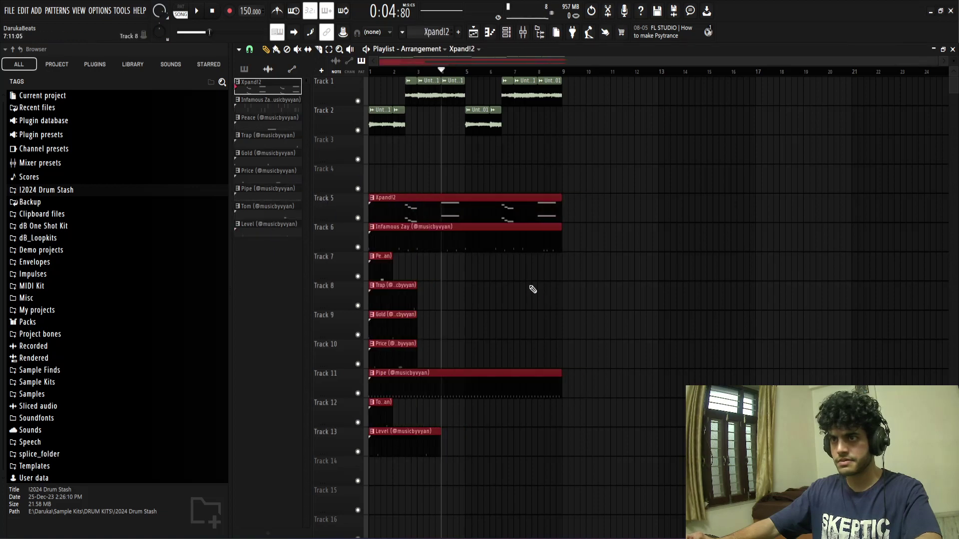
left_click(530, 287, "ctrl")
left_click_drag(455, 297, 406, 344)
left_click_drag(416, 296, 559, 295)
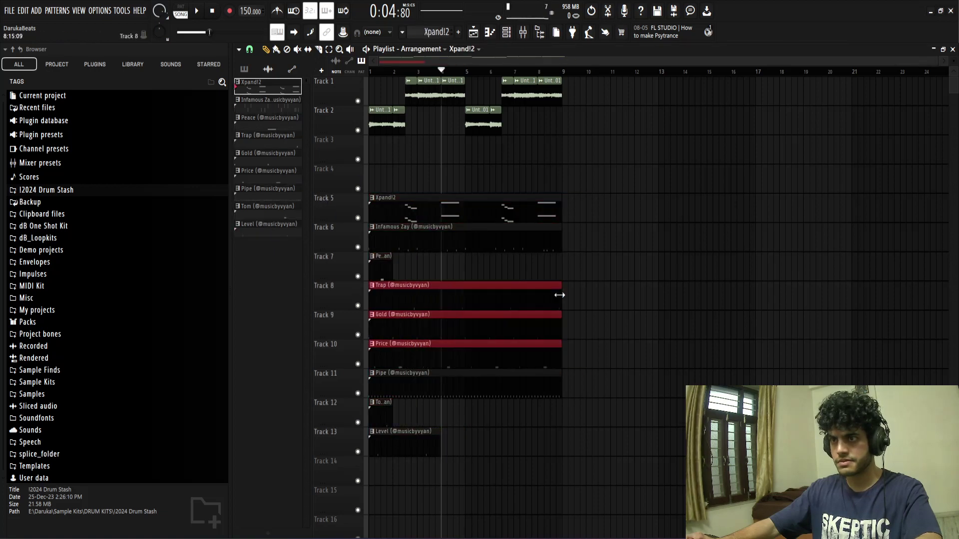
Step: Extend the Peace, Tom and Level clips so that they run until bar 9
left_click(407, 278)
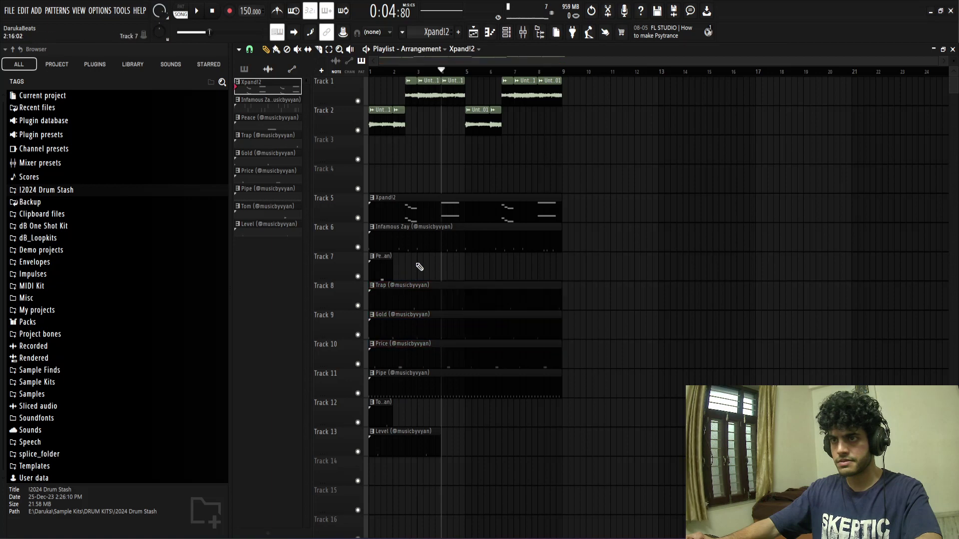
left_click_drag(393, 400, 495, 400)
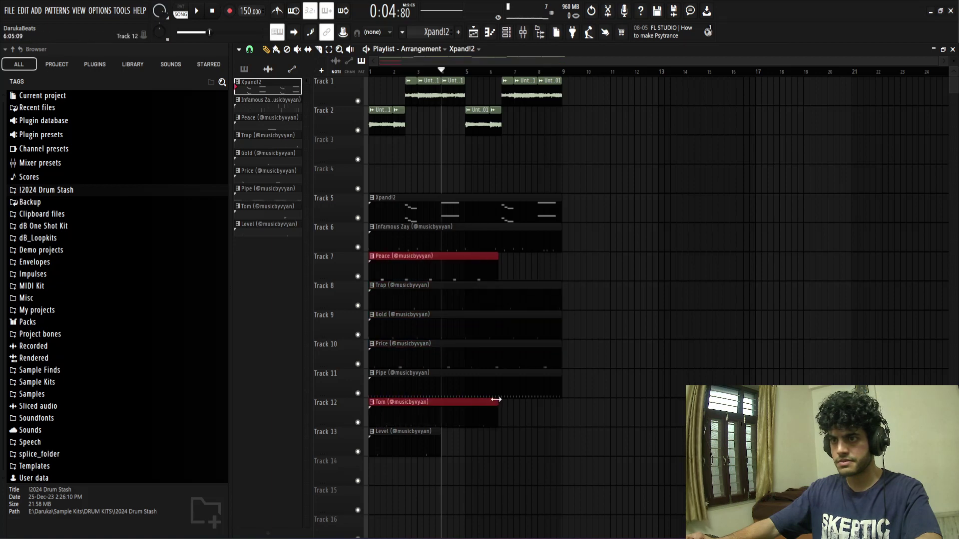
left_click(435, 439)
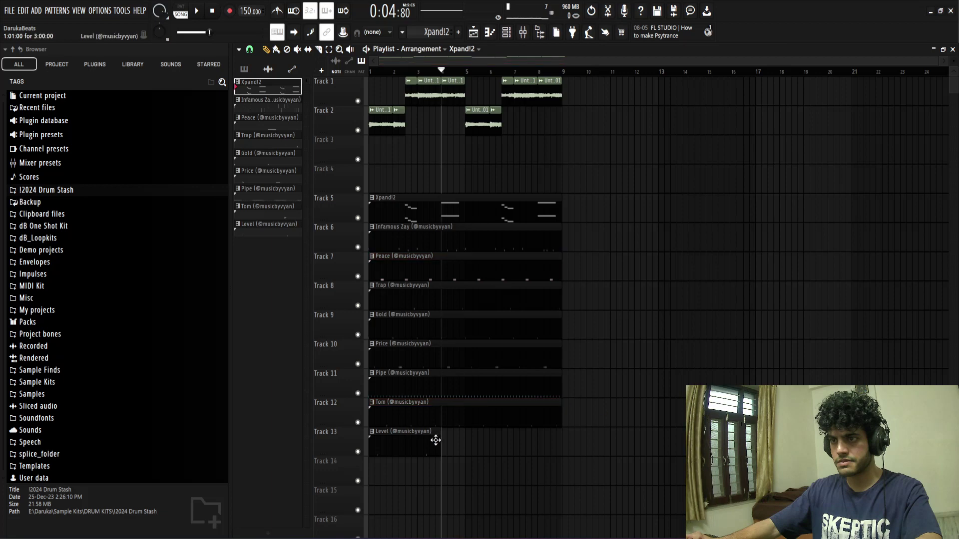
left_click_drag(441, 430, 537, 432)
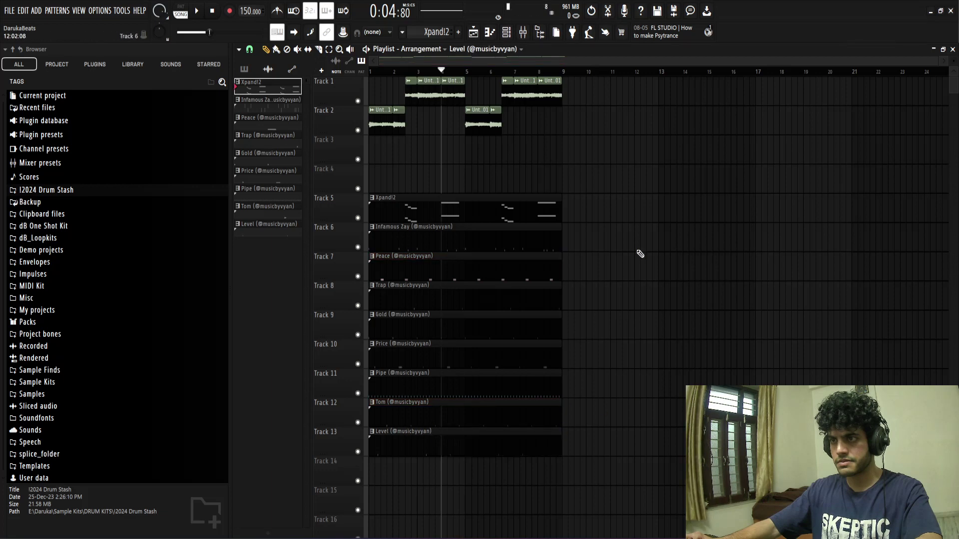
Step: Duplicate the pattern clips on Tracks 5 to 13 at bar 9 and delete the originals from the first eight bars
left_click_drag(630, 223, 378, 485)
key("ctrl+b")
left_click(524, 211, "ctrl")
key("ctrl+b")
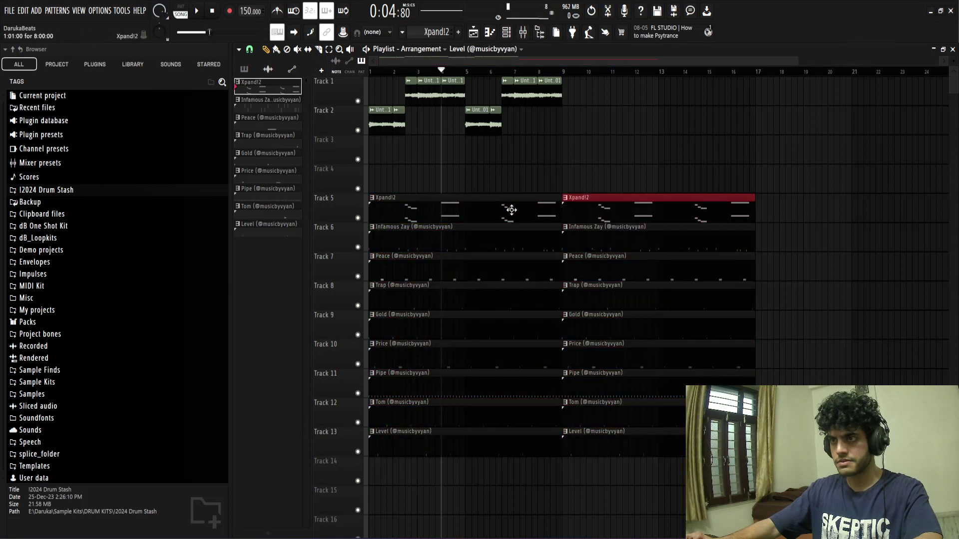
left_click_drag(475, 212, 442, 470)
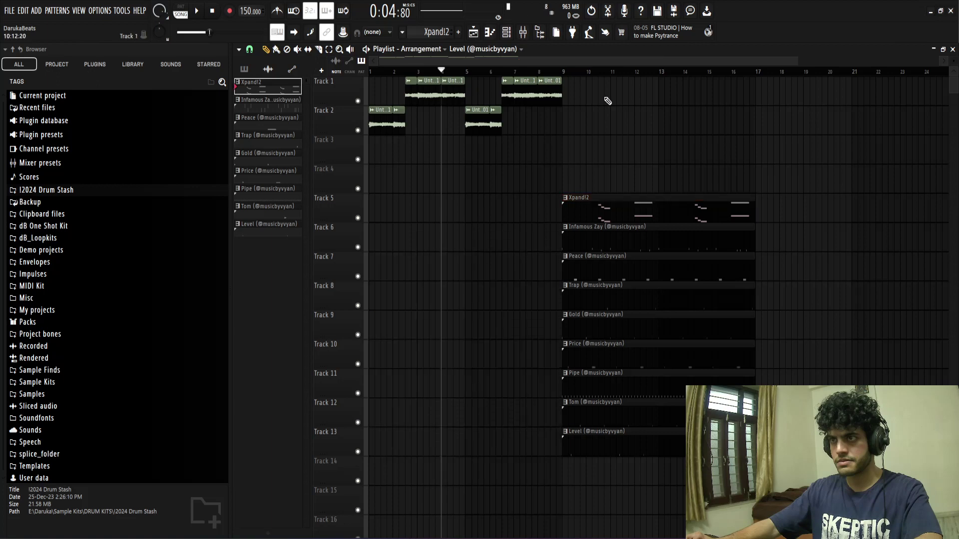
Step: Duplicate the audio clips on Tracks 1 and 2 at bar 9, and replace the originals with one continuous clip on Track 2
left_click_drag(607, 101, 369, 131)
key("ctrl+b")
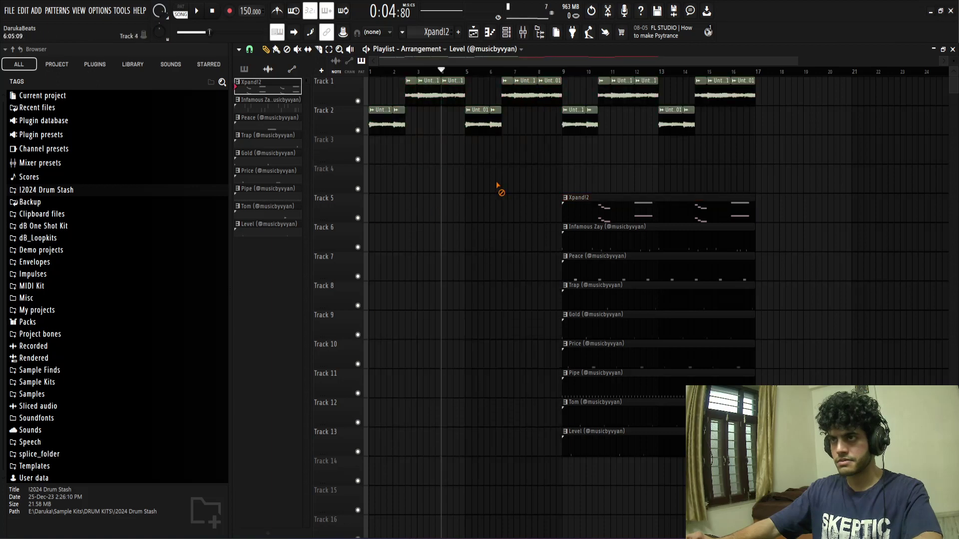
right_click(549, 88)
right_click(434, 92)
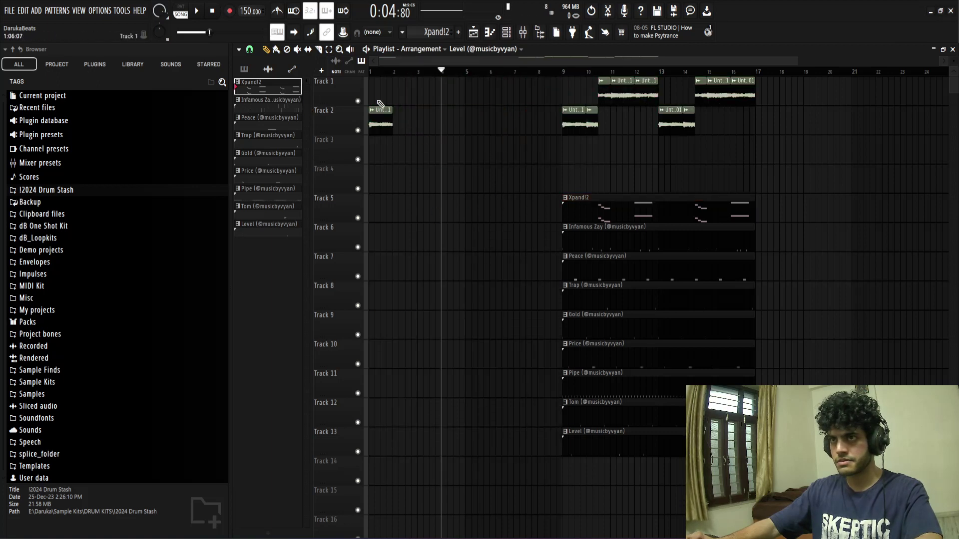
left_click_drag(392, 114, 520, 125)
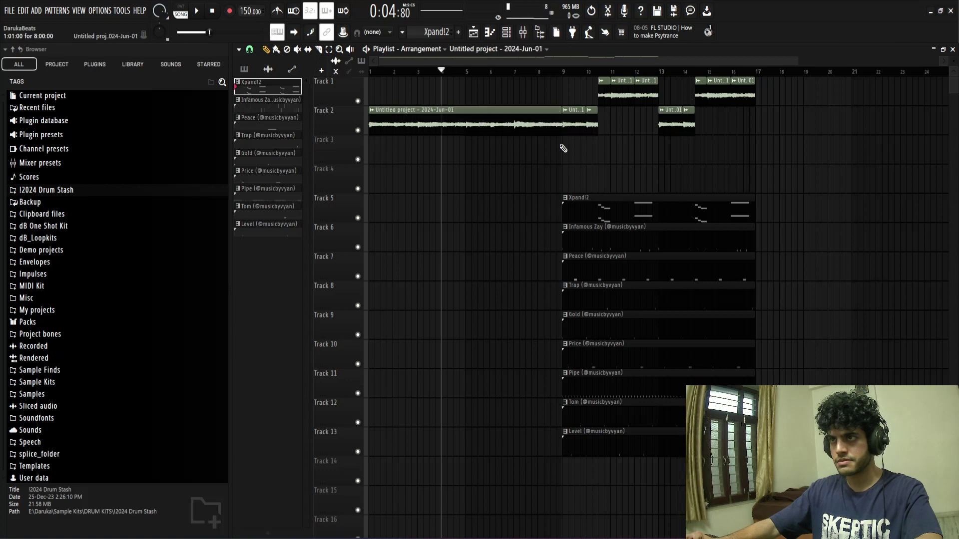
Step: Automate the mix level of slot 8's Fruity parametric EQ 2 on the Untitled project track, low until bar 9 and high from there
left_click(525, 35)
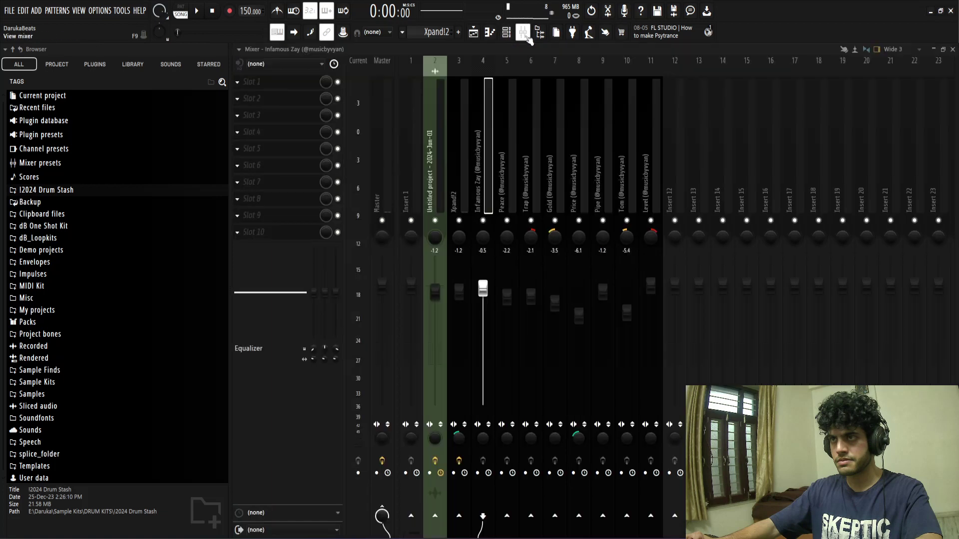
left_click(439, 138)
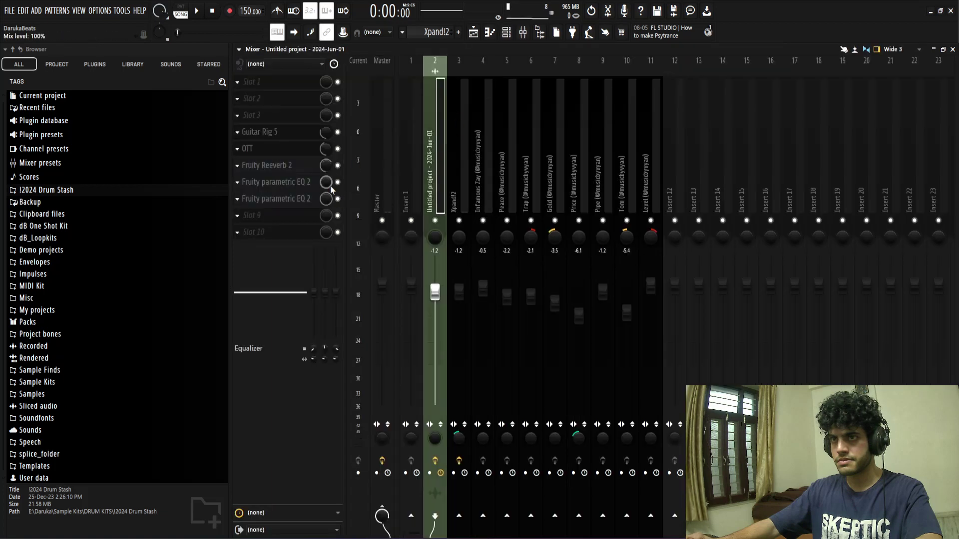
right_click(326, 198)
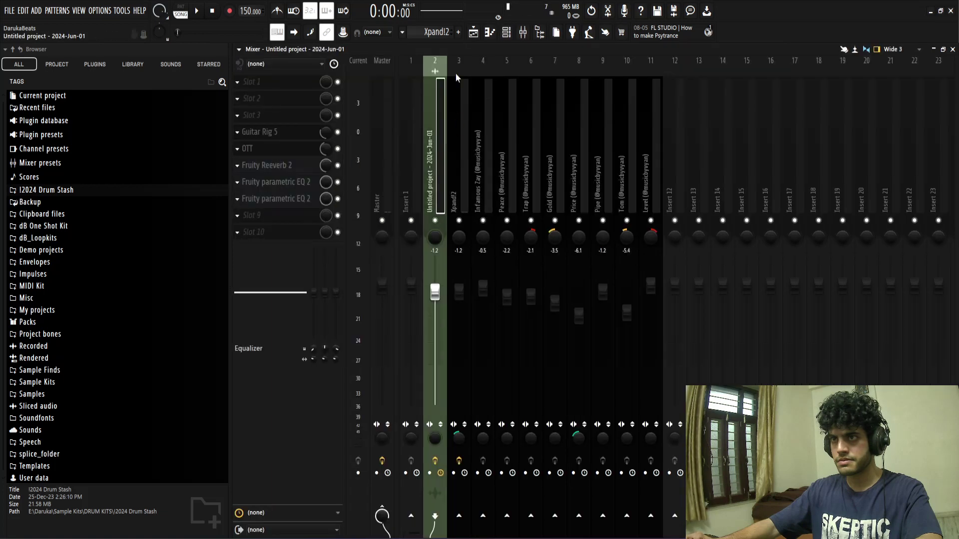
left_click(474, 32)
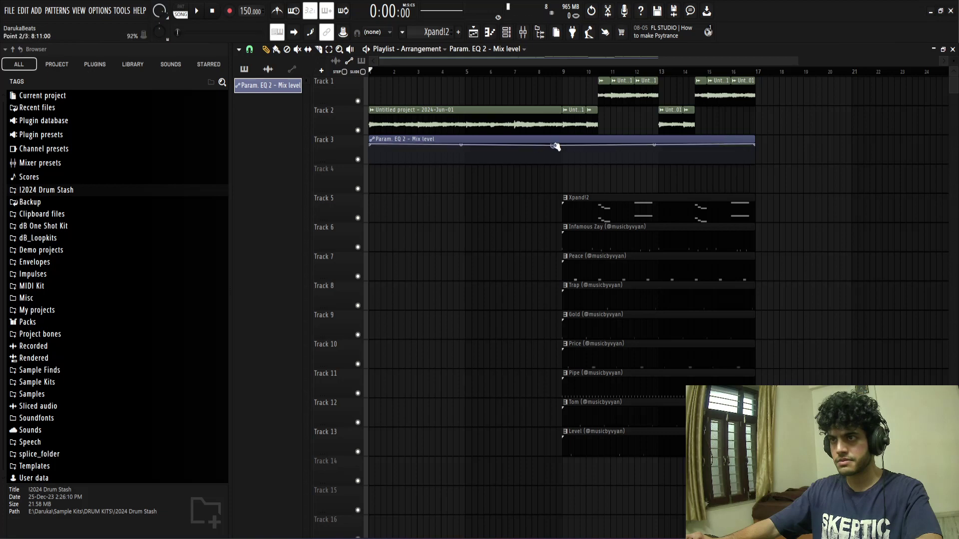
left_click_drag(530, 147, 605, 207)
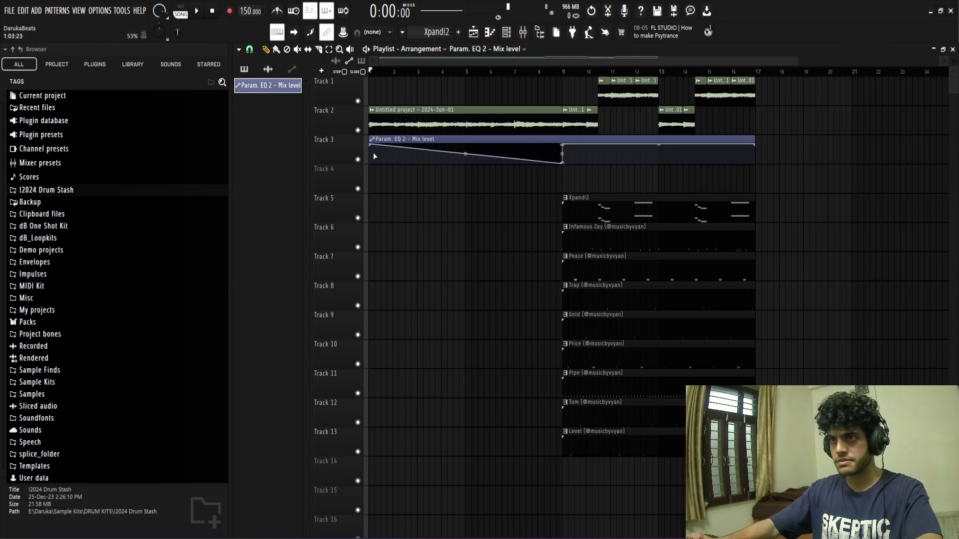
left_click_drag(371, 148, 360, 198)
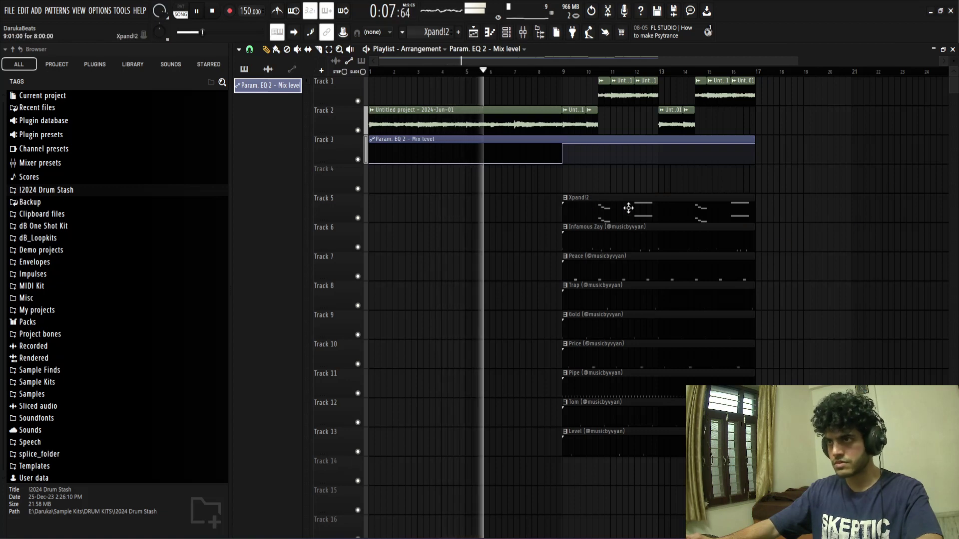
Step: Add Fruity Love Philter to slot 9 of the Untitled project mixer track and load its Lowpass into highpass preset
left_click(524, 33)
key("space")
left_click(288, 212)
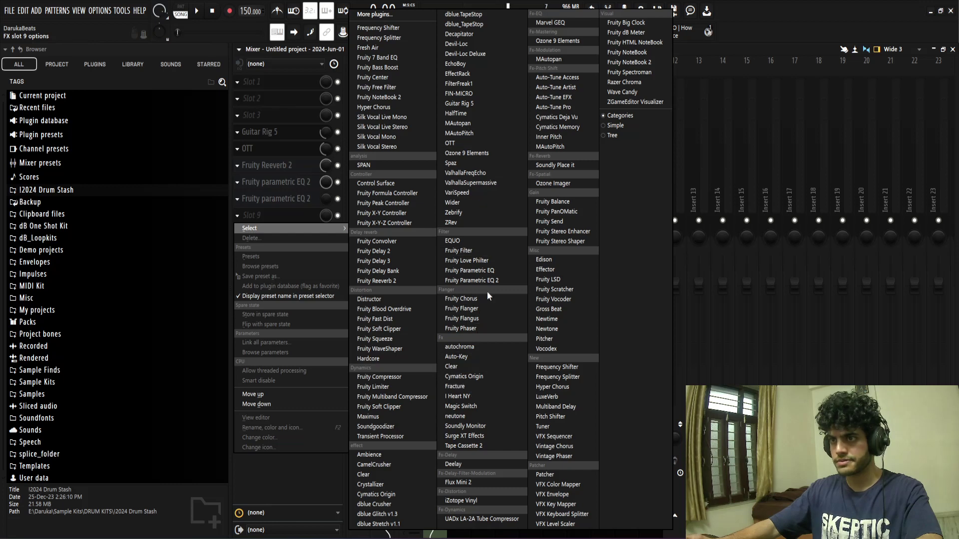
left_click(493, 261)
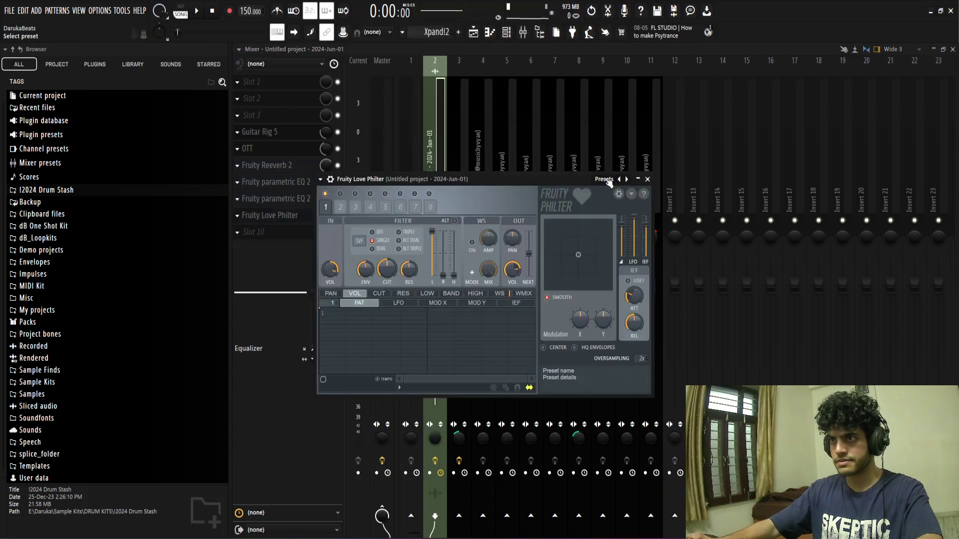
left_click(604, 179)
left_click(633, 228)
Step: Audition Fruity Love Philter presets during playback, choose Melodic bandpass, and close the plugin
key("space")
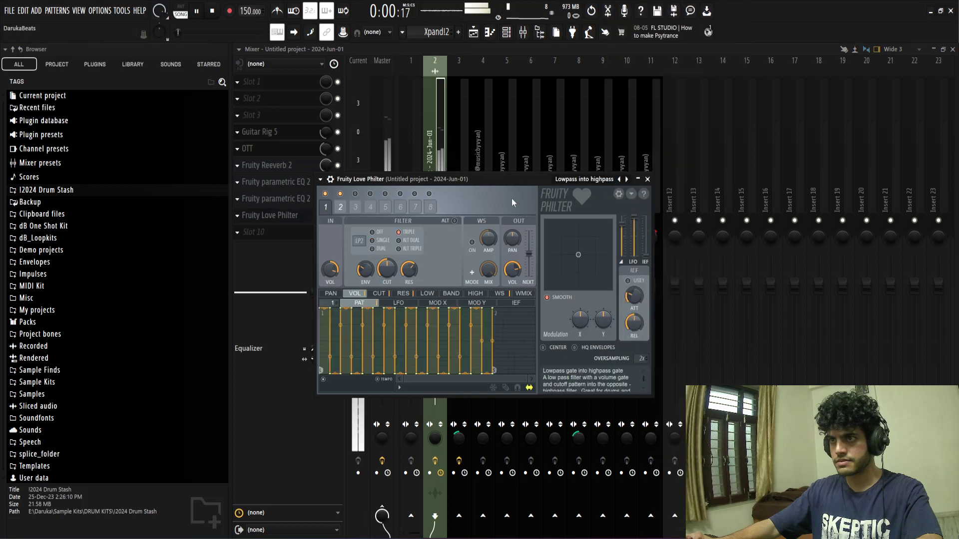
left_click_drag(512, 184, 519, 156)
left_click(637, 163)
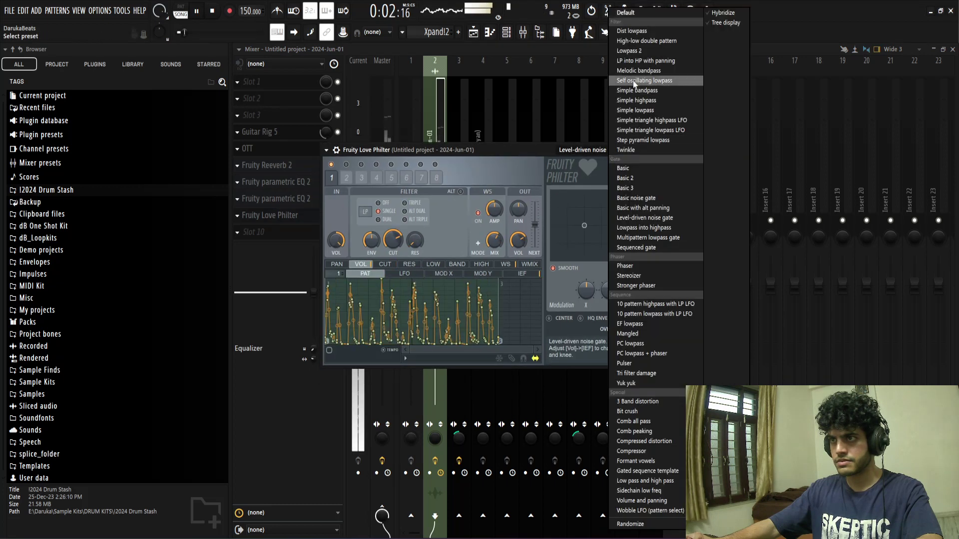
left_click(633, 80)
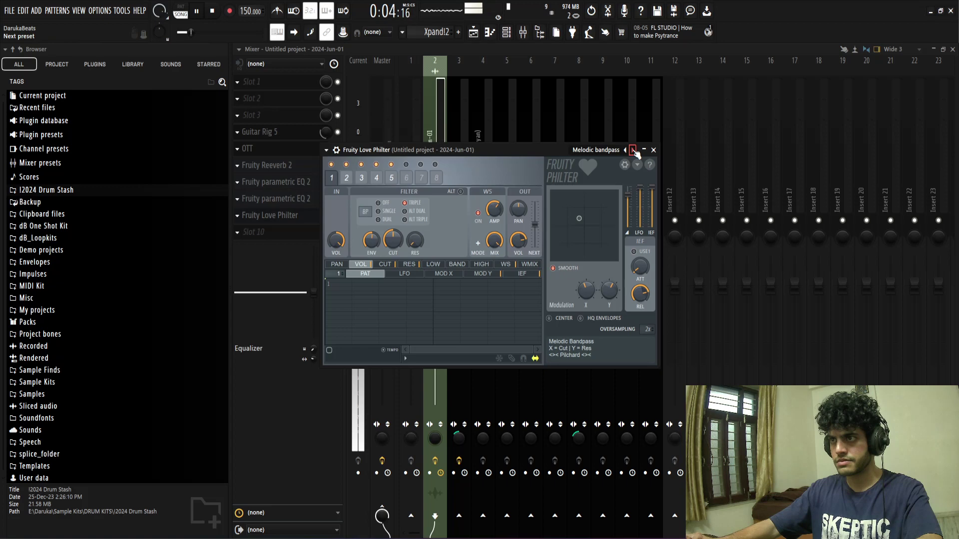
left_click(653, 150)
key("space")
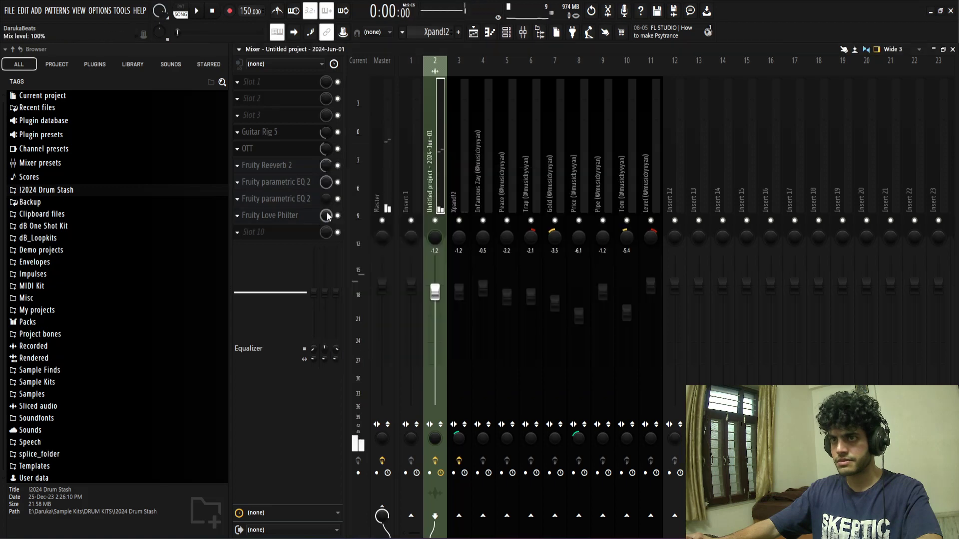
Step: Create an automation clip for the Fruity Love Philter mix level and show it in the playlist
right_click(327, 215)
left_click(363, 289)
left_click(476, 35)
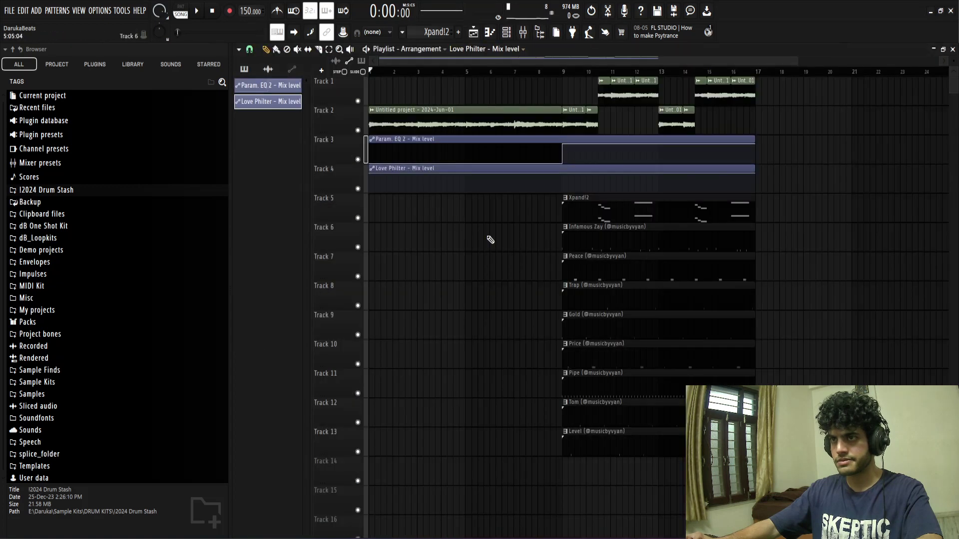
Step: Shorten the Love Philter mix level automation clip to end at bar 9 so it ramps down across the intro, and play it back
left_click_drag(756, 175, 550, 207)
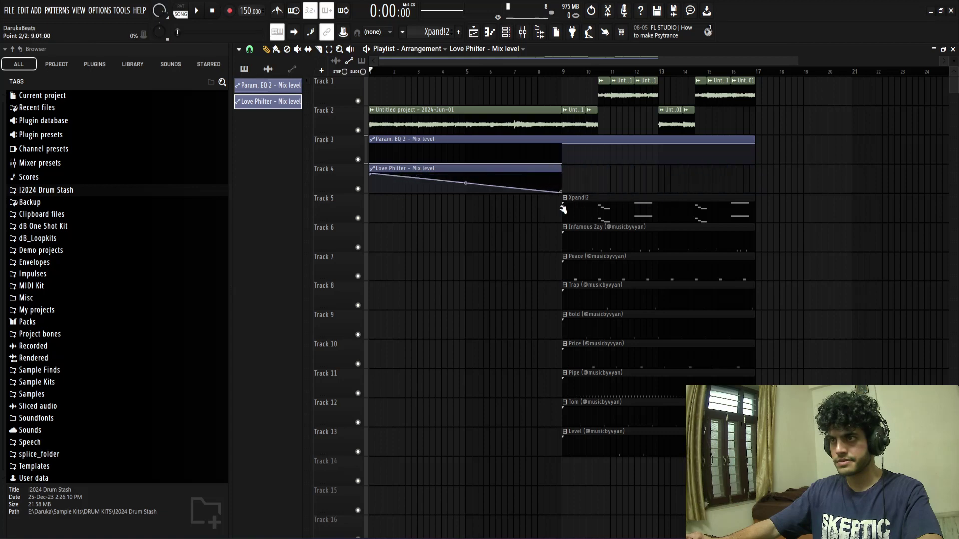
key("space")
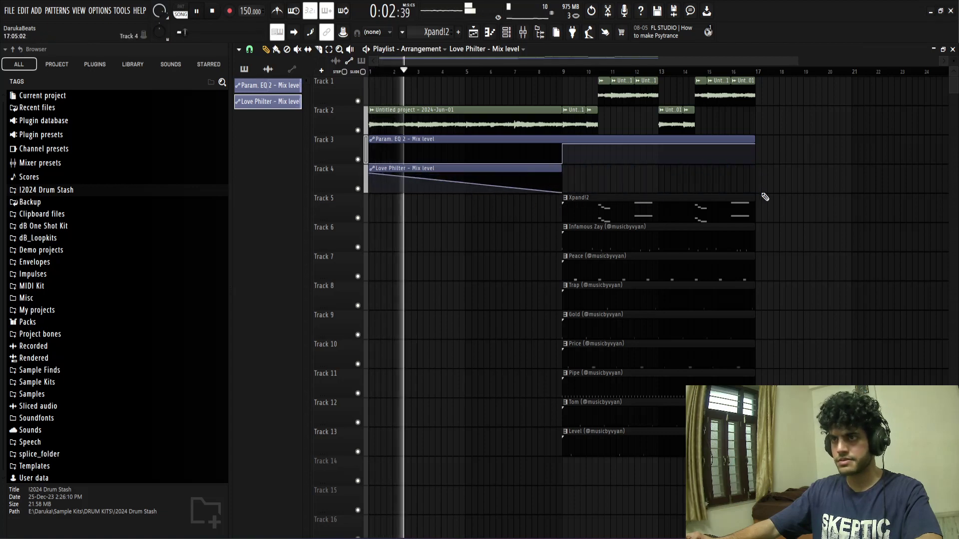
Step: Start saving the project as a new file, entering Slakin Lowpass 150bpm A#m 01-06-24 as its name
key("ctrl+shift+s")
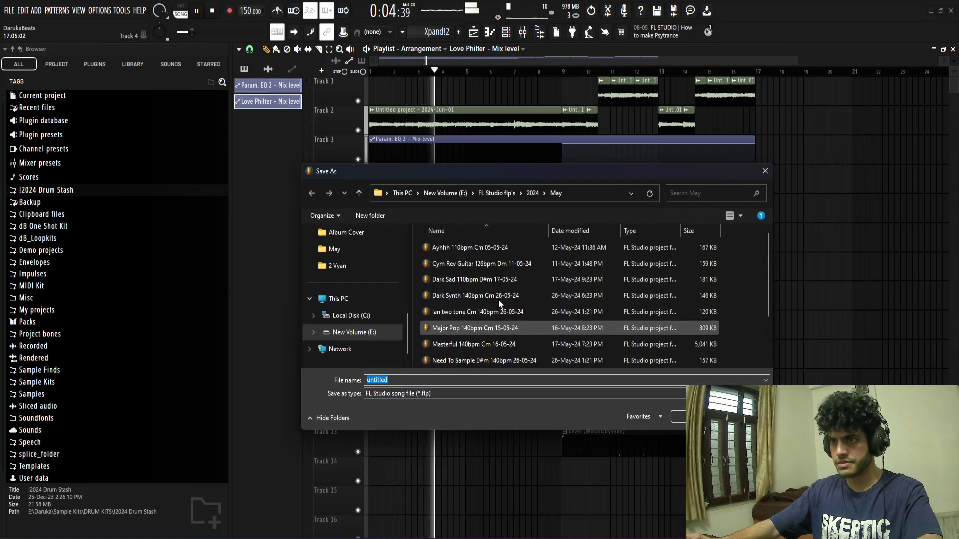
left_click_drag(535, 166, 598, 219)
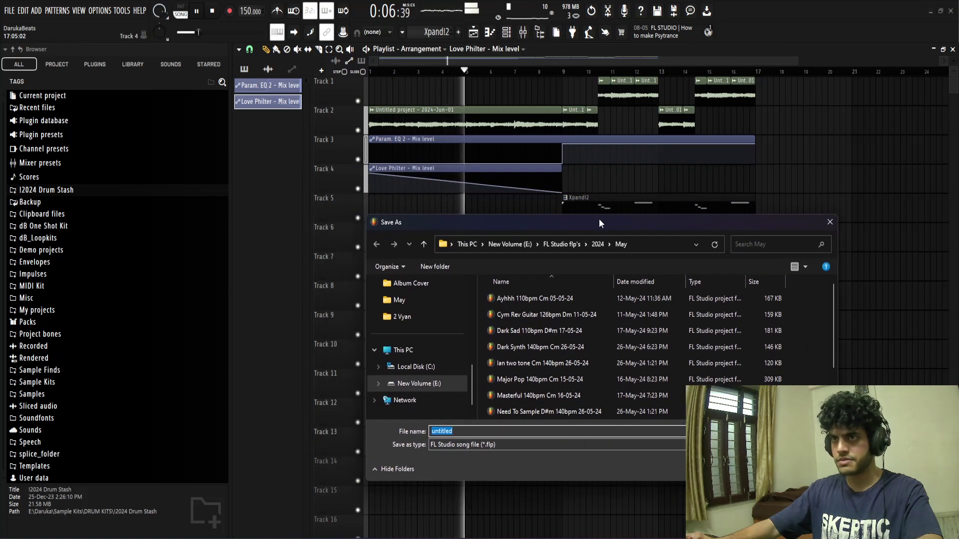
type("Slak")
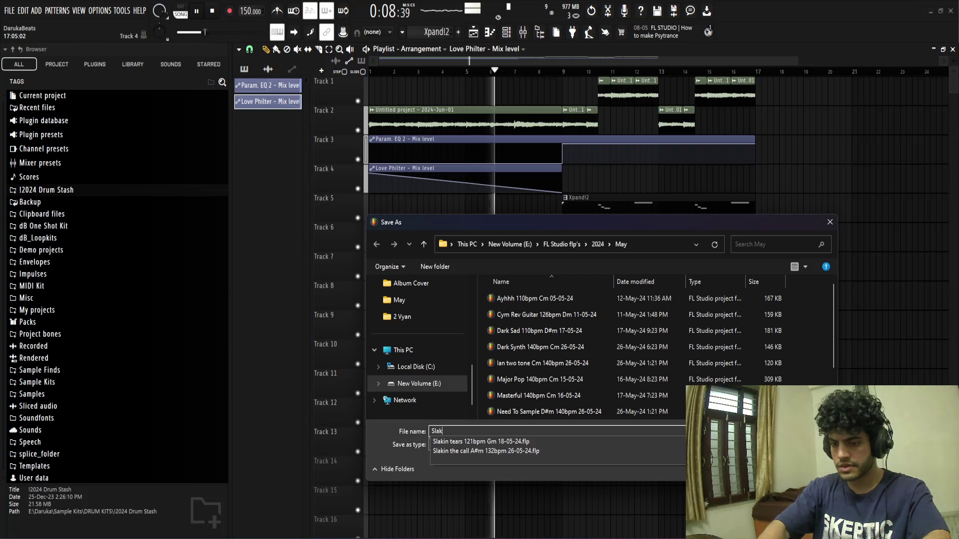
type("in Lo")
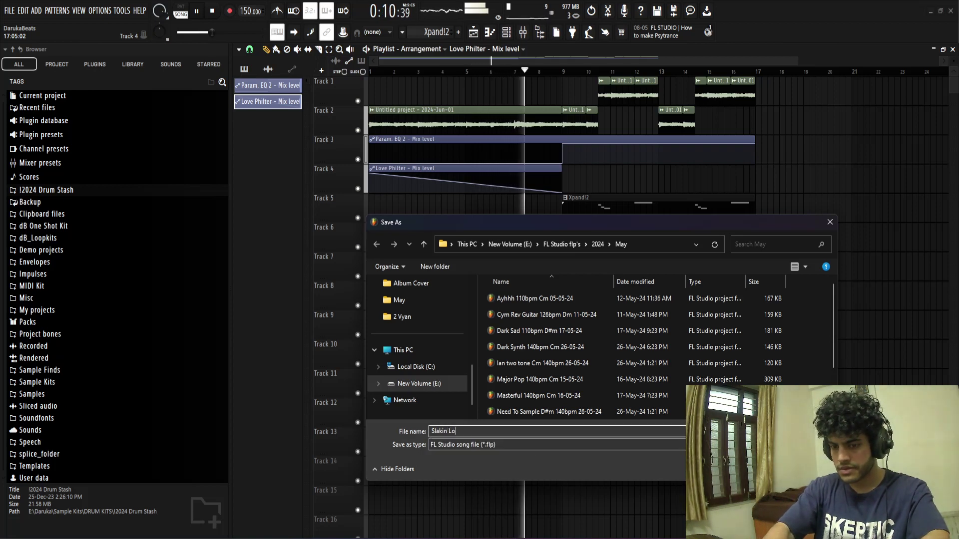
type("wpass 150bpm A")
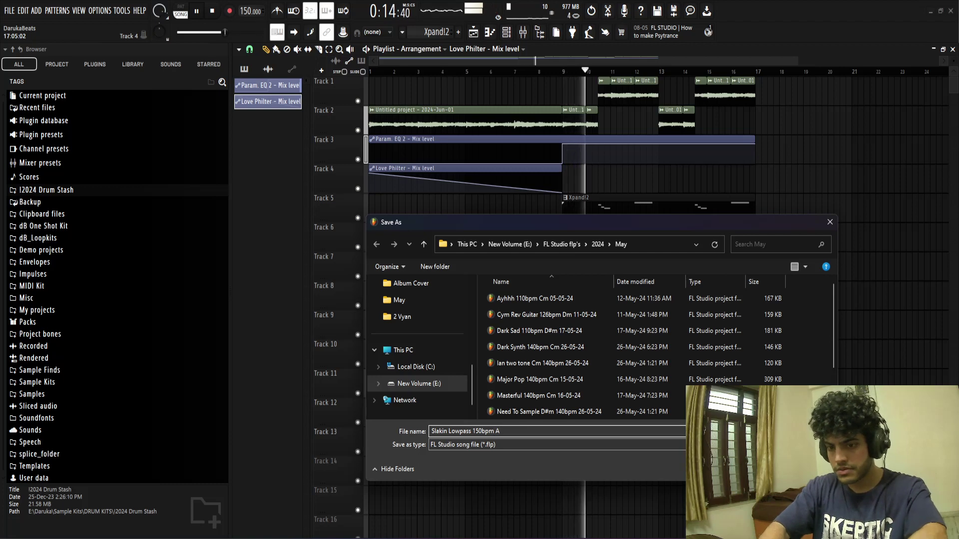
type("#m 01-0")
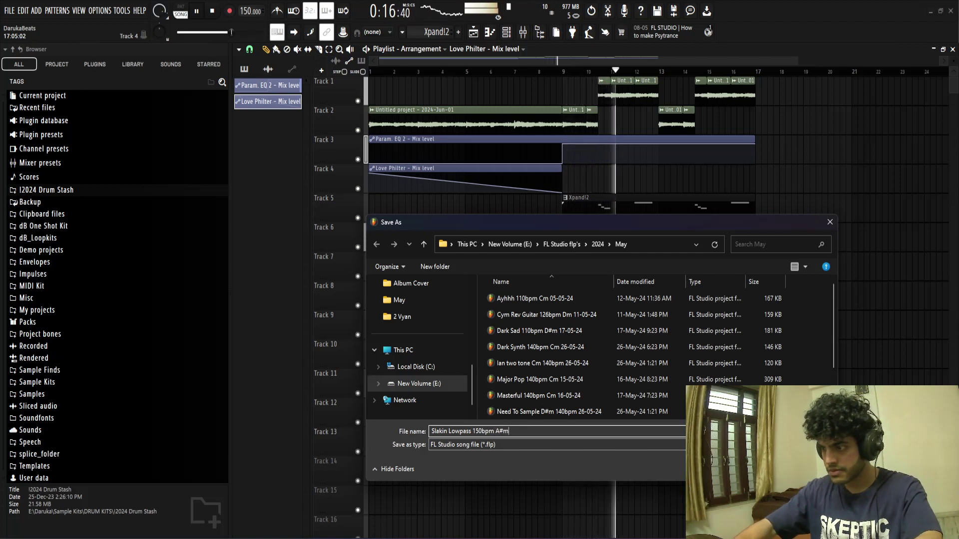
type("6-24")
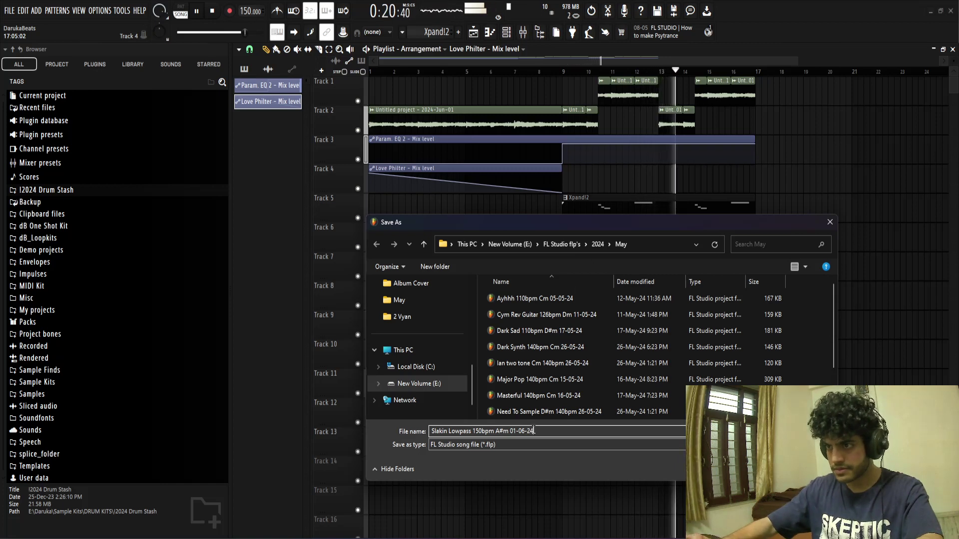
key("ctrl+a")
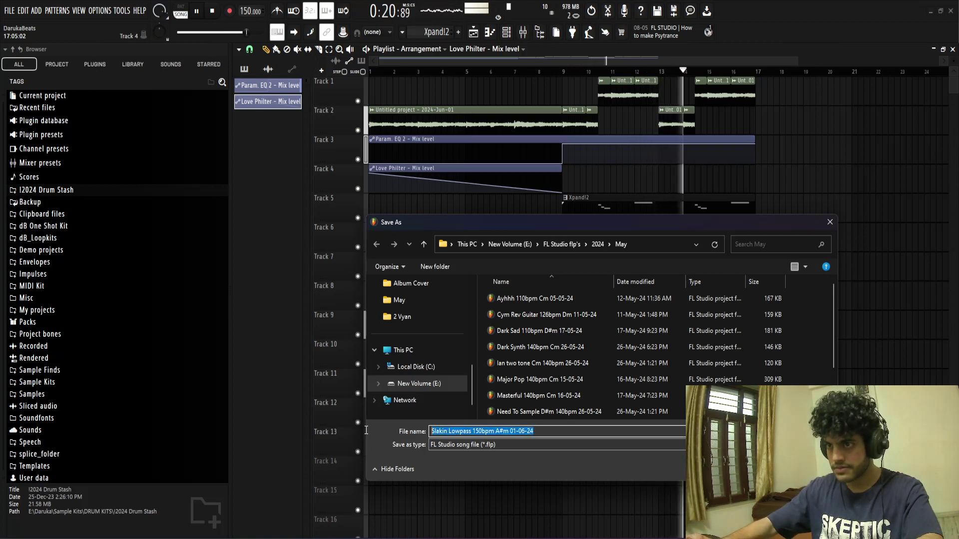
Step: Create a folder named June inside the 2024 project folder and save the project file in it
left_click(592, 244)
right_click(544, 386)
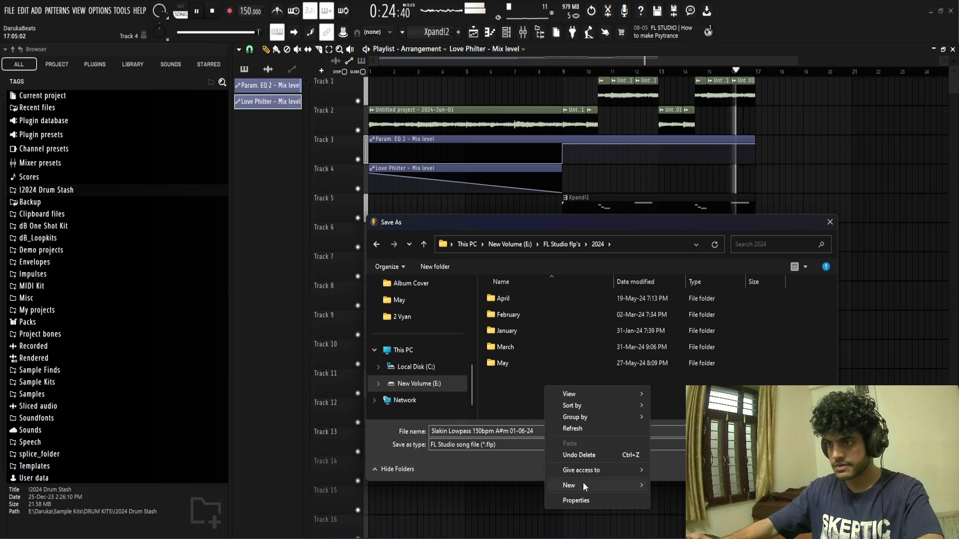
mouse_move(583, 484)
left_click(660, 461)
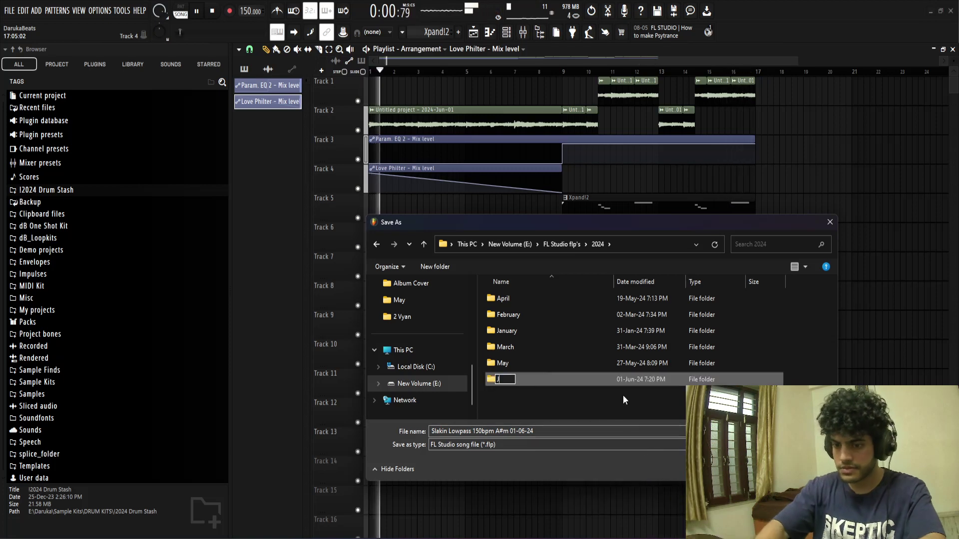
type("June")
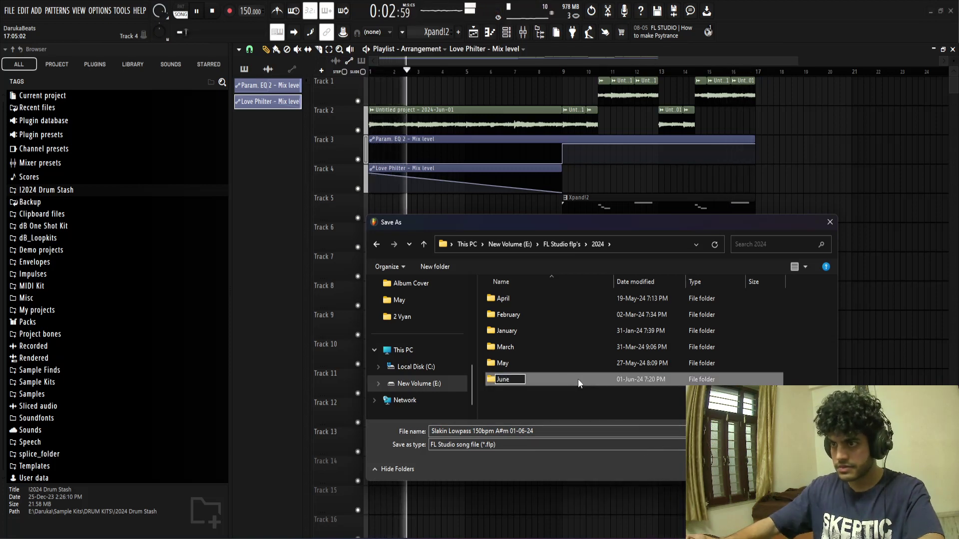
left_click(537, 377)
left_click(518, 346)
double_click(517, 345)
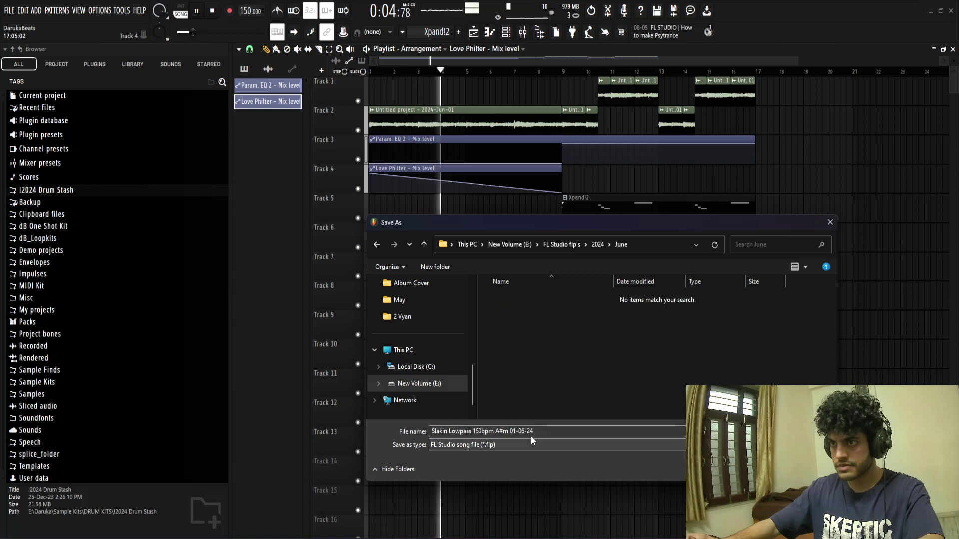
left_click(531, 434)
key("Return")
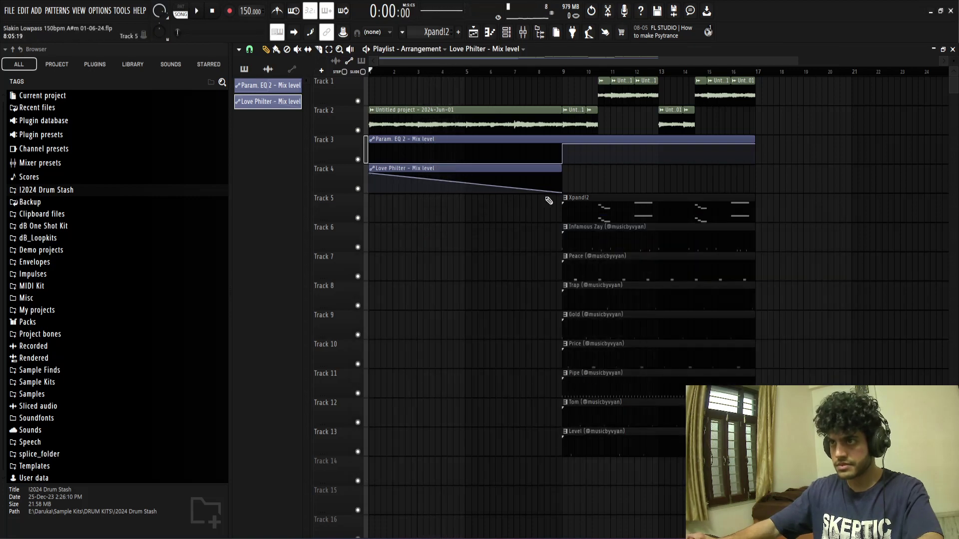
Step: Review Fruity Love Philter and its preset list on the Untitled project mixer track during playback, keeping Melodic bandpass, and return to the playlist
left_click(523, 33)
left_click(287, 218)
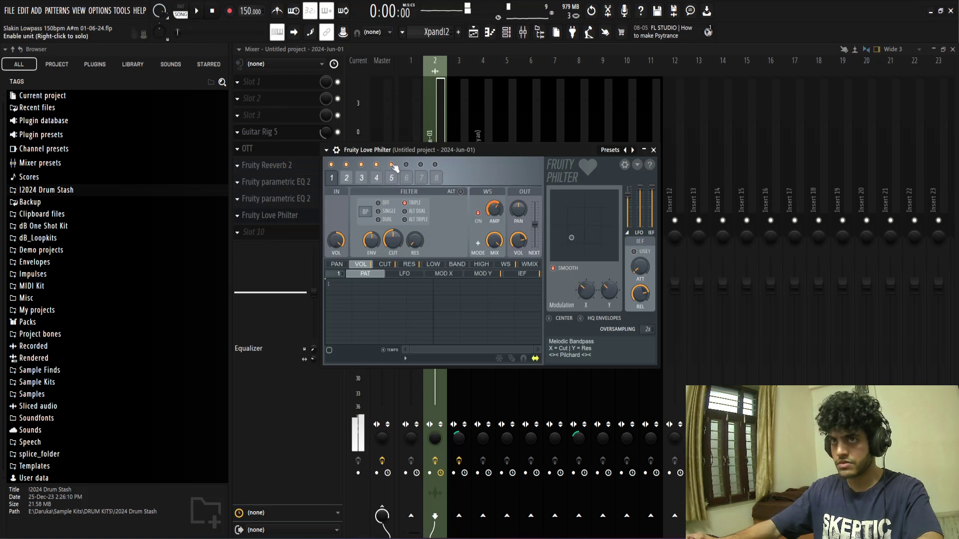
left_click(610, 150)
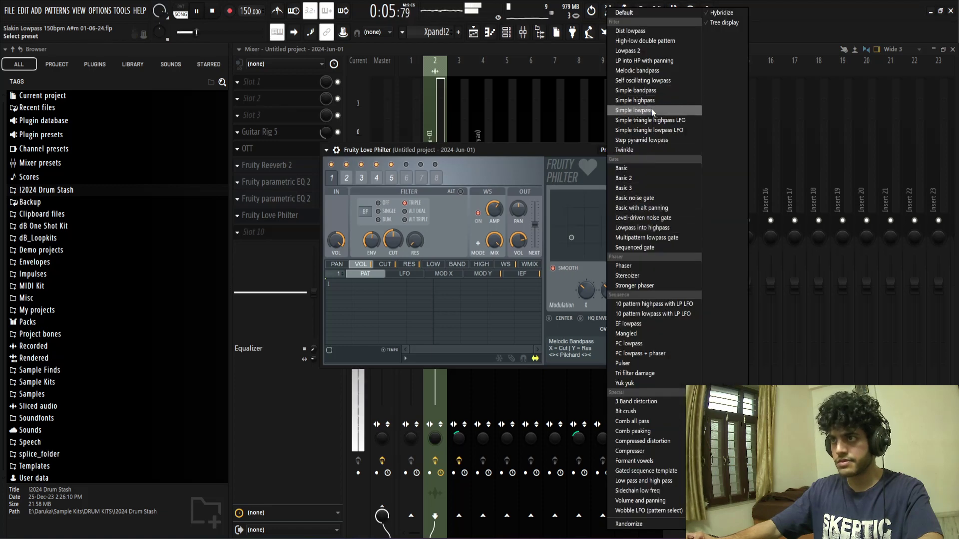
left_click(554, 156)
key("space")
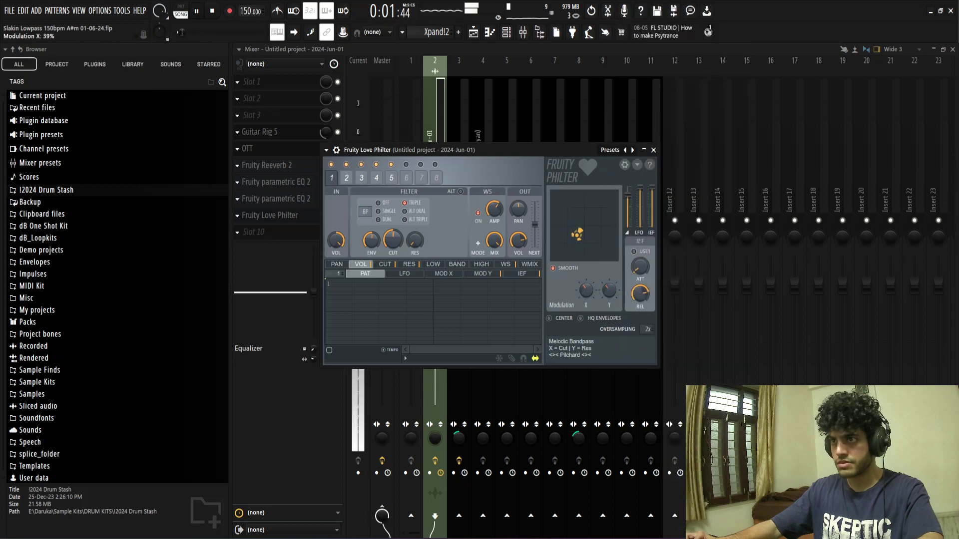
left_click(653, 150)
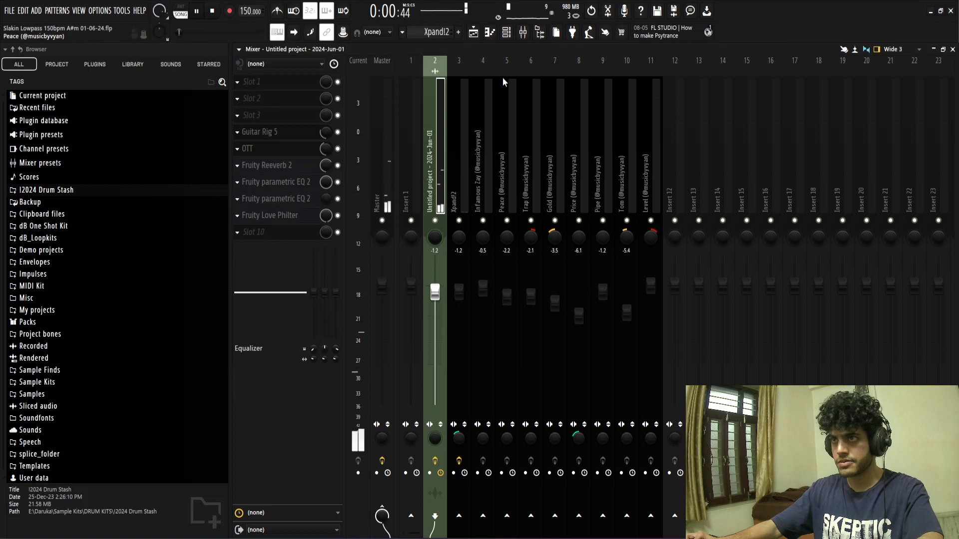
left_click(475, 33)
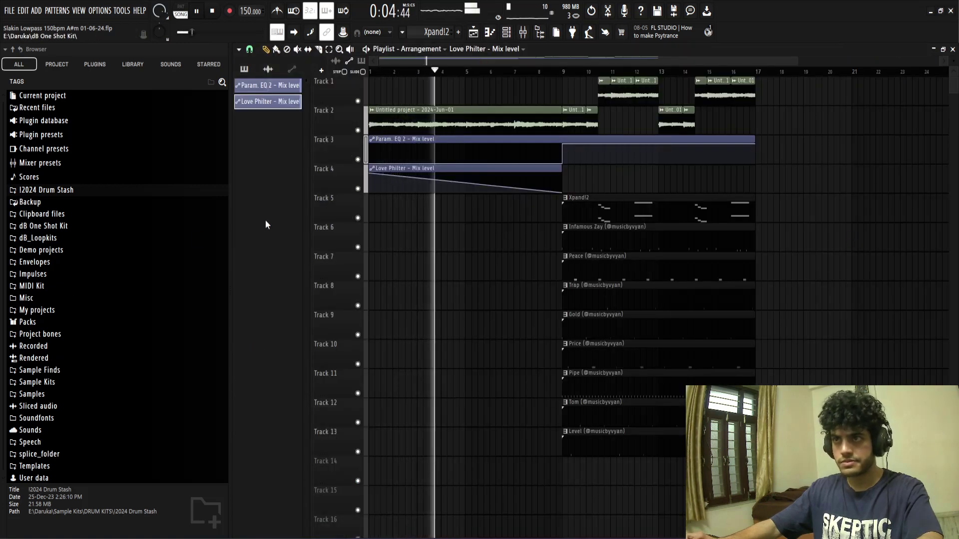
key("space")
Step: Audition the effect samples in the FX folder of the !2024 Drum Stash kit, from Drop through Riser, Swoosh and Vinyl to Whip
left_click(46, 190)
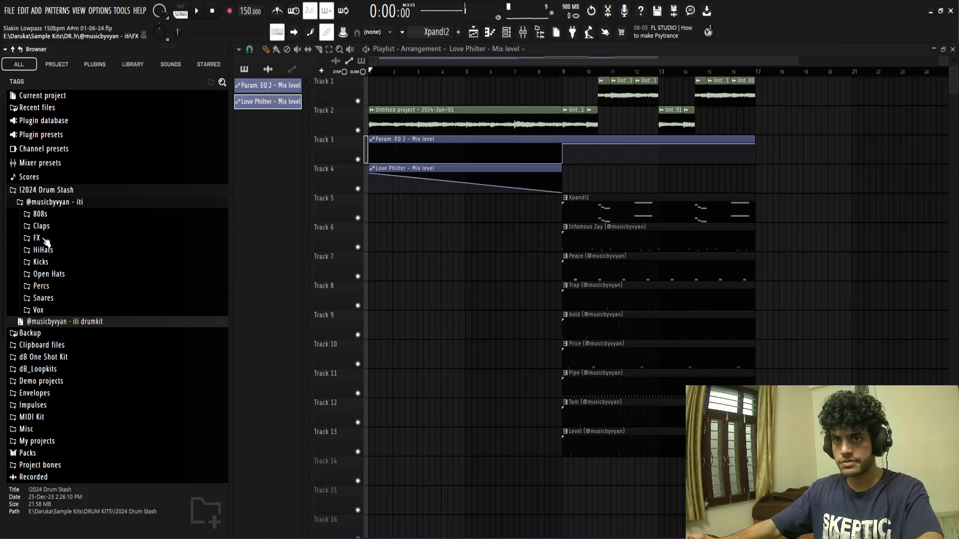
left_click(44, 239)
left_click(52, 249)
left_click(56, 261)
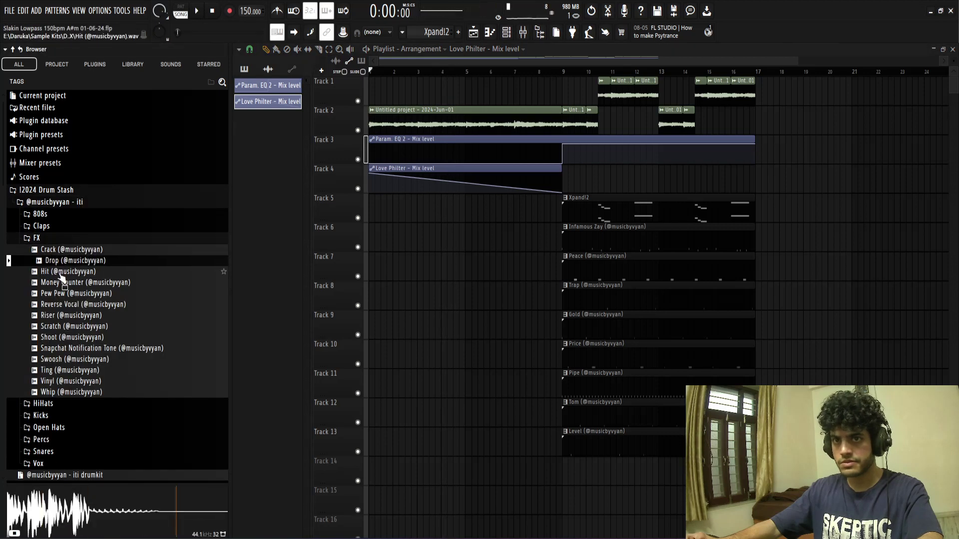
left_click(59, 274)
left_click(60, 284)
left_click(60, 294)
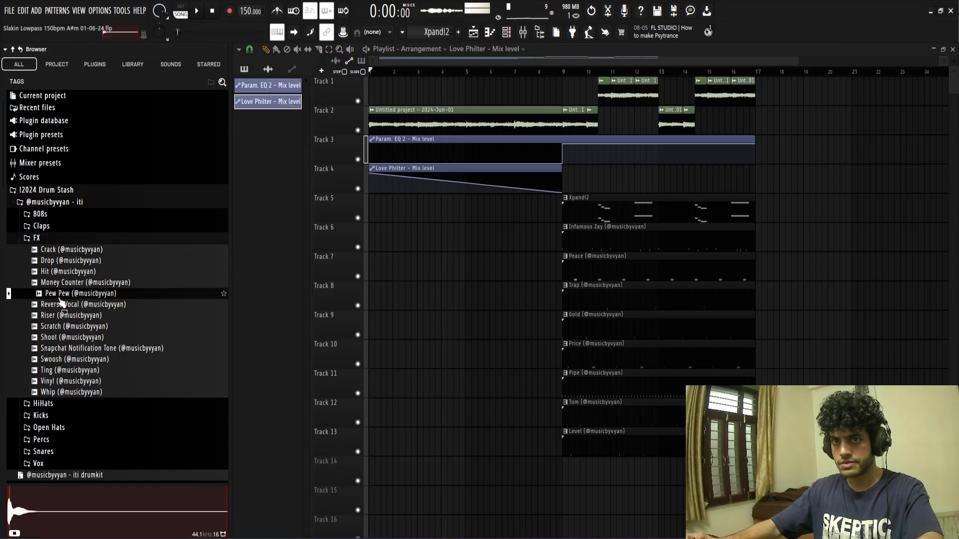
left_click(57, 307)
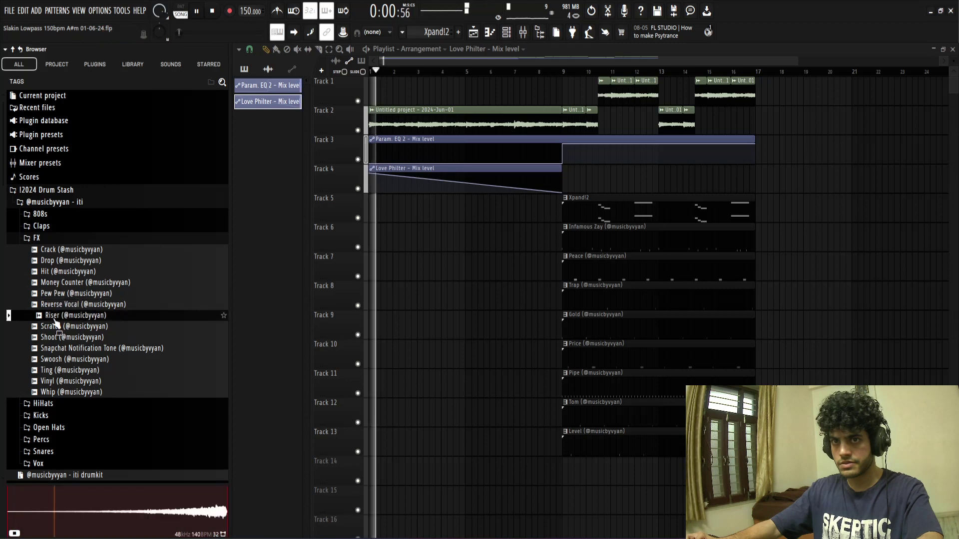
left_click(54, 315)
left_click(65, 305)
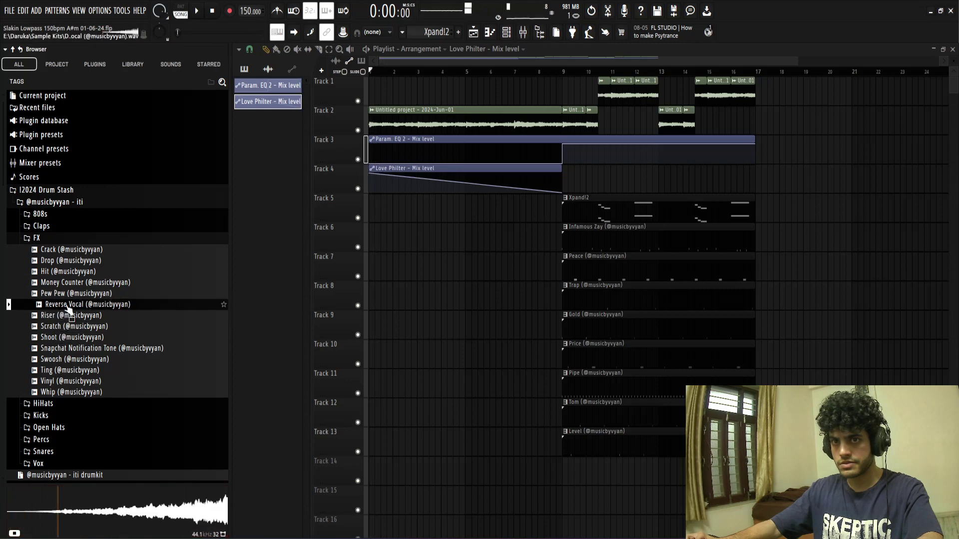
left_click(66, 349)
left_click(67, 360)
left_click(68, 340)
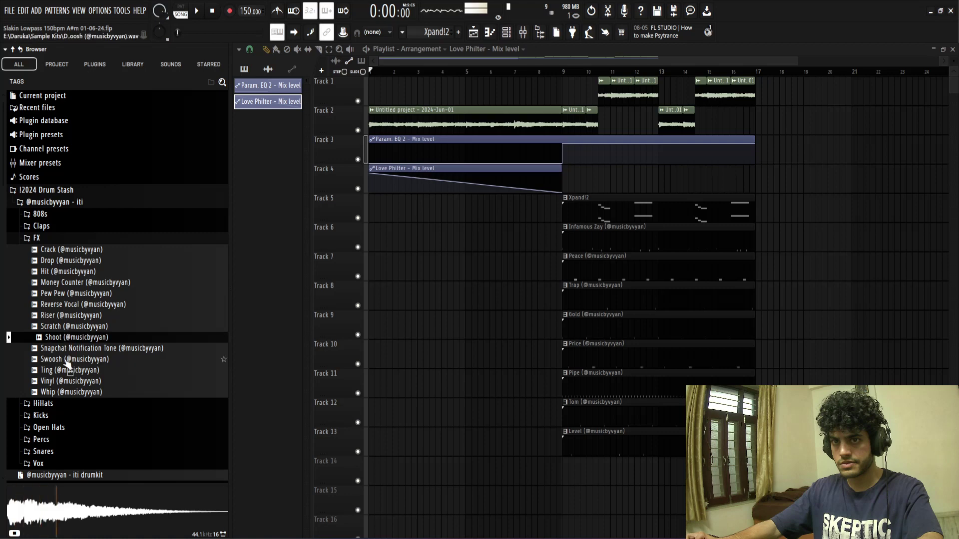
left_click(74, 352)
left_click(73, 363)
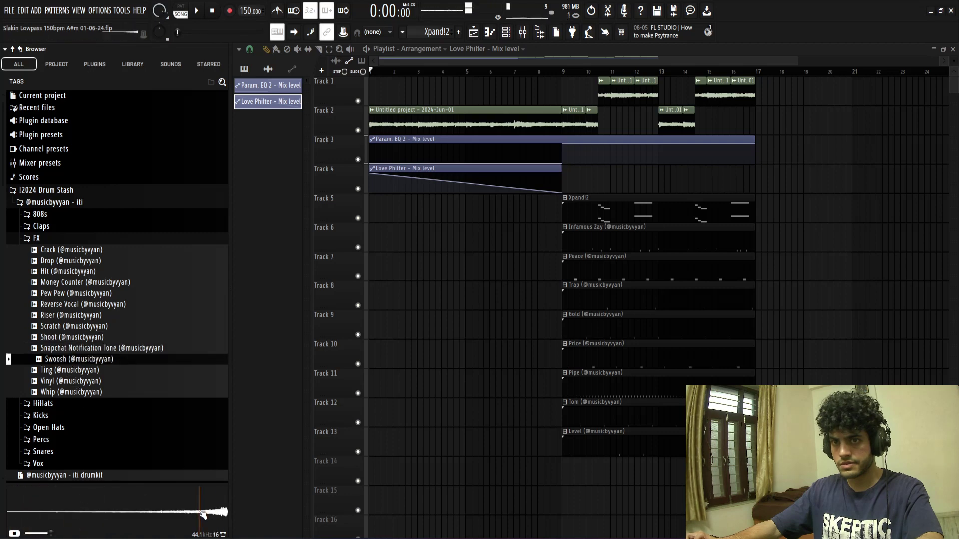
left_click(83, 374)
left_click(76, 382)
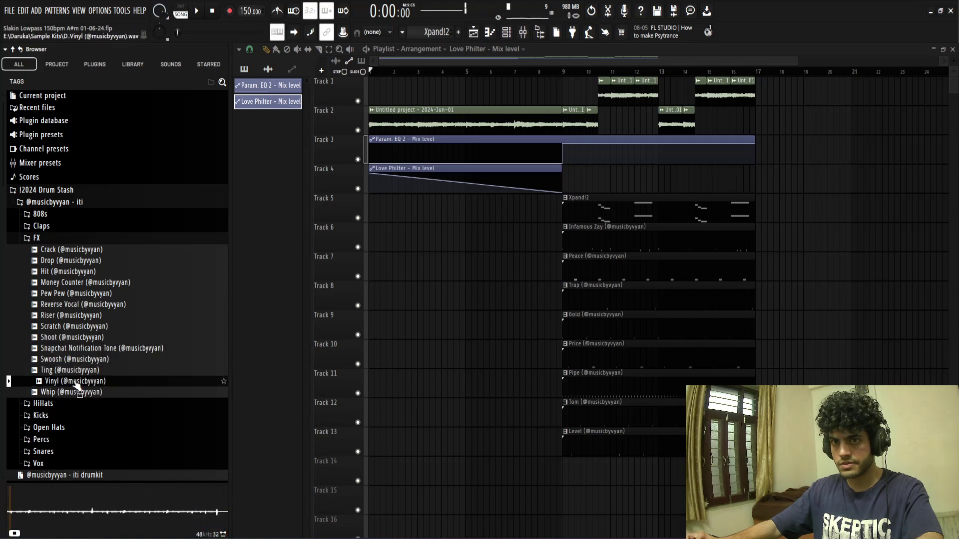
left_click(72, 394)
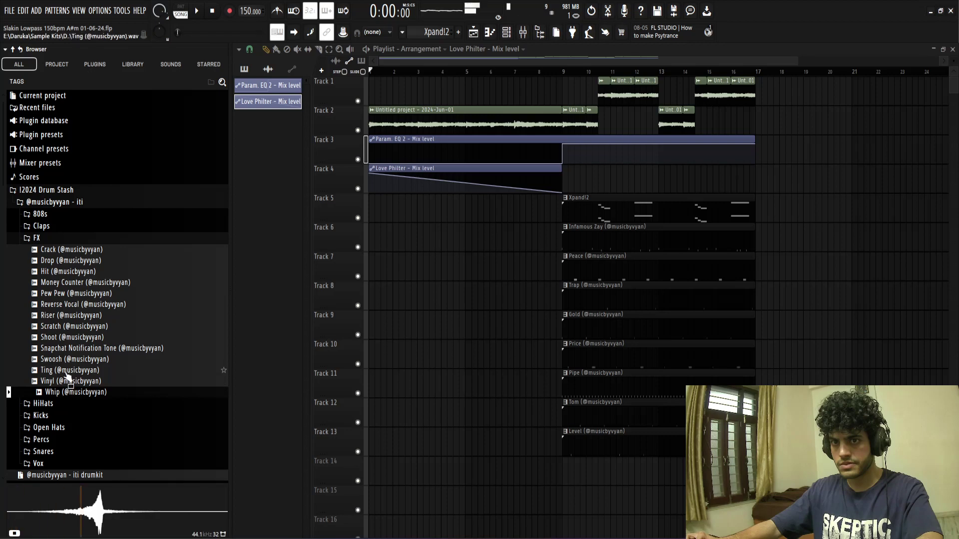
Step: Place the Vinyl sample on Track 14 from bar 1 and adjust its length so it ends at bar 9
left_click_drag(70, 382, 402, 485)
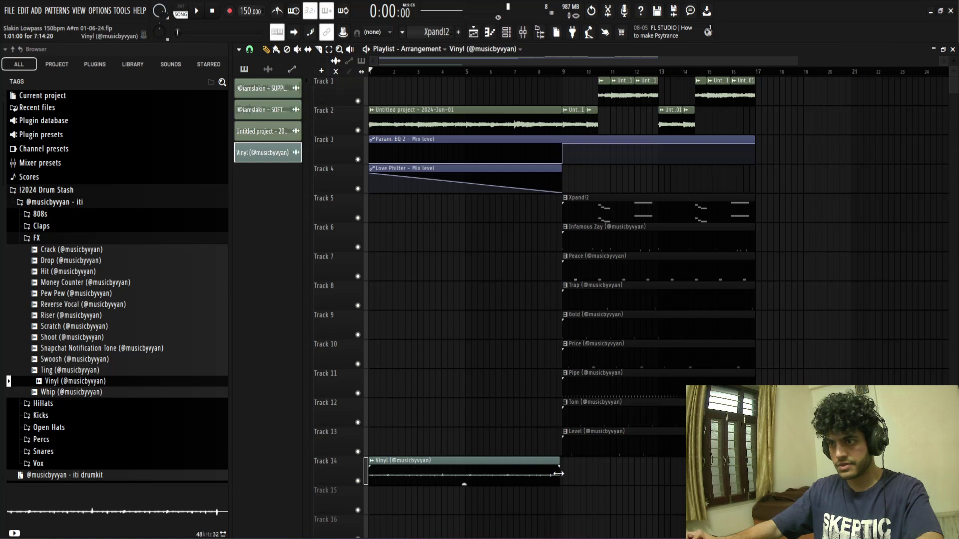
scroll(560, 474, "up", 3)
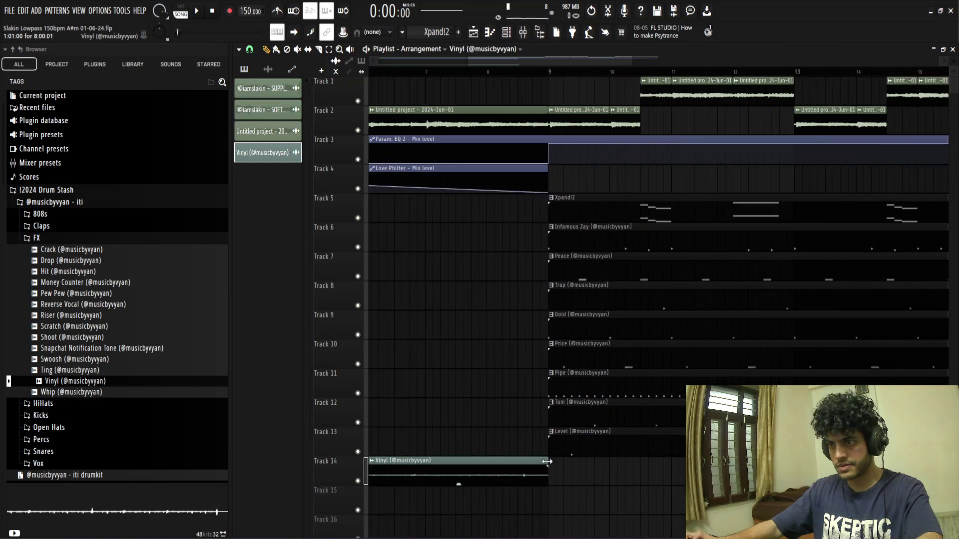
Step: Lower the Vinyl clip's channel volume to 21% while listening to it in the intro, and stop playback
double_click(519, 463)
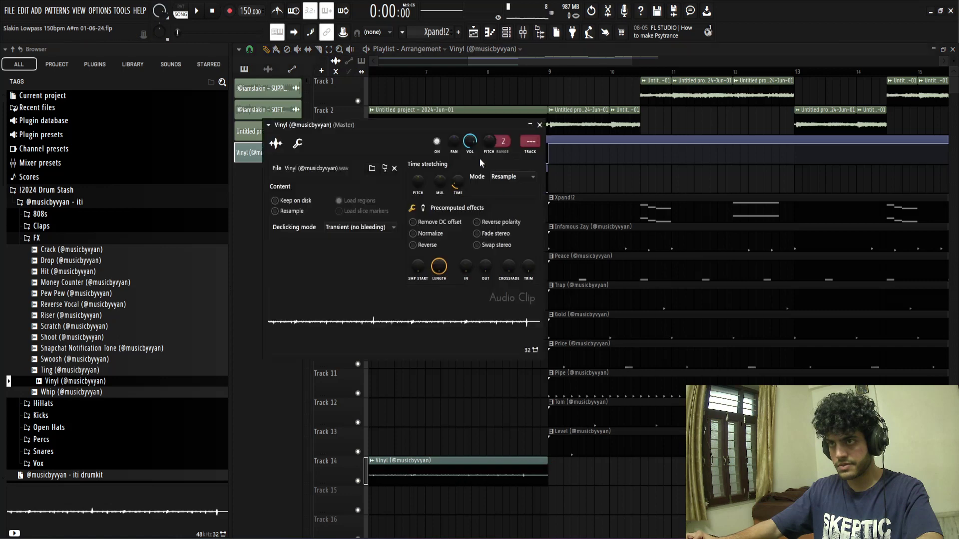
left_click(539, 124)
scroll(439, 268, "down", 5)
scroll(525, 388, "down", 2)
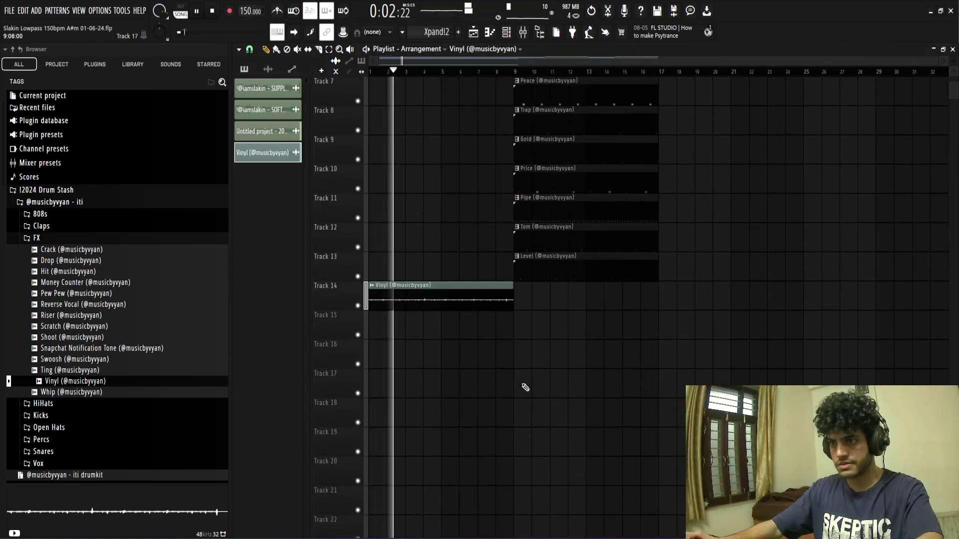
double_click(488, 297)
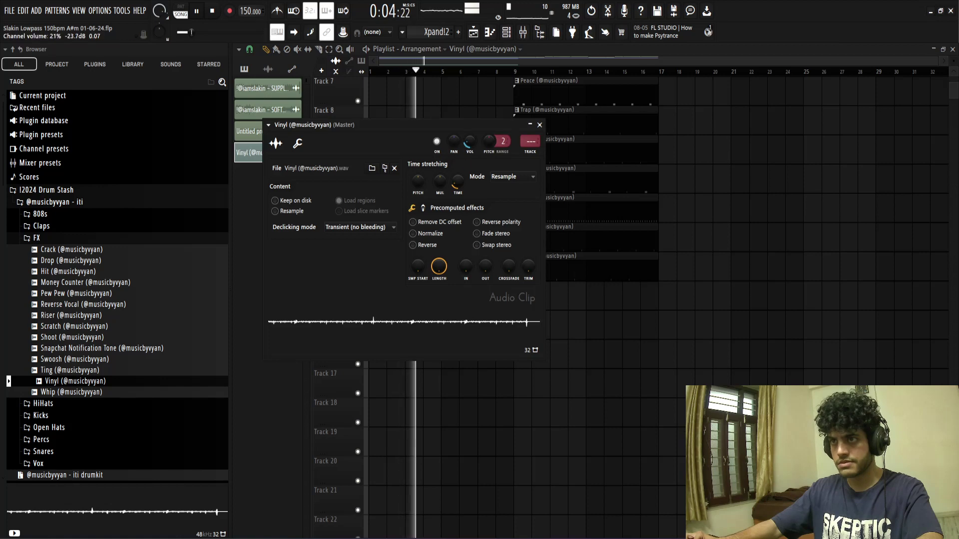
left_click(540, 125)
key("space")
Step: Audition the FX folder samples again, including Crack, Reverse Vocal, Riser, Pew Pew, Money Counter, Scratch, Swoosh and Whip
left_click(78, 251)
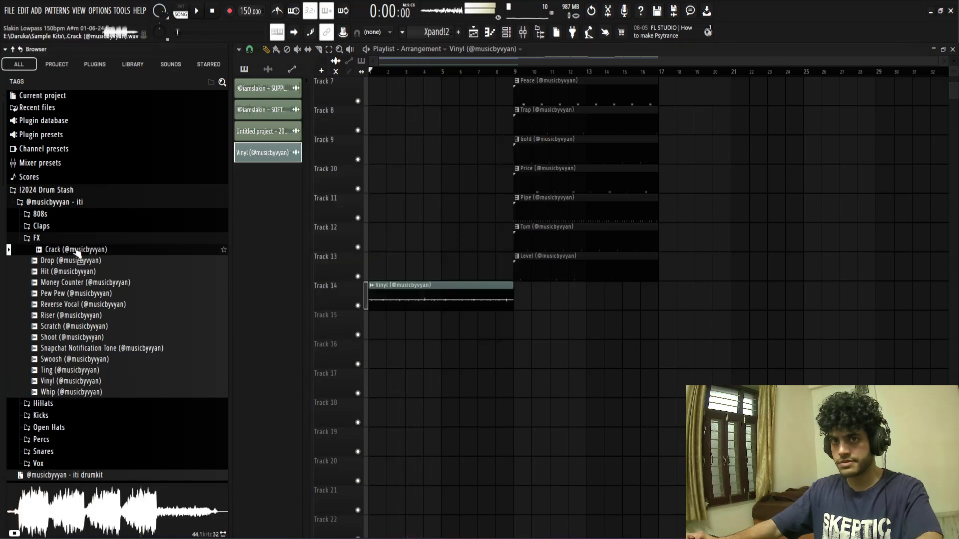
left_click(65, 306)
left_click(67, 318)
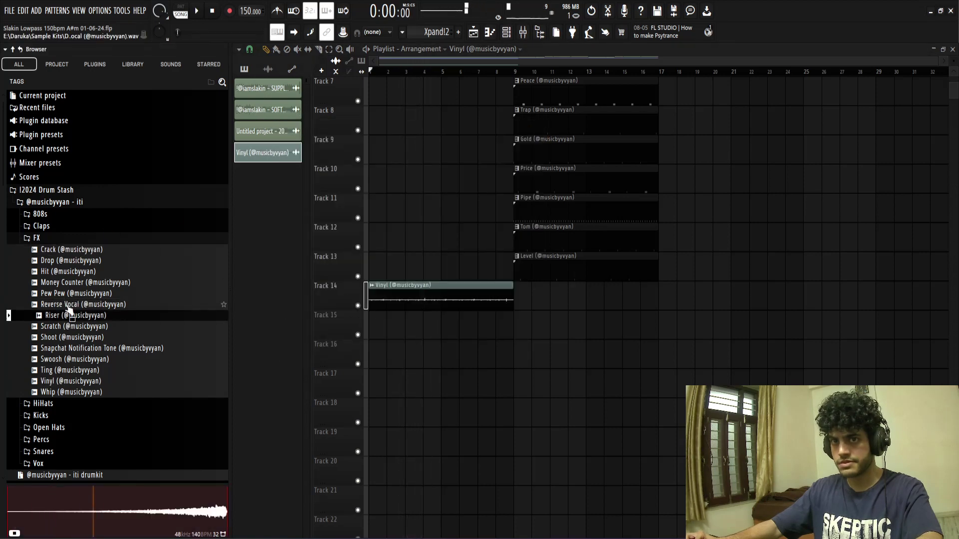
left_click(68, 304)
left_click(68, 318)
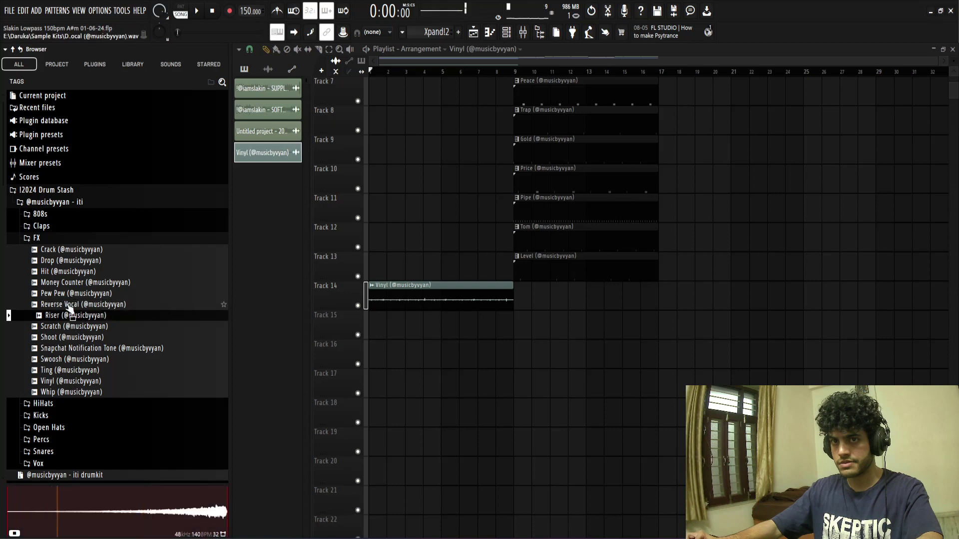
left_click(67, 294)
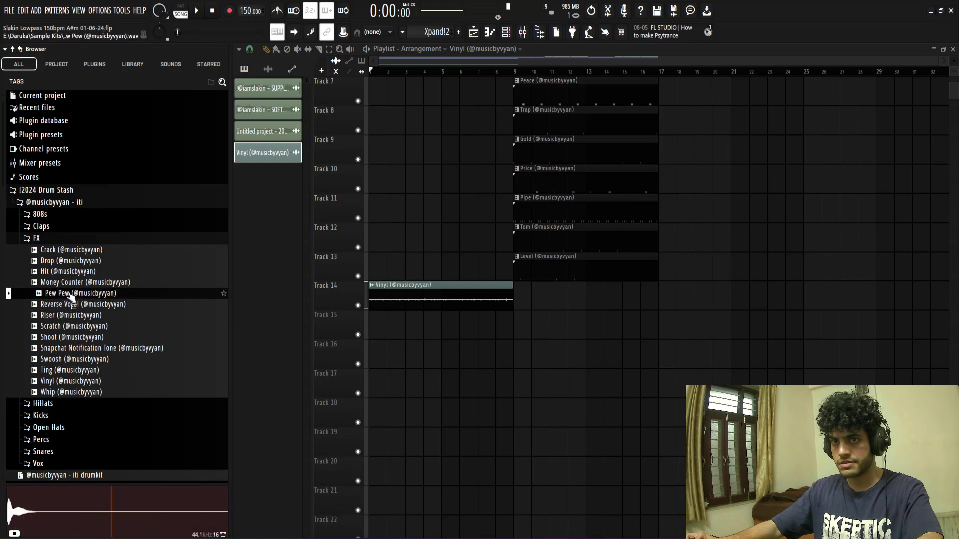
left_click(73, 284)
left_click(67, 330)
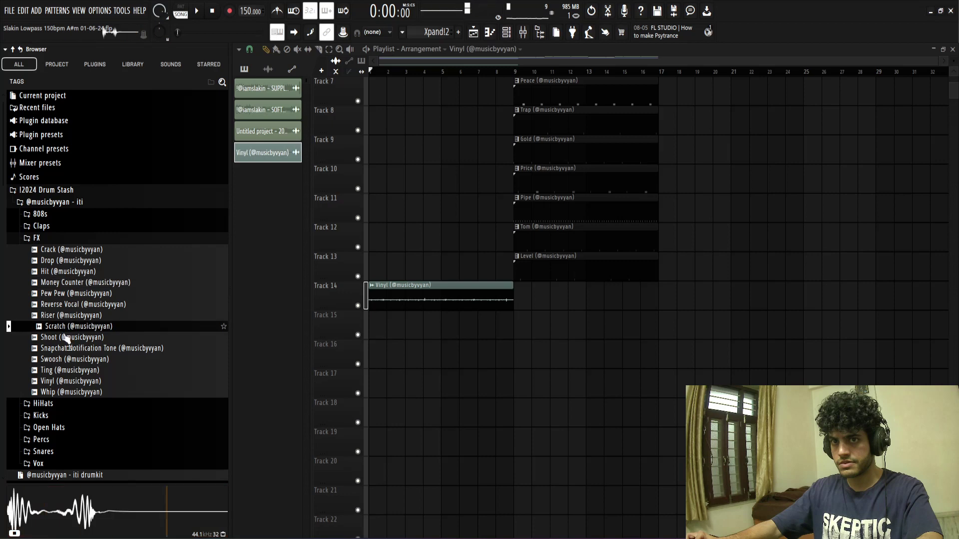
left_click(67, 339)
left_click(61, 358)
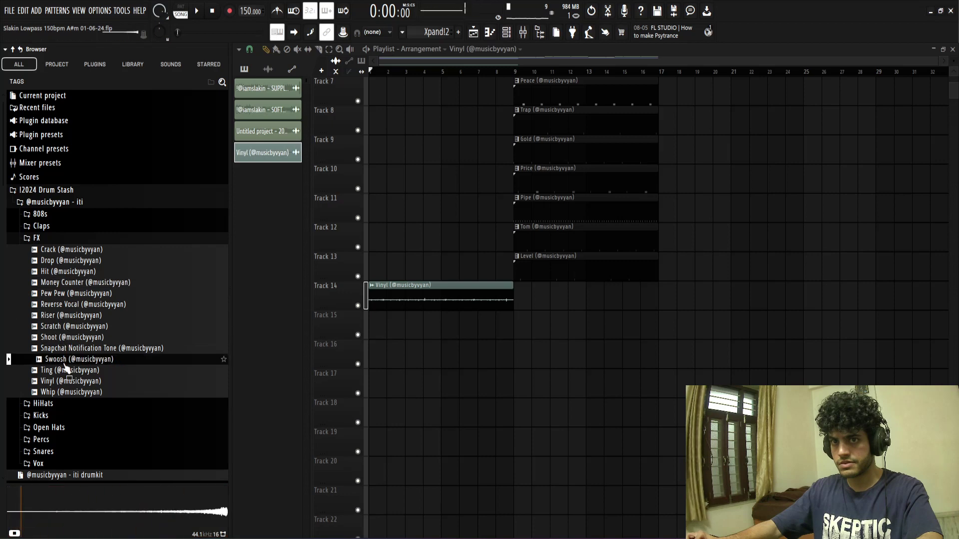
left_click(66, 370)
left_click(68, 381)
left_click(70, 392)
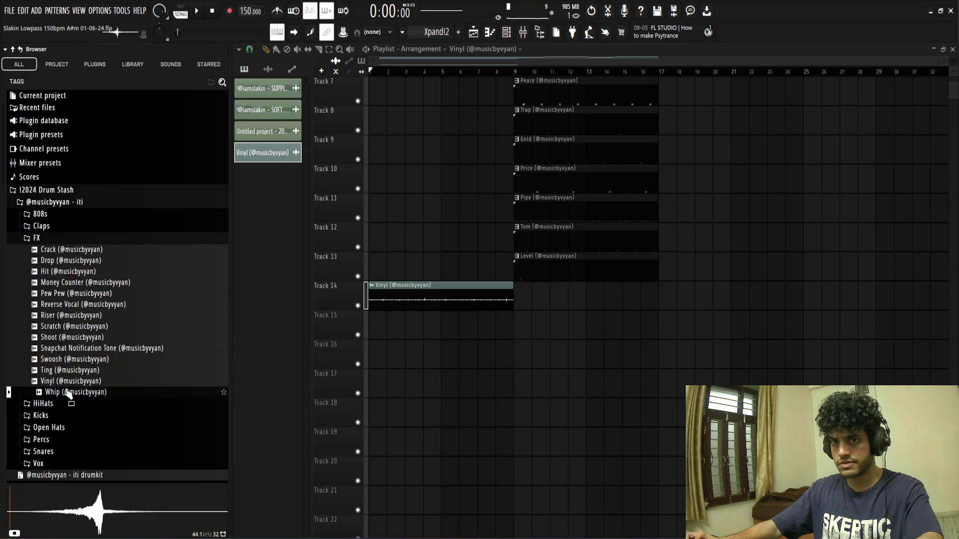
Step: Place the Ting sample on Track 16 at the start of bar 1
left_click(85, 371)
left_click_drag(362, 360, 379, 359)
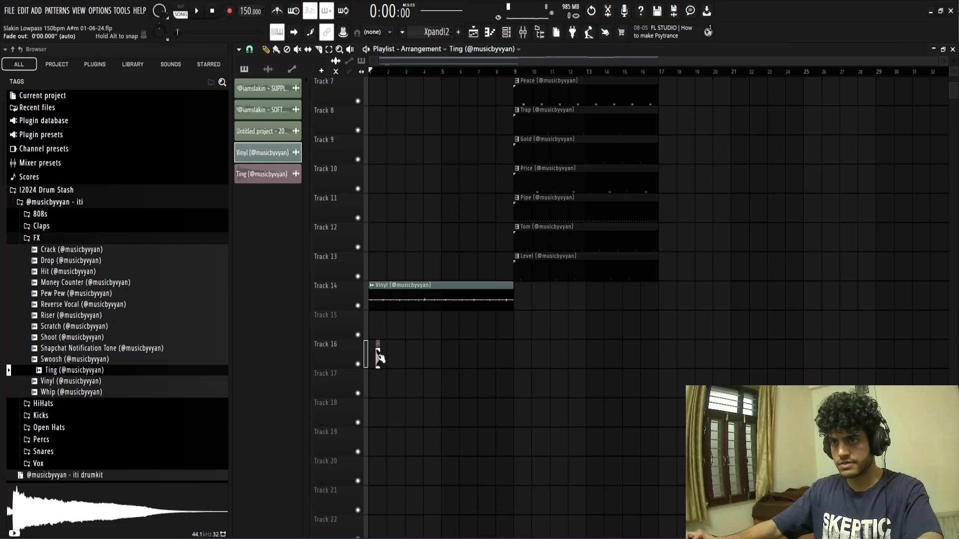
scroll(378, 358, "up", 6)
left_click_drag(402, 413, 301, 413)
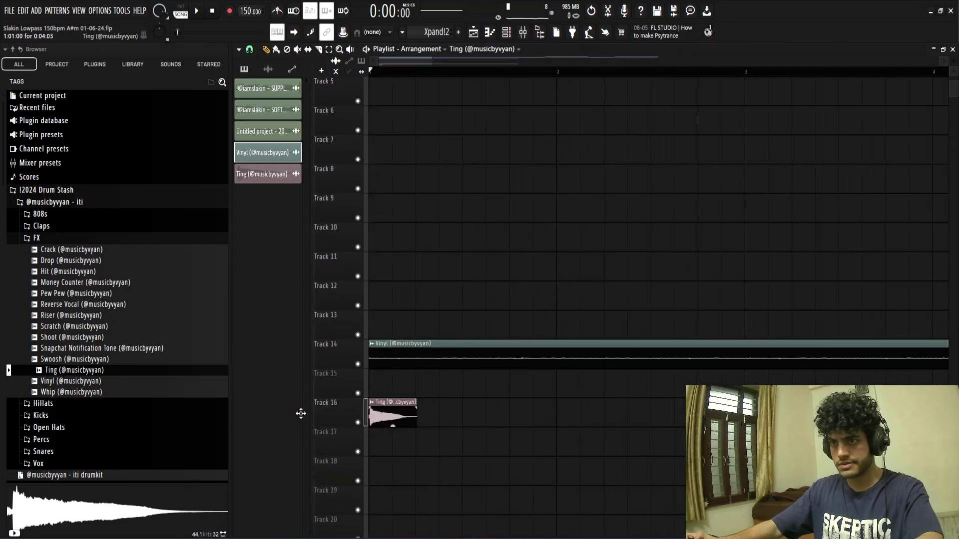
Step: Lower the Ting clip's channel volume and listen to it in the intro
double_click(394, 411)
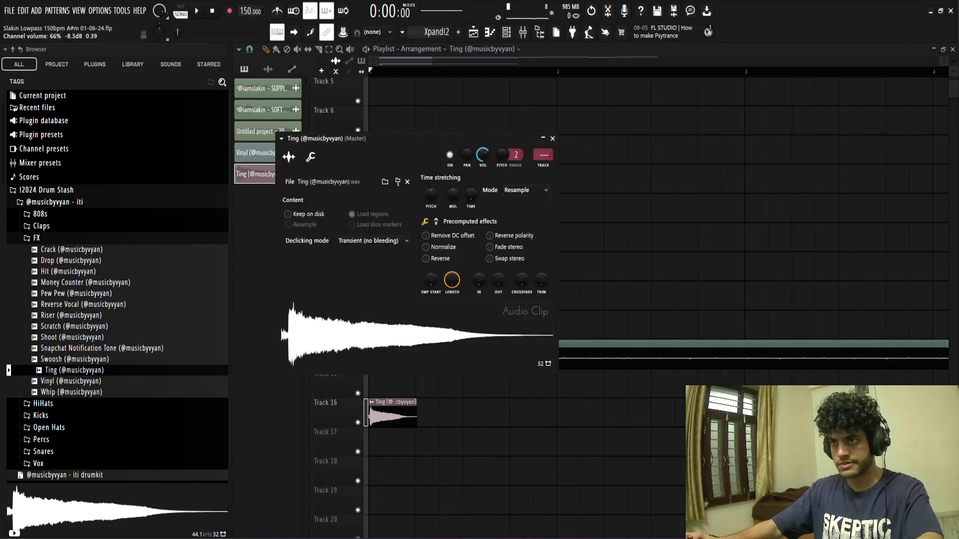
key("space")
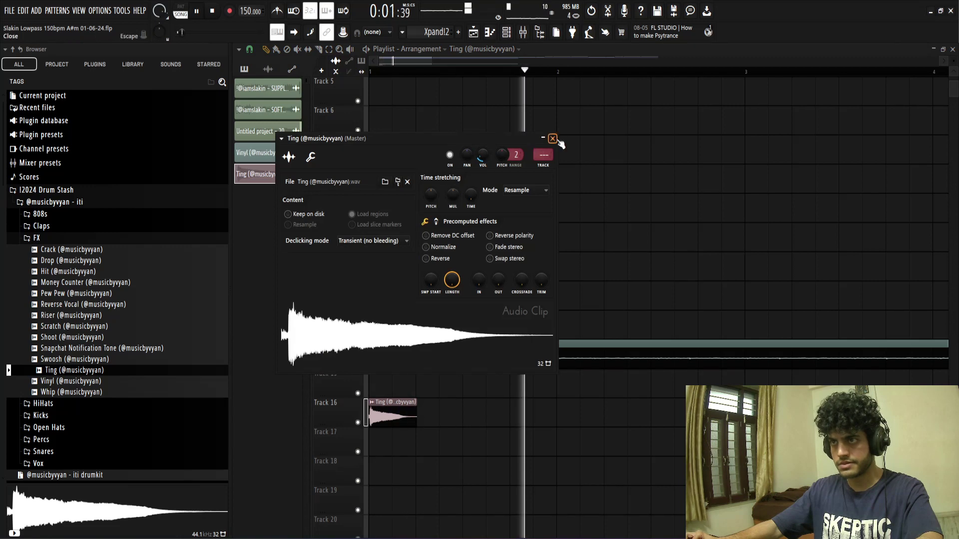
key("Escape")
scroll(500, 216, "down", 5)
scroll(499, 249, "up", 7)
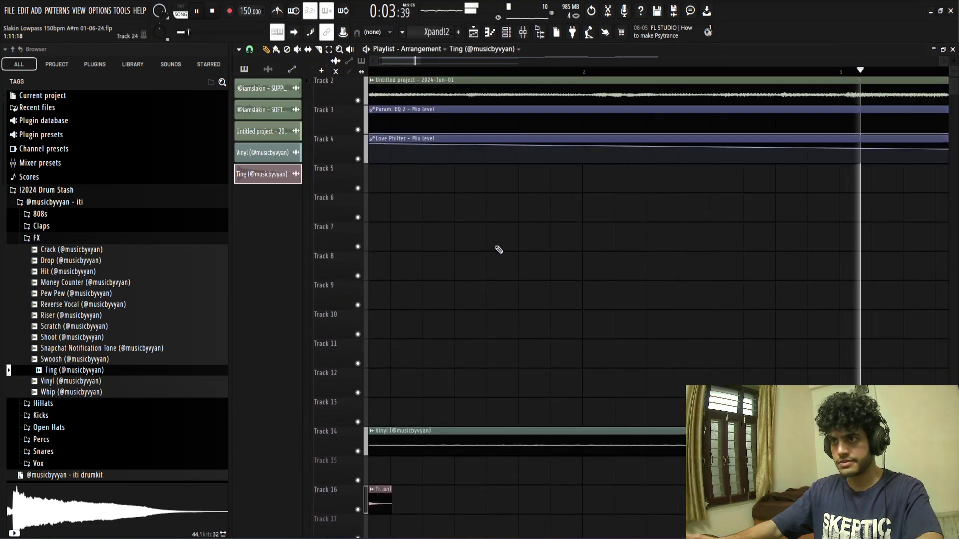
Step: Remove the Ting clip from Track 16, stop playback and delete the Ting channel from the project
scroll(499, 250, "down", 5)
right_click(375, 501)
key("space")
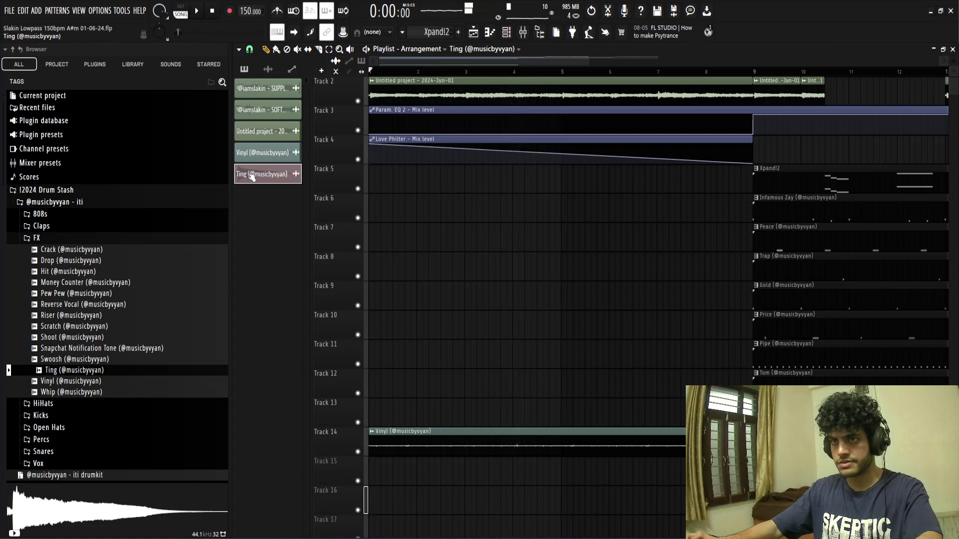
right_click(254, 175)
left_click(270, 290)
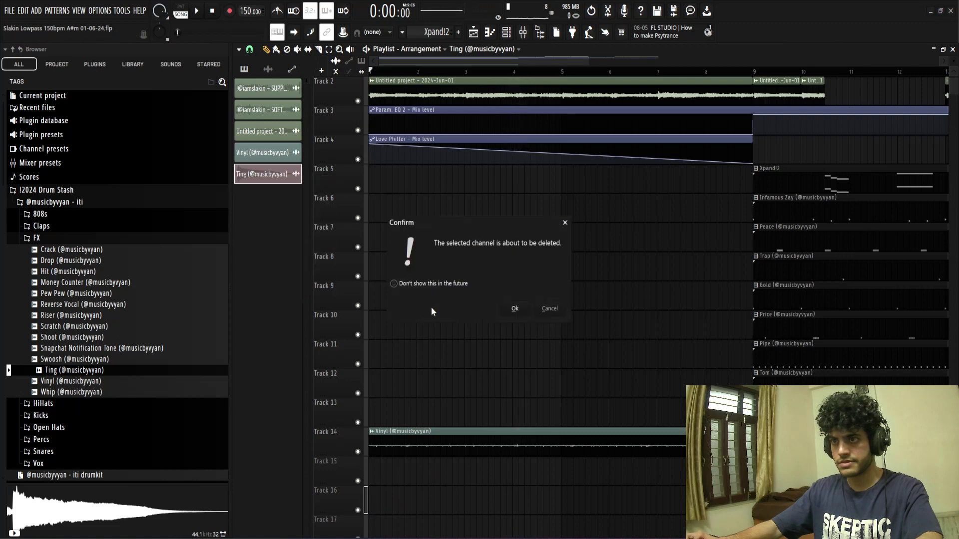
left_click(514, 309)
Step: Place the Money Counter sample on Track 16 at bar 1 and listen to it in the intro
left_click_drag(73, 286, 210, 439)
left_click_drag(245, 386, 419, 480)
left_click_drag(418, 480, 320, 521)
scroll(408, 460, "down", 1)
scroll(404, 400, "down", 3)
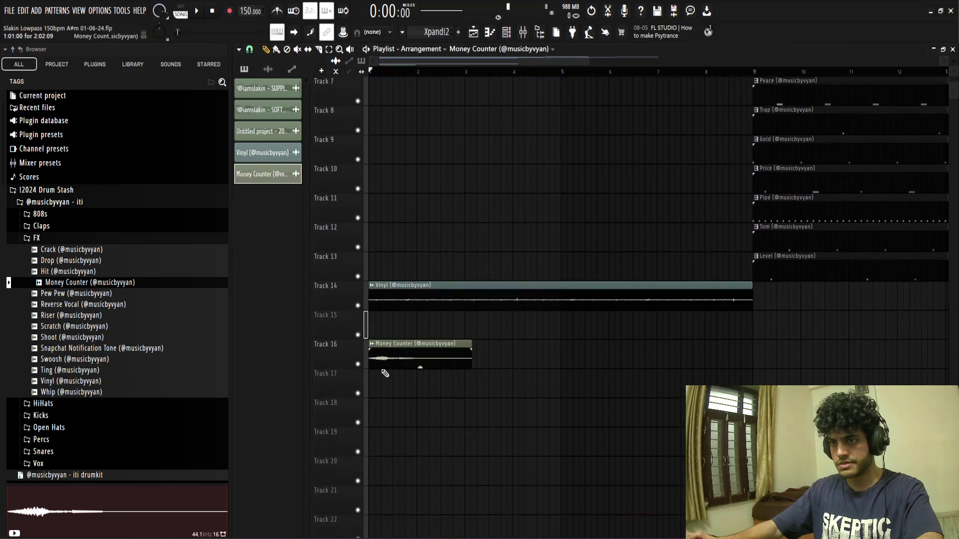
scroll(385, 374, "up", 5)
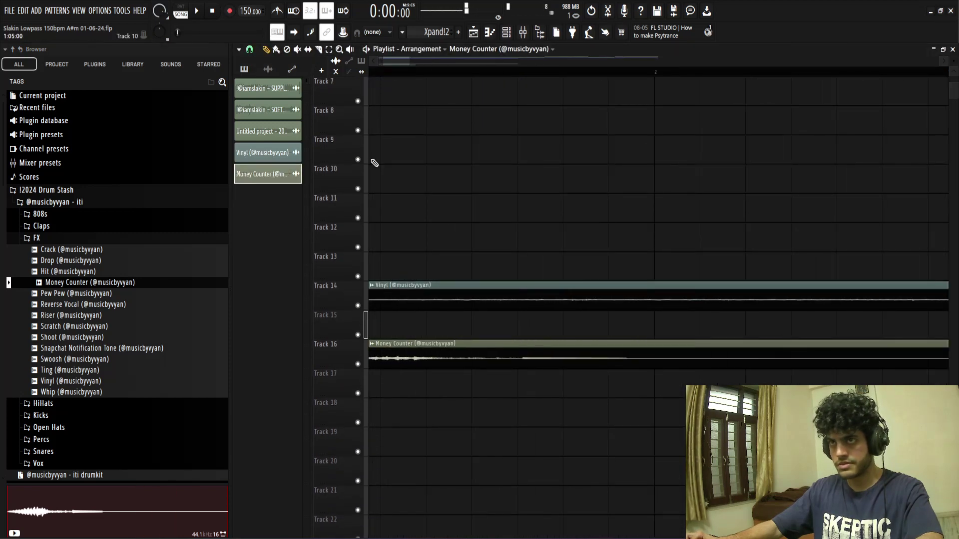
scroll(452, 182, "down", 5)
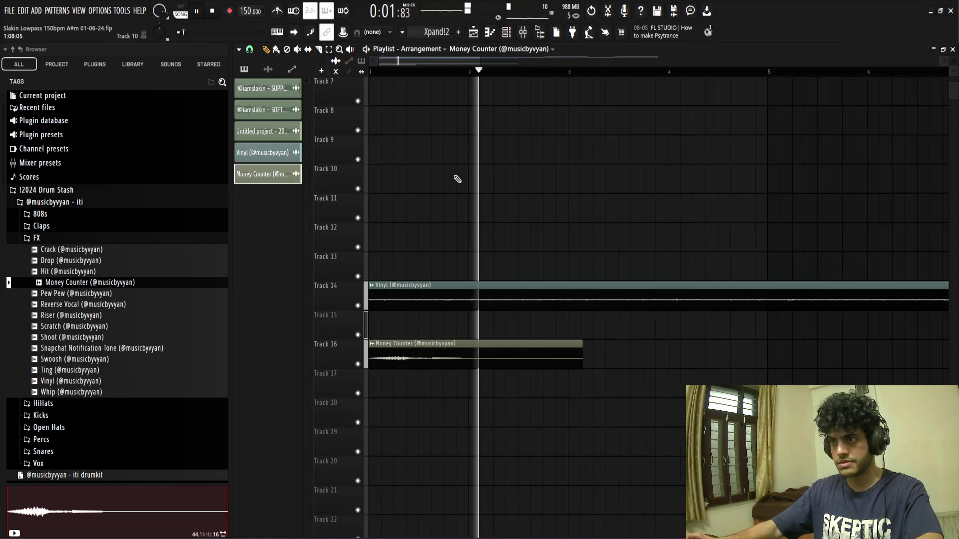
key("space")
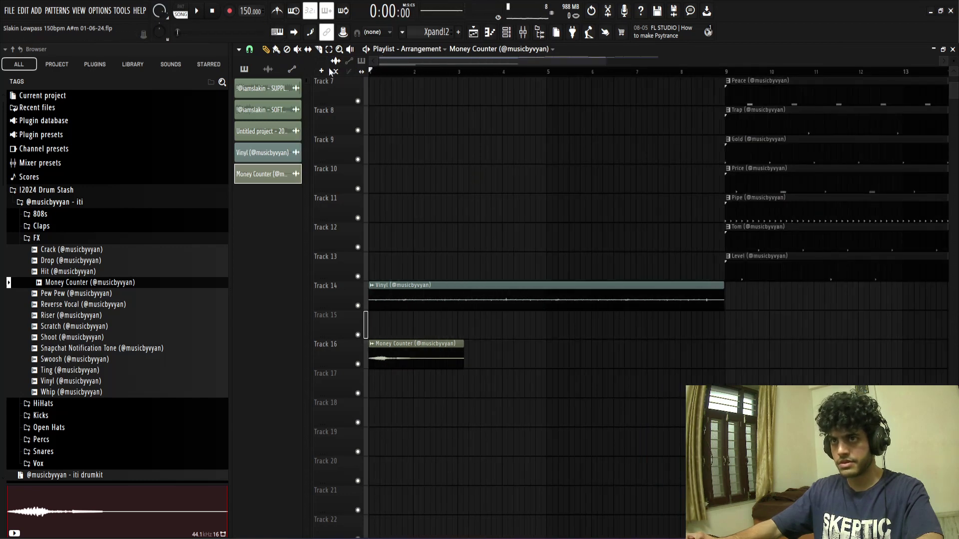
Step: Shorten the Money Counter clip on Track 16 to end at bar 3 and play it back
scroll(442, 342, "up", 2)
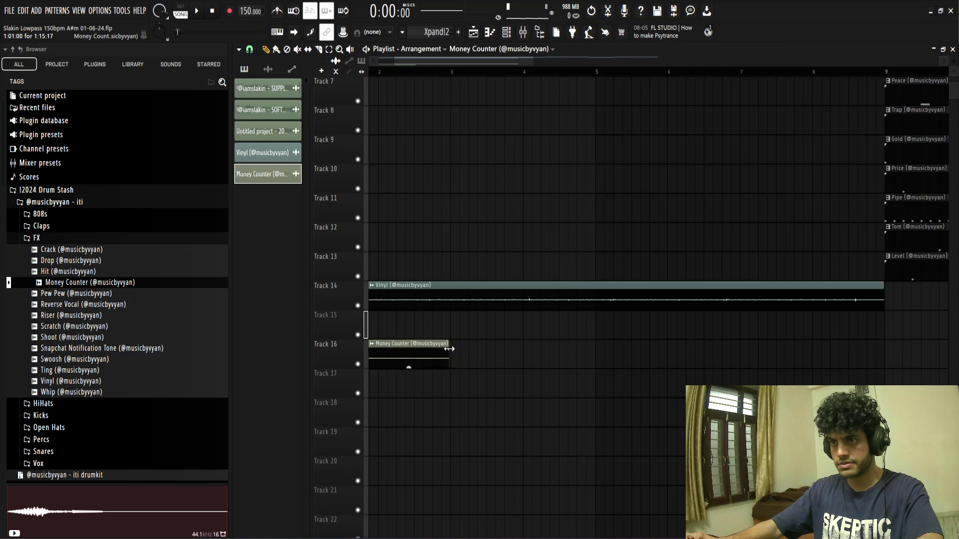
scroll(451, 349, "up", 3)
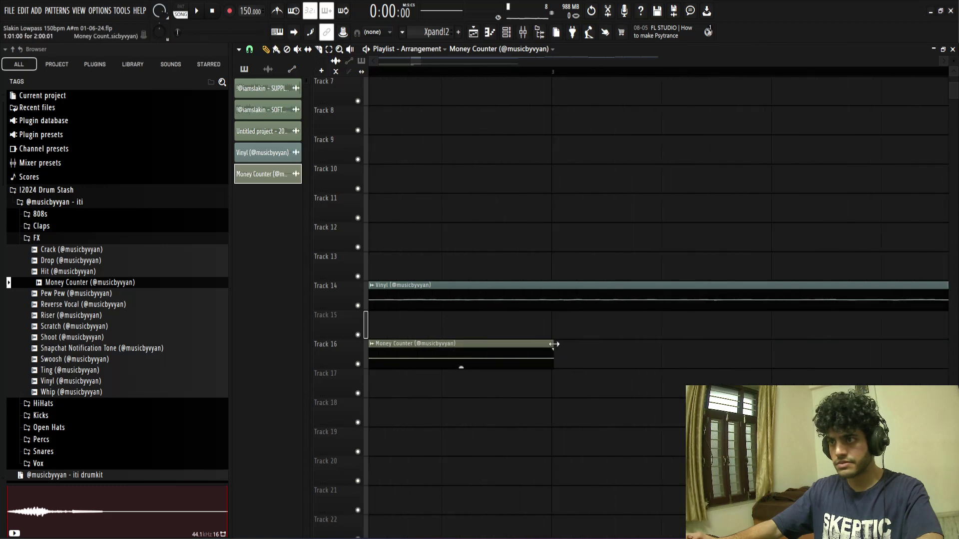
scroll(561, 382, "down", 3)
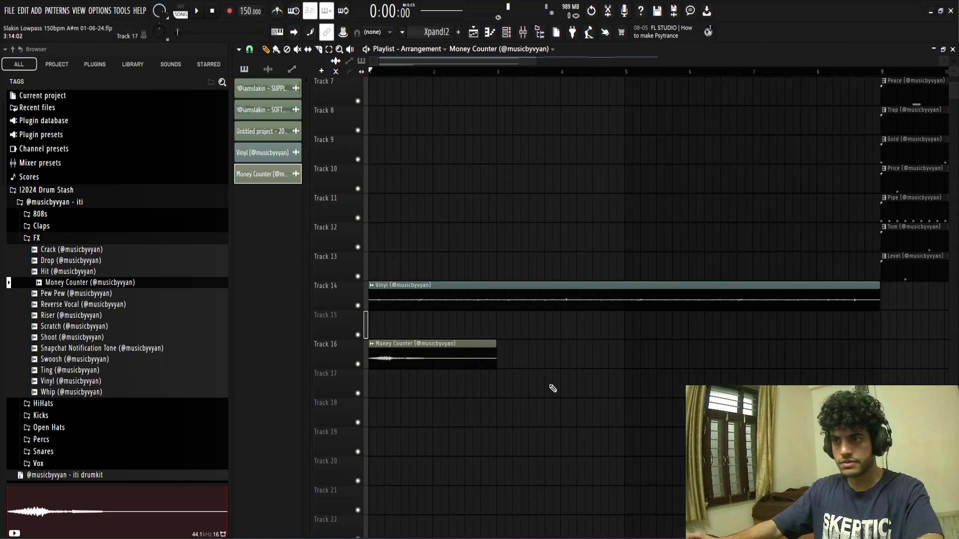
key("space")
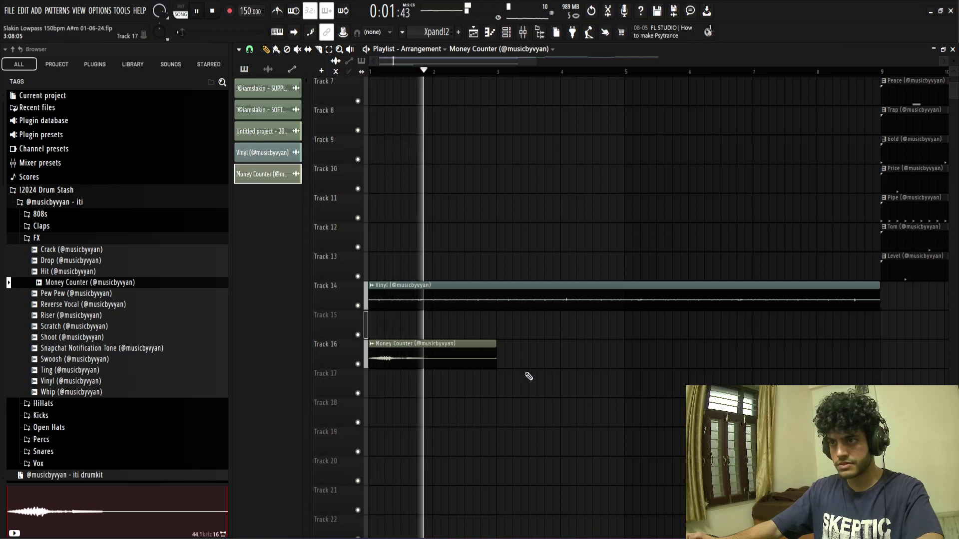
key("space")
Step: Check the time-stretching mode of the Money Counter channel and lengthen its clip to end halfway through bar 3
double_click(461, 359)
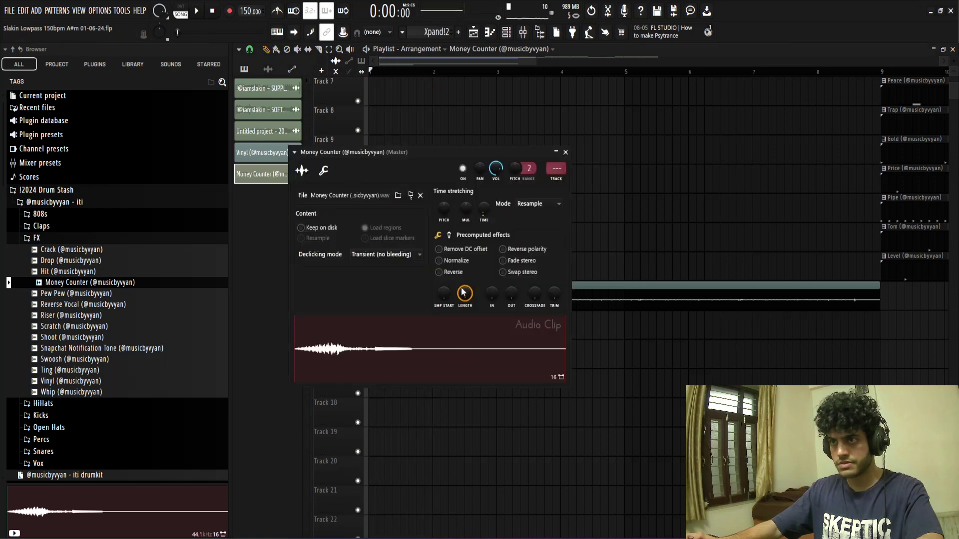
left_click(541, 213)
left_click(544, 210)
key("space")
left_click(565, 152)
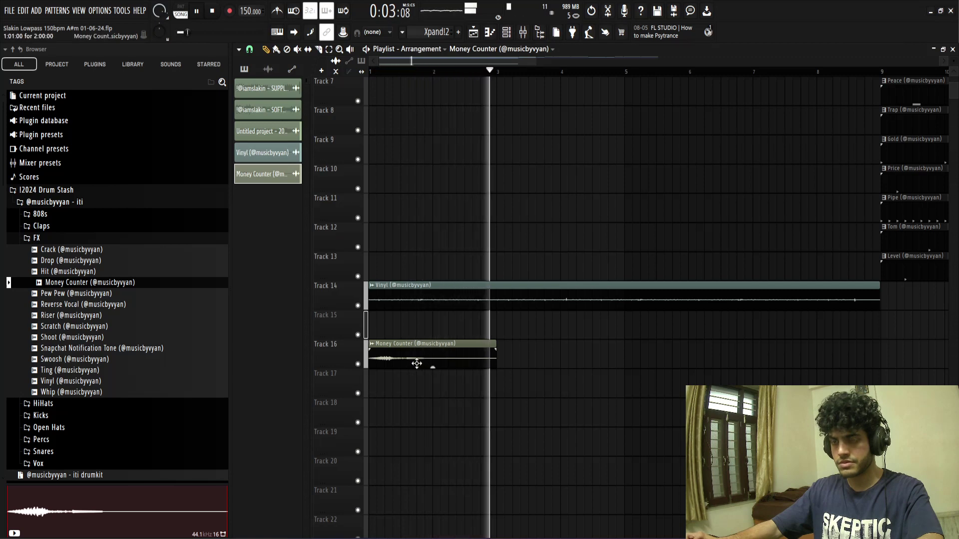
key("space")
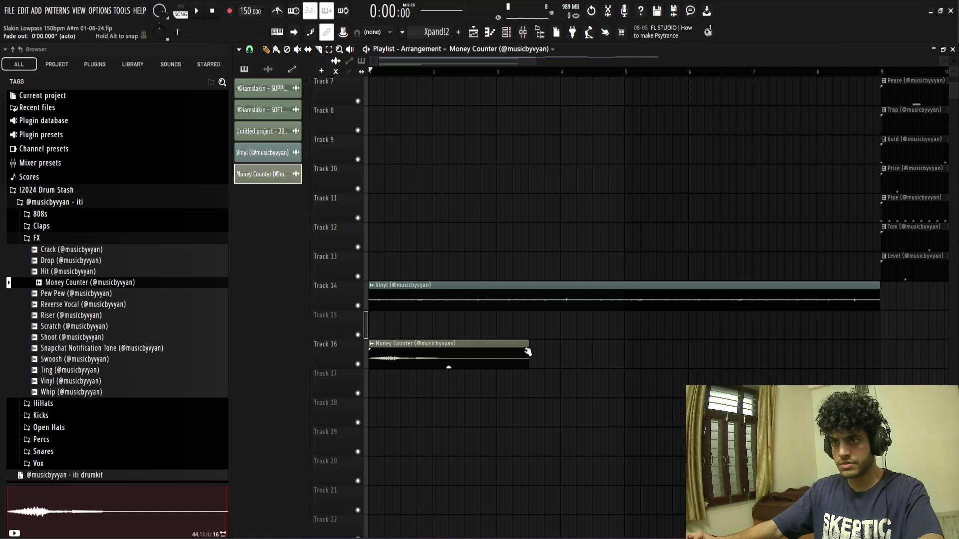
Step: Lower the Money Counter clip's gain to -3.1 dB while replaying the intro
key("space")
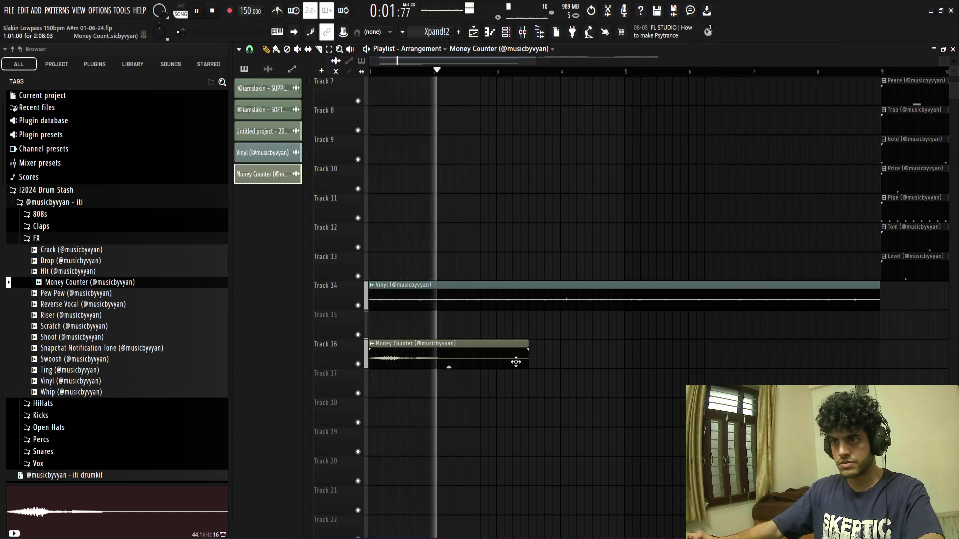
key("space")
key("space")
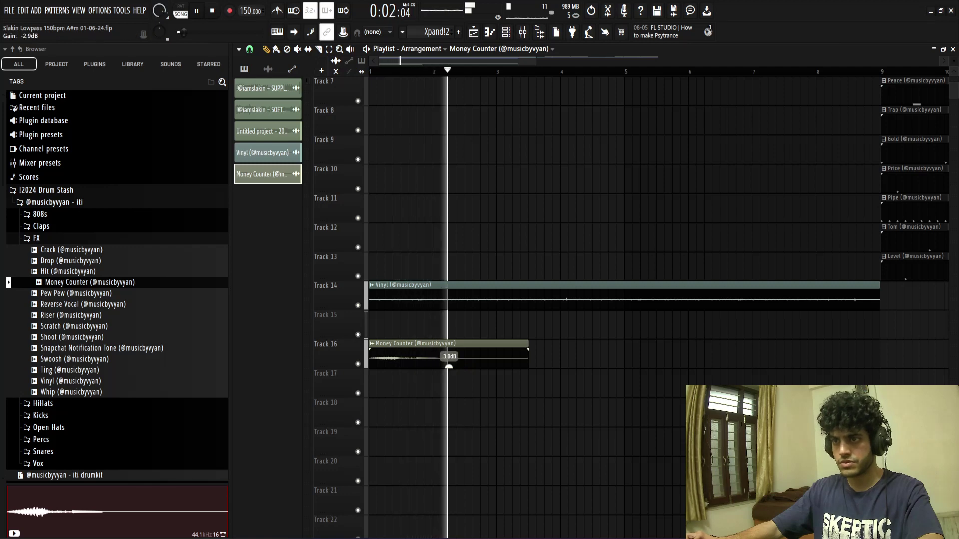
left_click_drag(448, 367, 449, 369)
key("space")
key("space")
scroll(458, 417, "down", 4)
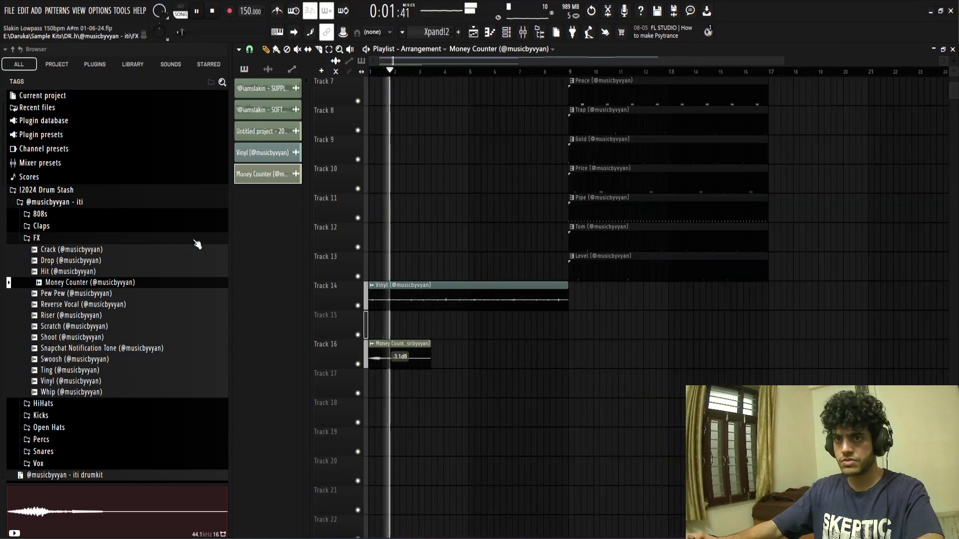
left_click(194, 241)
left_click(99, 202)
left_click(98, 192)
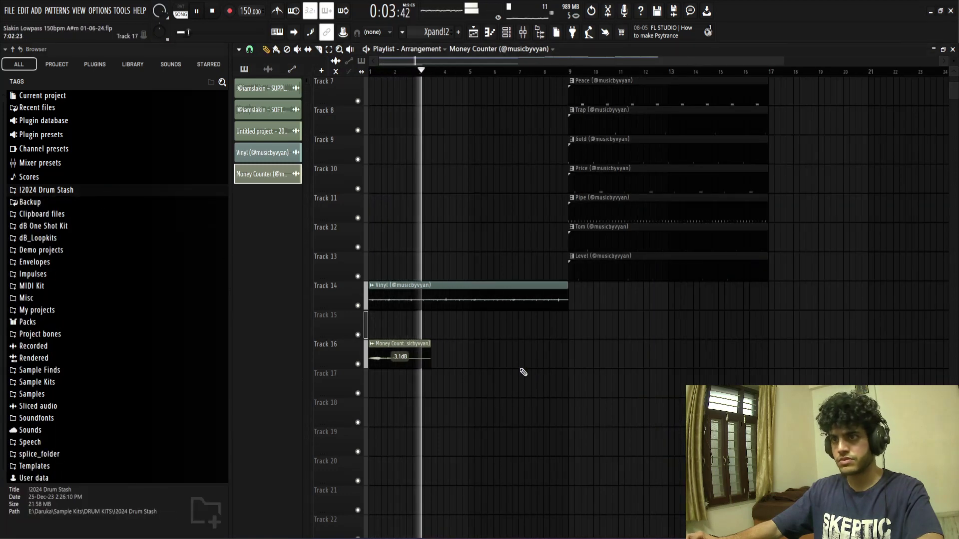
left_click(50, 190)
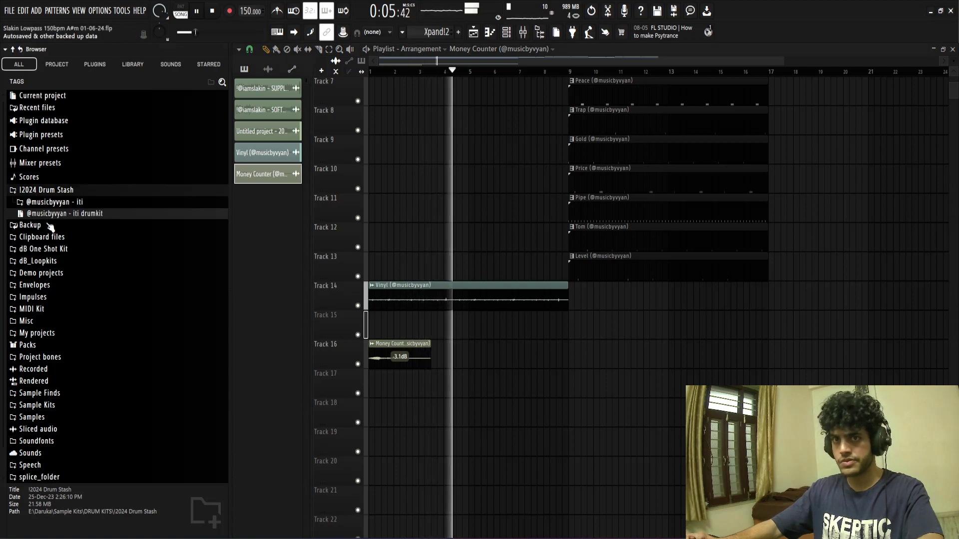
left_click(50, 202)
left_click(39, 238)
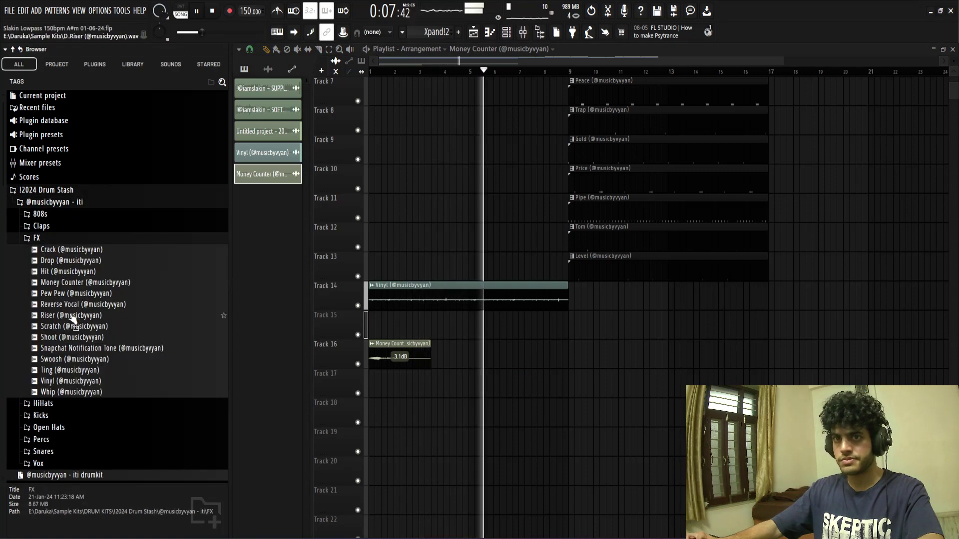
Step: Place the Reverse Vocal sample on Track 16 so it ends at bar 9, and stop playback
left_click_drag(75, 304, 530, 356)
scroll(567, 375, "up", 2)
scroll(567, 375, "up", 2)
key("space")
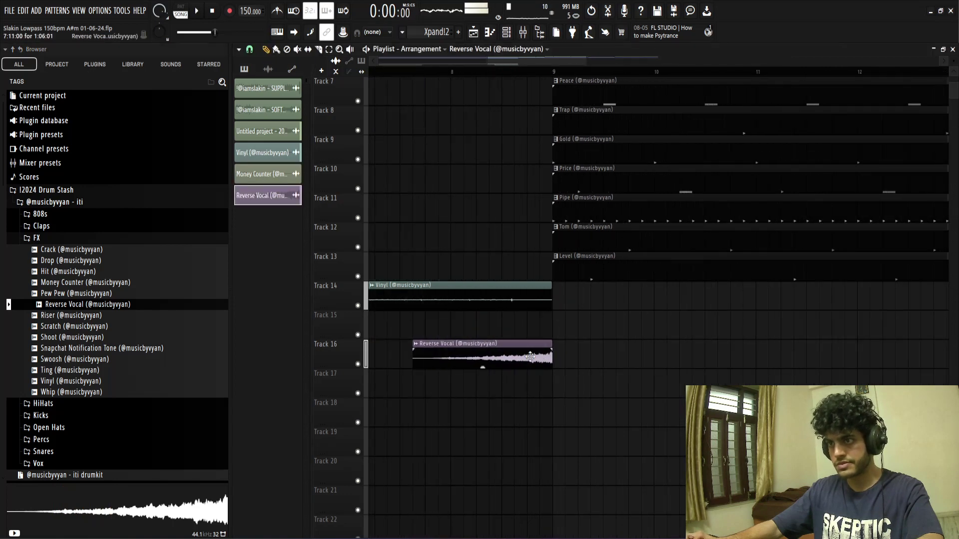
Step: Check the Reverse Vocal channel settings and extend its clip's start to bar 7, keeping the end at bar 9
double_click(531, 356)
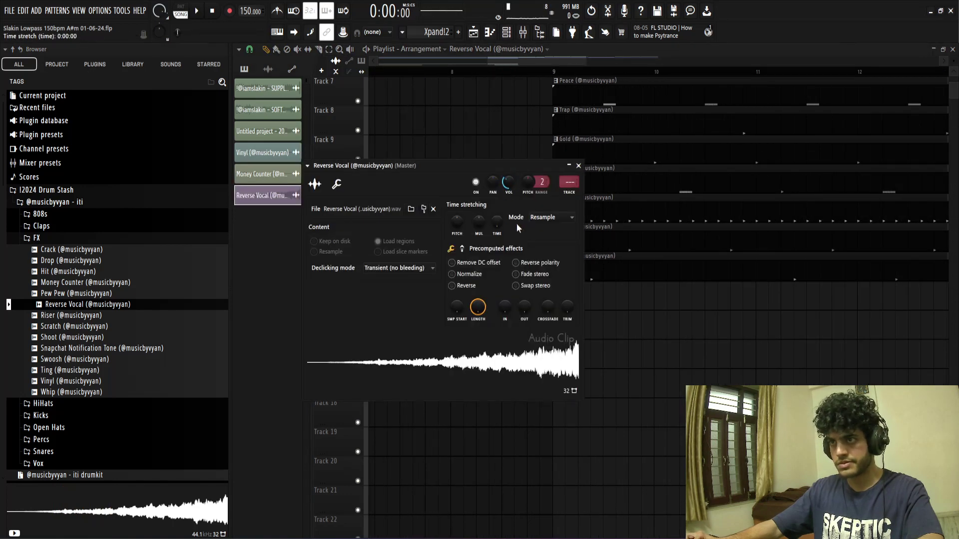
left_click(578, 163)
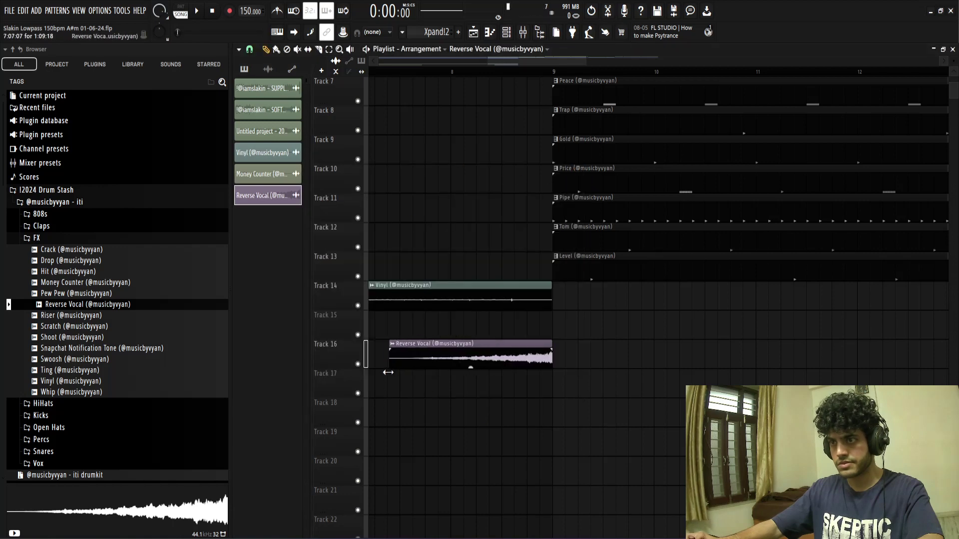
left_click_drag(388, 373, 399, 382)
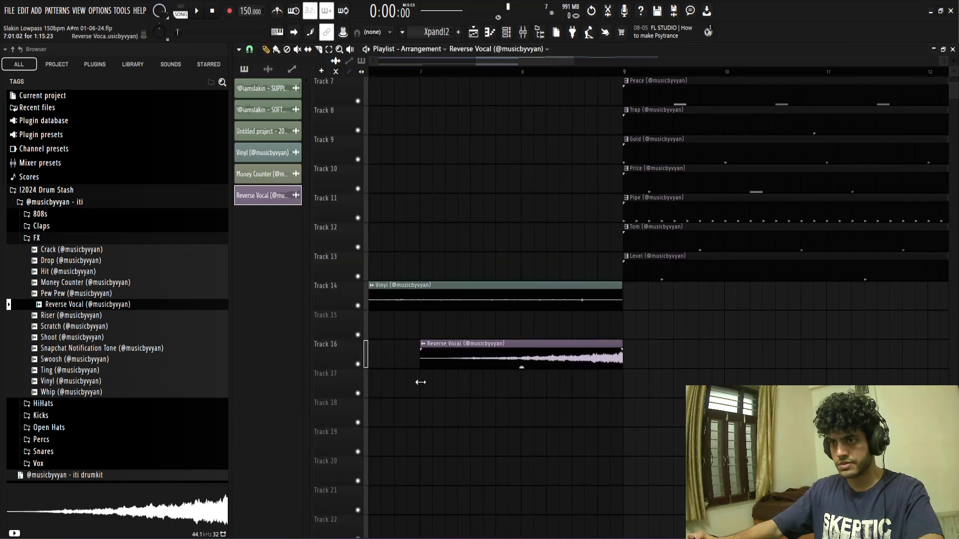
Step: Lower the Reverse Vocal channel's volume, replaying the last bars of the intro to check its level
double_click(598, 354)
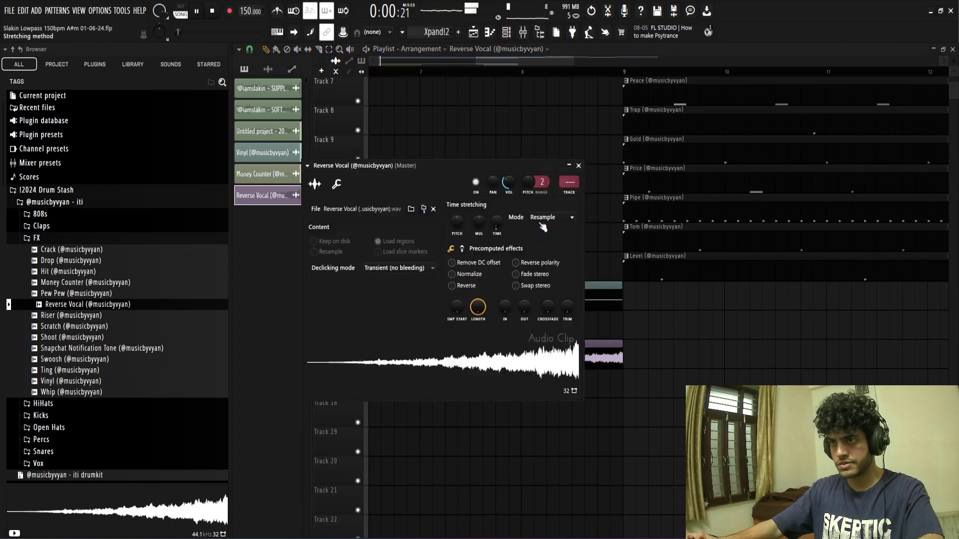
left_click(578, 166)
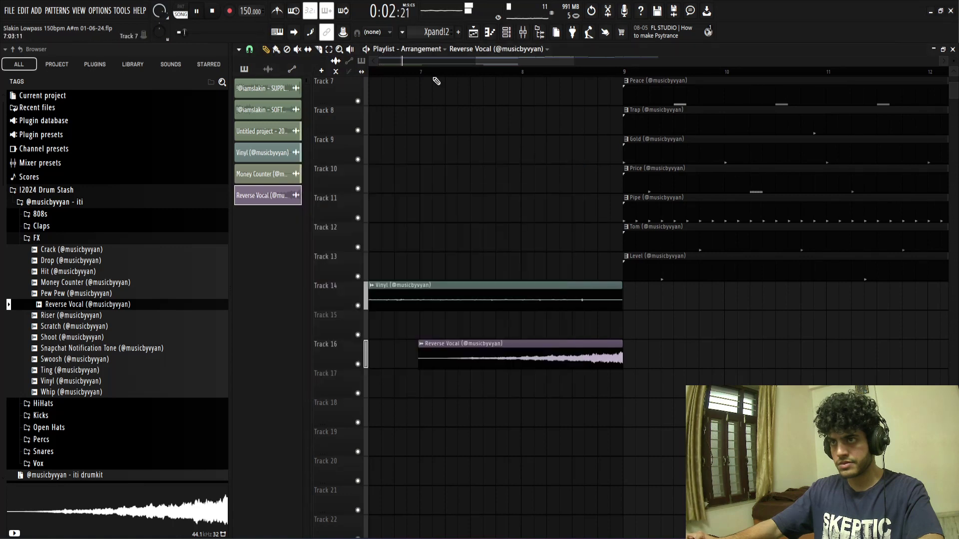
left_click(410, 72)
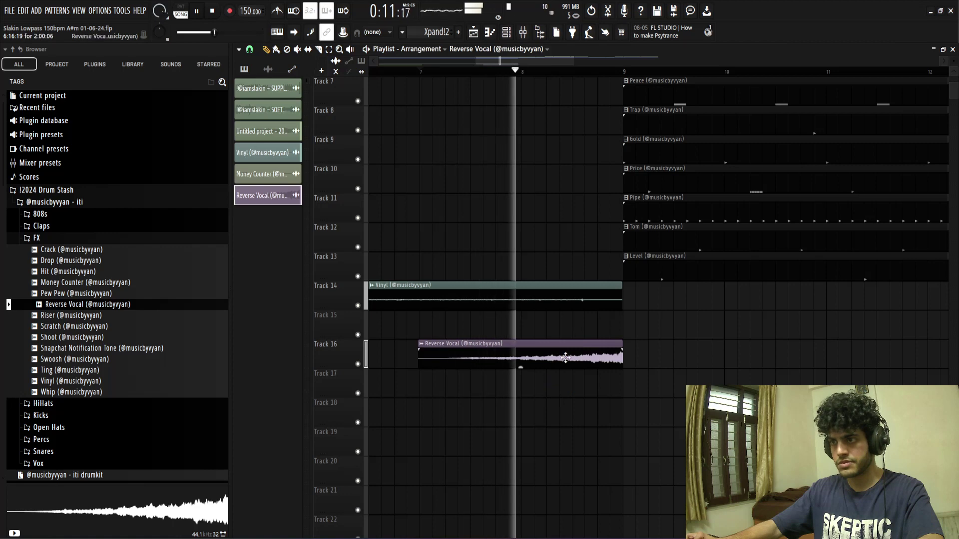
double_click(525, 357)
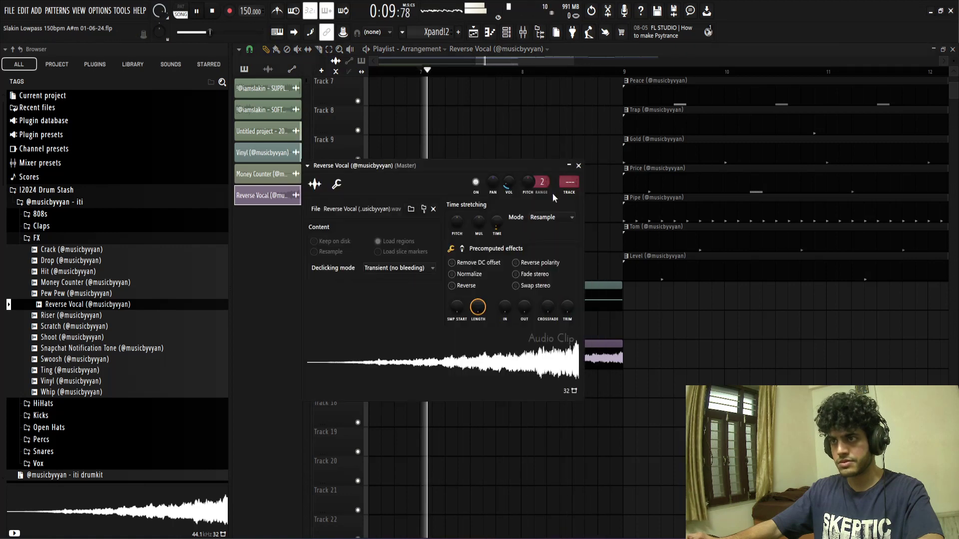
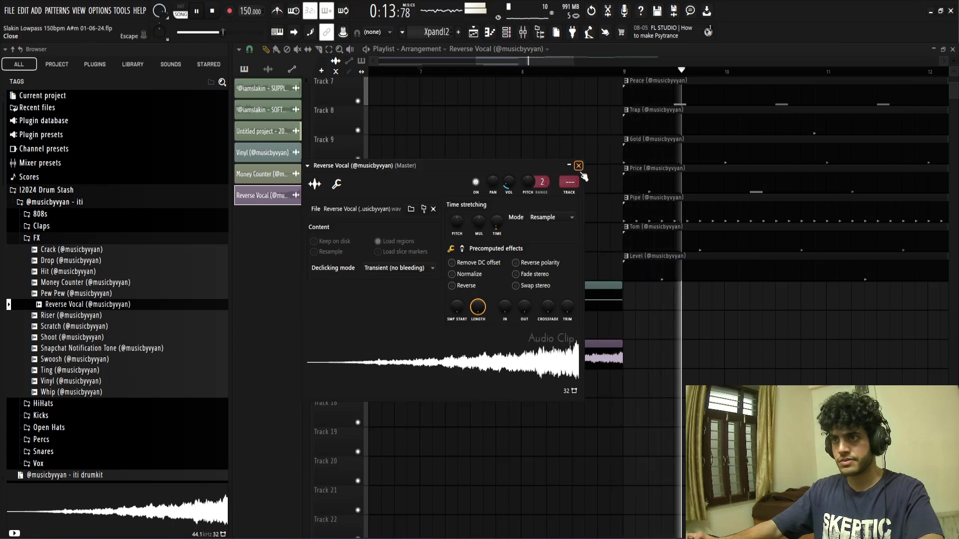
Step: Set the Reverse Vocal channel's time-stretching mode to Stretch and replay the clip
key("space")
left_click(536, 226)
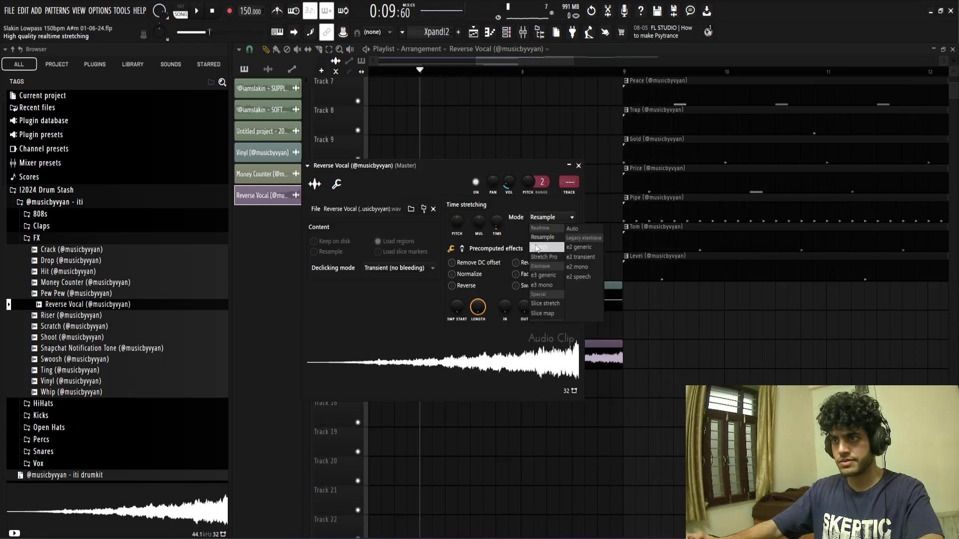
left_click(545, 239)
key("space")
left_click(578, 167)
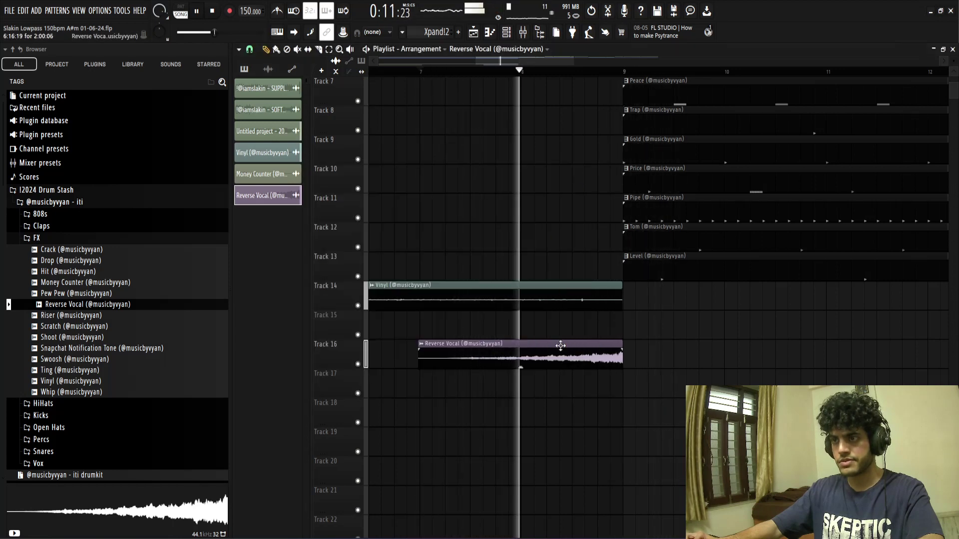
Step: Set the Reverse Vocal channel's time-stretching pitch shift to +300 cents while replaying it
double_click(560, 342)
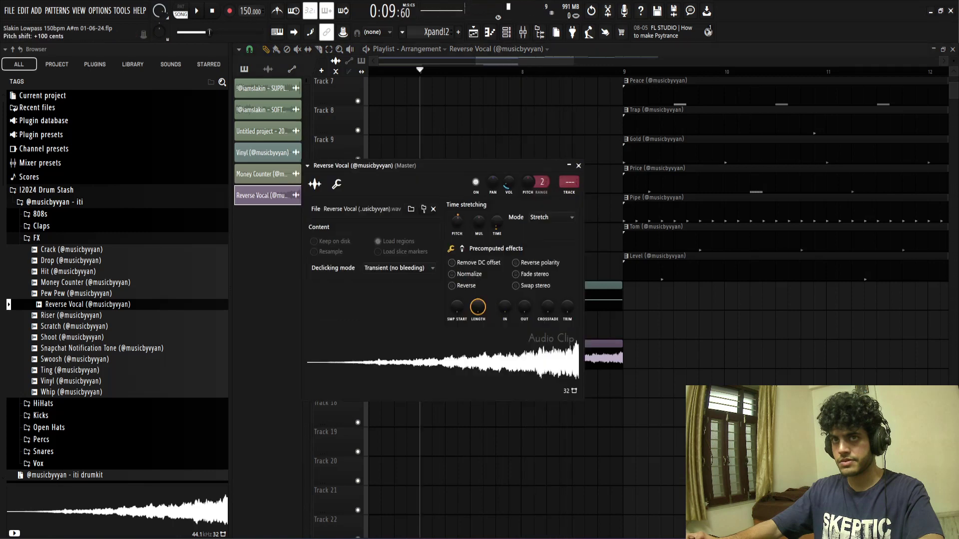
left_click(578, 166)
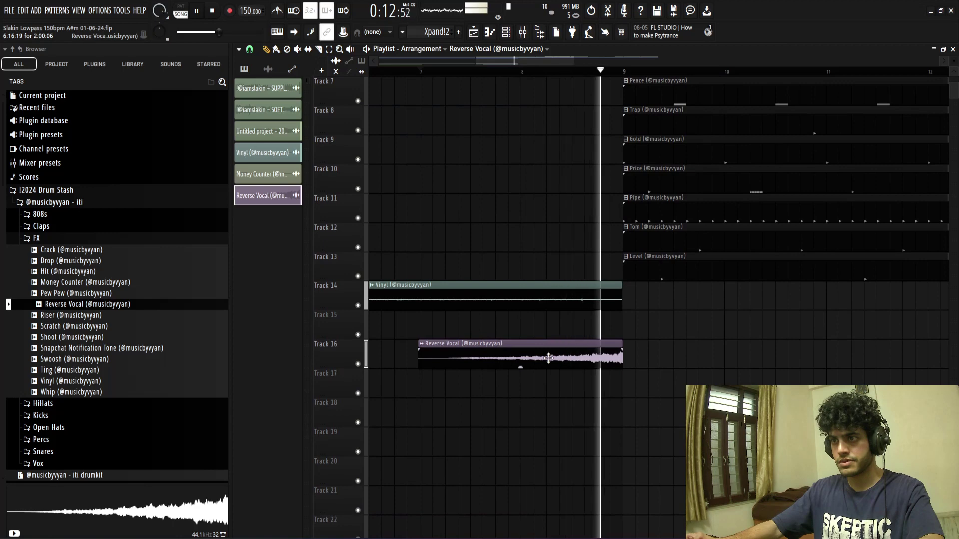
double_click(564, 354)
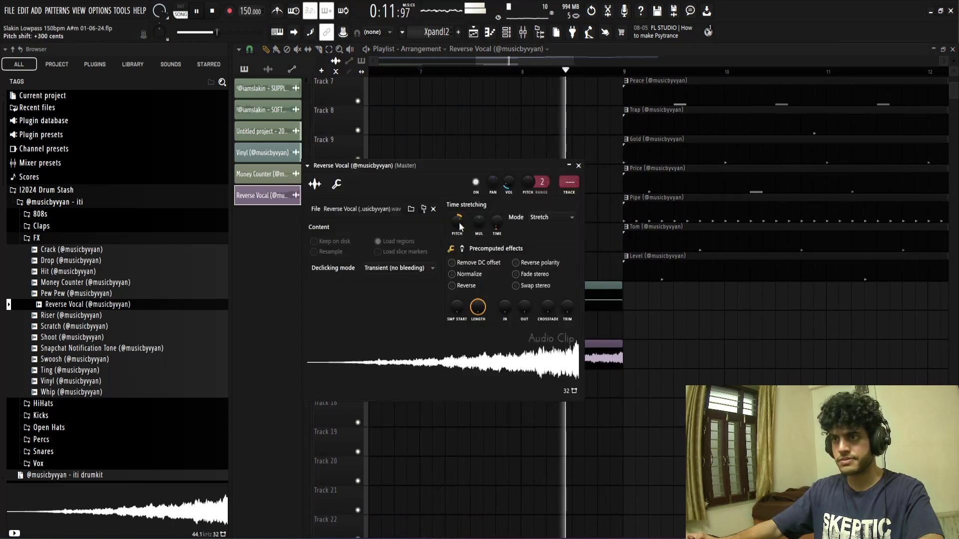
left_click(578, 165)
Step: Move the Reverse Vocal clip down to Track 17 and save the project while replaying the transition into bar 9
scroll(541, 400, "down", 5)
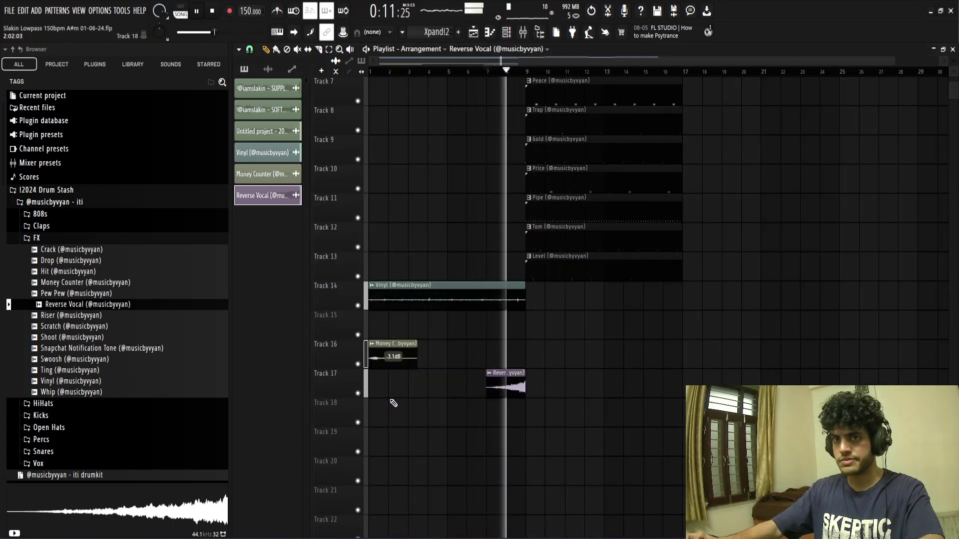
scroll(490, 274, "up", 4)
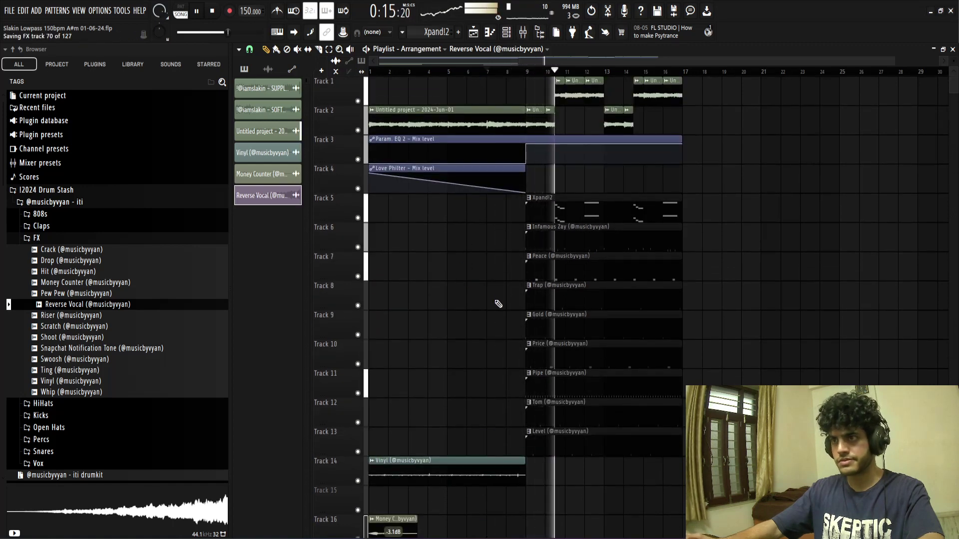
scroll(508, 288, "up", 4)
left_click(411, 72)
Step: Try muting the Track 2 melody from halfway through bar 8 up to bar 9, listening to the transition
scroll(503, 192, "up", 4)
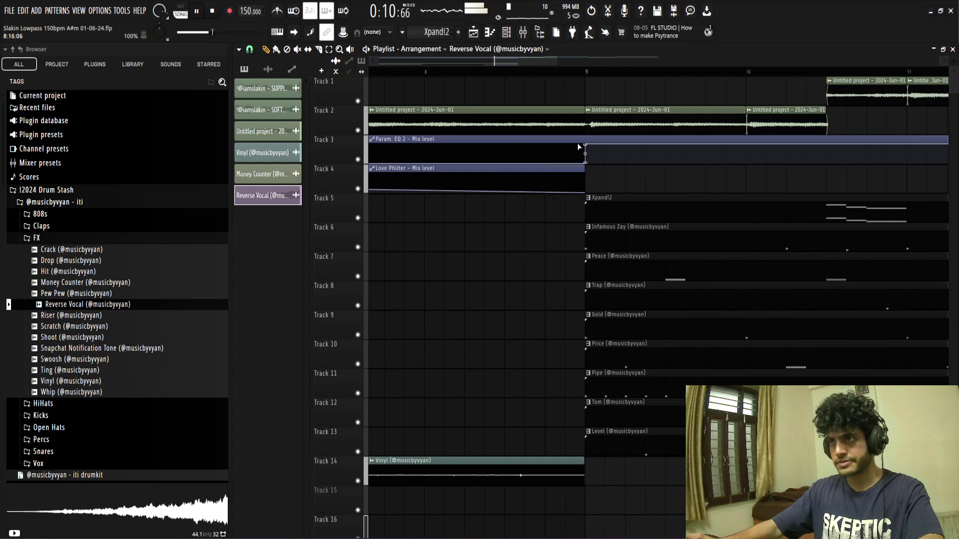
key("space")
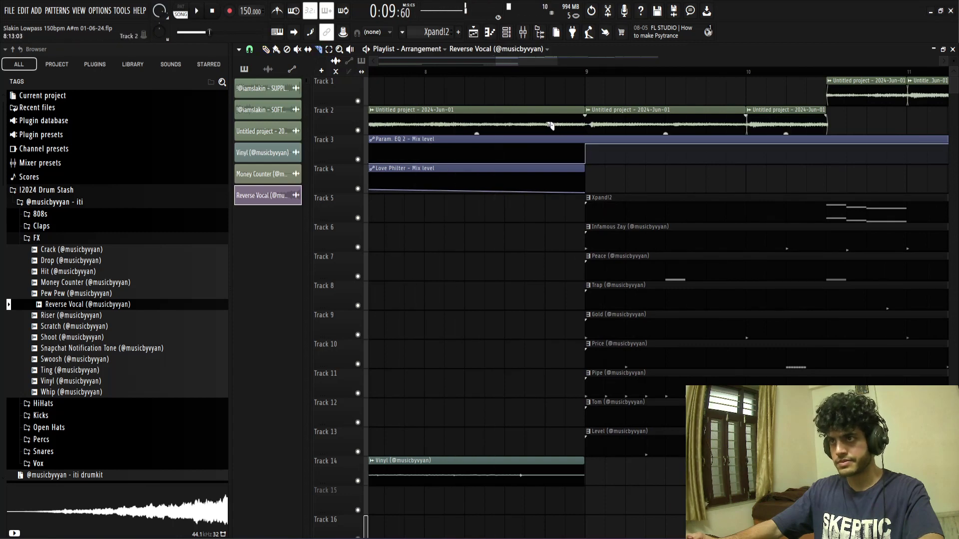
key("t")
left_click(530, 126)
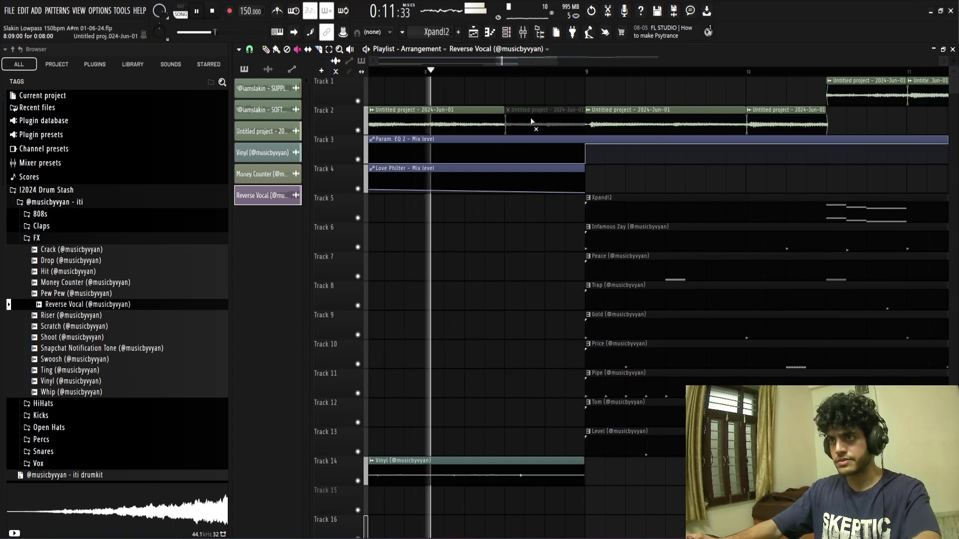
key("space")
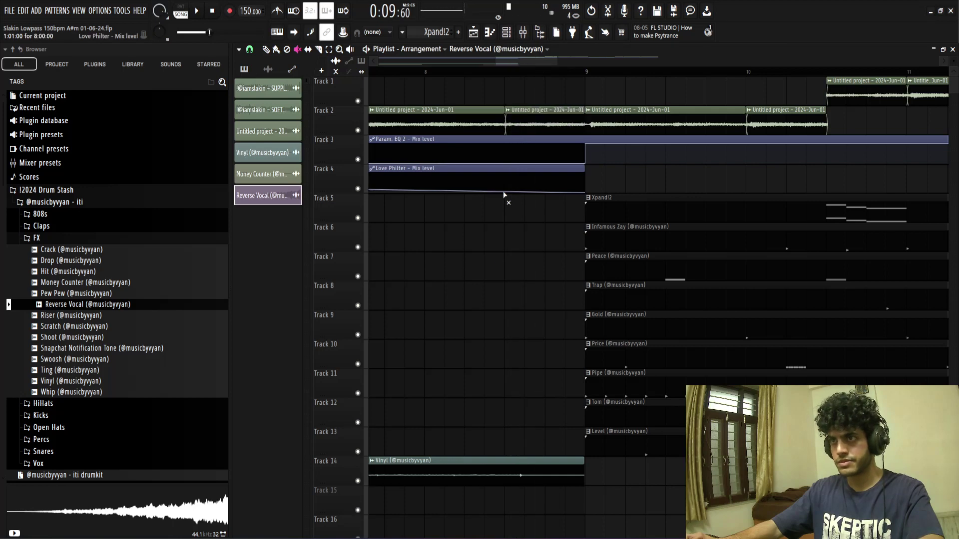
Step: Slice the Track 2 melody at bar 8 and delete the piece between bars 8 and 9
scroll(475, 233, "down", 4)
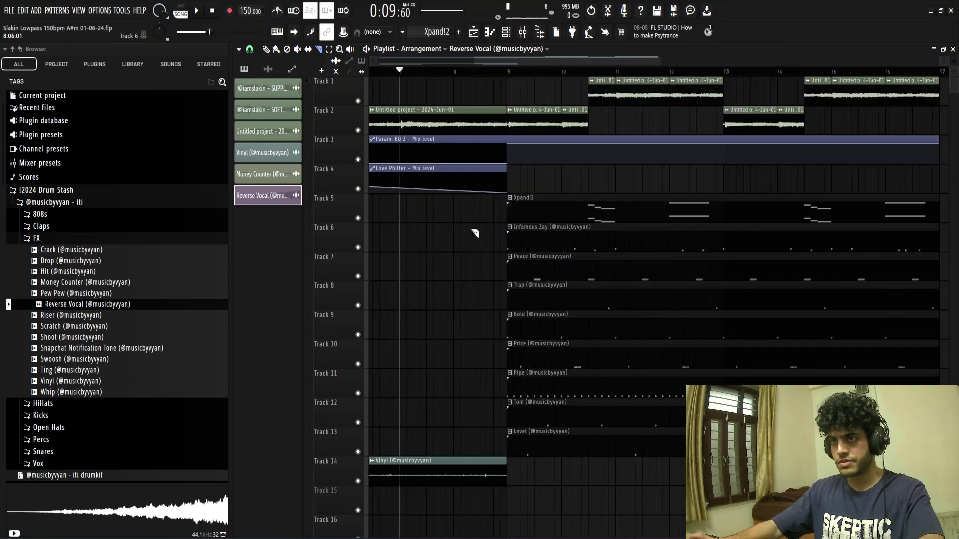
key("space")
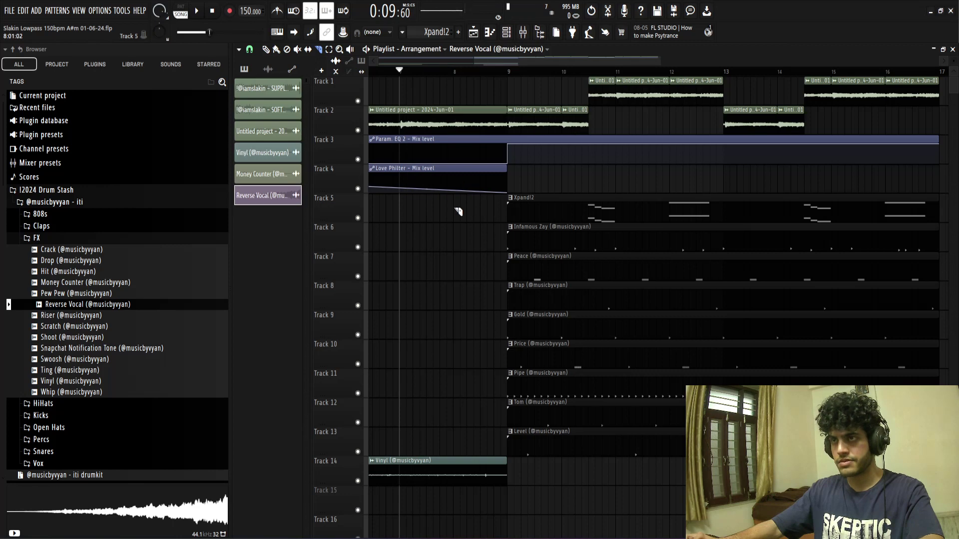
key("space")
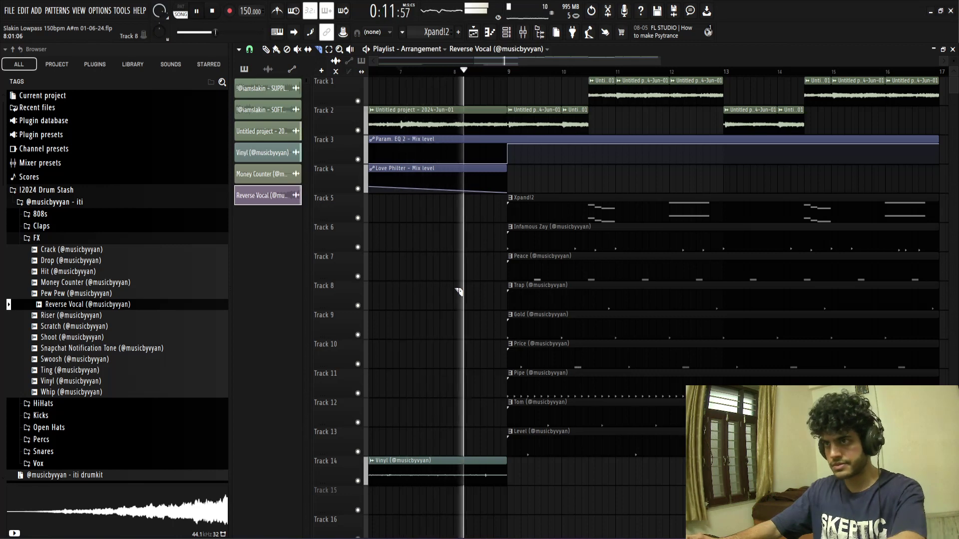
key("space")
scroll(456, 131, "up", 3)
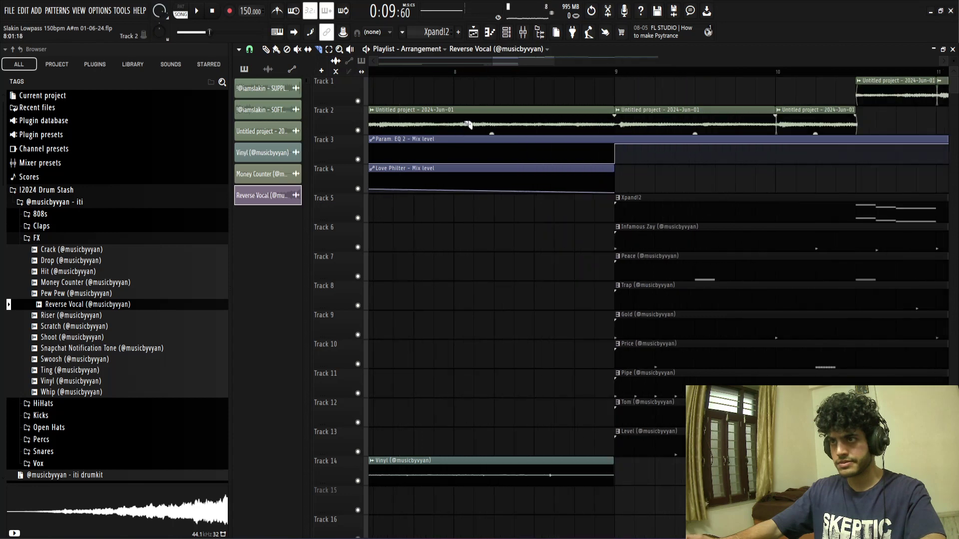
scroll(470, 123, "down", 4)
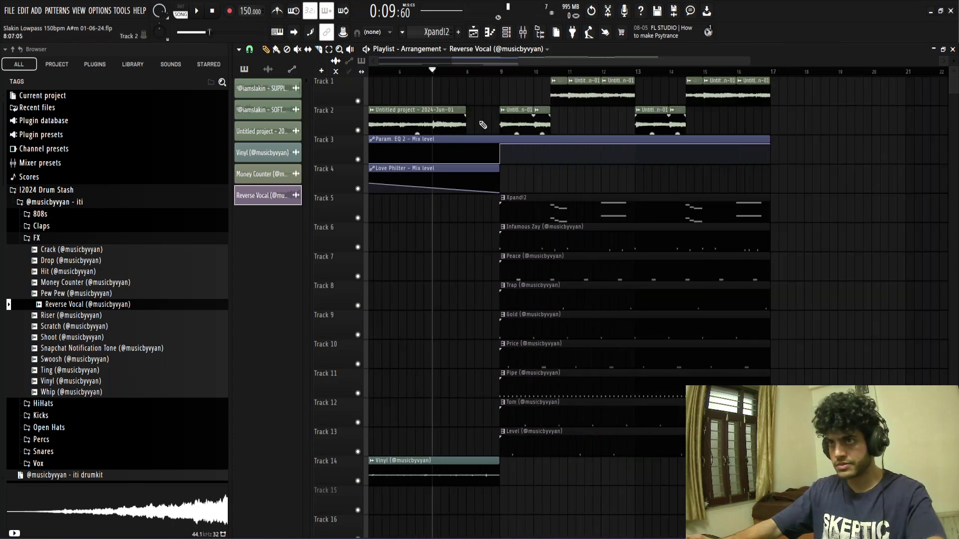
Step: Slice the Track 2 melody at bar 7 and duplicate the one-bar piece into the gap at bar 8
key("space")
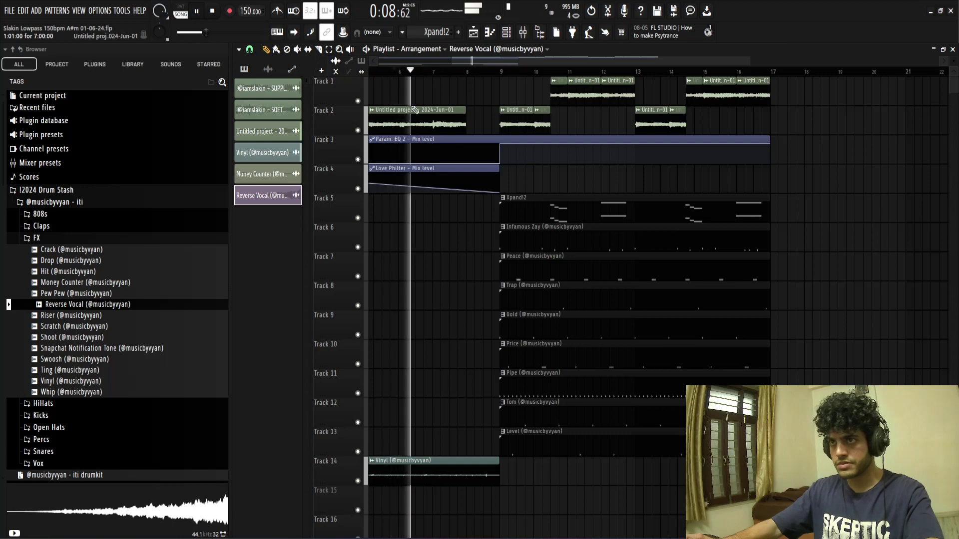
scroll(397, 73, "up", 3)
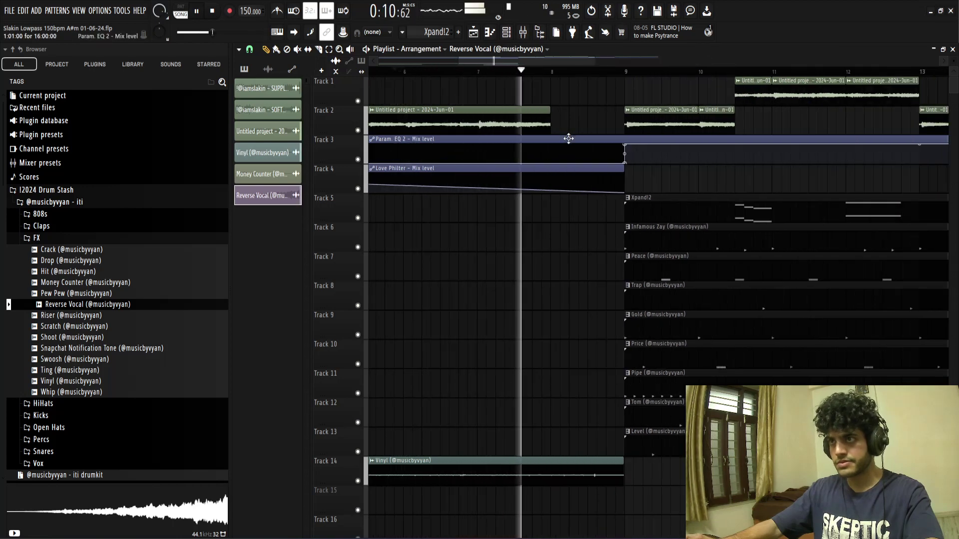
key("space")
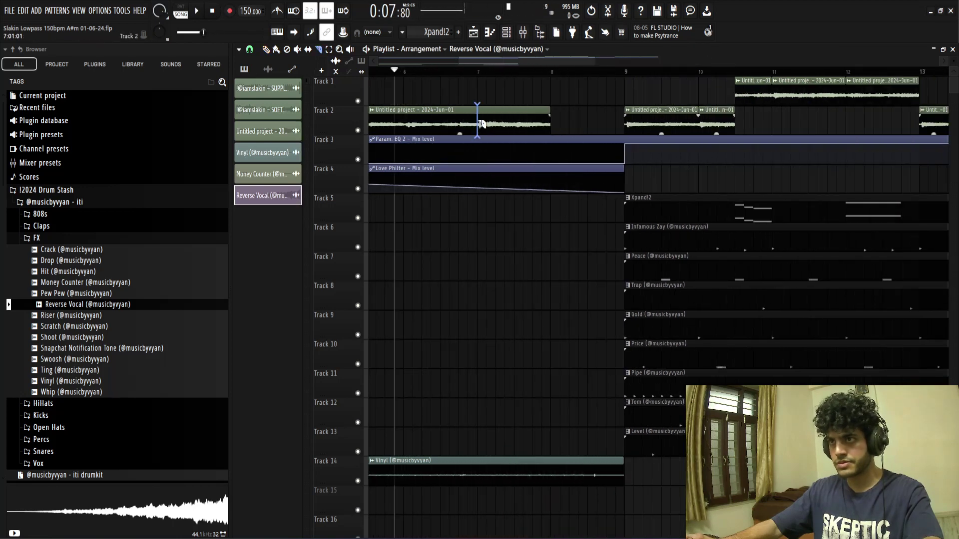
left_click(477, 123)
key("space")
key("p")
left_click_drag(571, 120, 517, 116)
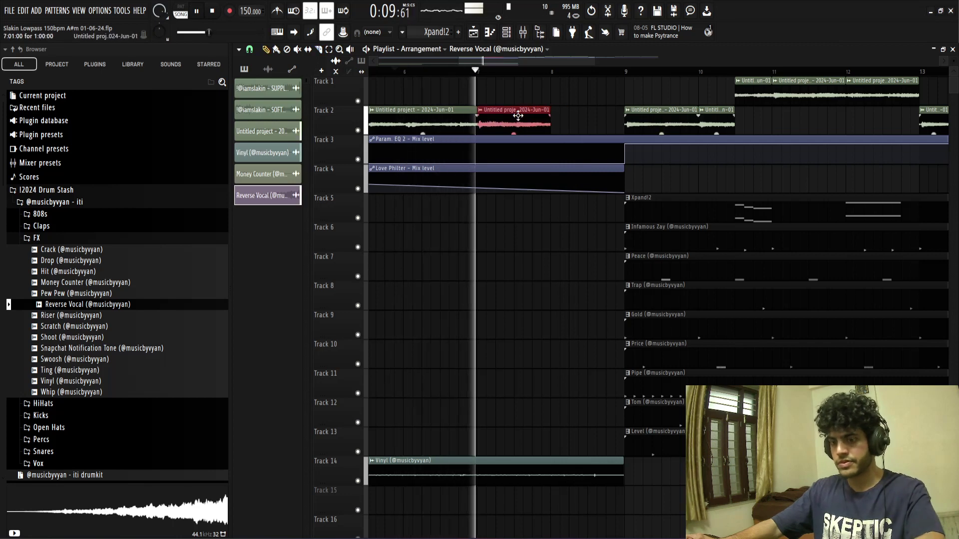
key("ctrl+b")
left_click(543, 88, "ctrl")
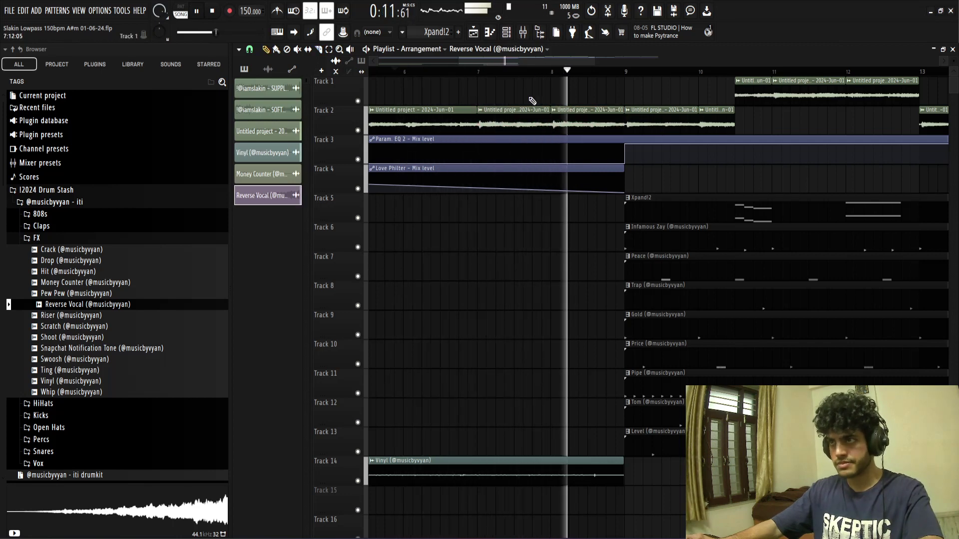
Step: Replay the end of the intro into bar 9 to judge the repeated one-bar melody on Track 2
scroll(482, 377, "down", 4)
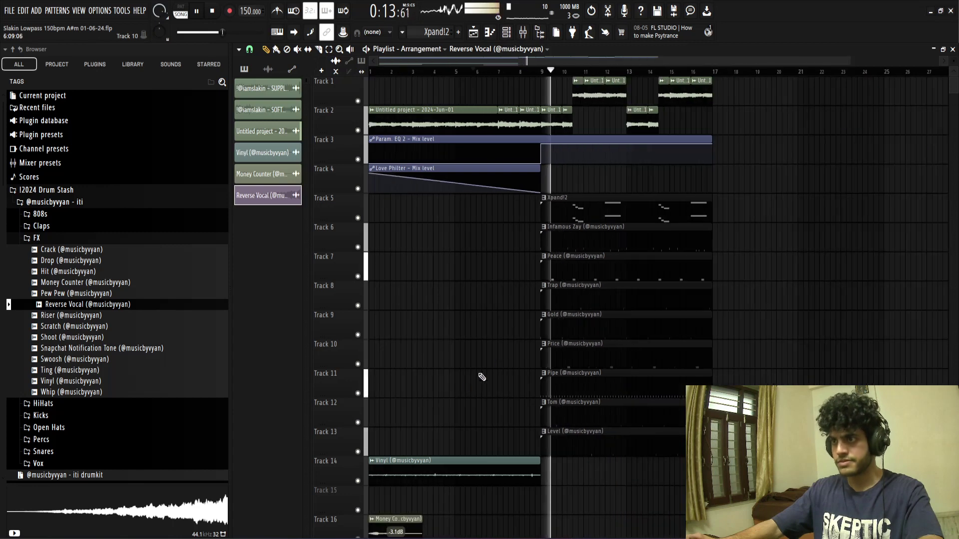
scroll(485, 320, "up", 4)
key("space")
key("space")
key("c")
scroll(538, 230, "up", 4)
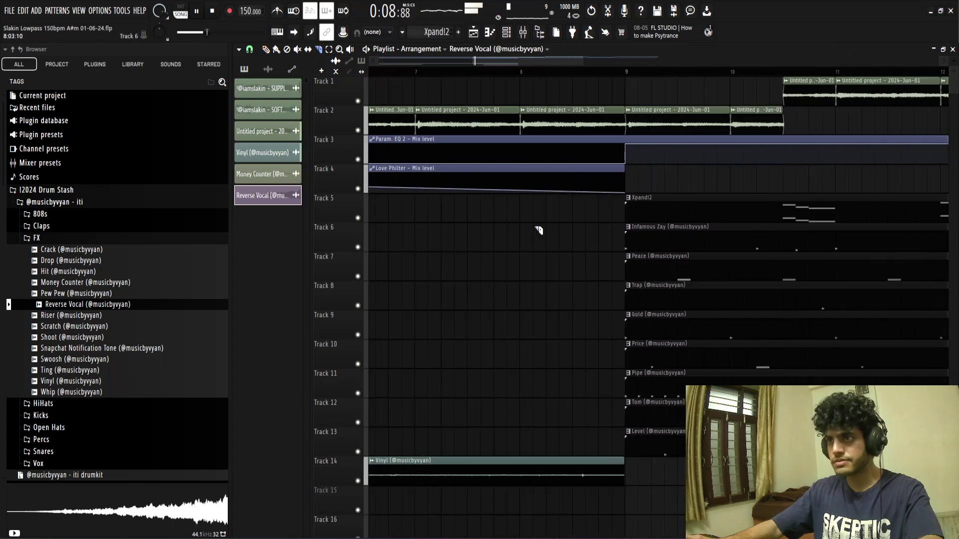
scroll(537, 231, "down", 4)
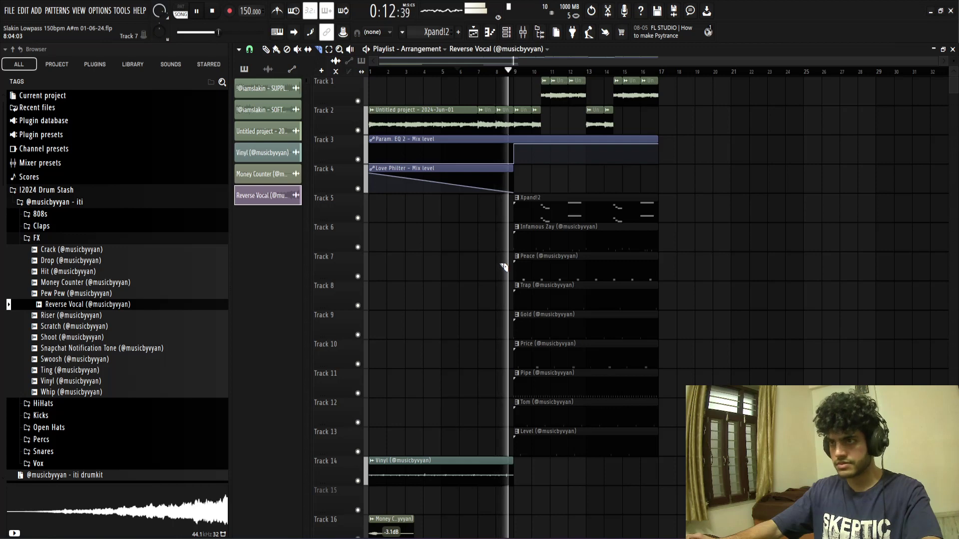
key("space")
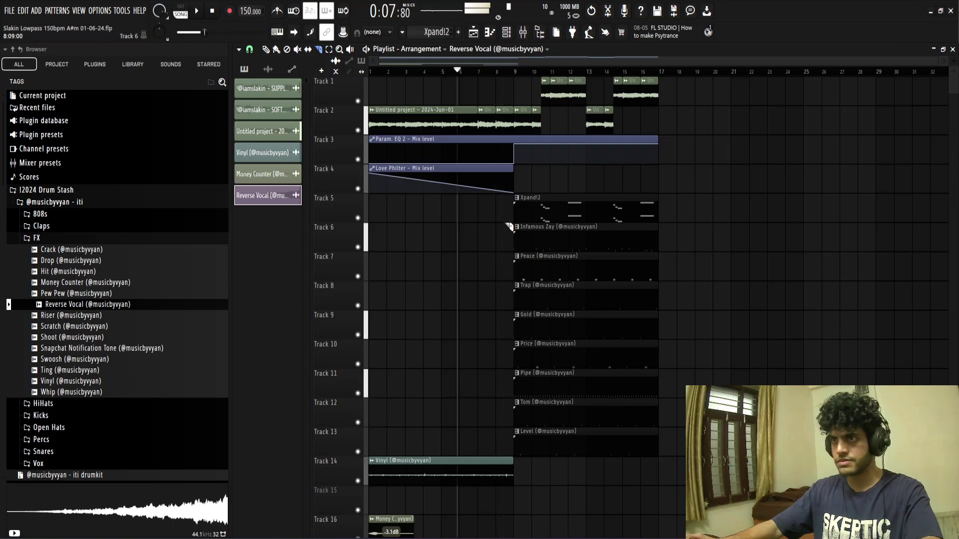
Step: Delete the duplicated melody piece in bar 8 of Track 2 and move playback near the start of the intro
left_click(399, 69)
key("space")
scroll(385, 184, "up", 4)
key("space")
left_click(381, 70)
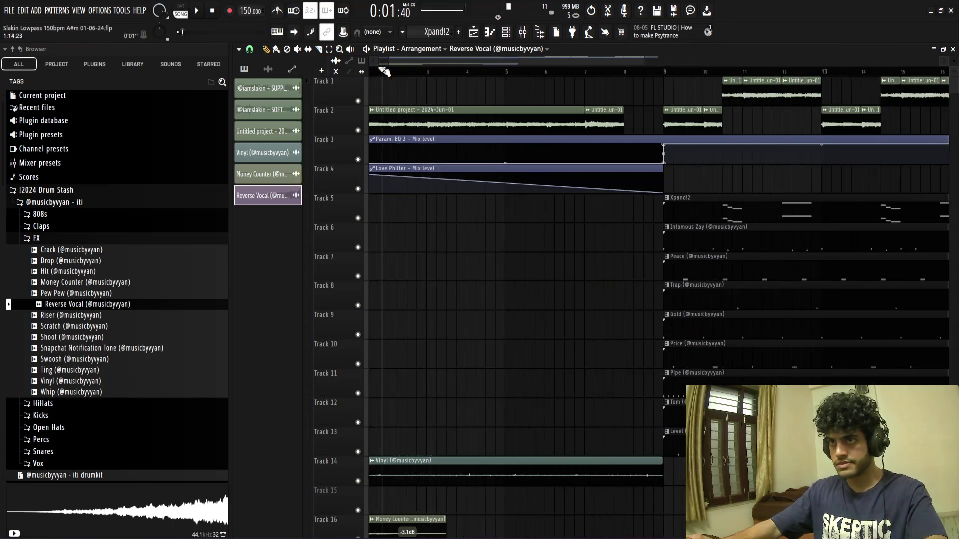
Step: Slice the Track 2 melody at bars 2 and 3 and place a copy of the bar 2 piece in bar 8
key("space")
scroll(384, 75, "up", 3)
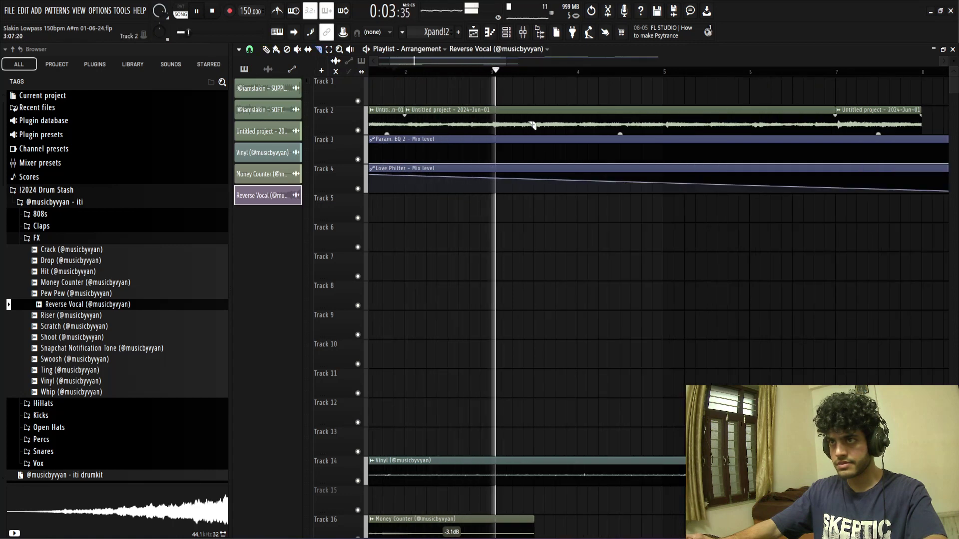
key("space")
key("space")
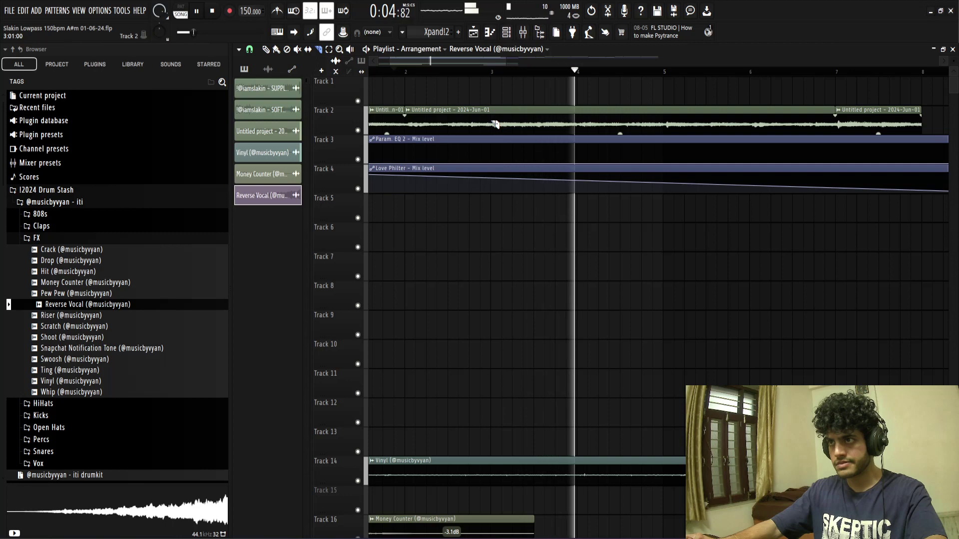
scroll(492, 103, "down", 5)
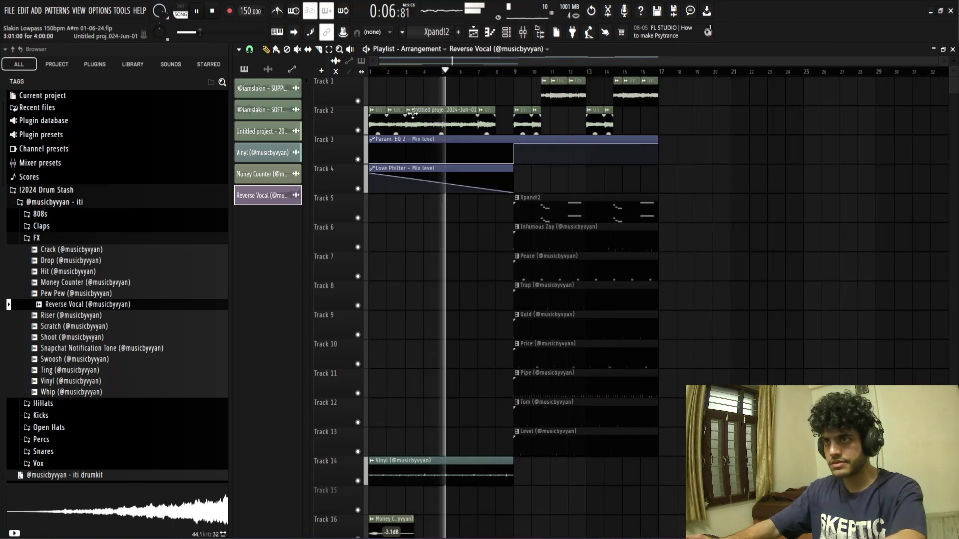
key("space")
left_click(402, 119)
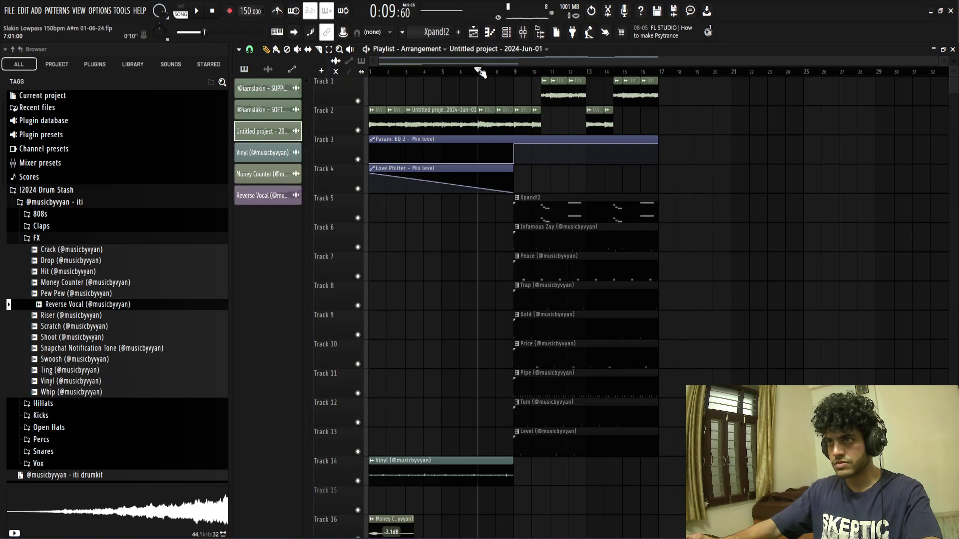
Step: Replay the end of the intro into the drop at bar 9 and review the arranged tracks
key("space")
scroll(473, 261, "up", 3)
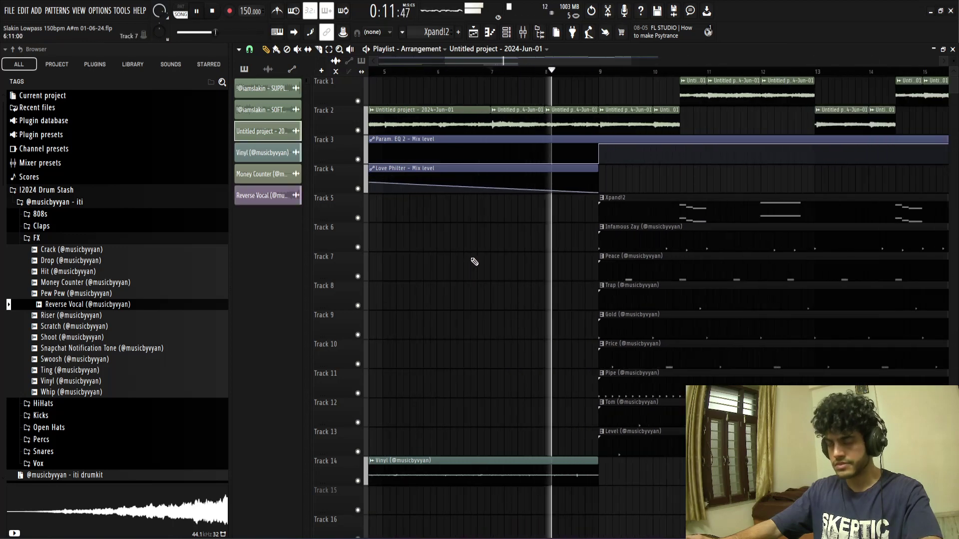
scroll(474, 262, "down", 2)
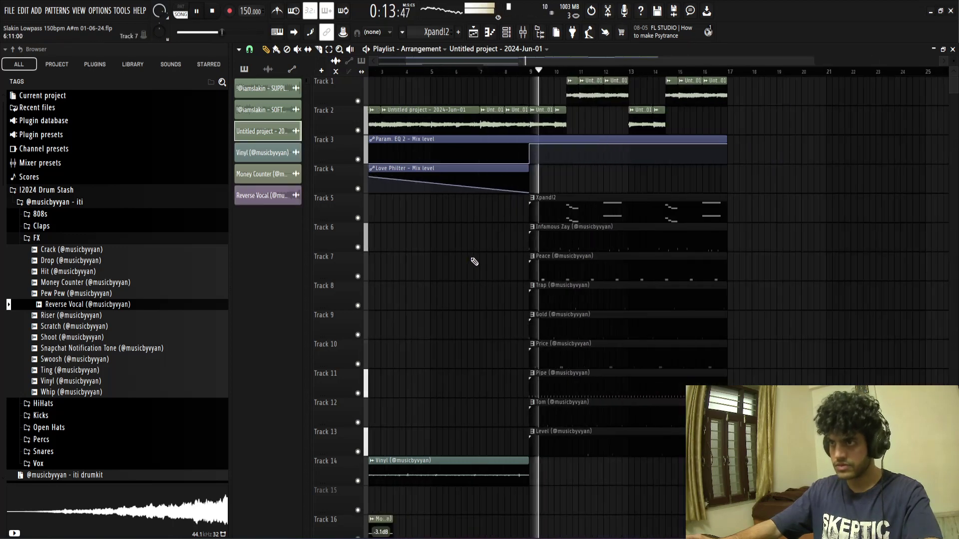
scroll(473, 261, "down", 1)
scroll(709, 372, "down", 4)
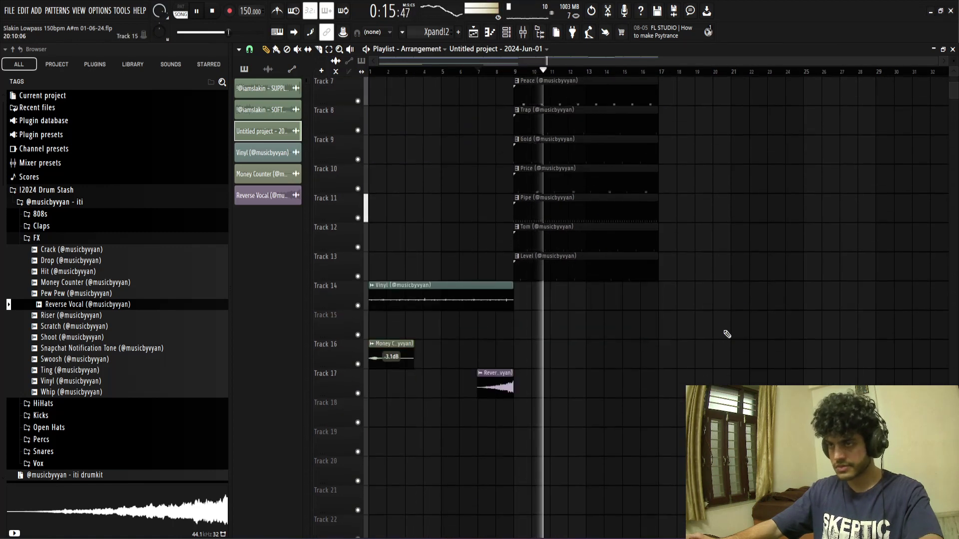
scroll(734, 315, "down", 2)
Step: Duplicate the patterns on Tracks 5–13 and the melody clips on Tracks 1–2 so the drop repeats in bars 17–25
scroll(699, 270, "up", 6)
left_click_drag(674, 194, 610, 475)
key("ctrl+b")
key("ctrl+d")
left_click_drag(701, 84, 530, 119)
key("ctrl+b")
key("ctrl+d")
scroll(789, 180, "down", 1)
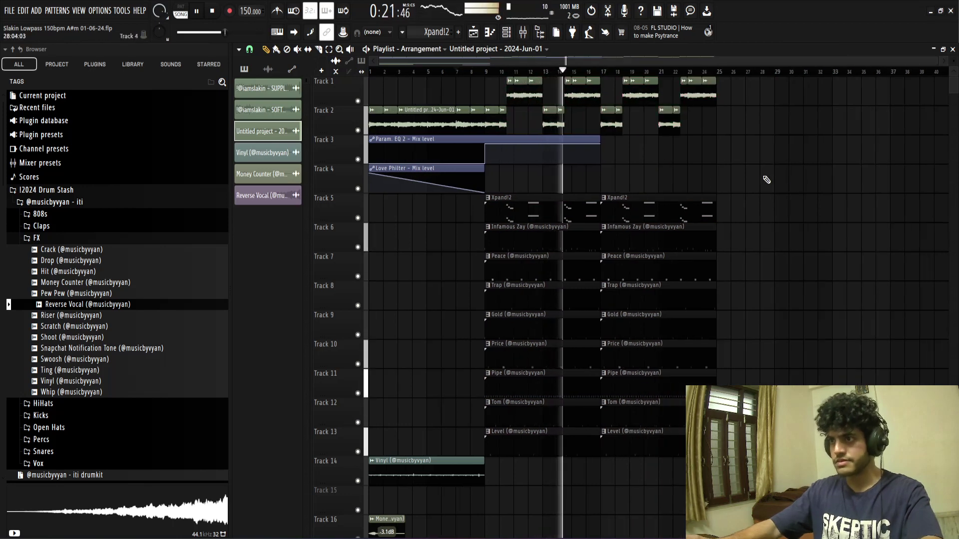
Step: Duplicate the bars 17–25 melody clips into bars 25–33 and delete the Level and Tom patterns from bars 9–17
left_click_drag(741, 77, 618, 144)
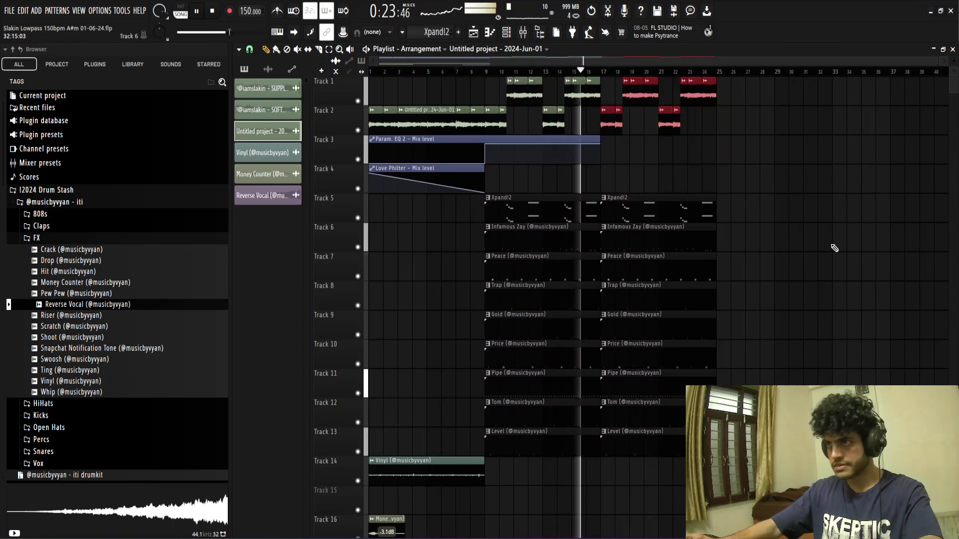
key("ctrl+b")
key("ctrl+d")
right_click(553, 452)
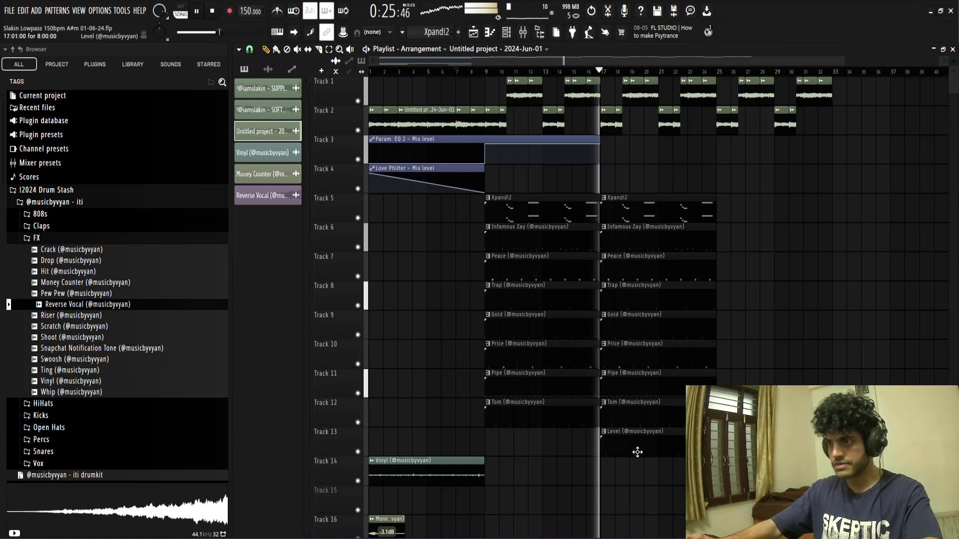
right_click(550, 422)
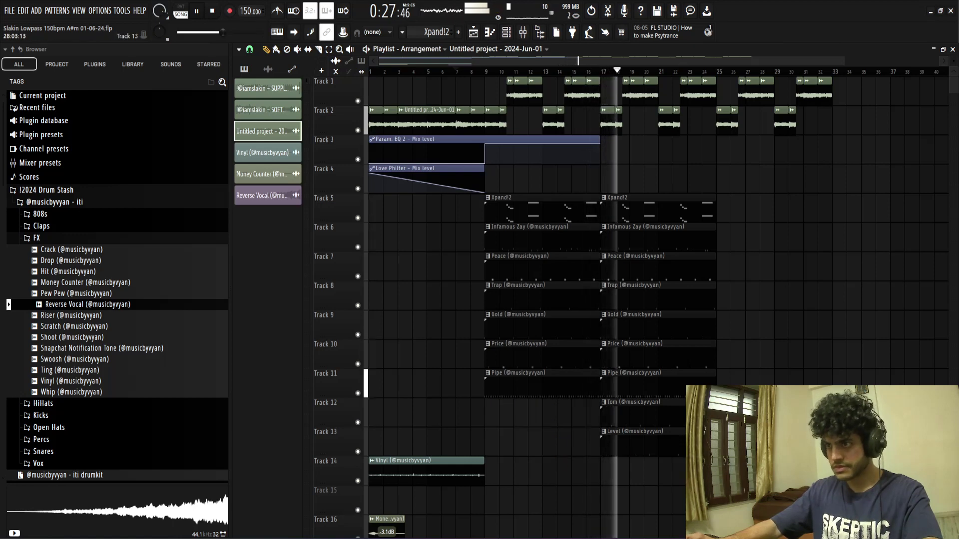
Step: Duplicate the Tracks 6–11 drum patterns into bars 25–33 and delete the Trap and Gold copies there
left_click_drag(746, 223, 656, 390)
key("ctrl+b")
left_click(837, 439, "ctrl")
scroll(837, 440, "up", 2)
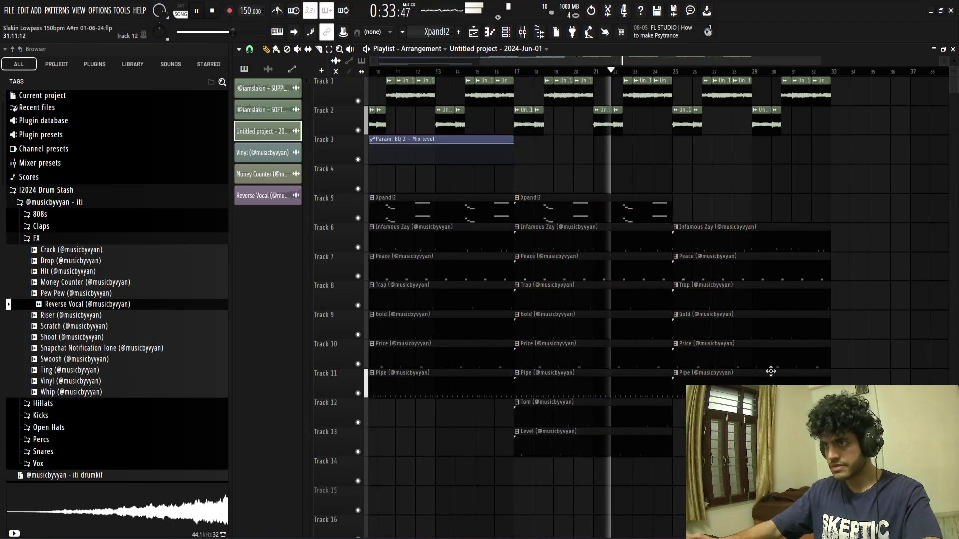
scroll(722, 310, "up", 1)
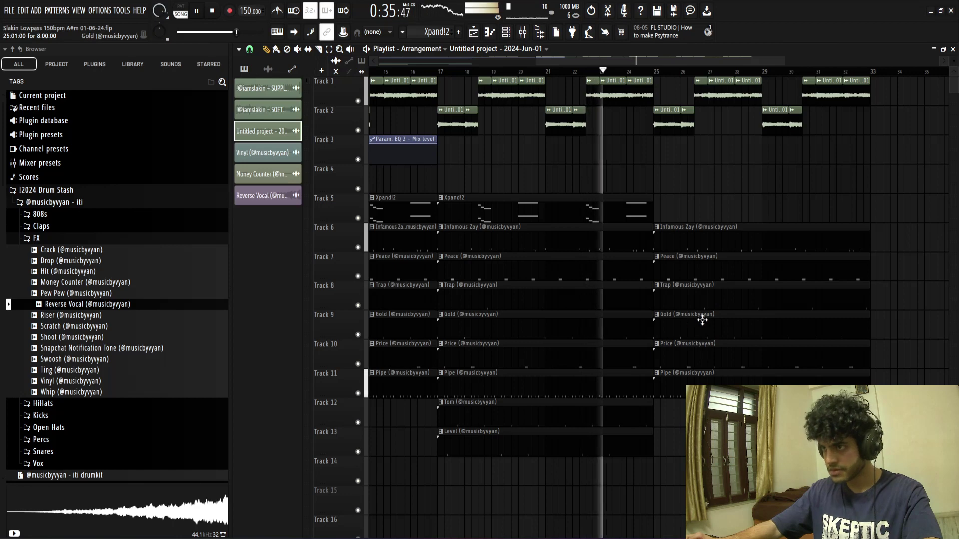
right_click(705, 299)
right_click(706, 320)
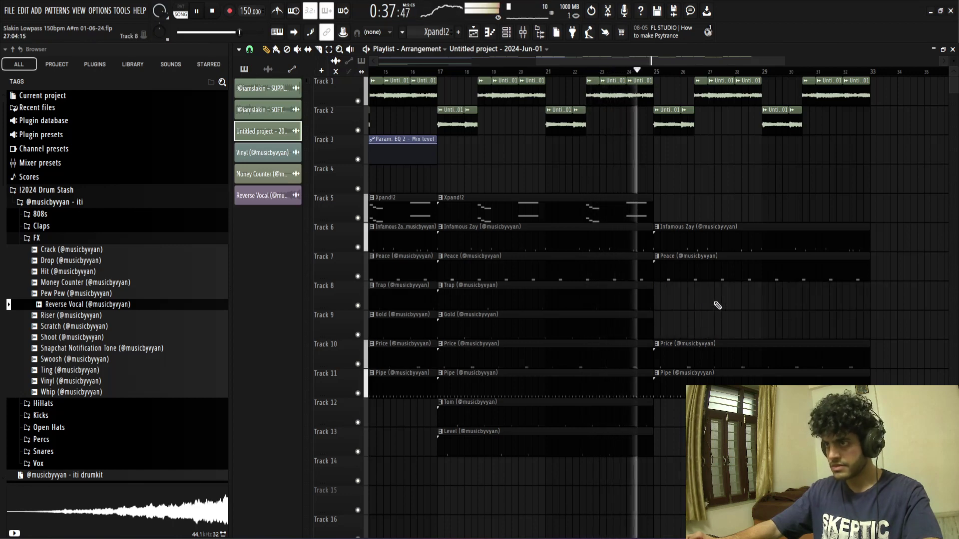
Step: Duplicate the melody and drum clips from bars 25–33 into bars 33–41 and remove the Price pattern at bar 25
scroll(774, 317, "down", 3)
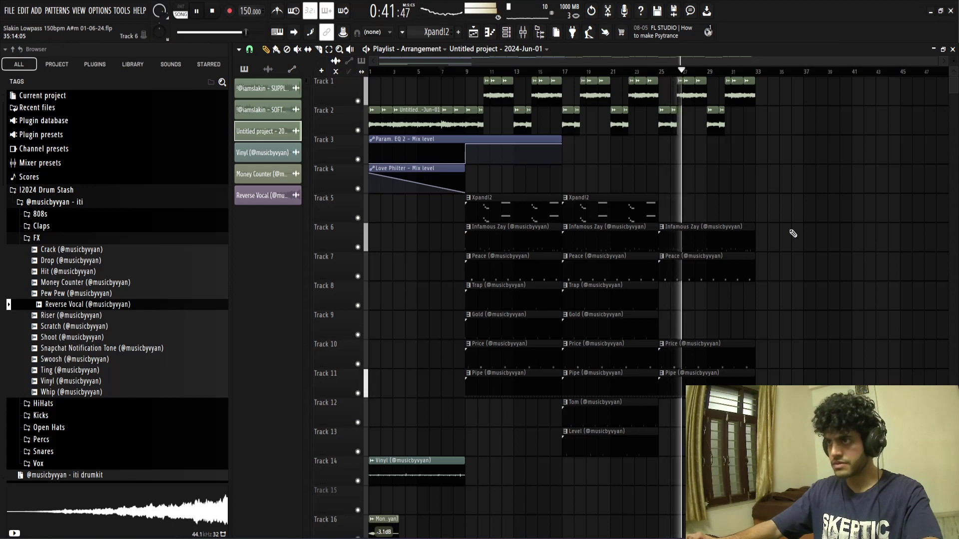
left_click_drag(760, 78, 675, 391)
key("ctrl+b")
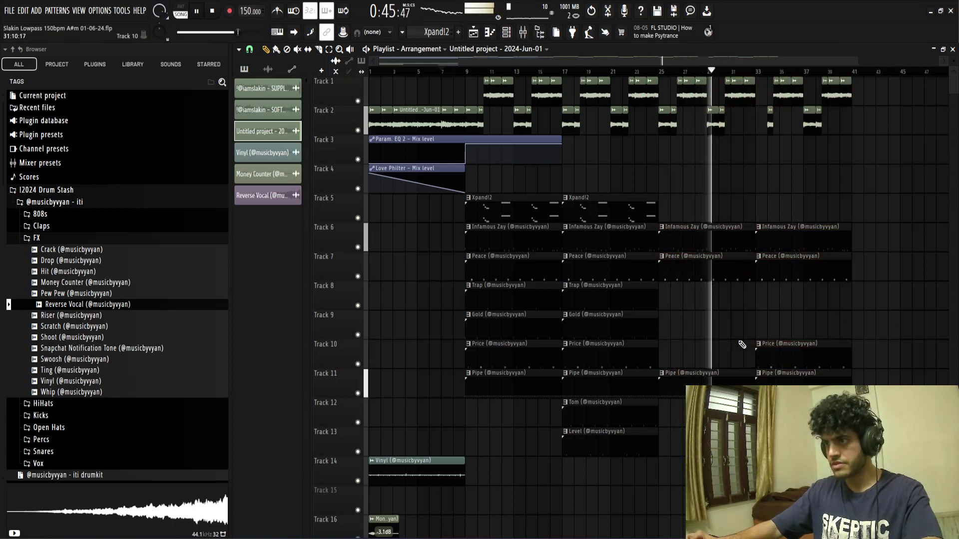
Step: Fill the gap in the Track 2 melody at bar 33 with a copy of the one-bar melody piece
scroll(820, 244, "down", 1)
left_click_drag(805, 94, 722, 132)
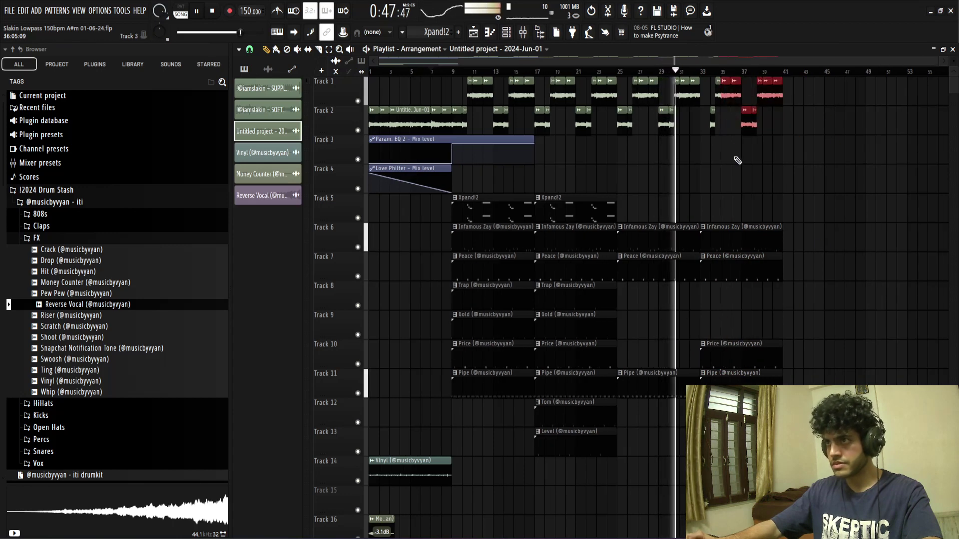
scroll(730, 162, "up", 4)
scroll(734, 165, "down", 3)
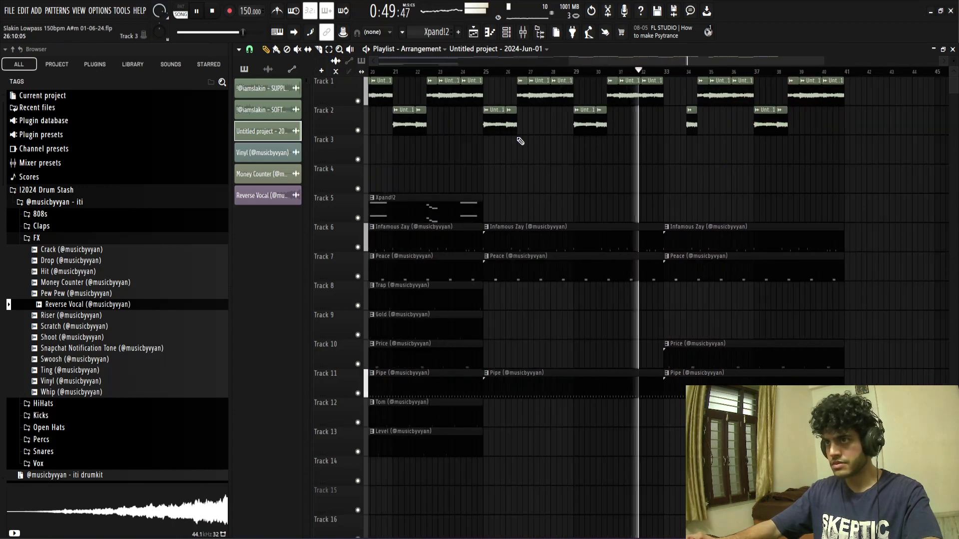
left_click_drag(539, 126, 495, 139)
right_click(535, 166)
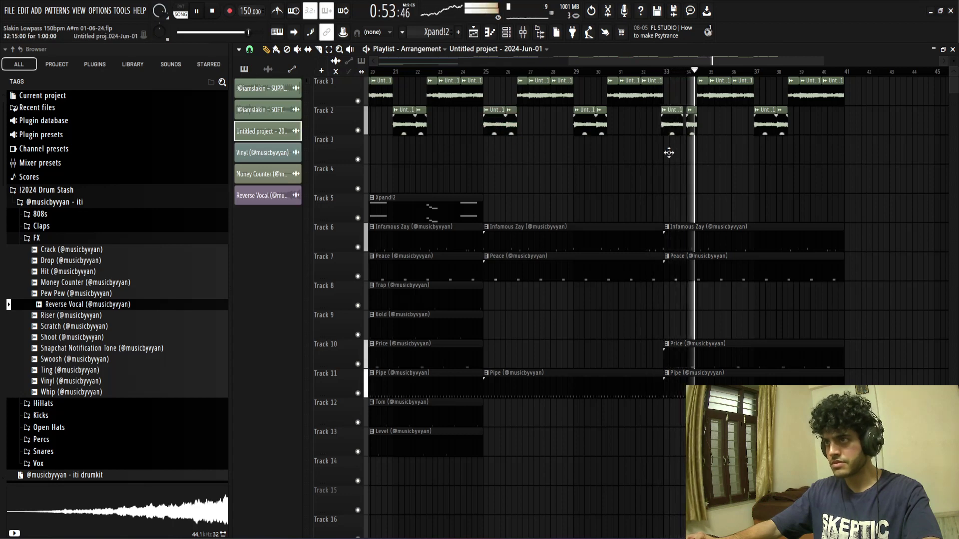
Step: Duplicate the Tracks 1–2 melody clips from bars 33–41 into bars 41–49
scroll(918, 185, "down", 4)
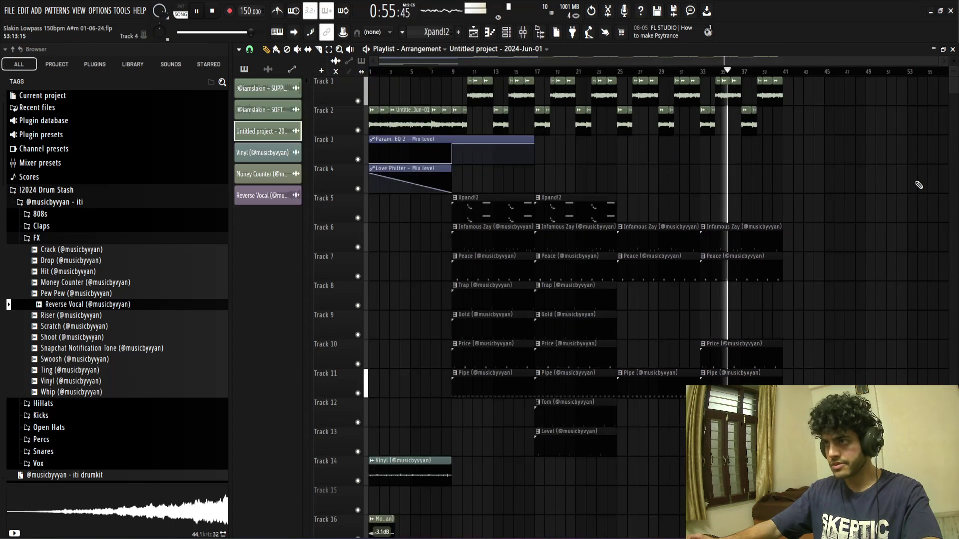
left_click_drag(806, 78, 709, 136)
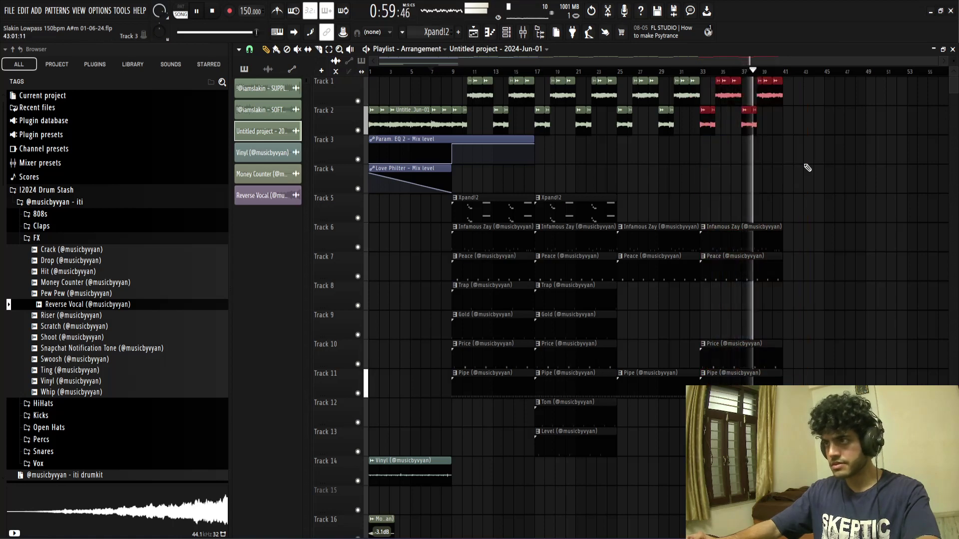
key("ctrl+b")
scroll(843, 197, "down", 1)
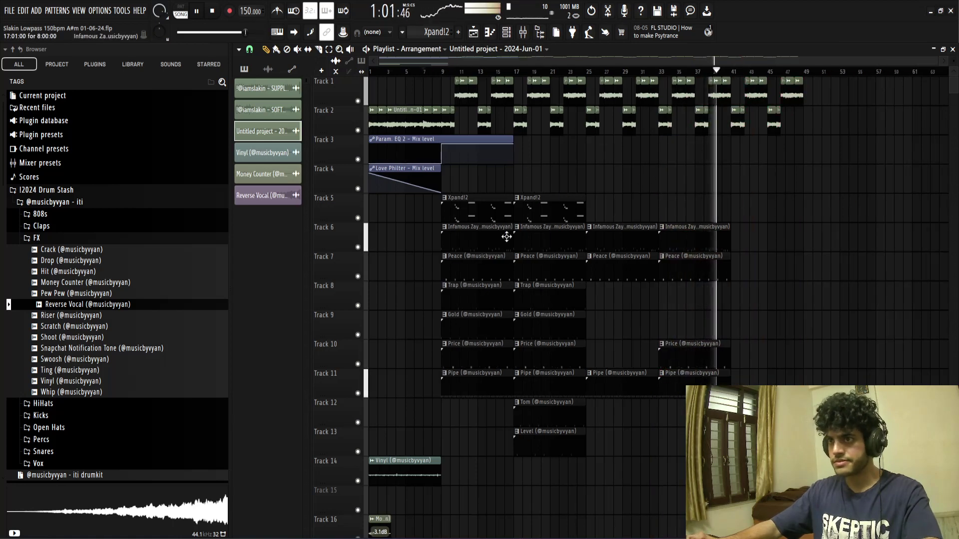
Step: Place a copy of the Xpand!2 pattern on Track 5 in bars 41–49
scroll(767, 210, "up", 3)
left_click_drag(756, 210, 762, 214)
scroll(832, 289, "down", 3)
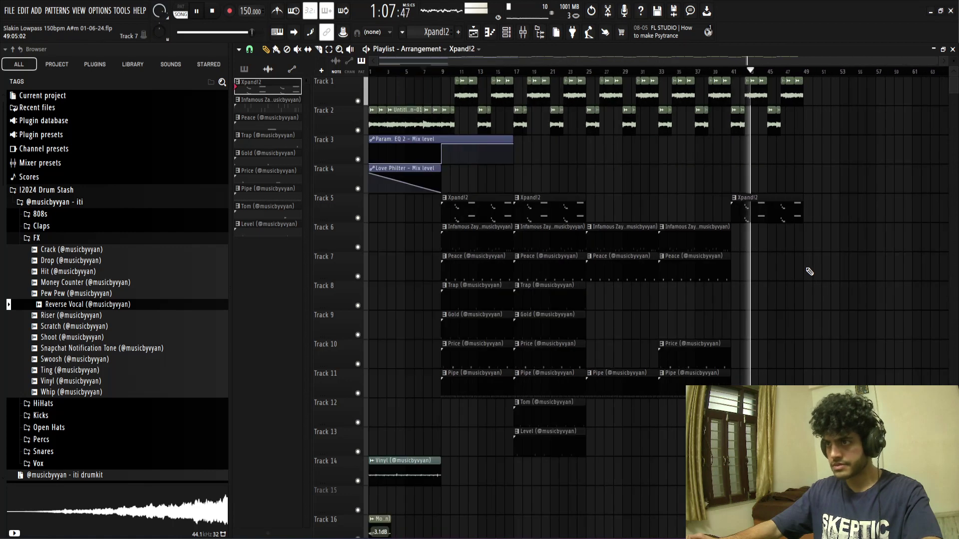
Step: Try repeating the Infamous Zay pattern in bars 41–49 of Track 6 and move playback to just before that section
left_click_drag(733, 241, 723, 242)
key("ctrl+b")
scroll(793, 295, "up", 3)
key("ctrl+d")
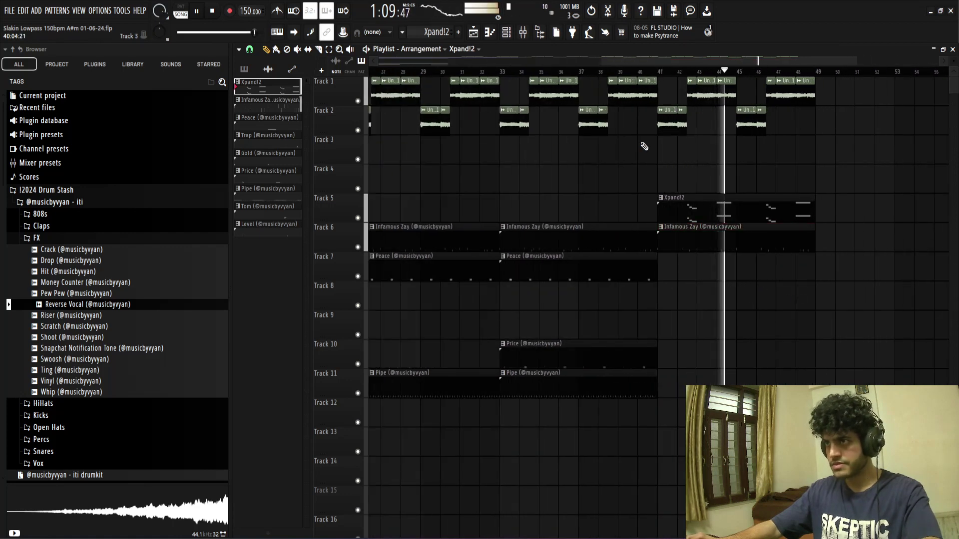
left_click(629, 74)
right_click(706, 247)
Step: Duplicate the Peace pattern on Track 7 into bars 41–49 while replaying the lead-in
scroll(685, 300, "up", 3)
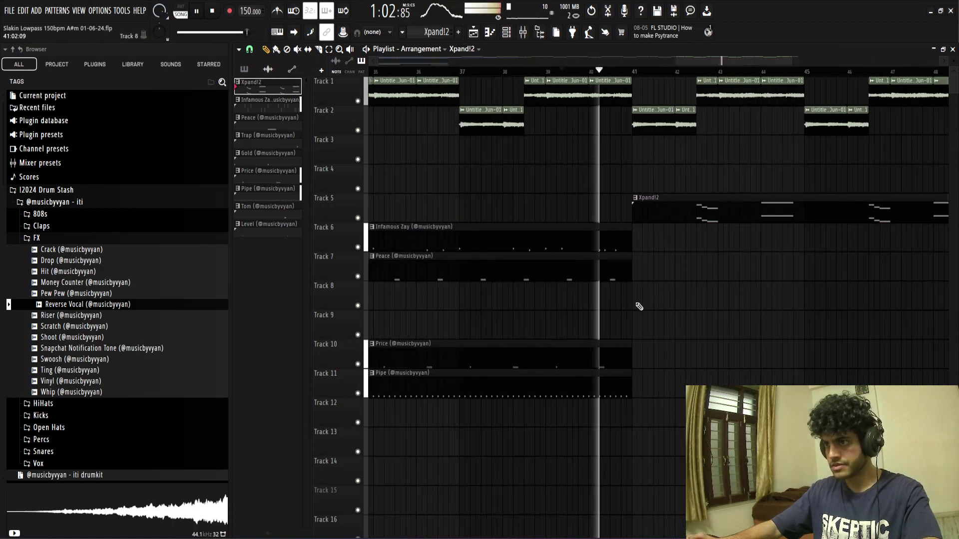
key("space")
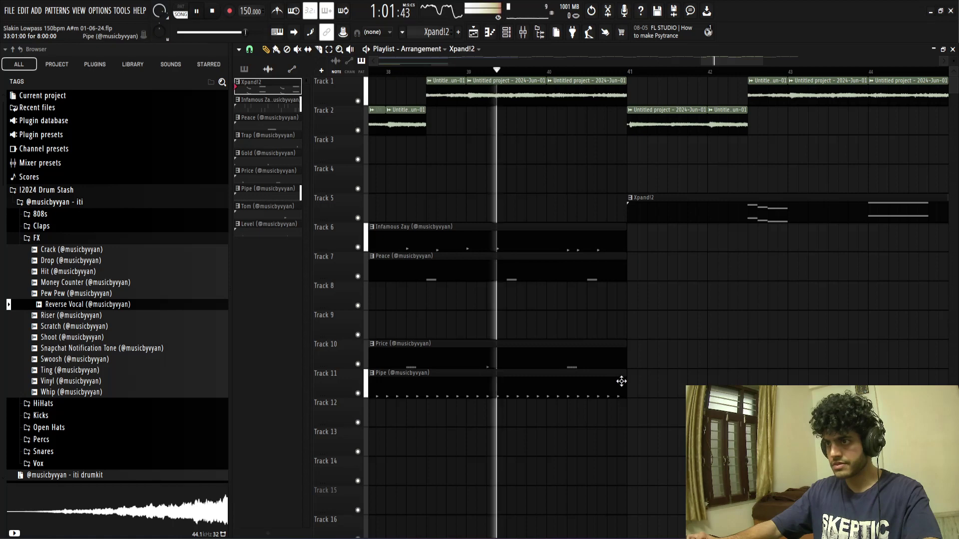
left_click_drag(641, 270, 609, 285)
key("ctrl+b")
scroll(726, 340, "down", 1)
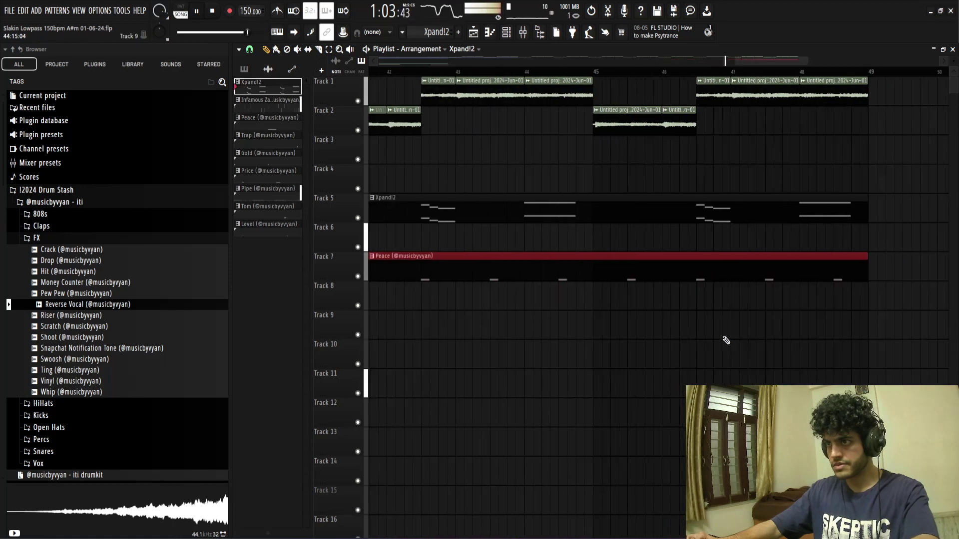
scroll(726, 341, "down", 3)
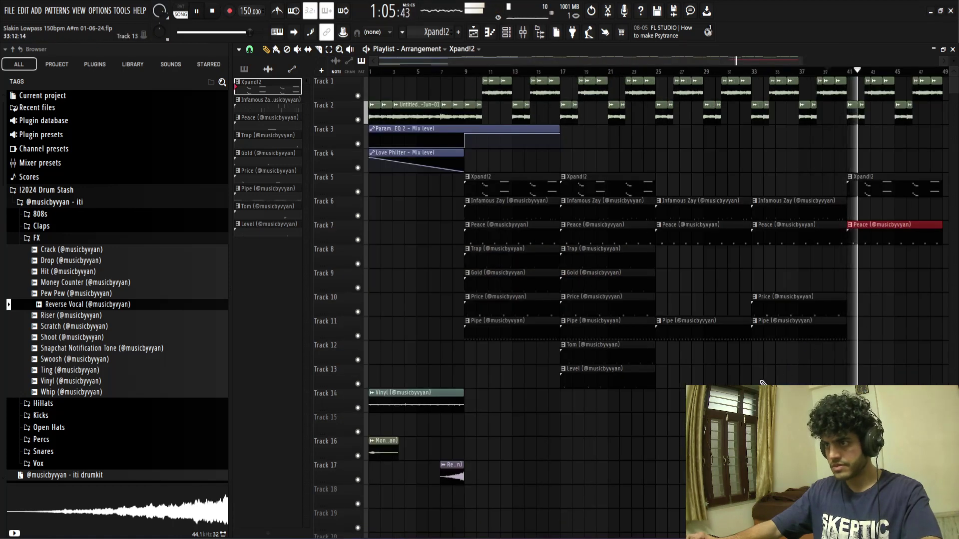
Step: Add the Price, Gold, Trap and Tom patterns on their own tracks in bars 41–49
scroll(749, 383, "down", 2)
key("space")
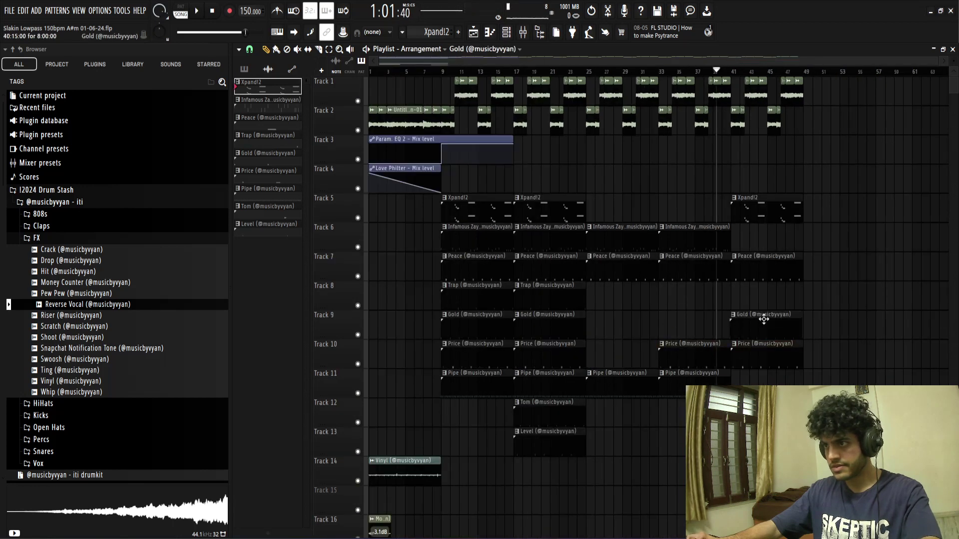
scroll(764, 319, "up", 2)
left_click(753, 318)
scroll(753, 318, "down", 2)
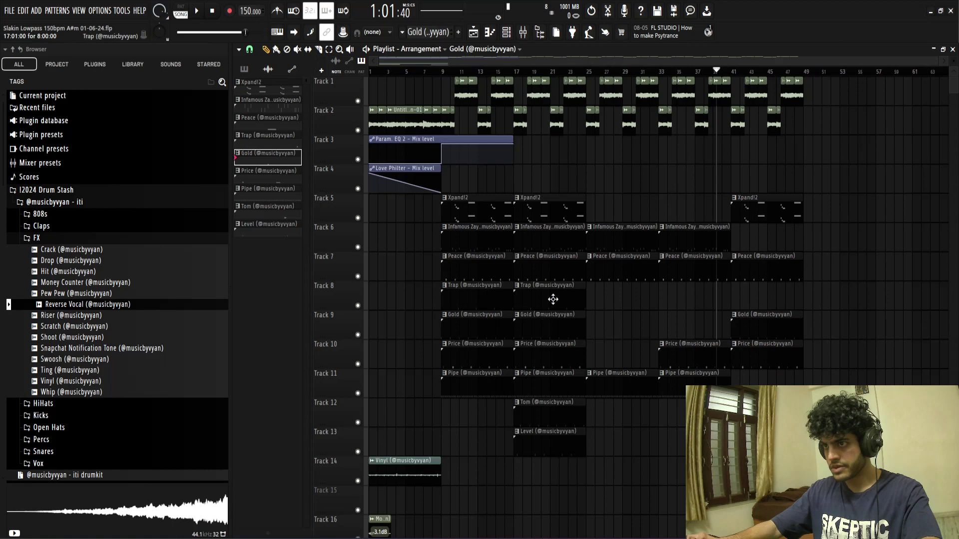
scroll(767, 300, "up", 2)
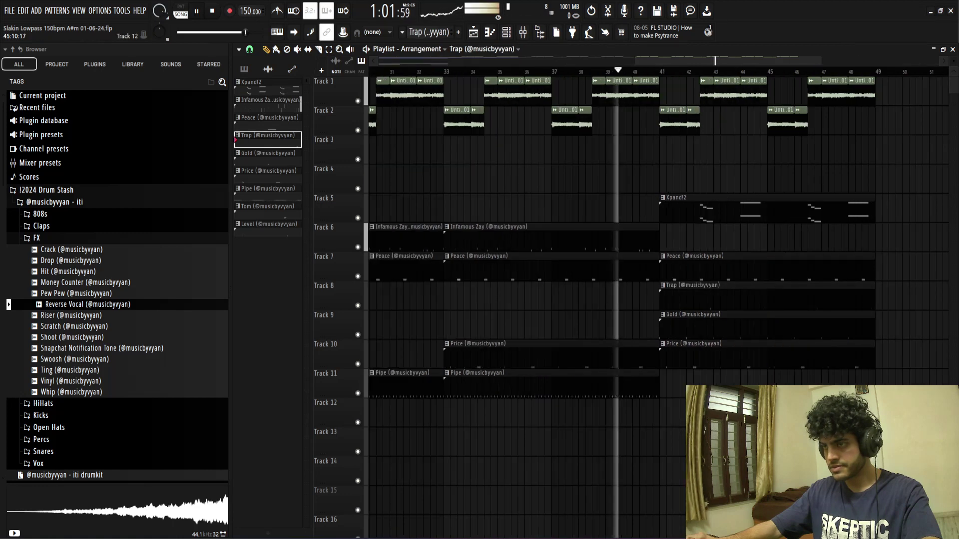
scroll(768, 409, "down", 2)
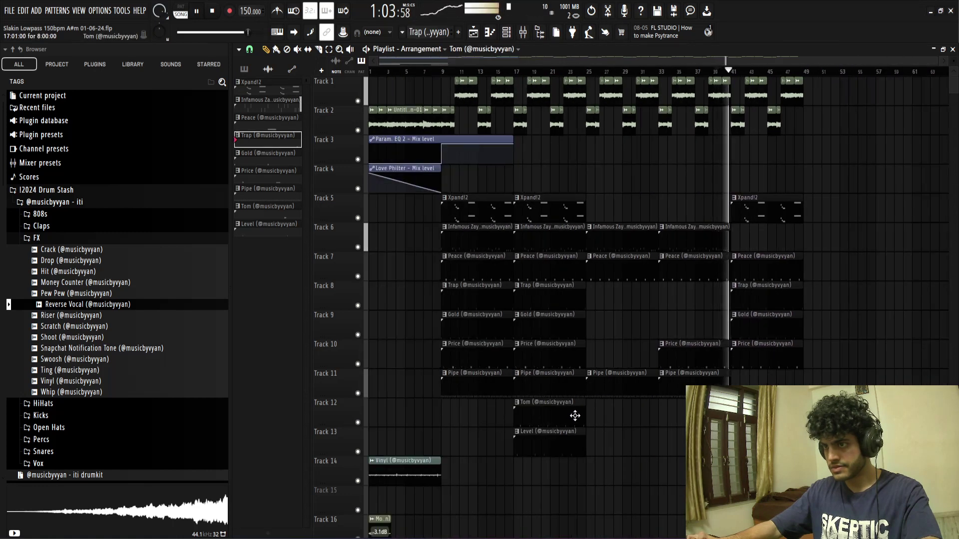
scroll(834, 409, "up", 1)
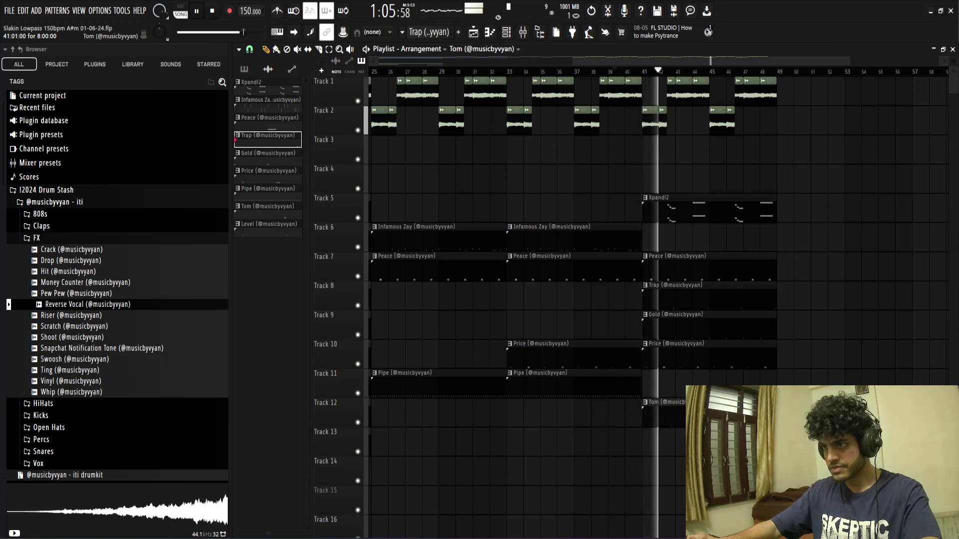
left_click(731, 412)
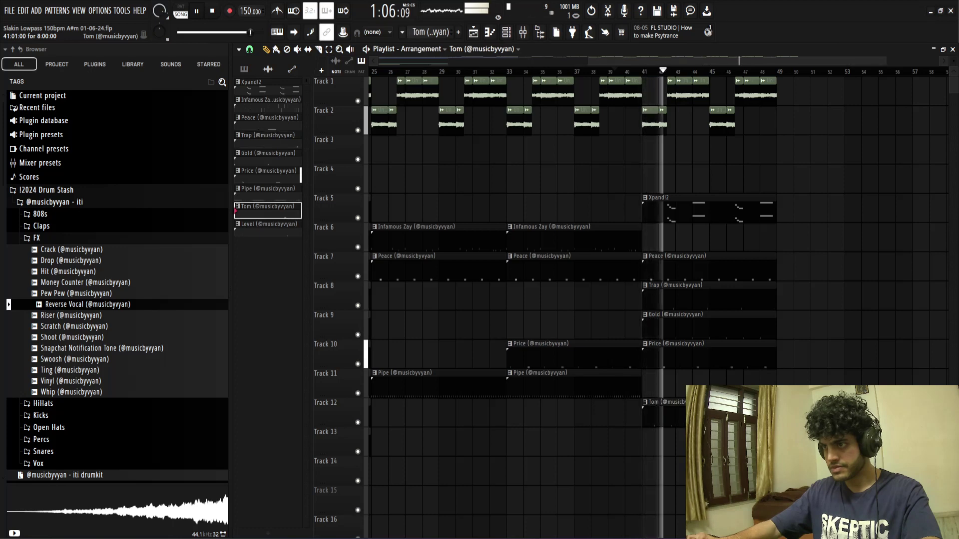
Step: Shorten the Pipe pattern on Track 11 so it ends during bar 40, and listen to the transition into bar 41
left_click(622, 67)
scroll(699, 295, "up", 3)
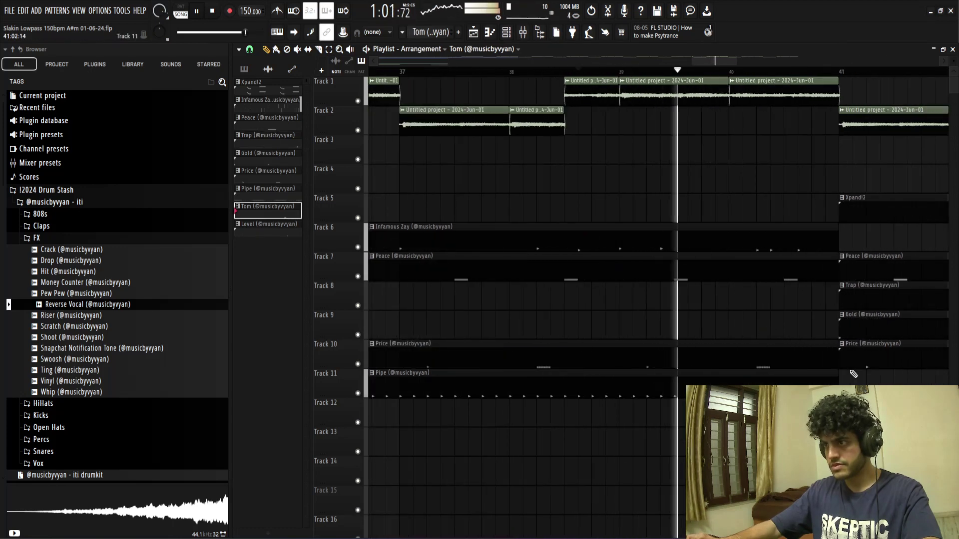
left_click_drag(835, 376, 774, 380)
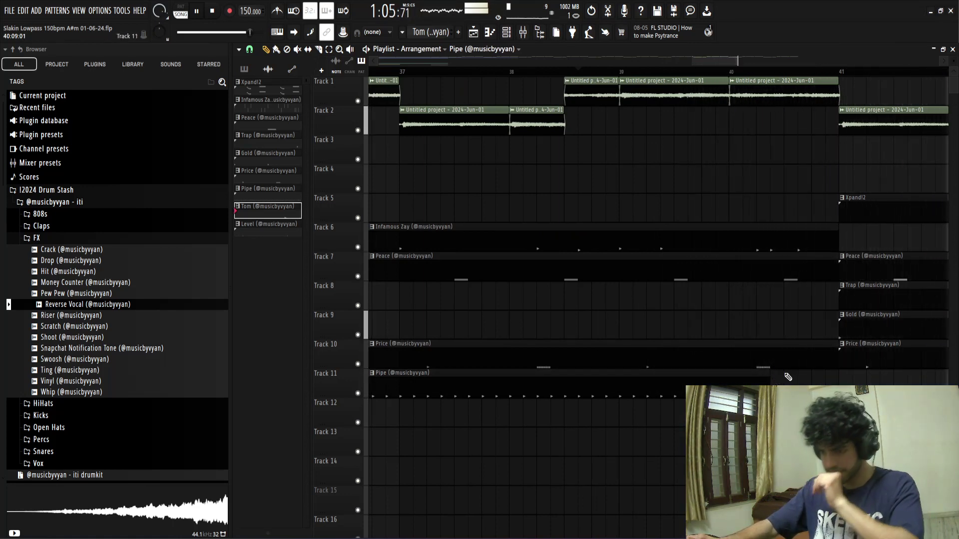
scroll(788, 377, "down", 5)
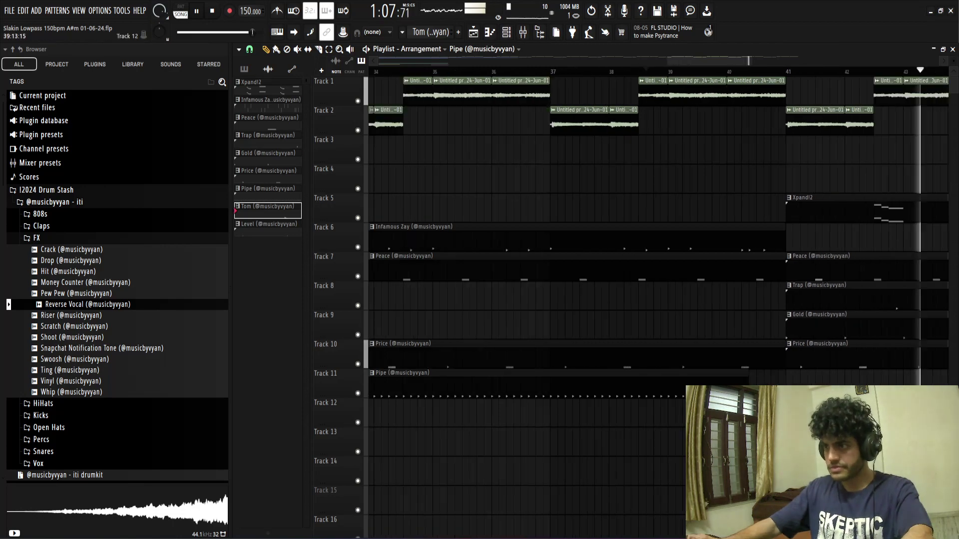
scroll(907, 263, "up", 4)
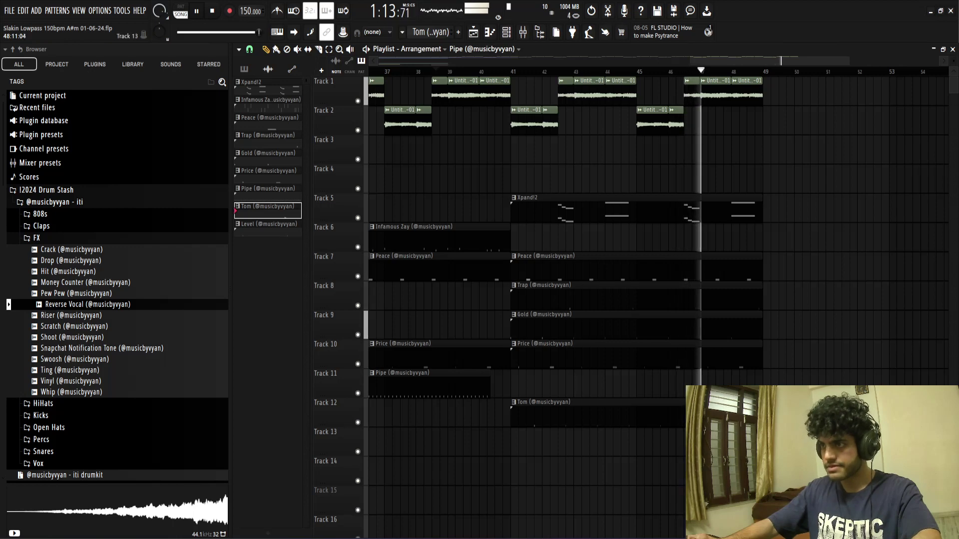
Step: Shorten the Gold, Price and Tom patterns in the bar 41–49 section so they end during bar 46, and listen
left_click_drag(752, 440, 744, 319)
key("space")
key("space")
scroll(759, 410, "up", 4)
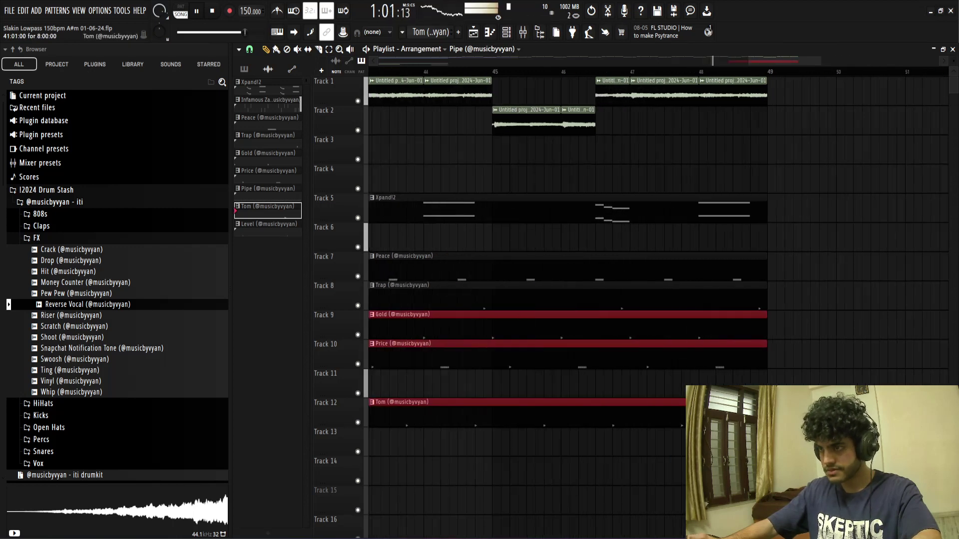
left_click_drag(760, 403, 657, 403)
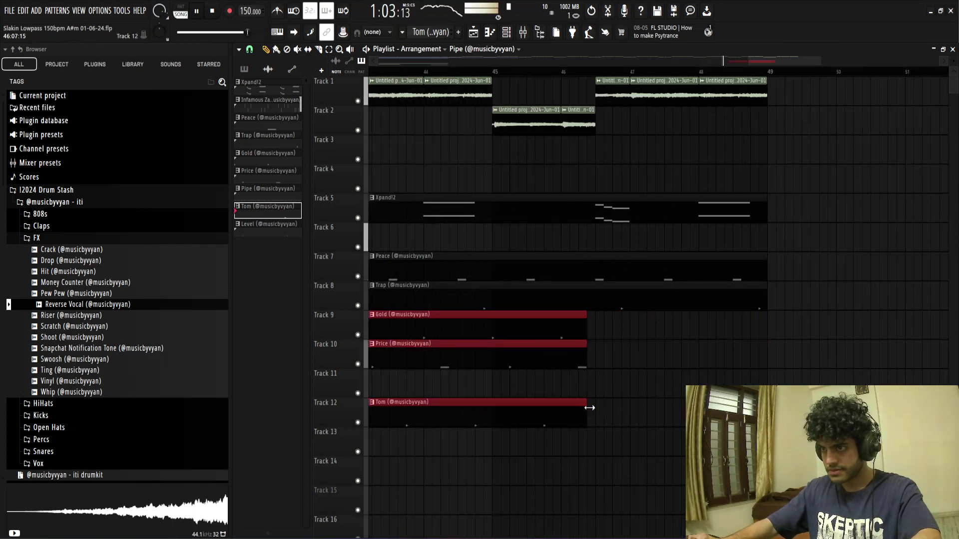
left_click(734, 372)
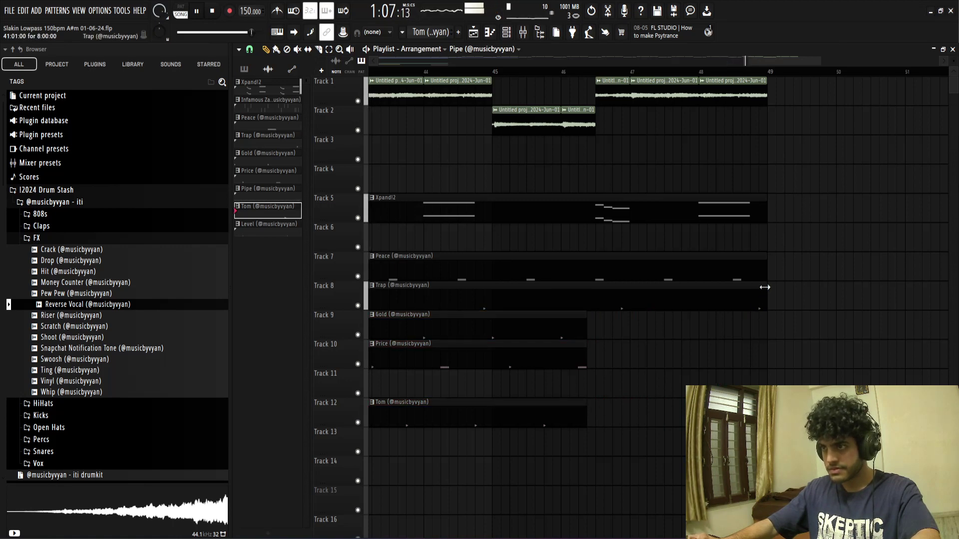
Step: Shorten the Peace, Trap, Gold, Price and Tom patterns that start at bar 41 so they all end at bar 45
left_click_drag(728, 240, 729, 332)
left_click_drag(765, 260, 586, 266)
key("space")
left_click_drag(572, 455, 500, 272)
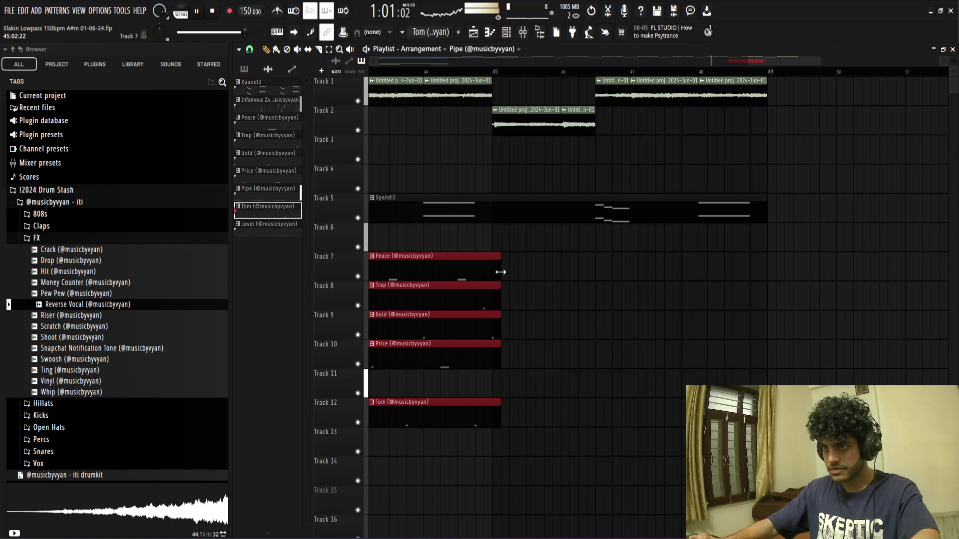
left_click(522, 293, "ctrl")
scroll(667, 321, "down", 6)
left_click(758, 73)
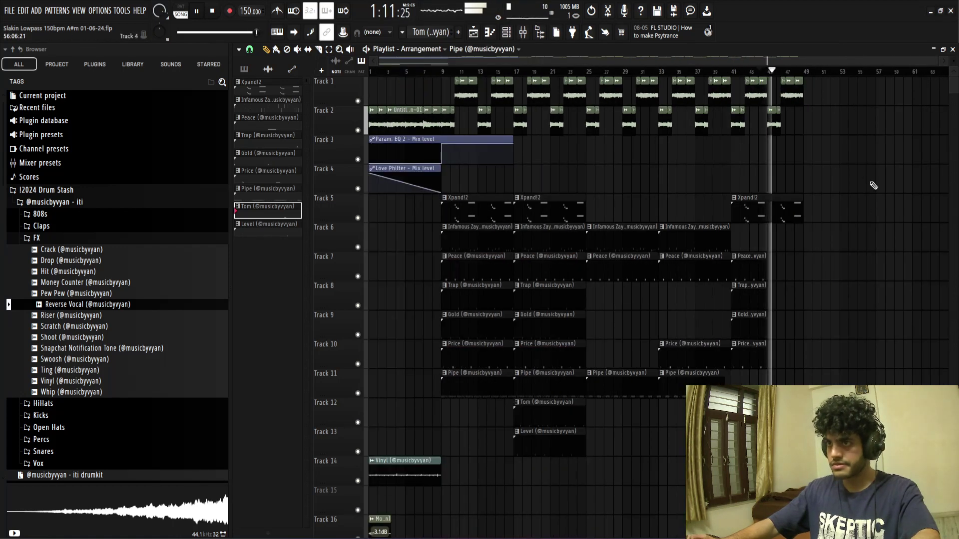
Step: Copy the intro's Param. EQ 2 – Mix level automation to bar 41 on Track 3 and save the project
left_click_drag(549, 151, 848, 146)
key("space")
scroll(849, 148, "up", 2)
scroll(849, 143, "up", 2)
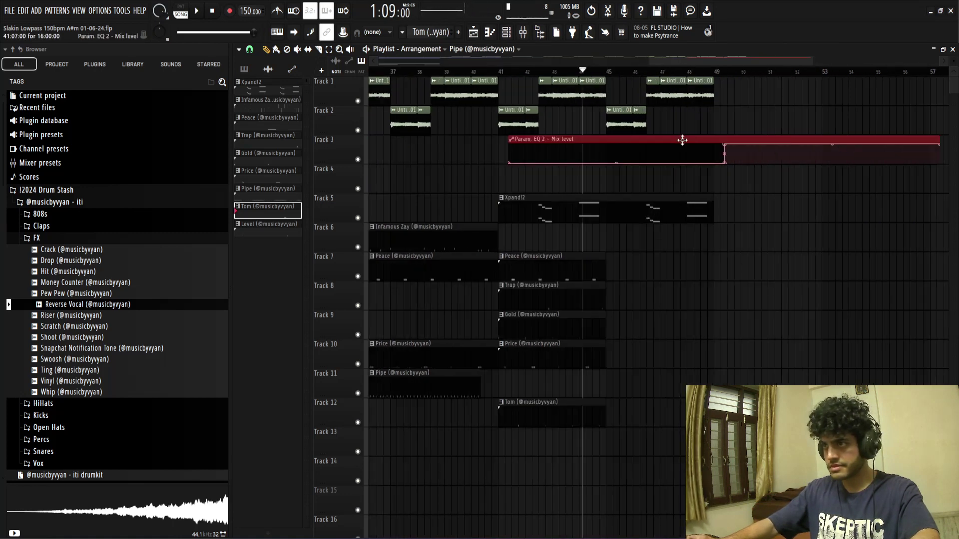
scroll(746, 311, "down", 5)
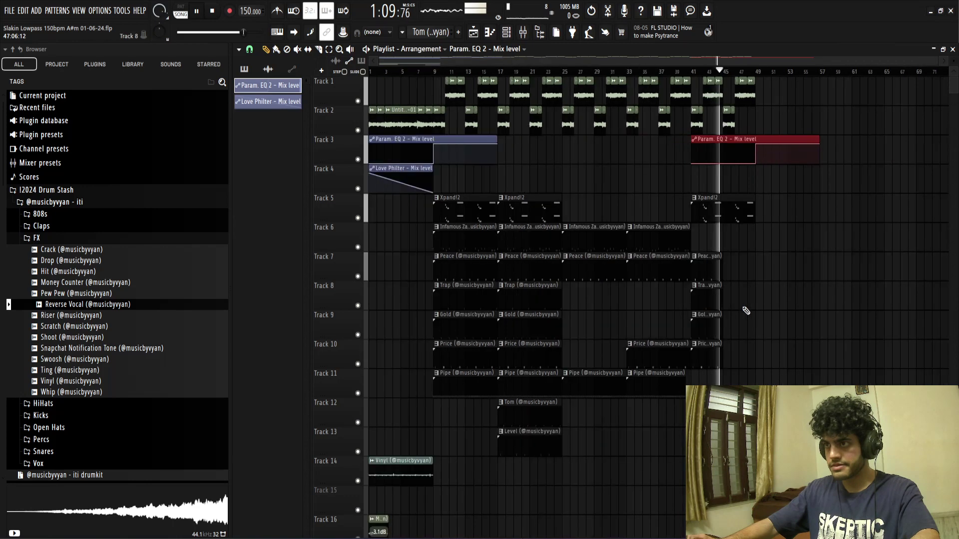
left_click(682, 72)
scroll(683, 73, "up", 5)
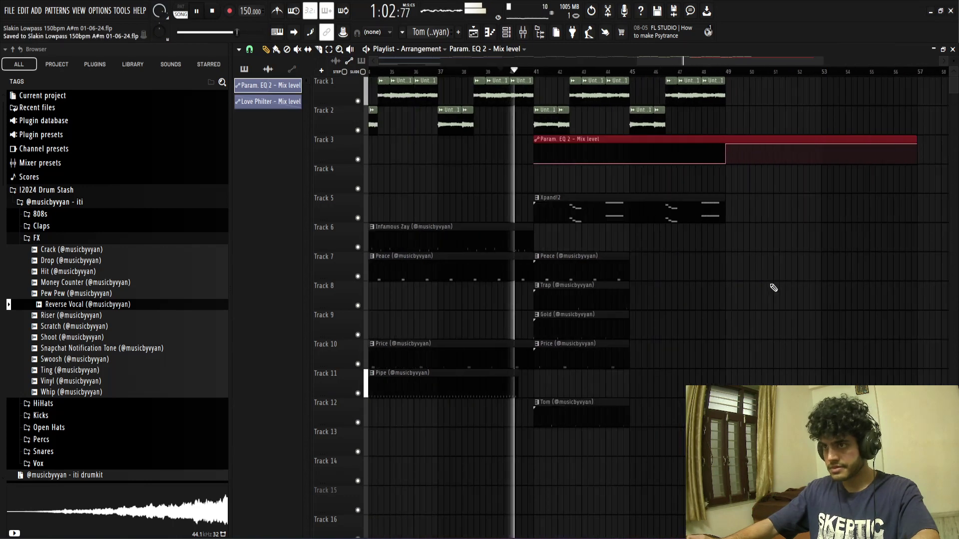
Step: Copy the bar 9–25 patterns on Tracks 5–13, with the Track 1–2 audio clips above them, to bars 49–65
scroll(773, 287, "down", 5)
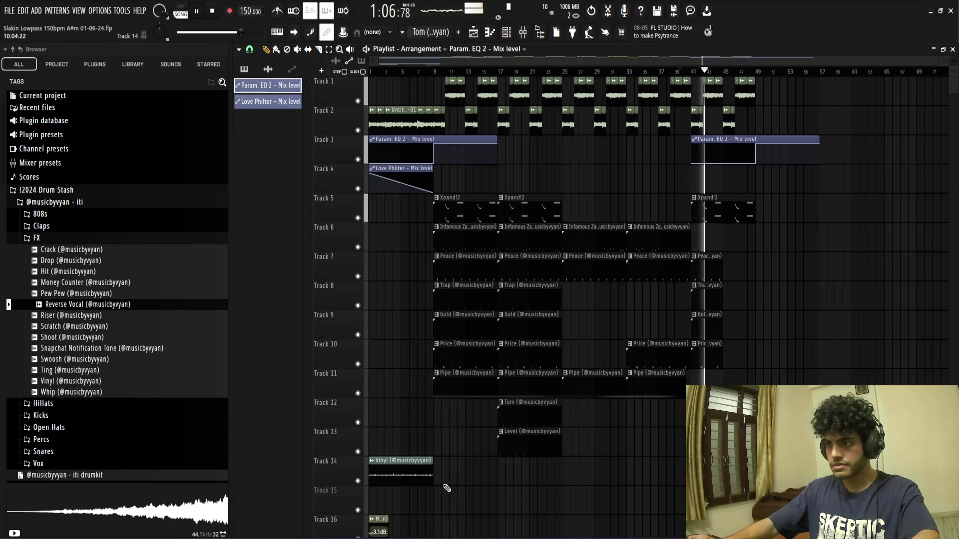
left_click_drag(443, 488, 526, 193)
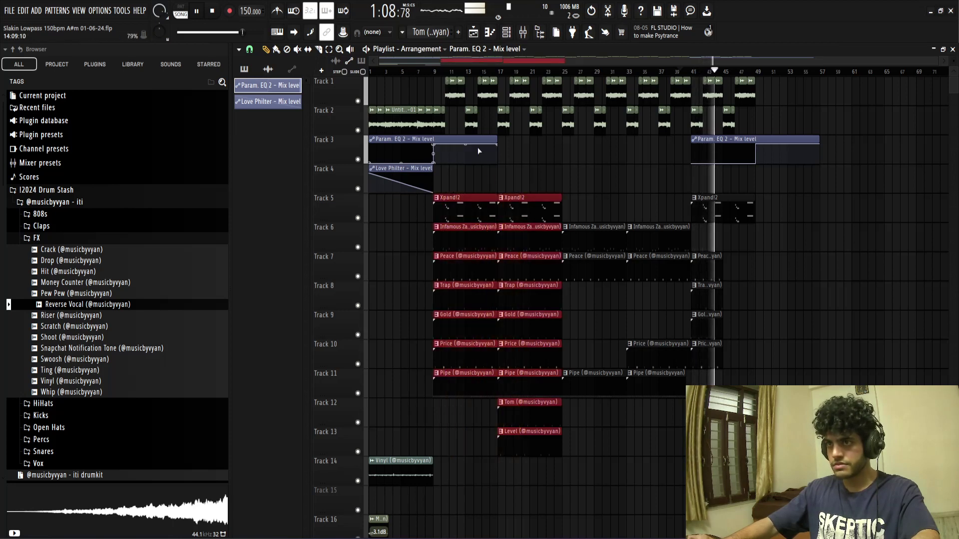
left_click_drag(455, 92, 506, 96)
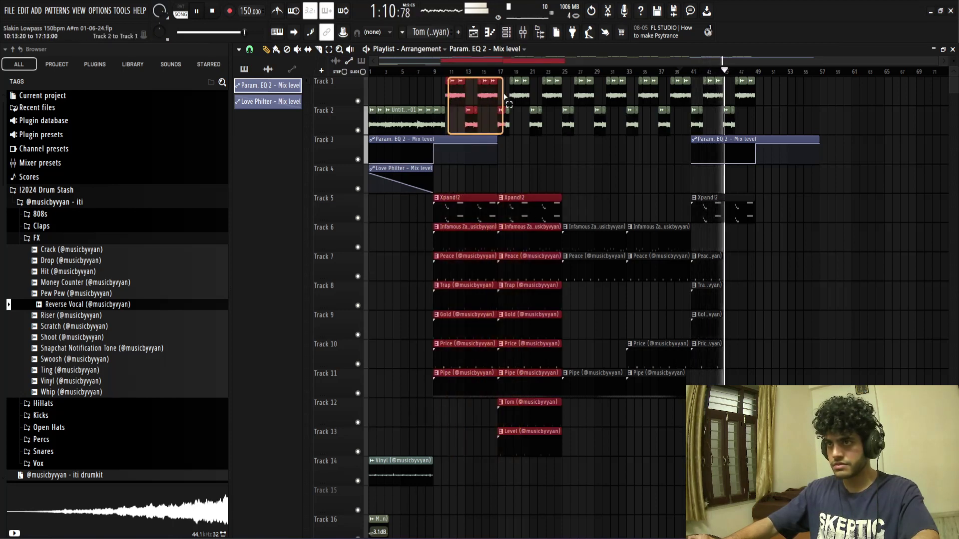
key("ctrl+b")
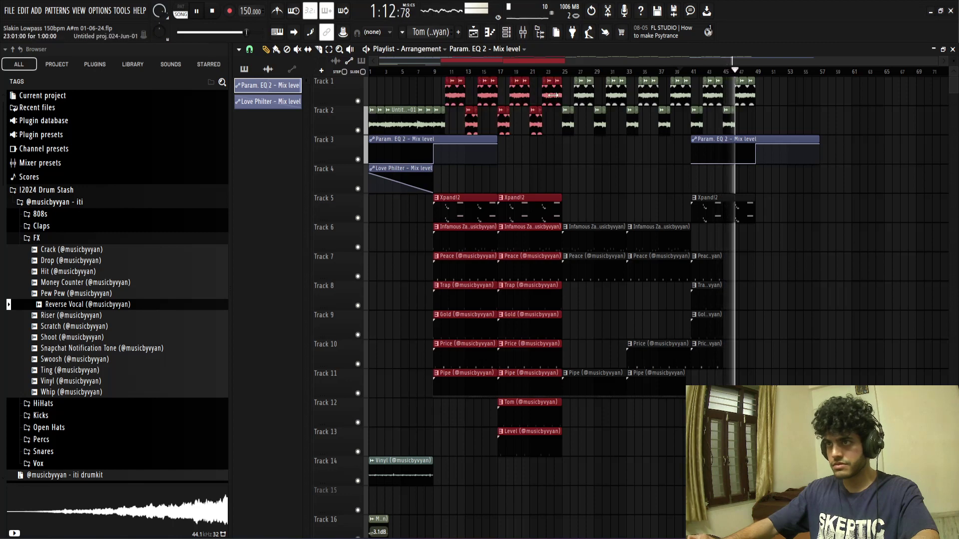
left_click_drag(551, 96, 886, 96)
key("space")
scroll(838, 144, "up", 3)
left_click_drag(703, 204, 669, 207)
left_click(692, 188)
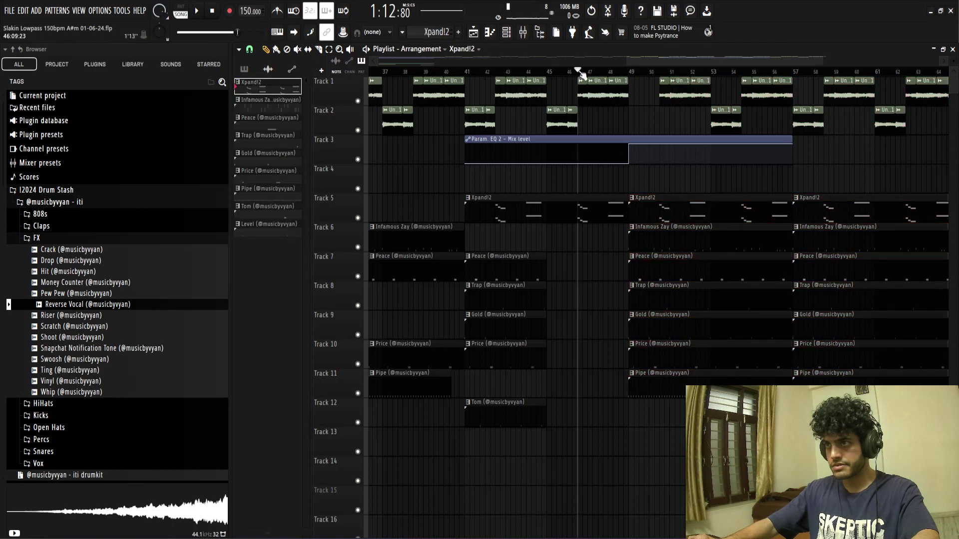
Step: Remove the Track 1 audio clip in bar 48 and listen to the transition into bar 49
key("space")
scroll(622, 100, "up", 2)
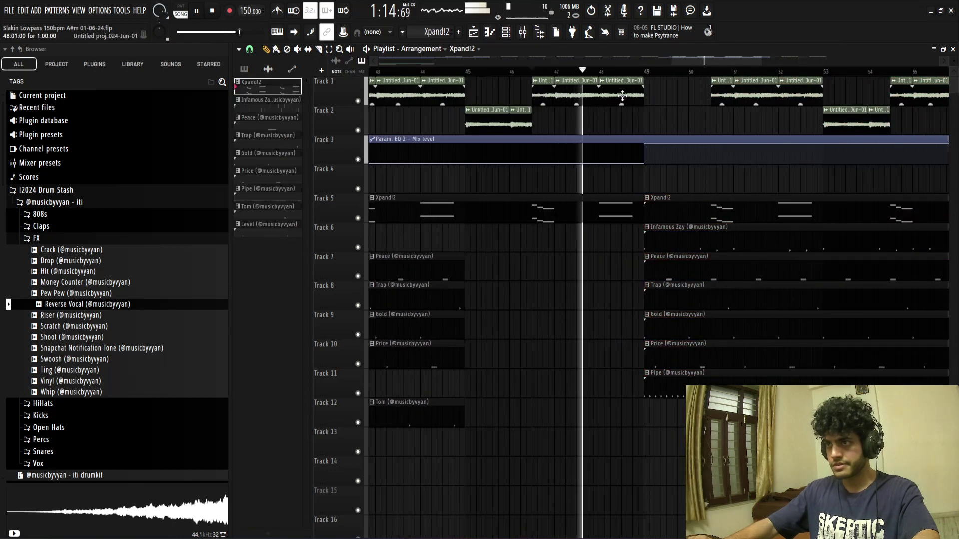
scroll(552, 274, "down", 4)
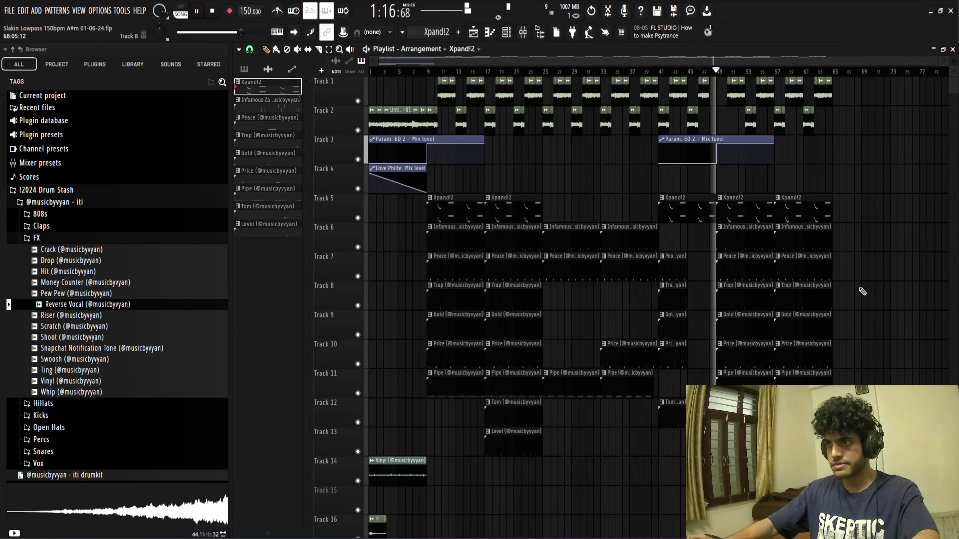
scroll(804, 195, "up", 2)
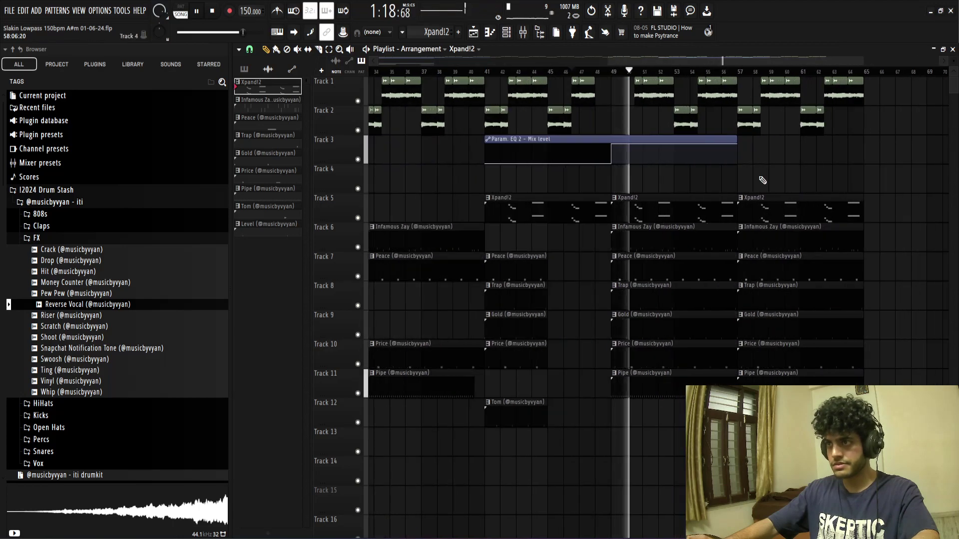
Step: Clear the copied audio clips on Tracks 1 and 2 from bar 49 to bar 65
key("space")
key("space")
scroll(664, 161, "down", 3)
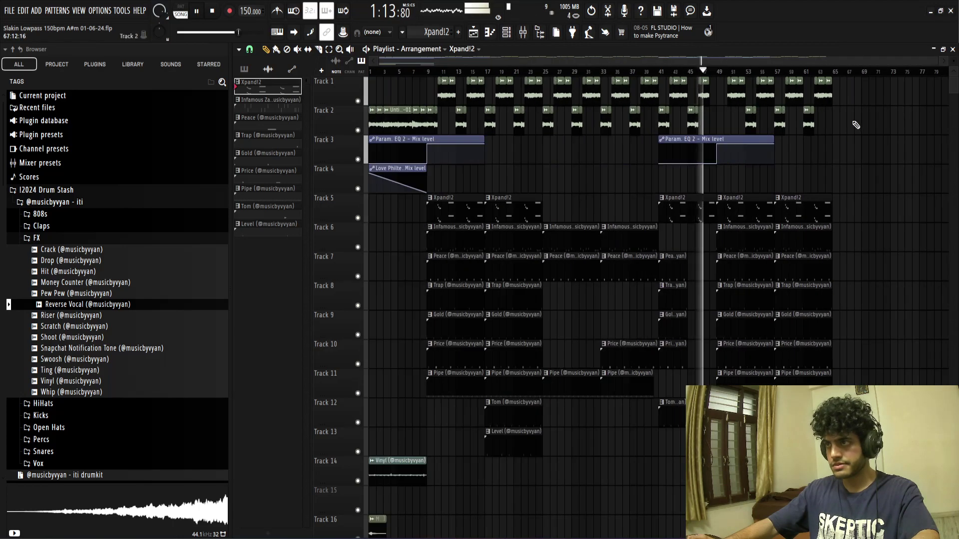
key("space")
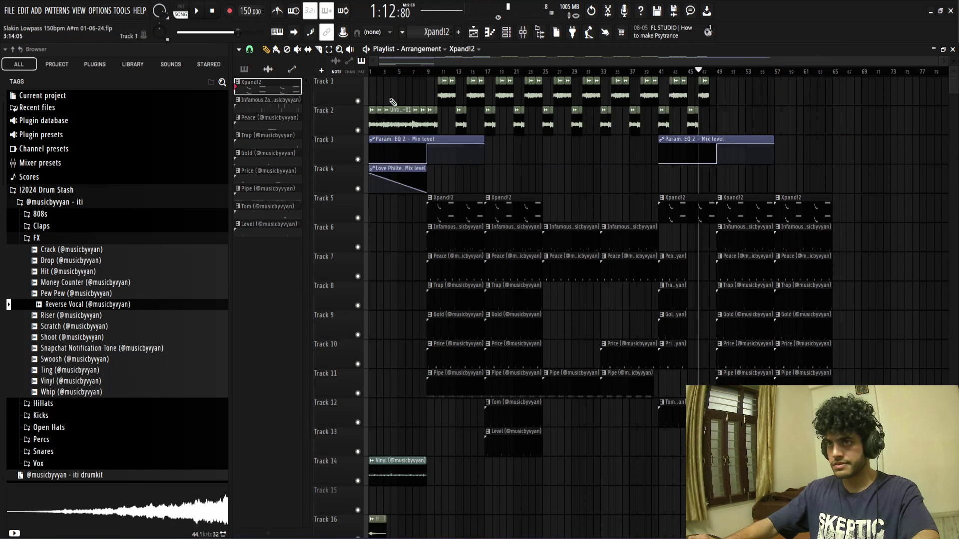
Step: Place an Untitled project audio clip at bar 49 on Track 2 and extend it to bar 57
scroll(732, 110, "up", 3)
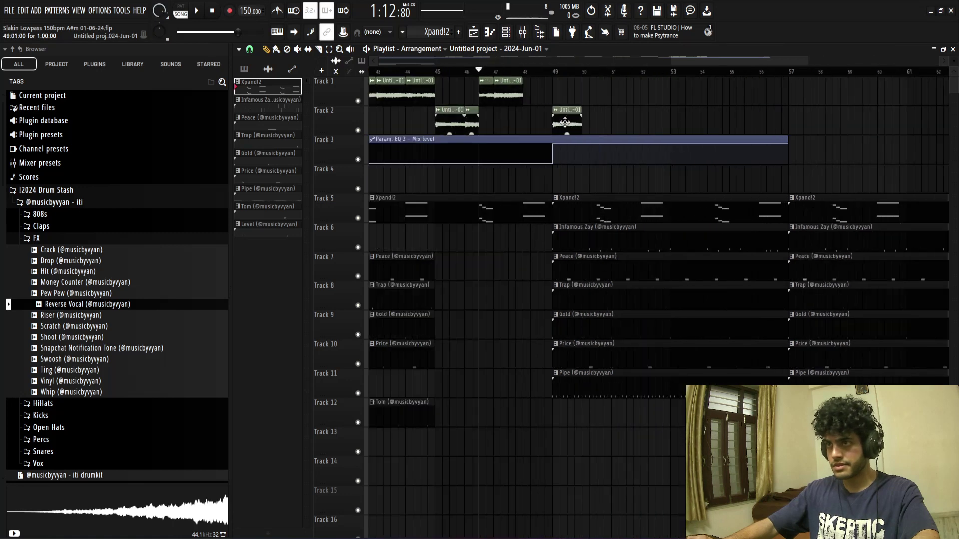
left_click(565, 122)
mouse_move(593, 114)
left_mouse_down()
mouse_move(759, 114)
mouse_move(581, 114)
left_mouse_up()
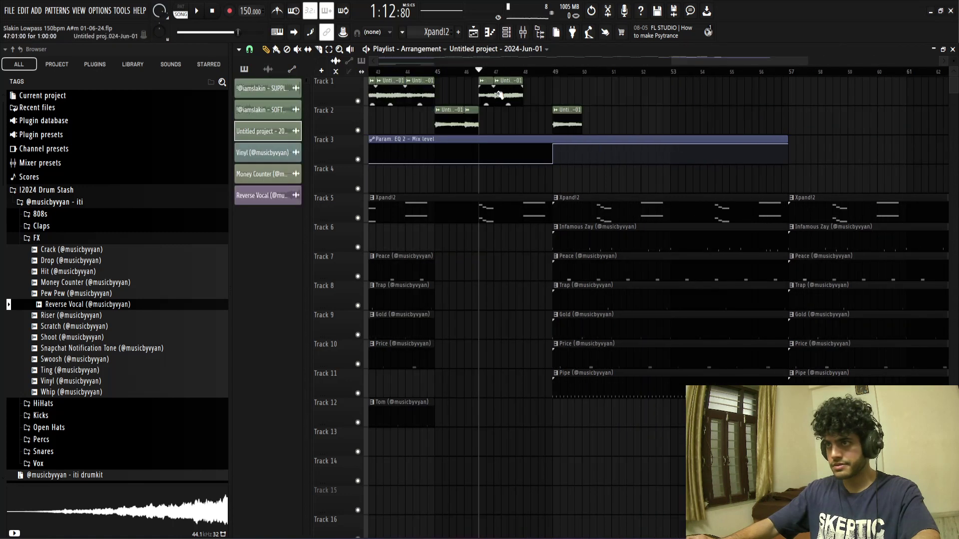
key("space")
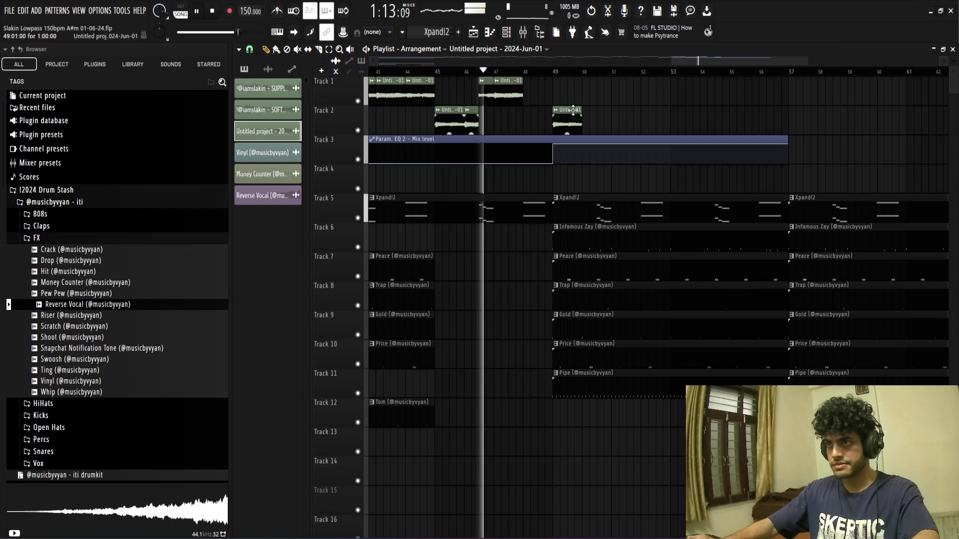
left_click_drag(582, 125, 783, 131)
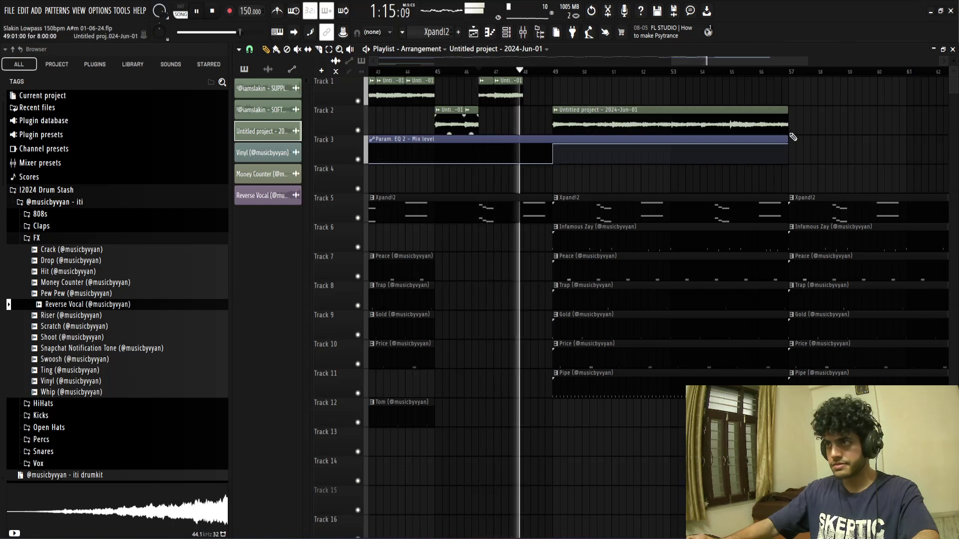
Step: Try repeating the long audio clip in bars 57–65 of Track 2 and playing bars 49–57 without the Xpand!2 pattern
scroll(834, 162, "down", 4)
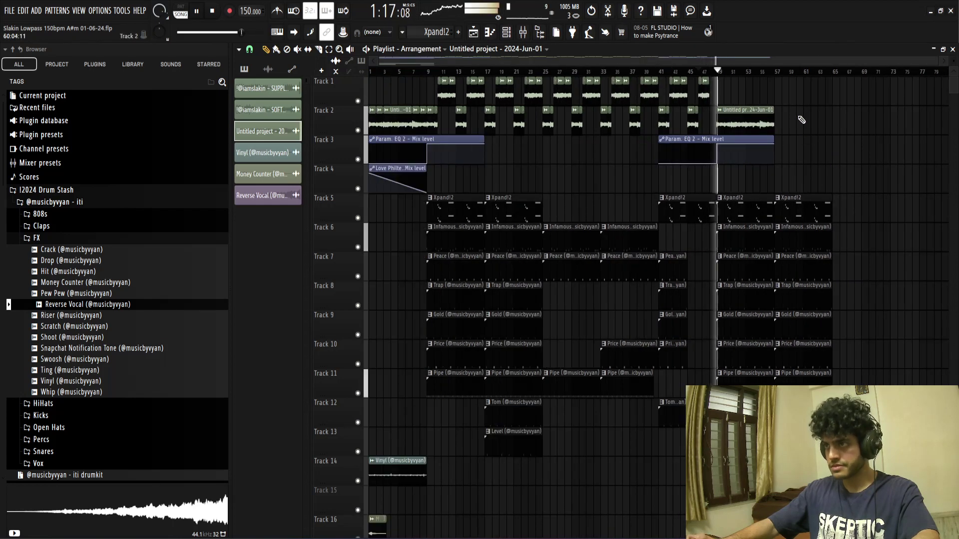
left_click(754, 119, "ctrl")
key("ctrl+b")
right_click(763, 212)
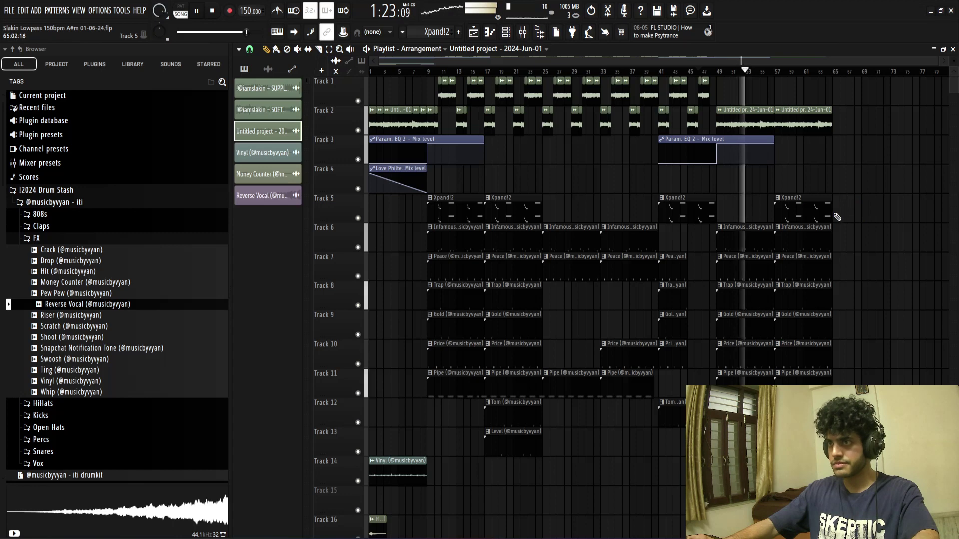
key("ctrl+z")
key("ctrl+z")
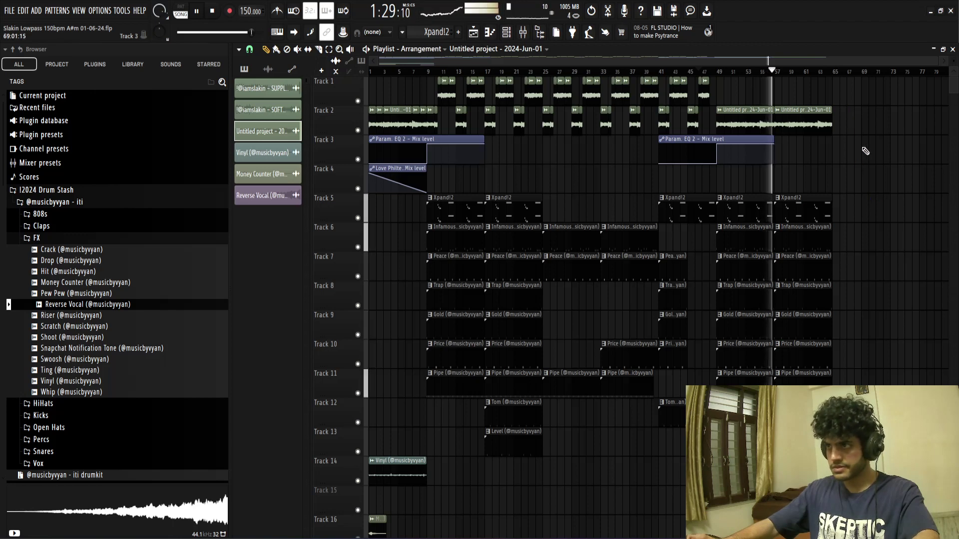
right_click(812, 122)
key("space")
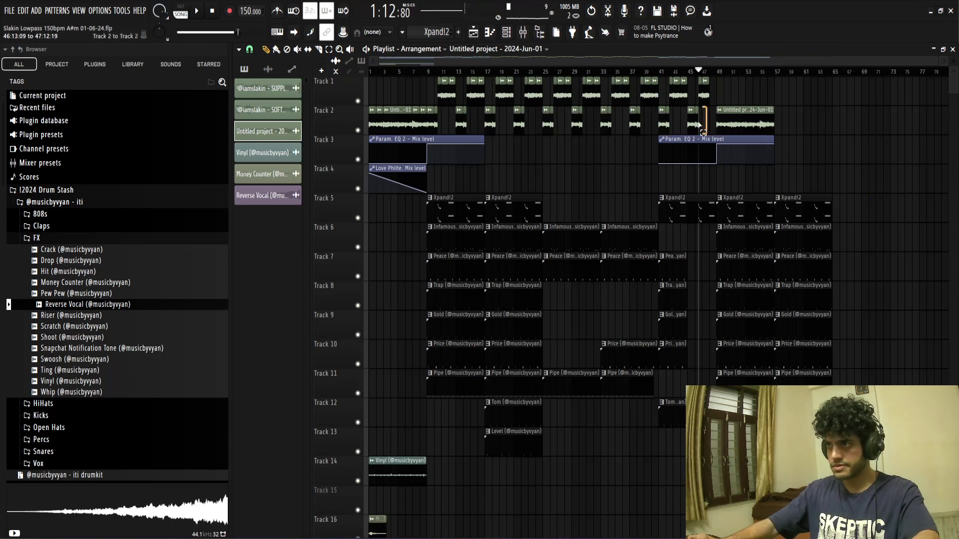
Step: Copy the Track 1–2 audio clips from bars 41–48 so the copies start at bar 57
left_click_drag(669, 94, 674, 92)
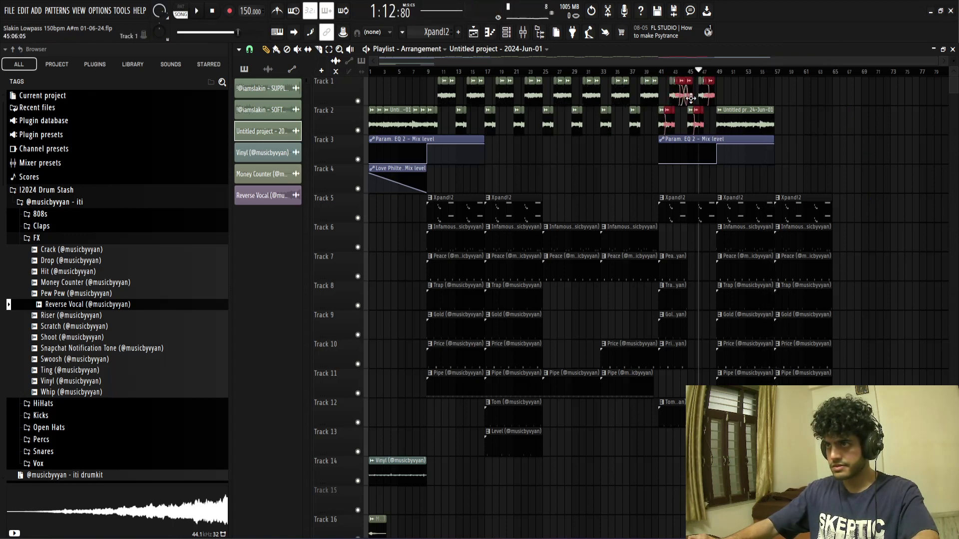
left_click_drag(801, 100, 811, 101)
scroll(796, 152, "up", 4)
left_click_drag(768, 131, 720, 132)
scroll(753, 167, "down", 5)
key("space")
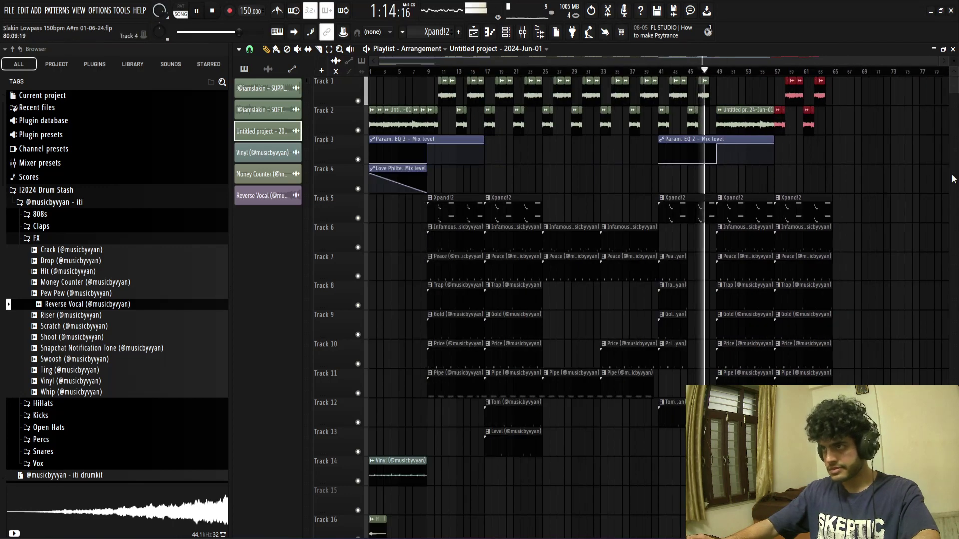
Step: Slice the long Track 2 audio clip at bar 53 and delete its second half
scroll(721, 160, "up", 5)
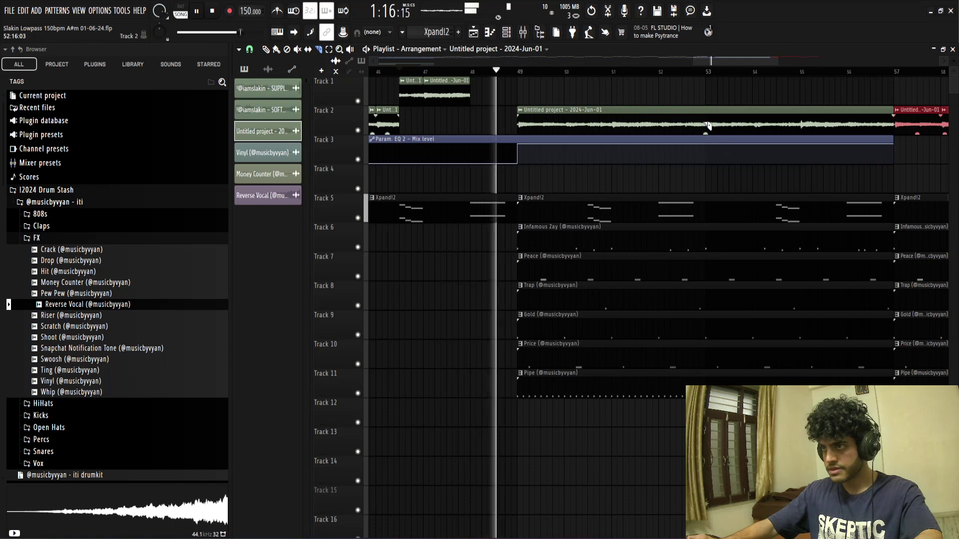
left_click(706, 120)
key("p")
scroll(740, 120, "down", 3)
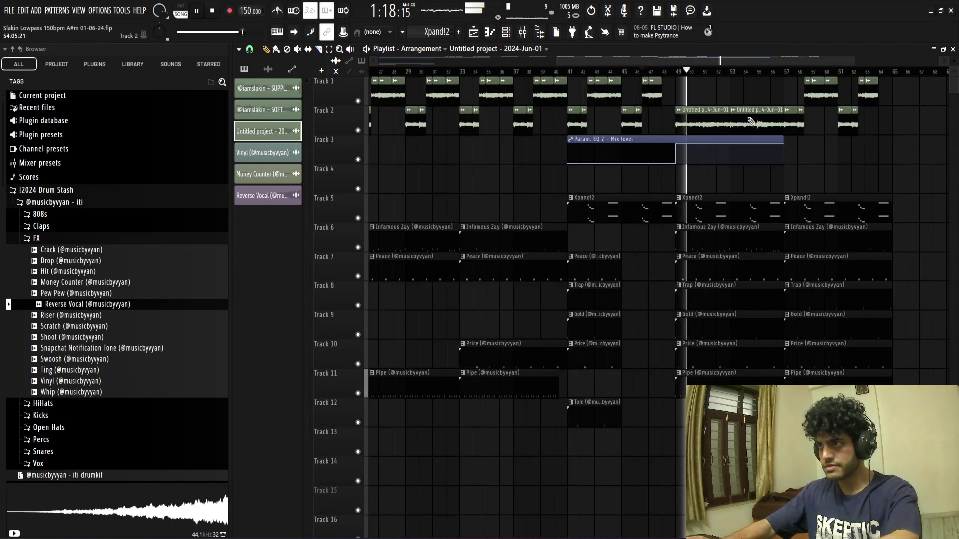
right_click(754, 121)
Step: Copy the Track 1–2 audio clips that start at bar 61 to bar 53
left_click_drag(880, 78, 740, 110)
key("space")
scroll(740, 111, "up", 3)
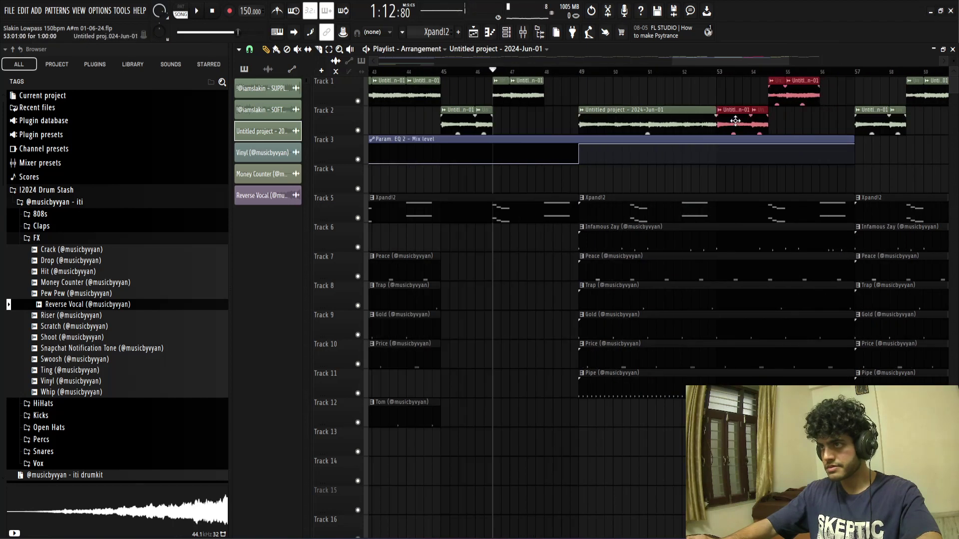
Step: Fill the remaining gap at bar 64 of Track 1 with a one-bar audio clip so the audio ends at bar 65
scroll(735, 120, "down", 5)
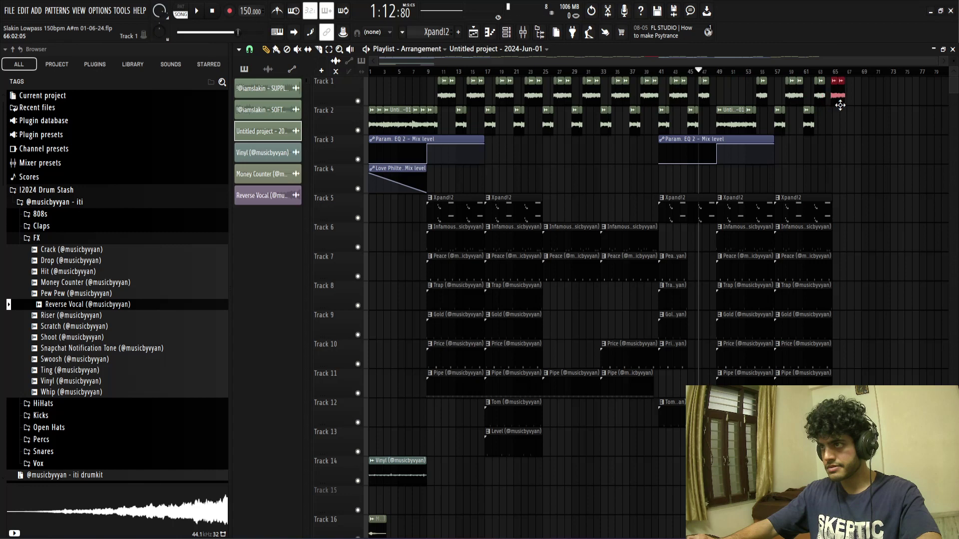
scroll(840, 105, "up", 5)
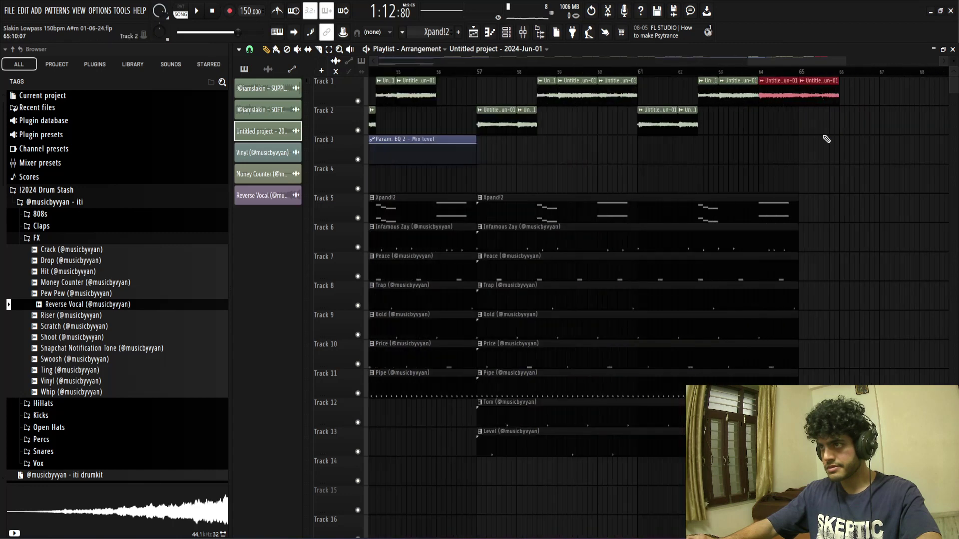
scroll(819, 100, "down", 4)
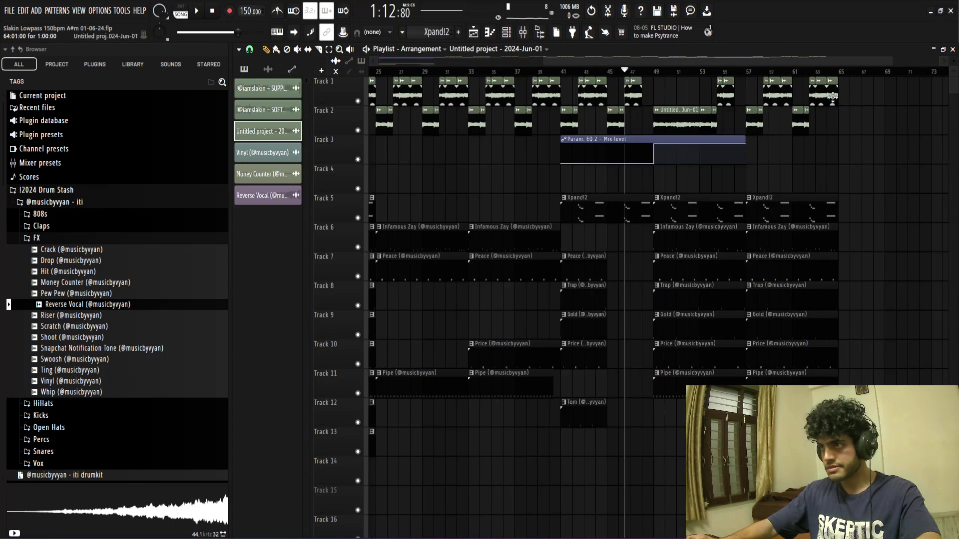
scroll(647, 96, "up", 4)
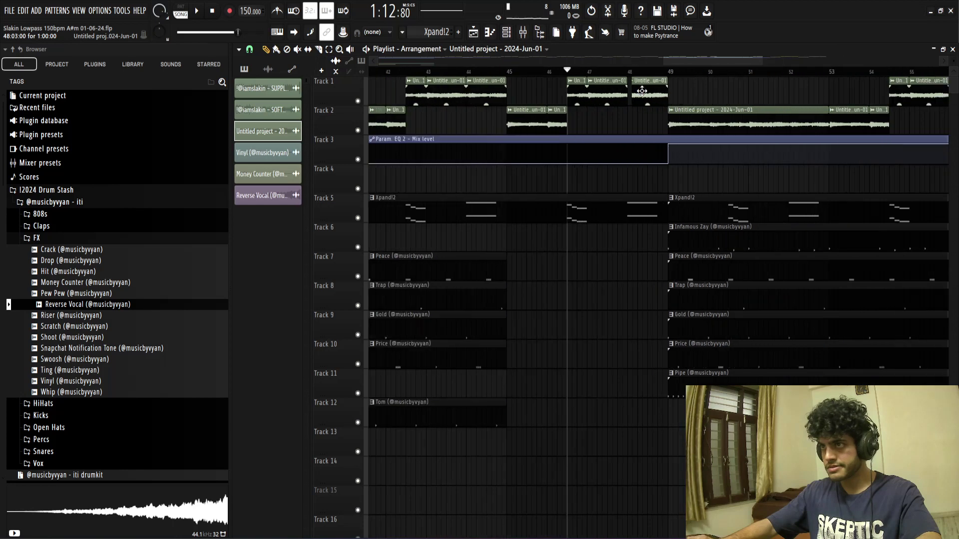
Step: Place a copy of the Reverse Vocal clip on Track 16 in bars 47–49, leading into the second drop
key("space")
scroll(642, 95, "down", 2)
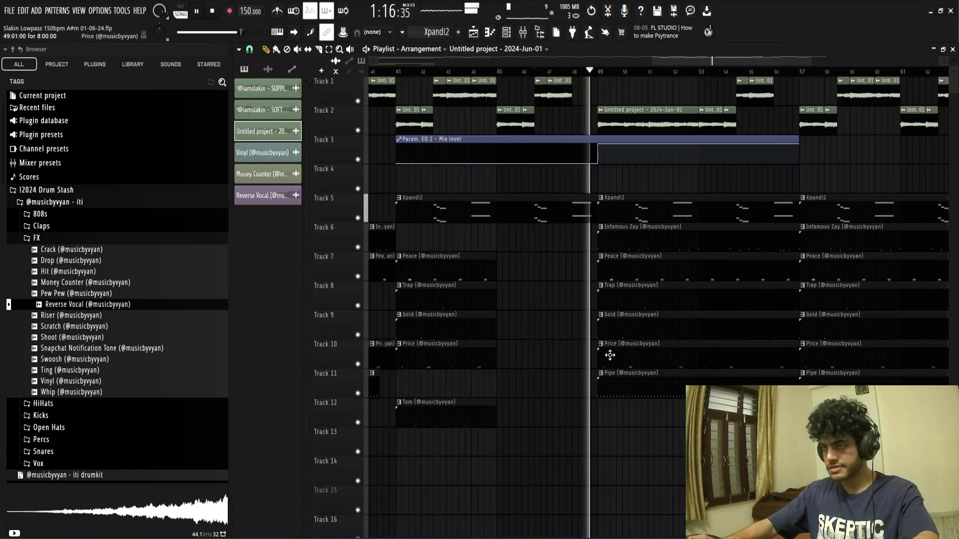
scroll(610, 355, "down", 4)
scroll(484, 477, "down", 4)
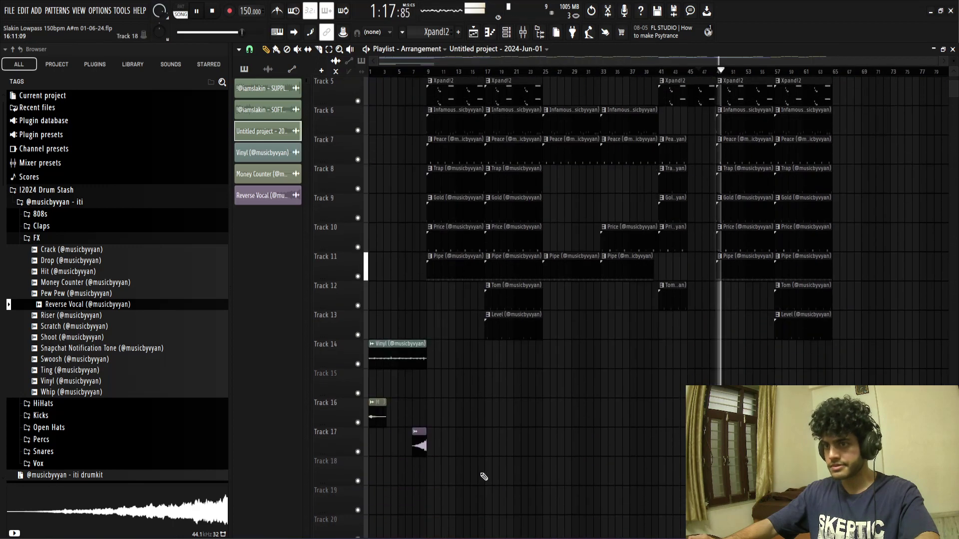
left_click(419, 446)
left_click(601, 431)
scroll(722, 419, "up", 6)
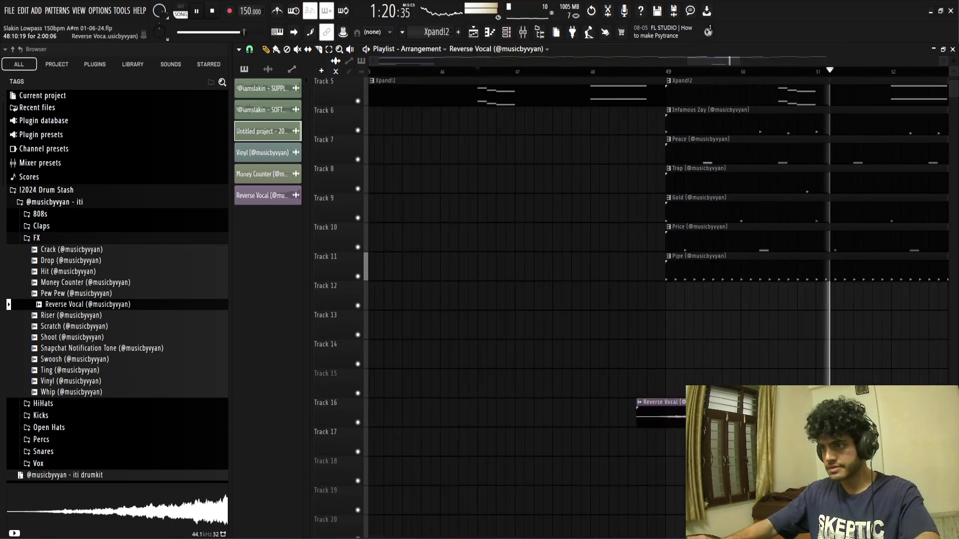
left_click_drag(723, 420, 601, 423)
Step: Place a copy of the Money Counter clip on Track 16 starting at 39:13:00, across the transition into bar 41
scroll(689, 433, "down", 4)
scroll(746, 350, "down", 3)
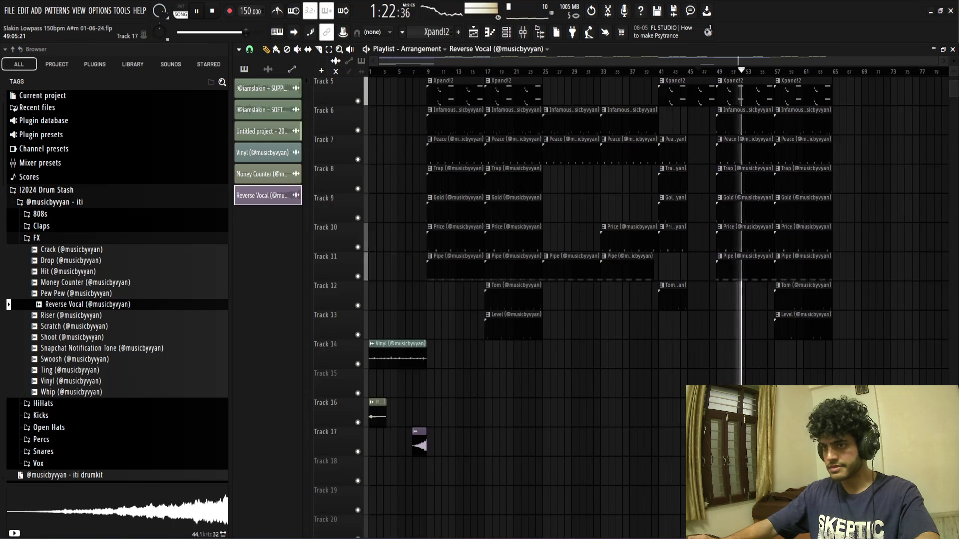
left_click_drag(380, 418, 649, 418)
scroll(648, 418, "up", 5)
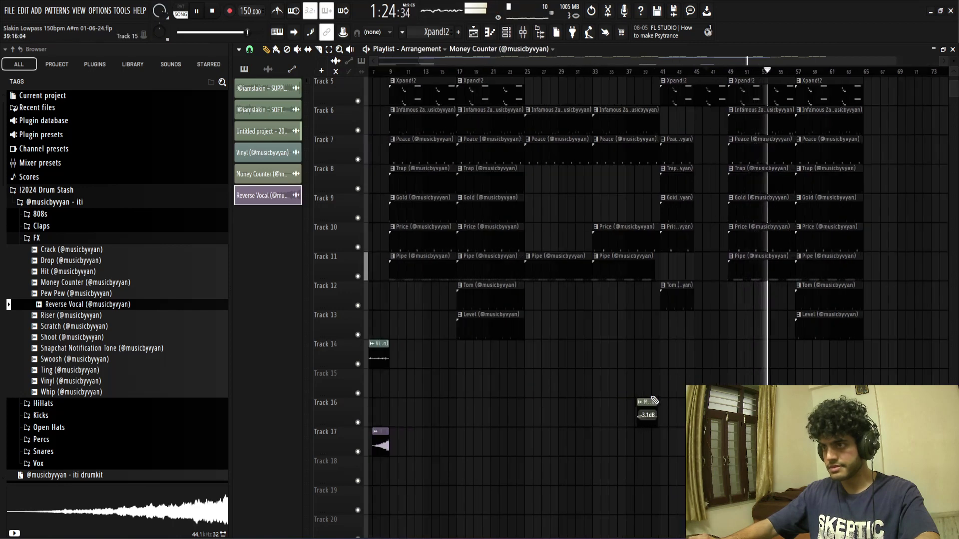
scroll(694, 418, "up", 3)
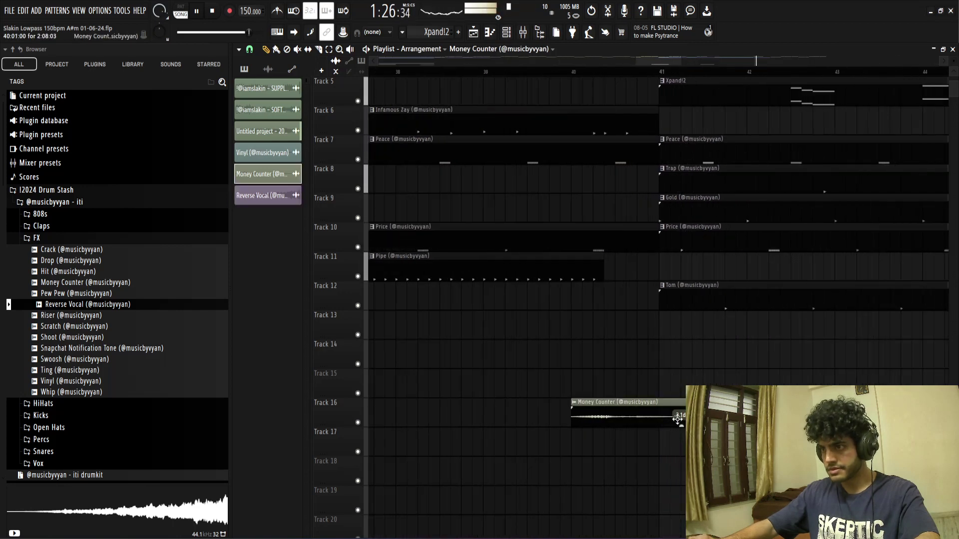
left_click(572, 71)
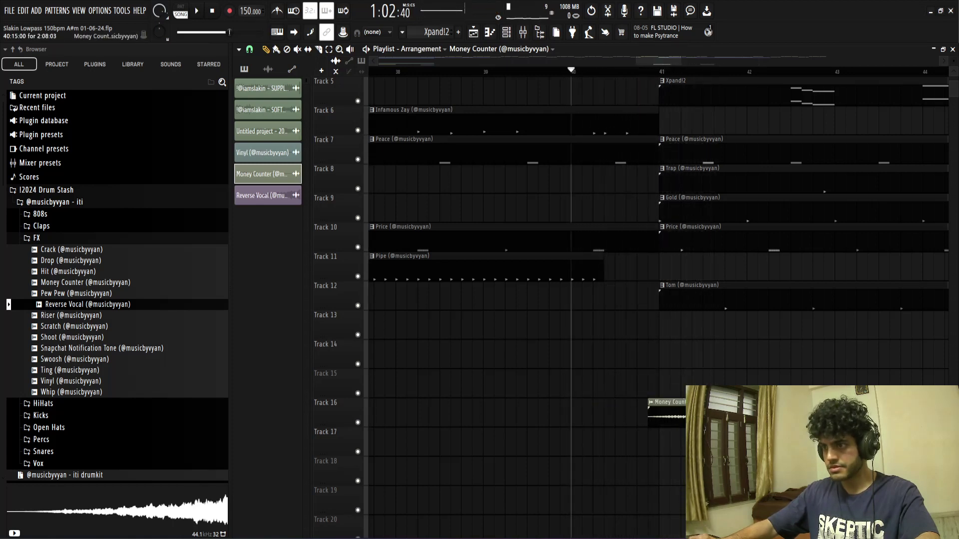
key("space")
key("space")
left_click_drag(771, 416, 694, 416)
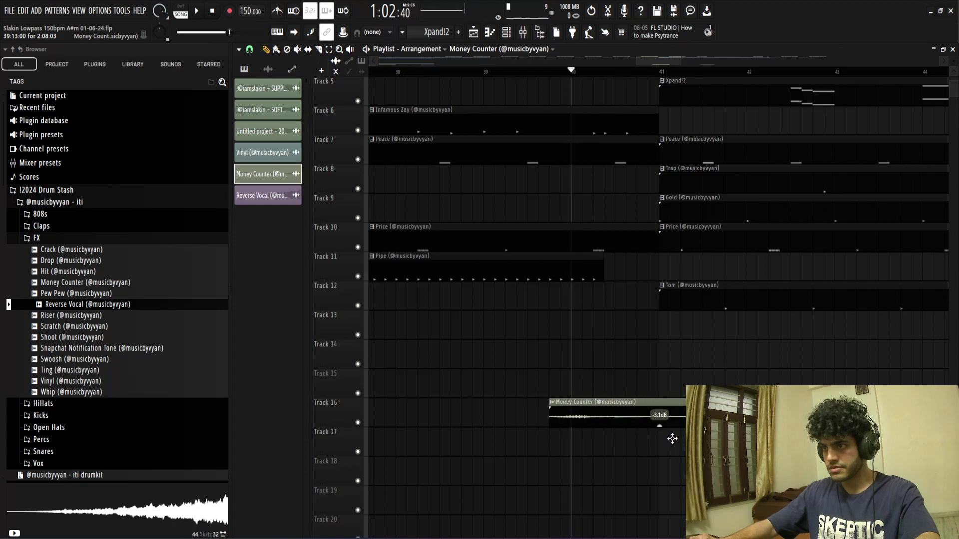
Step: Play the transitions into bars 41 and 49 to check the added effect clips, and save the project
key("space")
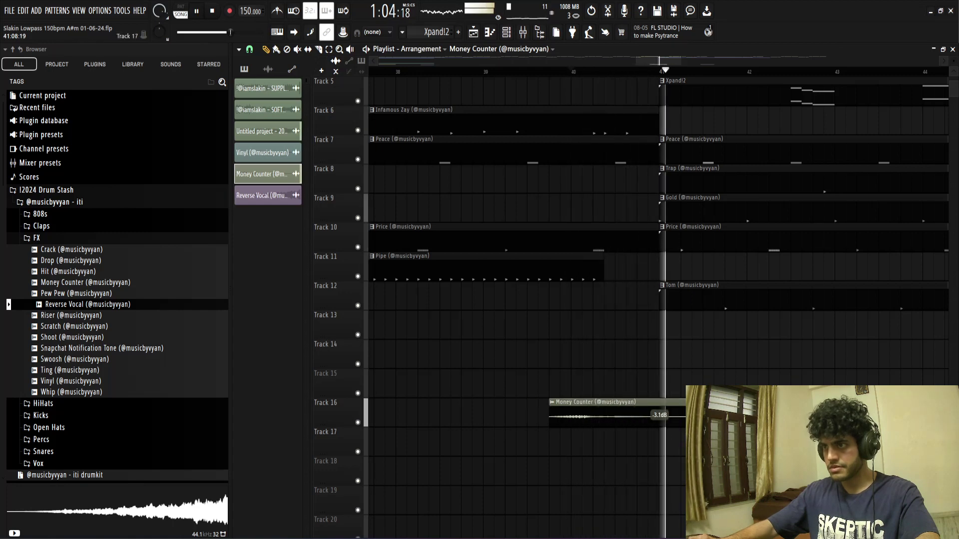
scroll(703, 439, "down", 3)
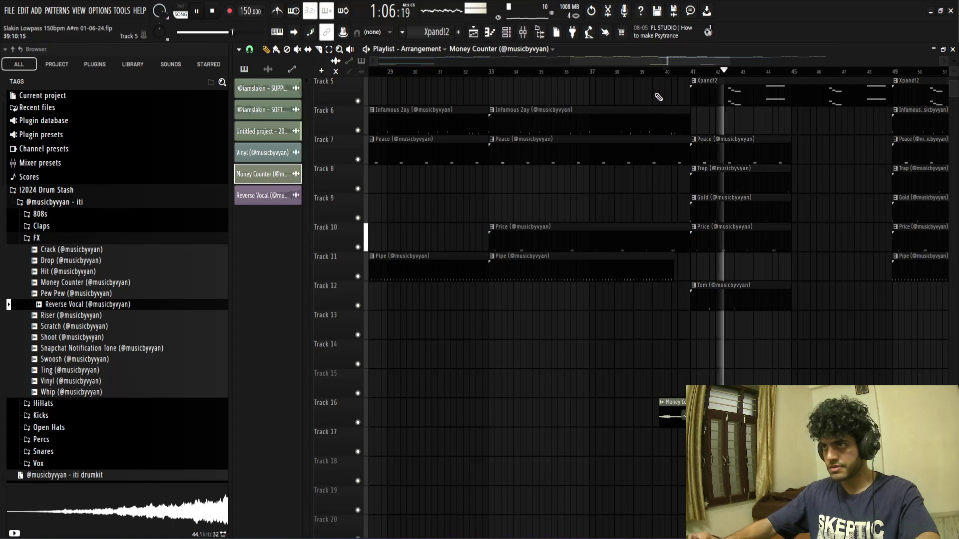
left_click(635, 72)
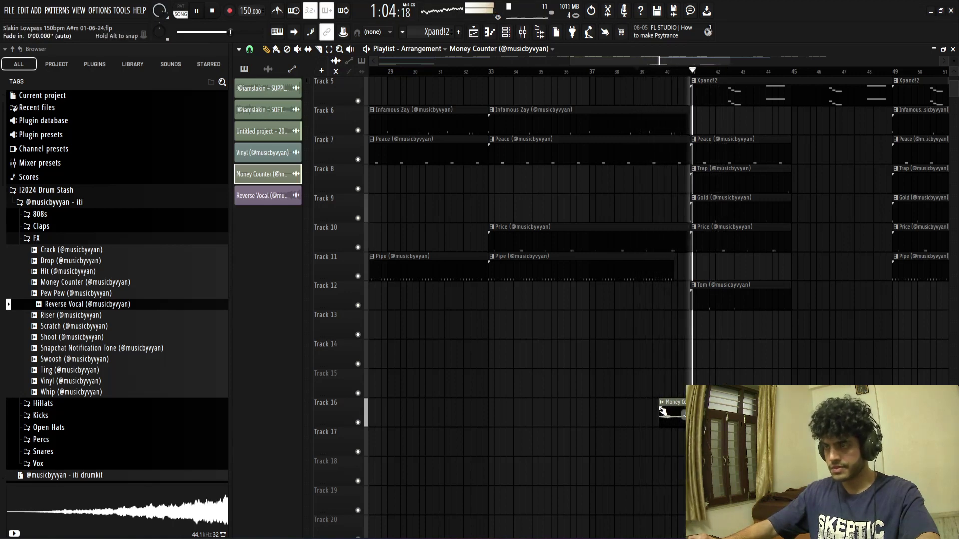
scroll(662, 411, "down", 4)
scroll(665, 420, "up", 4)
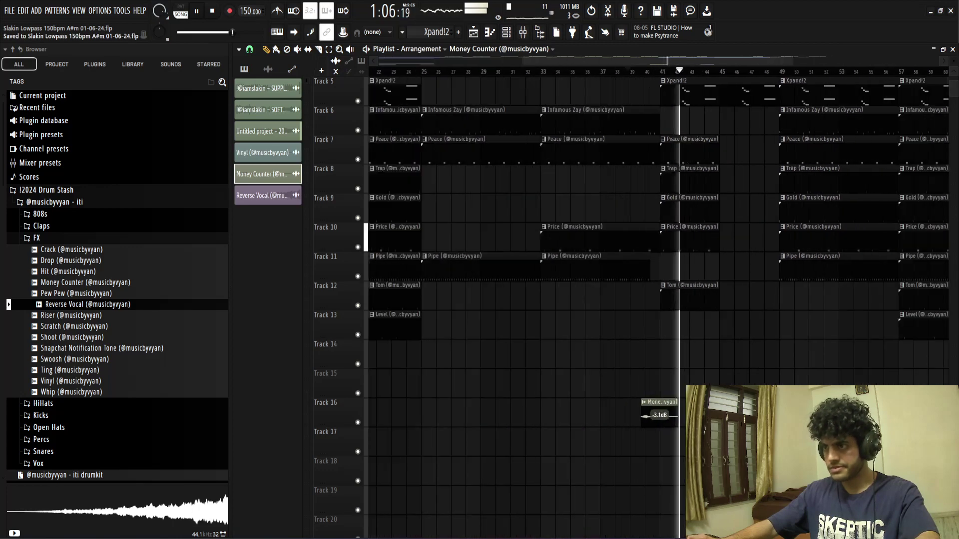
scroll(715, 419, "down", 4)
scroll(732, 330, "up", 5)
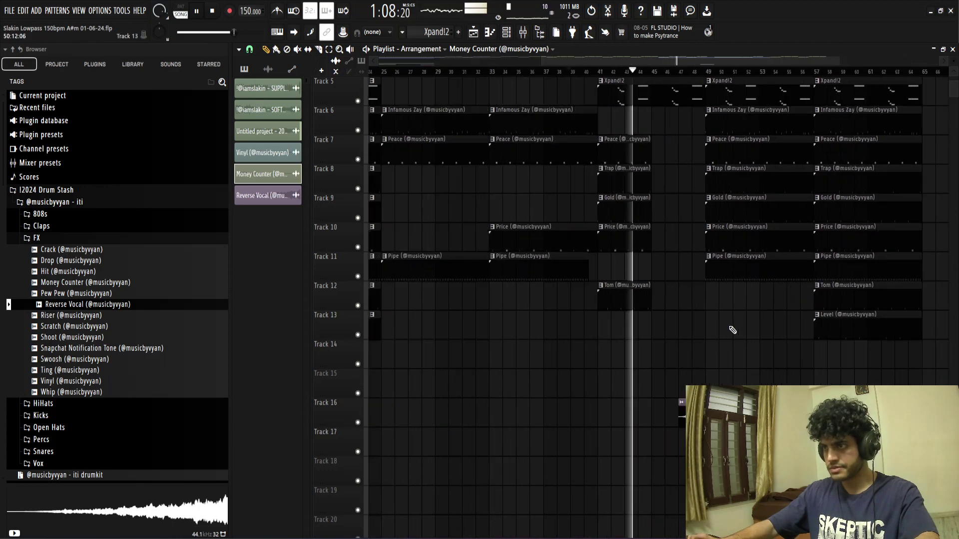
left_click(658, 71)
scroll(661, 337, "down", 4)
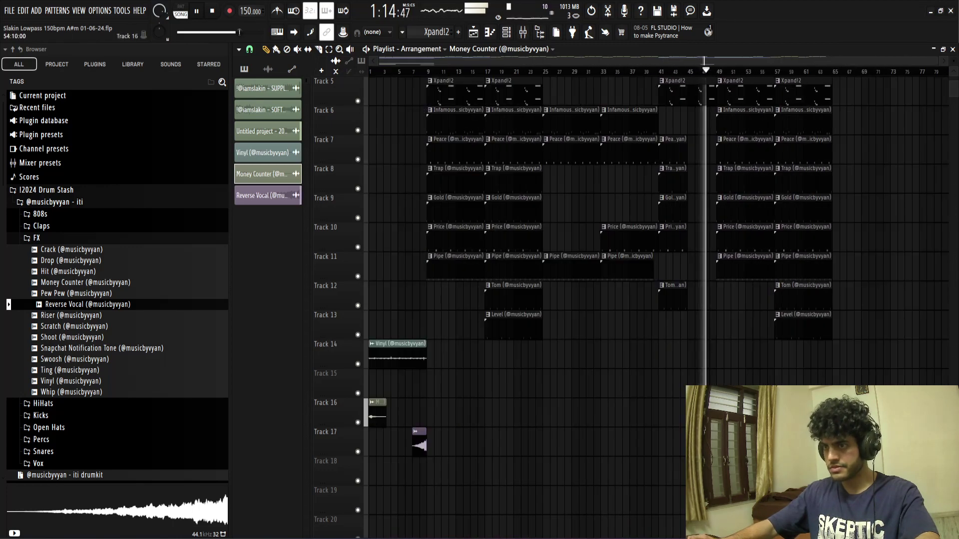
scroll(766, 299, "up", 5)
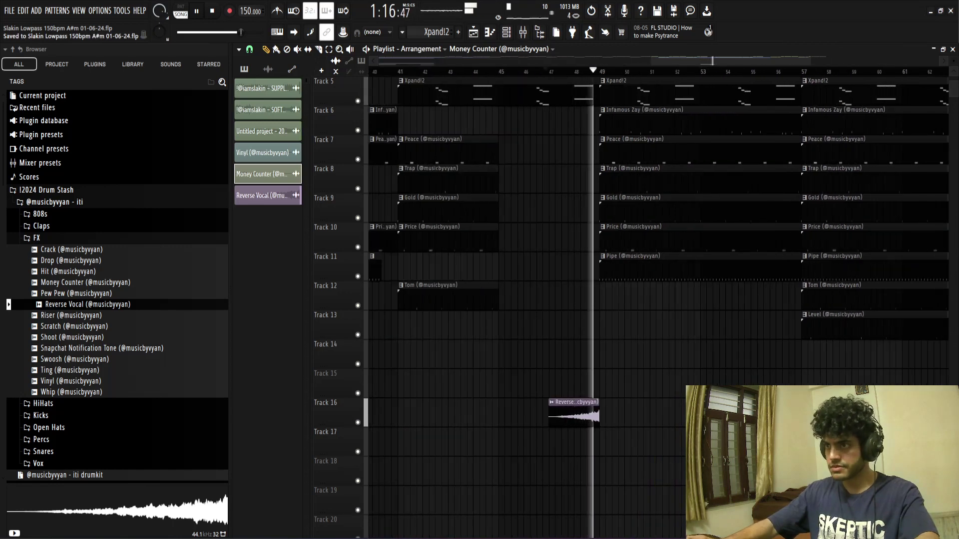
scroll(930, 306, "down", 5)
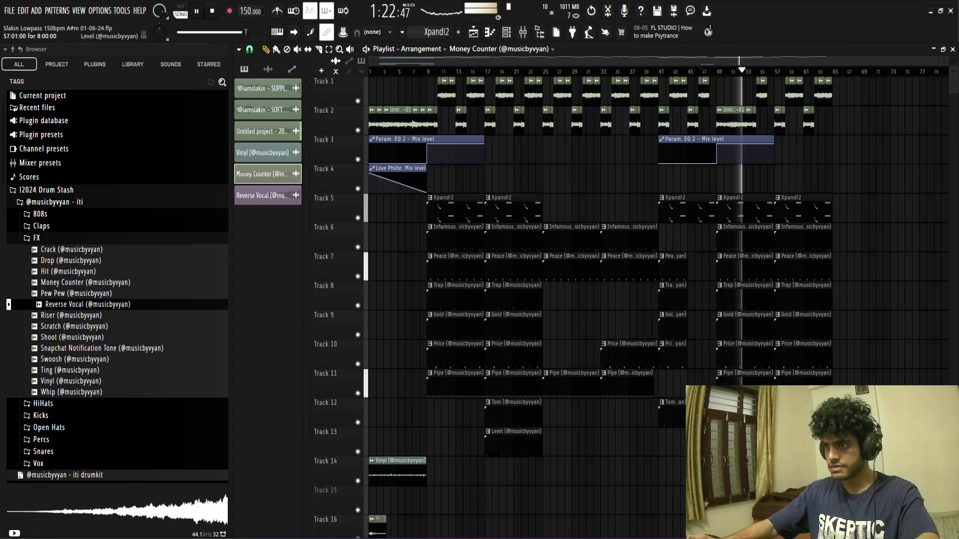
Step: Duplicate the Track 5–13 patterns and the Track 1–2 audio clips from bars 57–65 into bars 65–73
left_click_drag(844, 395, 797, 200)
key("ctrl+b")
left_click_drag(867, 134, 775, 81)
key("ctrl+b")
scroll(833, 164, "down", 2)
scroll(849, 175, "up", 1)
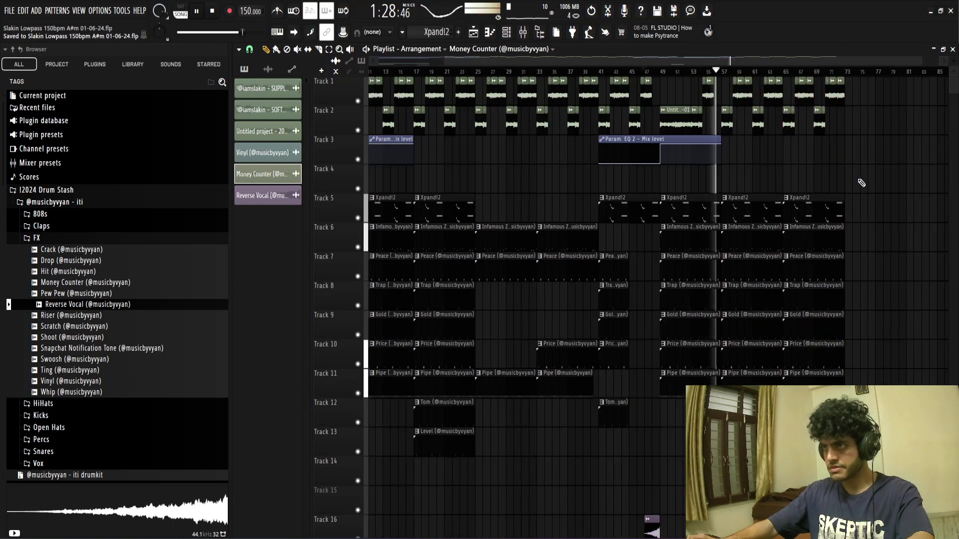
Step: Add a copy of a one-bar Track 1 audio clip at bar 56 to fill the gap before bar 57
scroll(862, 182, "up", 3)
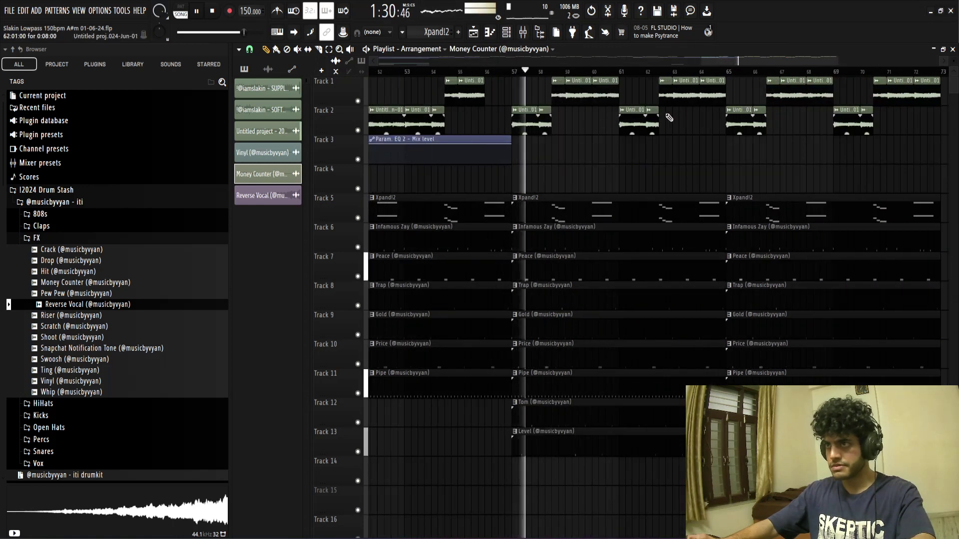
left_click(712, 93)
left_click(492, 94)
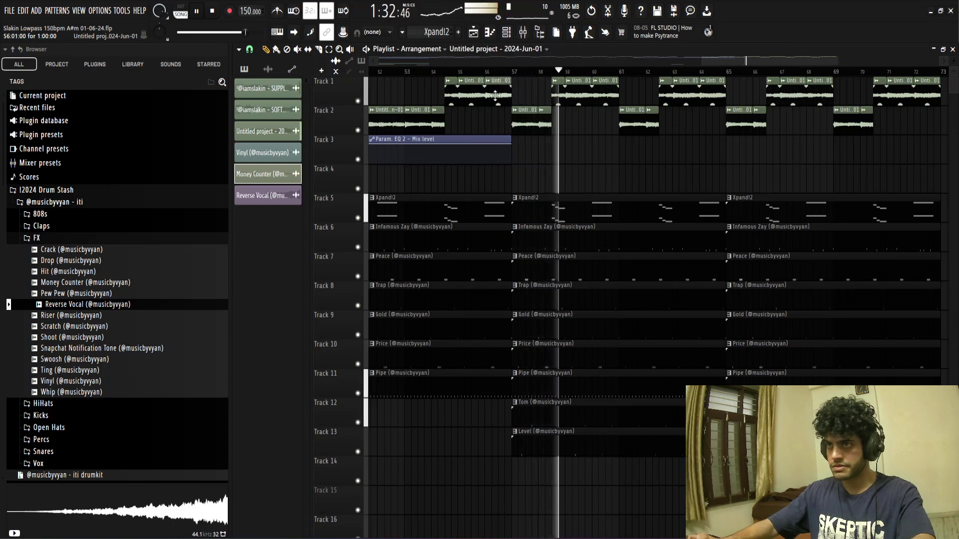
scroll(552, 157, "down", 3)
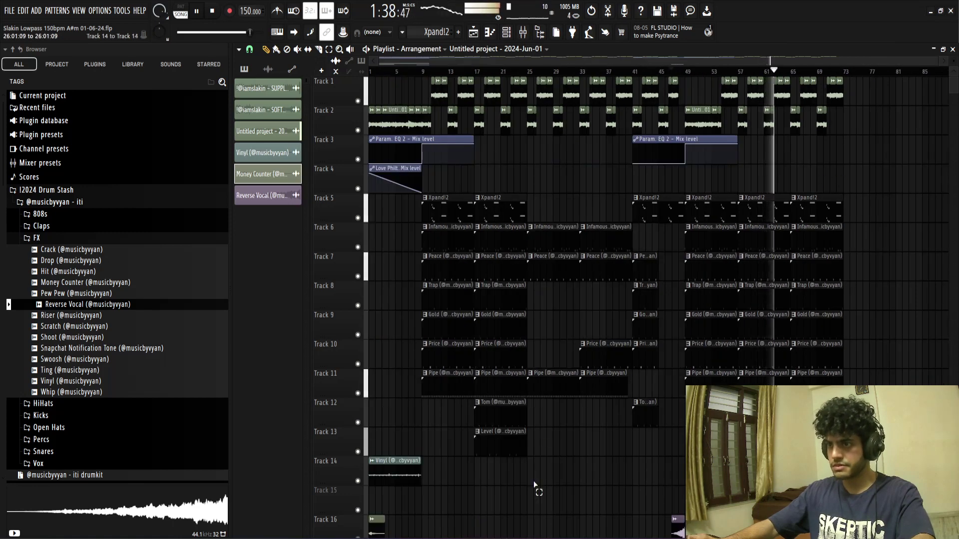
left_click_drag(534, 485, 570, 202)
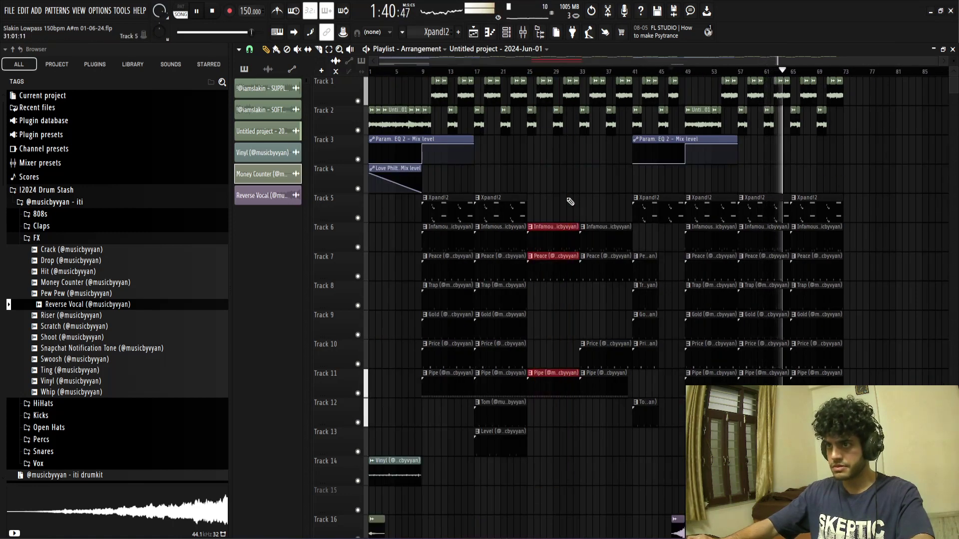
scroll(553, 200, "up", 5)
scroll(587, 185, "down", 2)
left_click(439, 188, "ctrl")
Step: Shorten the Track 8–13 drum patterns that start at bar 17 to a length of 7:10:00
scroll(435, 188, "up", 3)
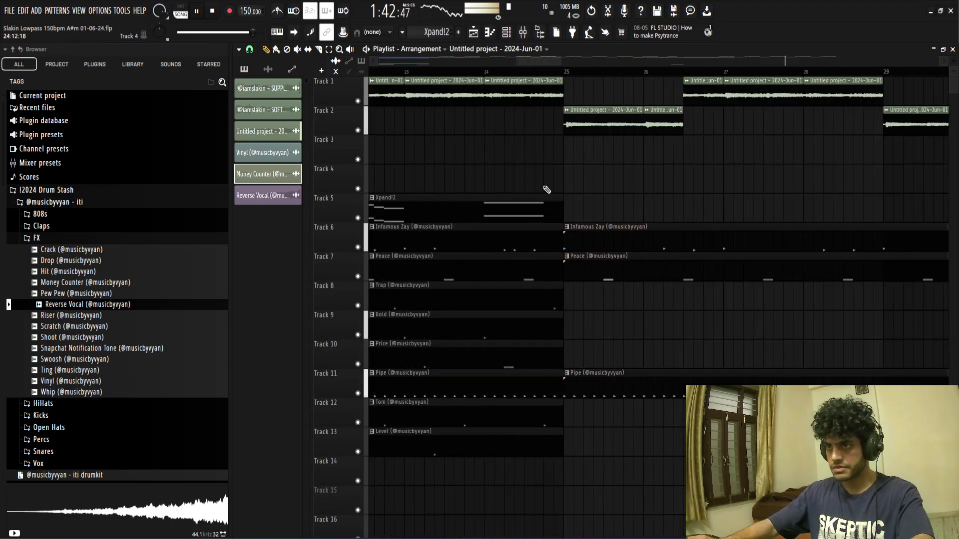
left_click_drag(536, 483, 540, 287)
scroll(533, 300, "down", 6)
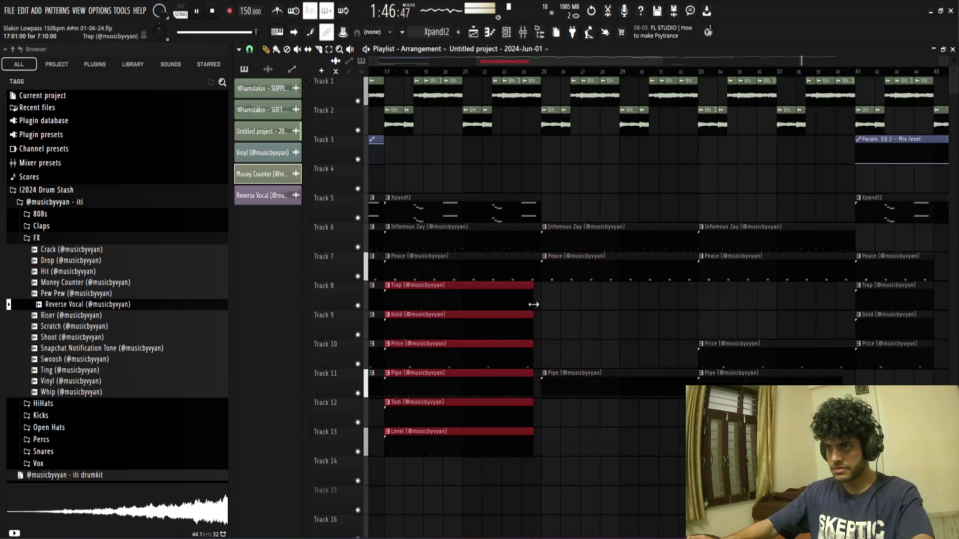
left_click(565, 177, "ctrl")
Step: Trim the Track 6–13 drum patterns in bars 65–73 so they stop partway through bar 72
scroll(850, 424, "up", 8)
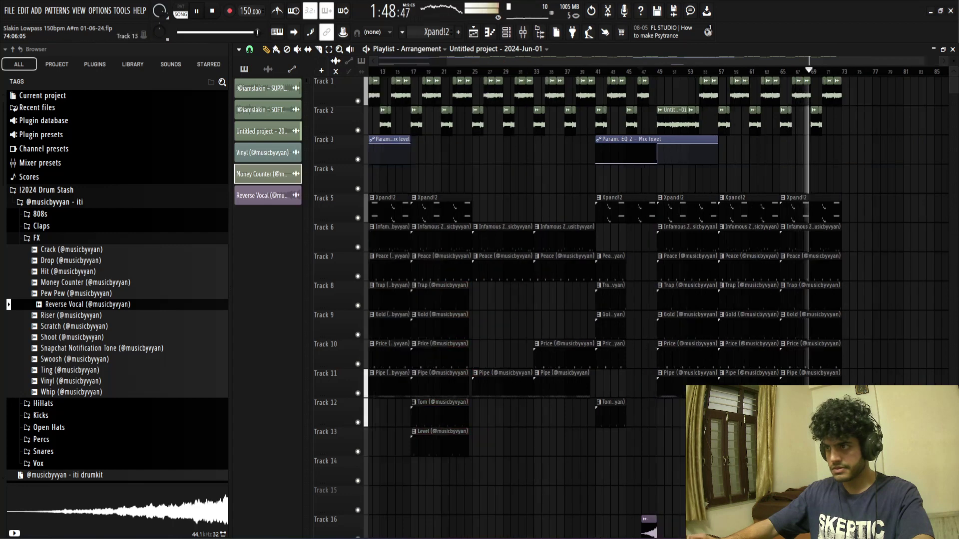
left_click_drag(755, 448, 759, 259)
left_click(793, 284, "ctrl")
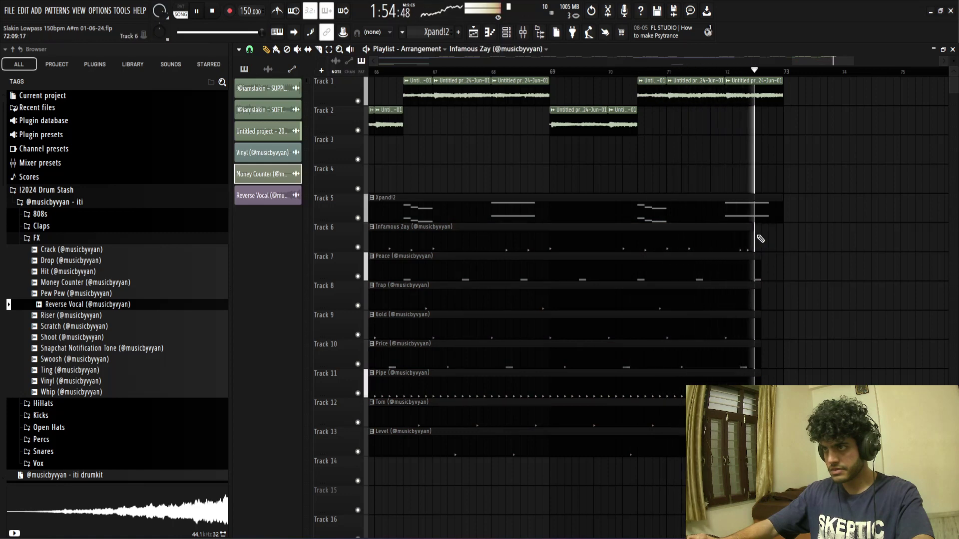
Step: Trim the Infamous Zay and Peace patterns on Tracks 6–7 before bar 25 to match the shortened drum patterns below
scroll(809, 280, "down", 8)
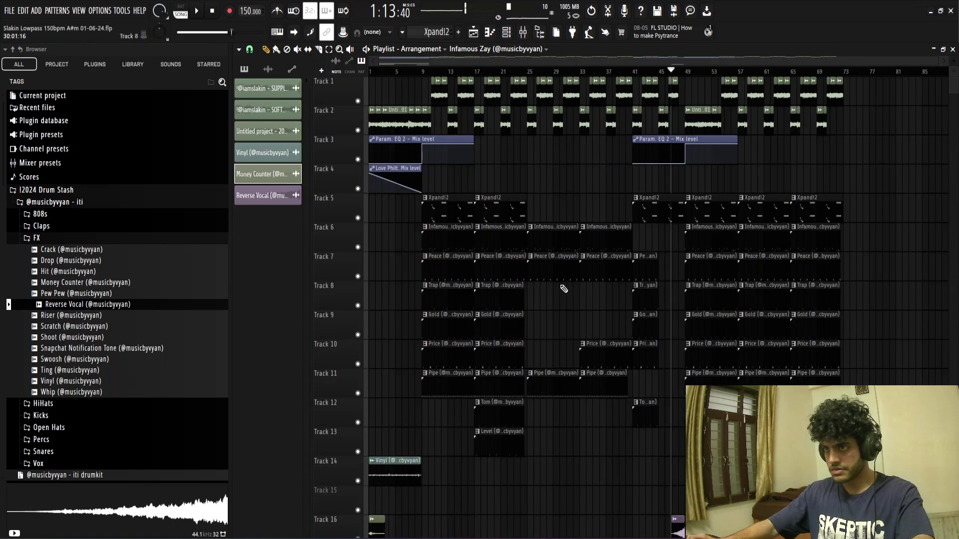
scroll(549, 287, "up", 8)
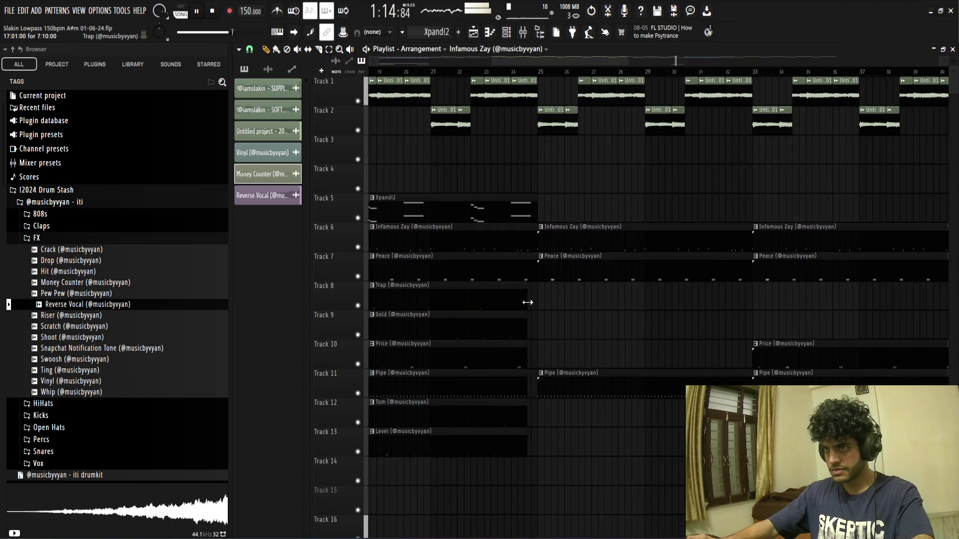
scroll(535, 300, "up", 3)
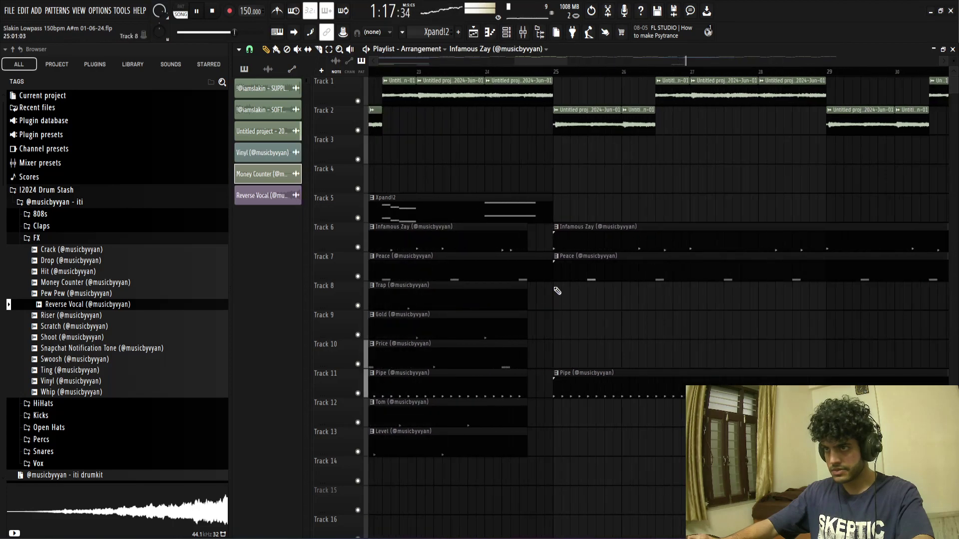
Step: Copy all Track 1–11 clips of the bars 25–41 section so the copy starts at bar 73, and play from there
scroll(593, 313, "down", 6)
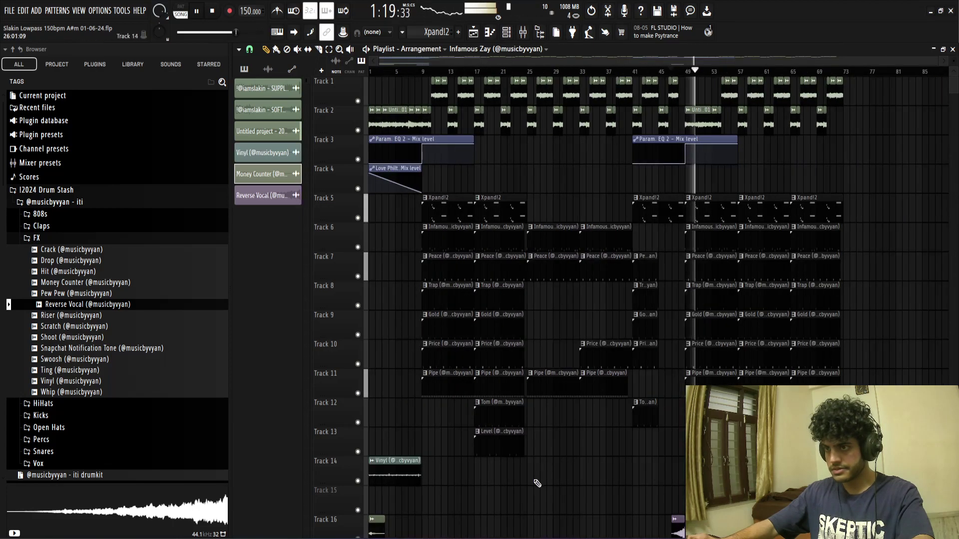
left_click(534, 379)
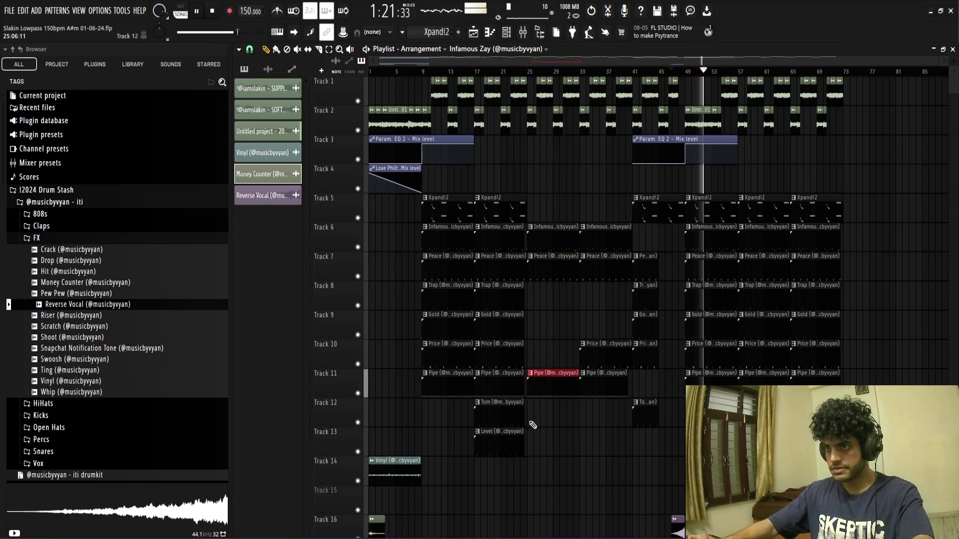
left_click_drag(533, 425, 538, 237)
left_click_drag(538, 135, 630, 102)
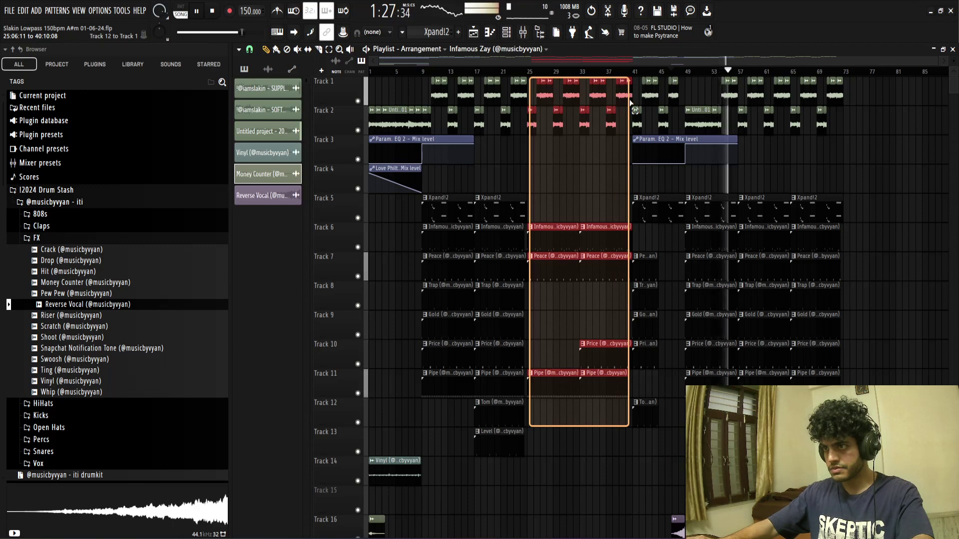
left_click_drag(630, 102, 628, 100)
left_click_drag(608, 231, 929, 230)
scroll(907, 236, "up", 5)
left_click_drag(667, 236, 644, 238)
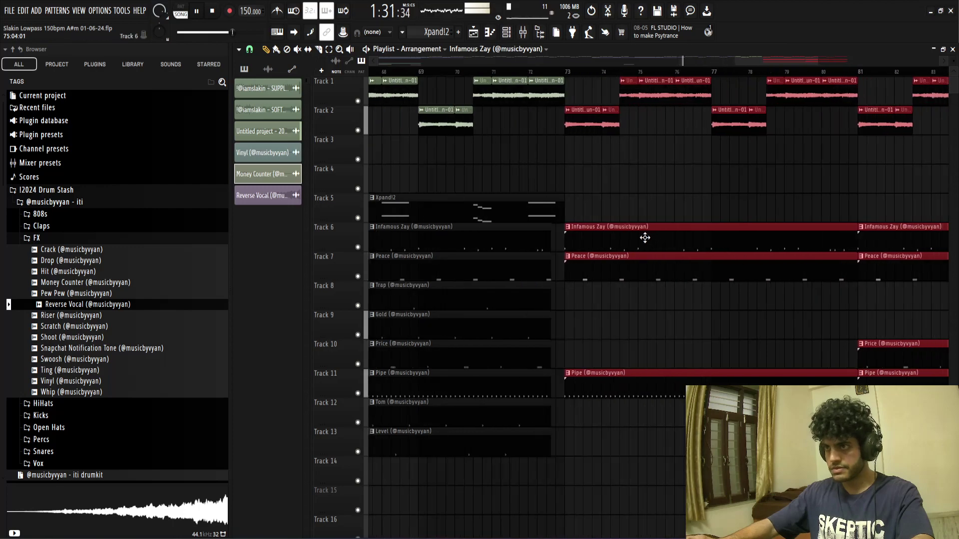
scroll(685, 175, "down", 5)
left_click(771, 72)
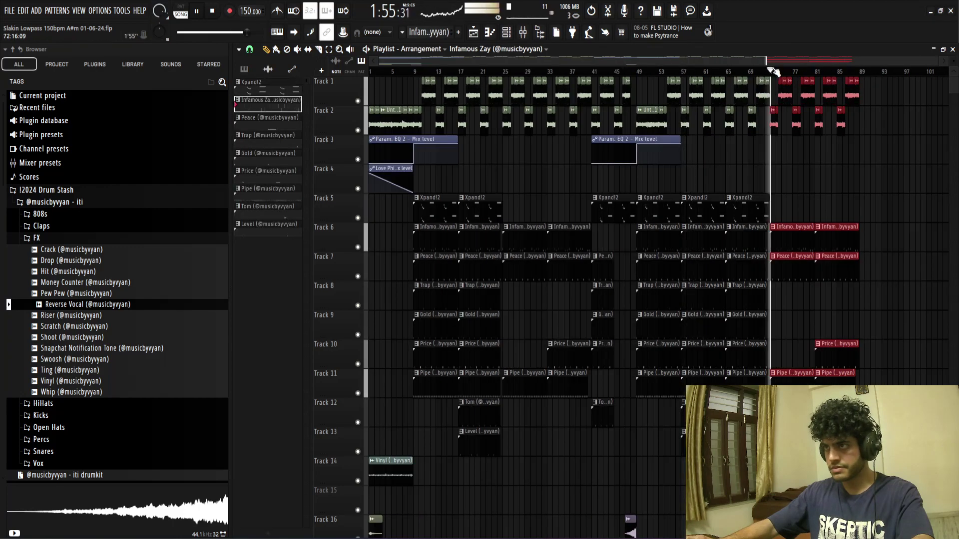
left_click(938, 258)
Step: Duplicate the last eight bars of Track 1–2 audio and the Track 6 Infamous Zay pattern to bar 89
scroll(915, 195, "up", 5)
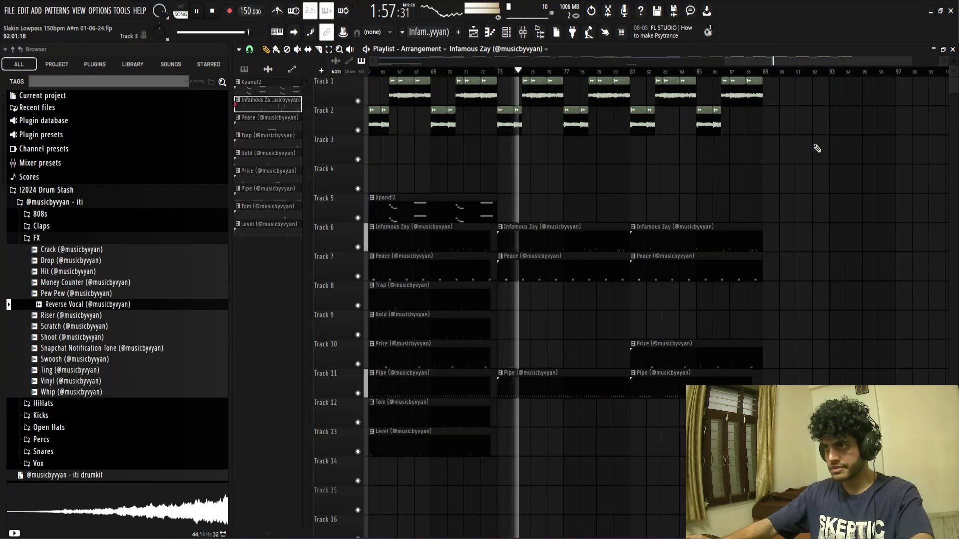
left_click_drag(796, 161, 641, 103)
key("ctrl+b")
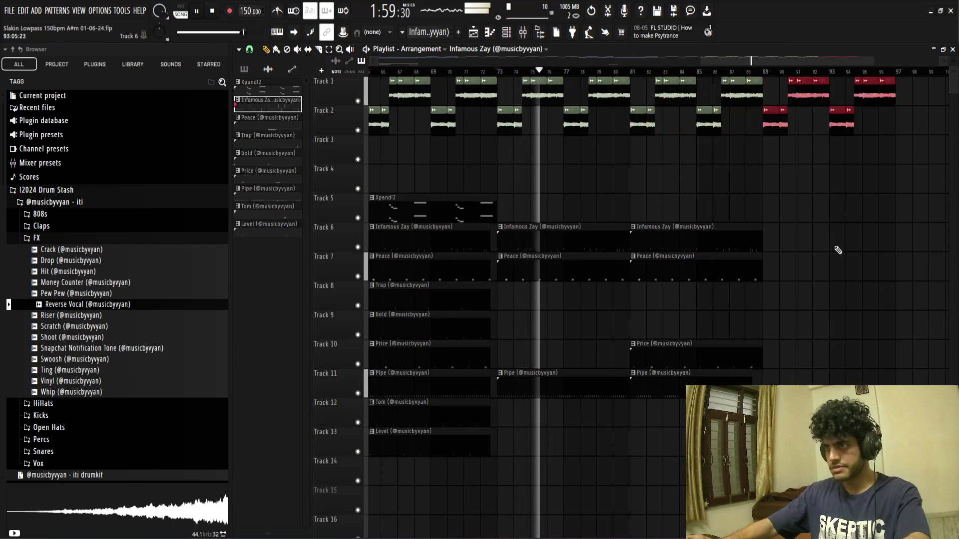
left_click(757, 234)
key("ctrl+b")
Step: Delete the duplicated audio clips after bar 89 except the first one on Track 2, and extend that clip to bar 97
scroll(823, 319, "down", 5)
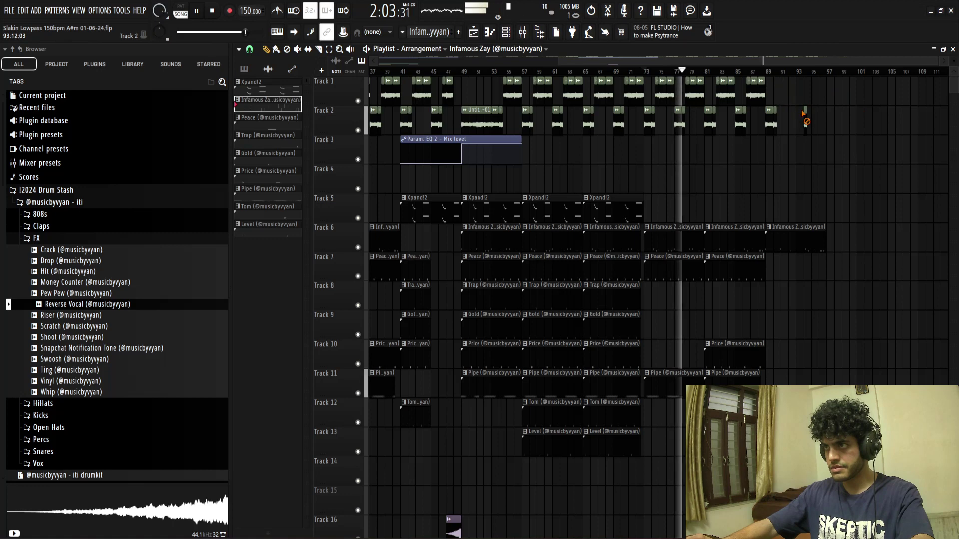
scroll(811, 143, "up", 5)
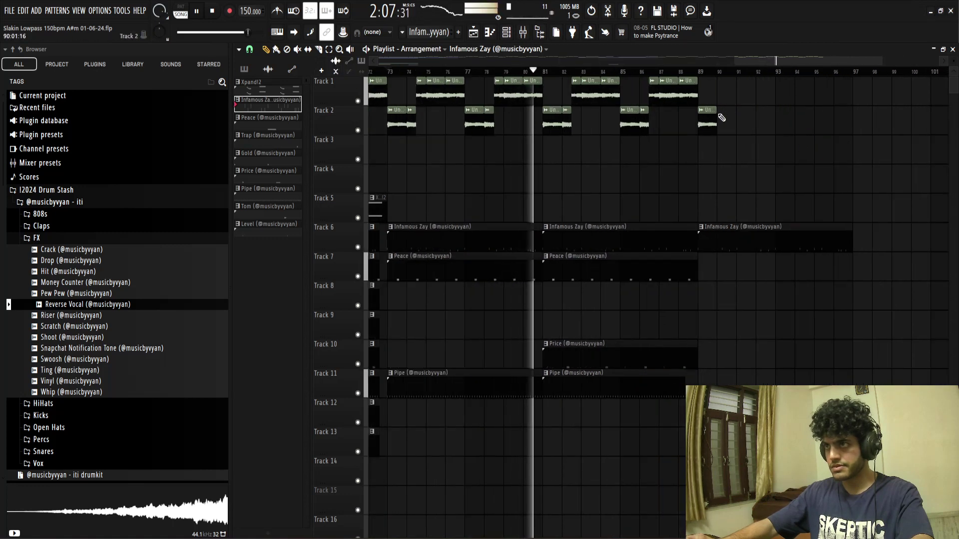
left_click_drag(718, 109, 853, 110)
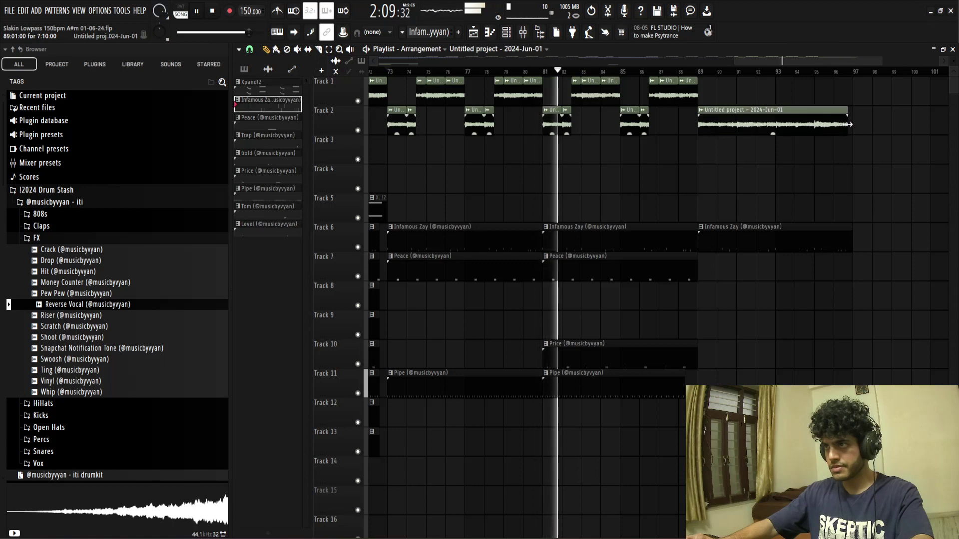
scroll(850, 161, "down", 2)
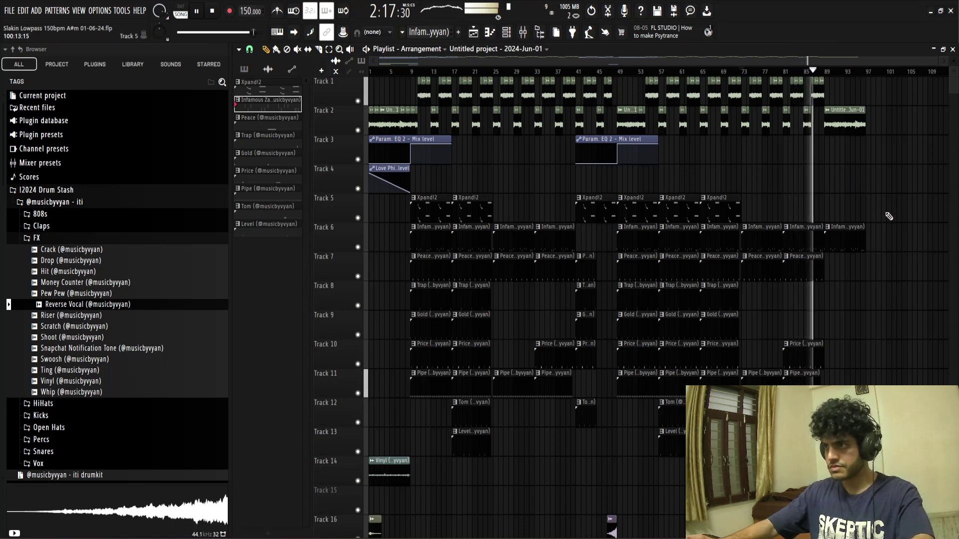
Step: Try to slice the long Track 2 audio clip at bar 96 and mute its last bar
scroll(888, 215, "up", 5)
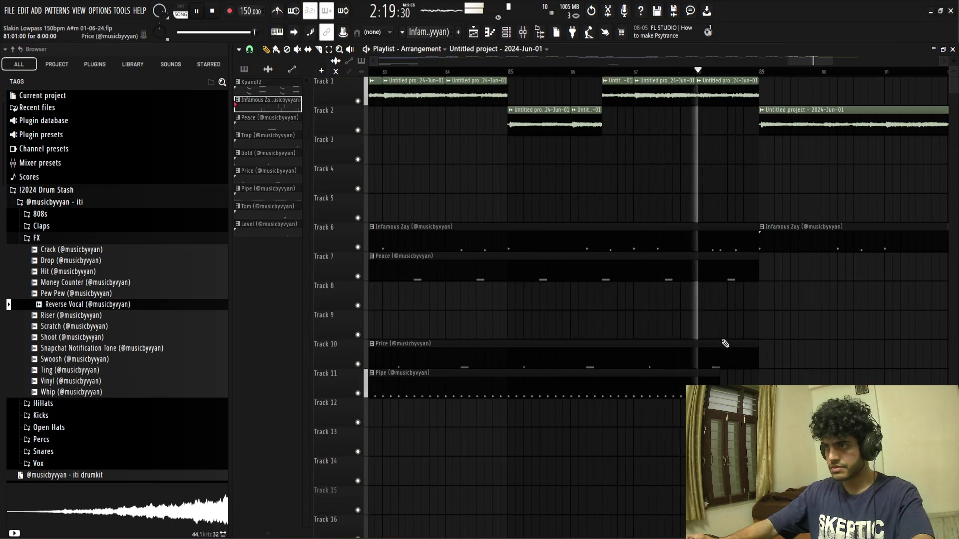
scroll(725, 343, "down", 6)
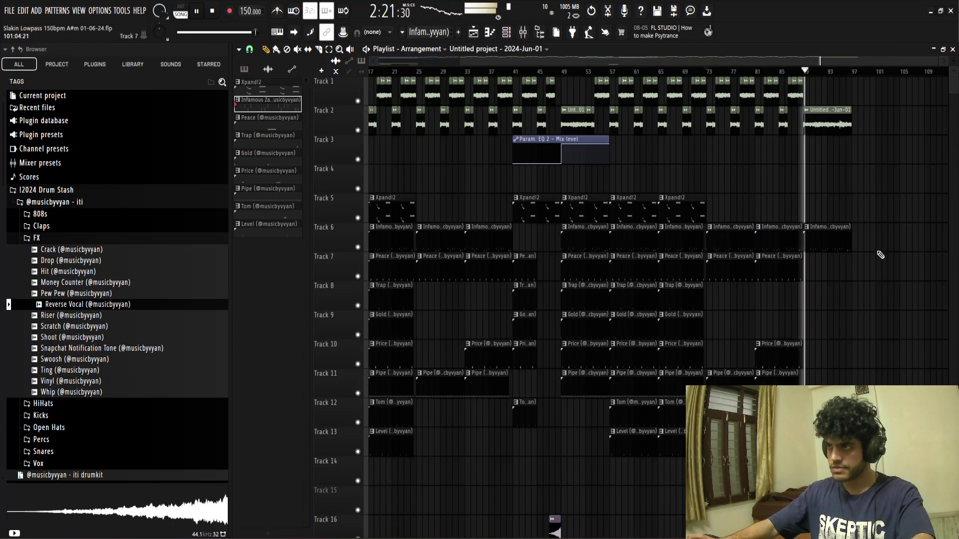
scroll(865, 182, "up", 6)
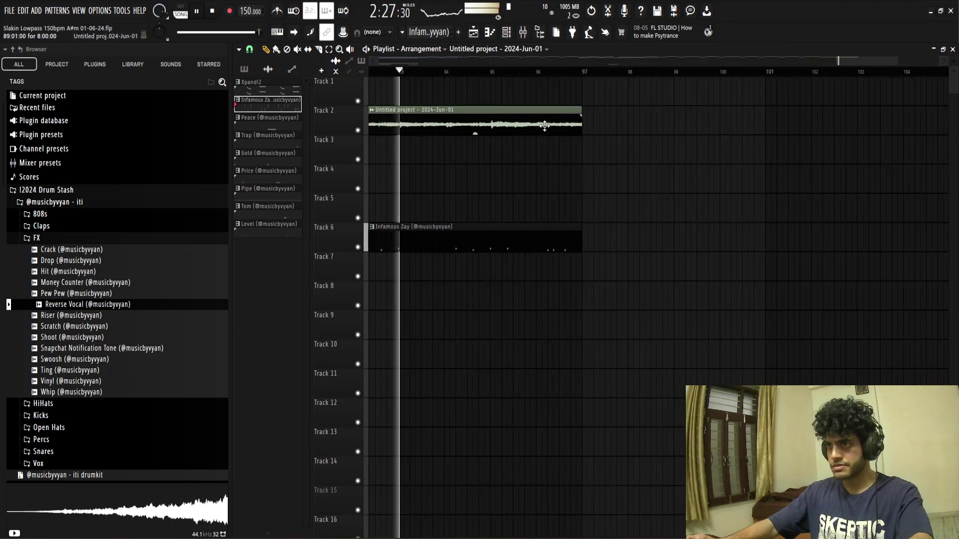
scroll(540, 141, "up", 2)
left_click(563, 131)
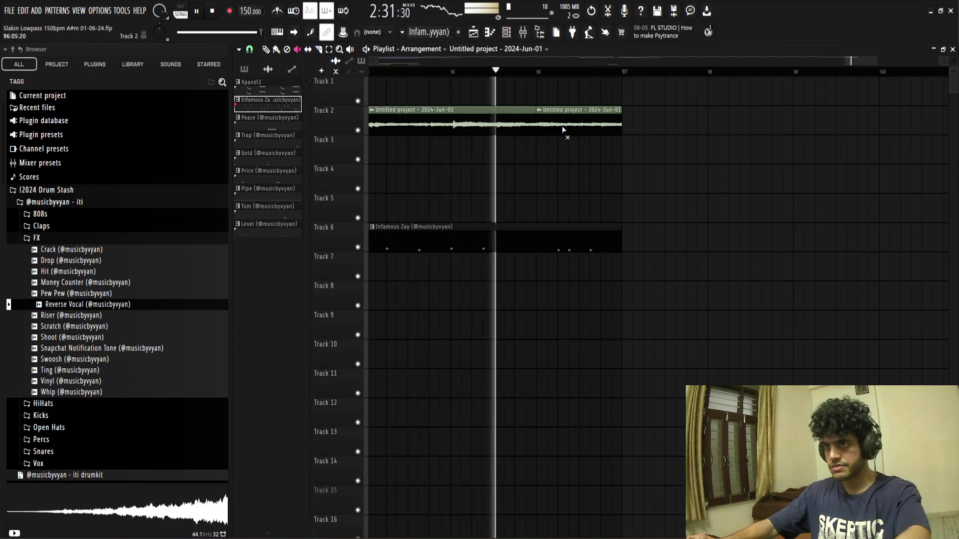
key("t")
left_click(563, 125)
scroll(777, 173, "down", 8)
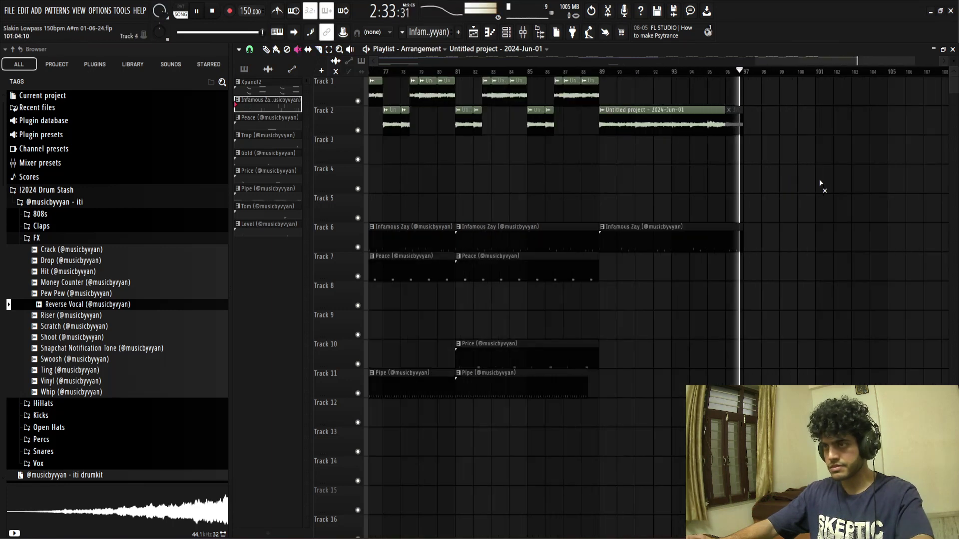
key("space")
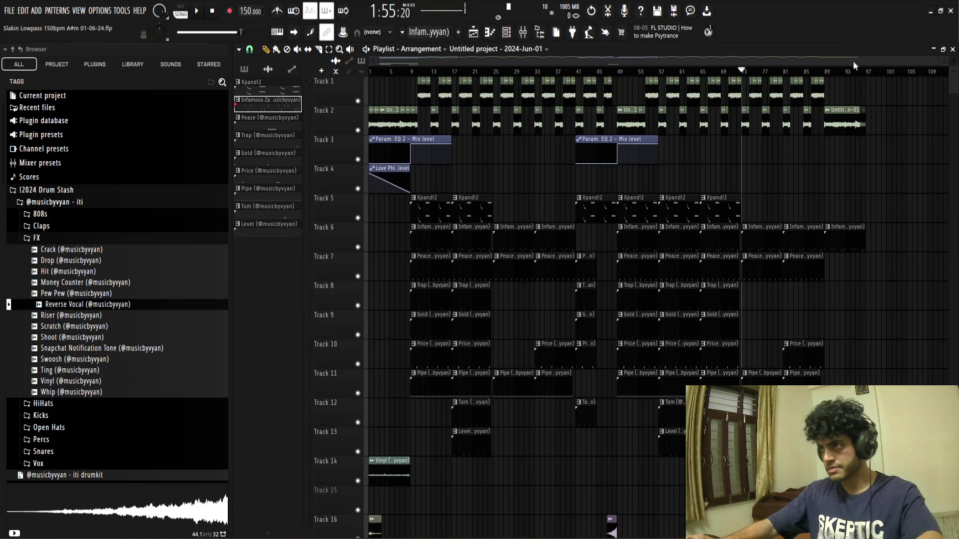
Step: Add a fade-out of about 1.6 seconds to the end of the Track 2 audio clip at bar 97 and audition it
key("space")
left_click(850, 71)
scroll(873, 120, "up", 8)
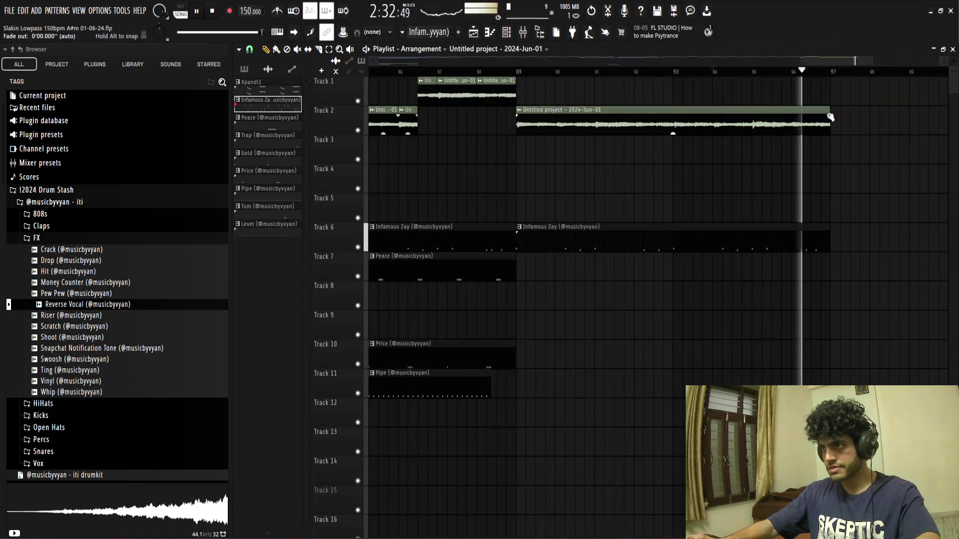
key("space")
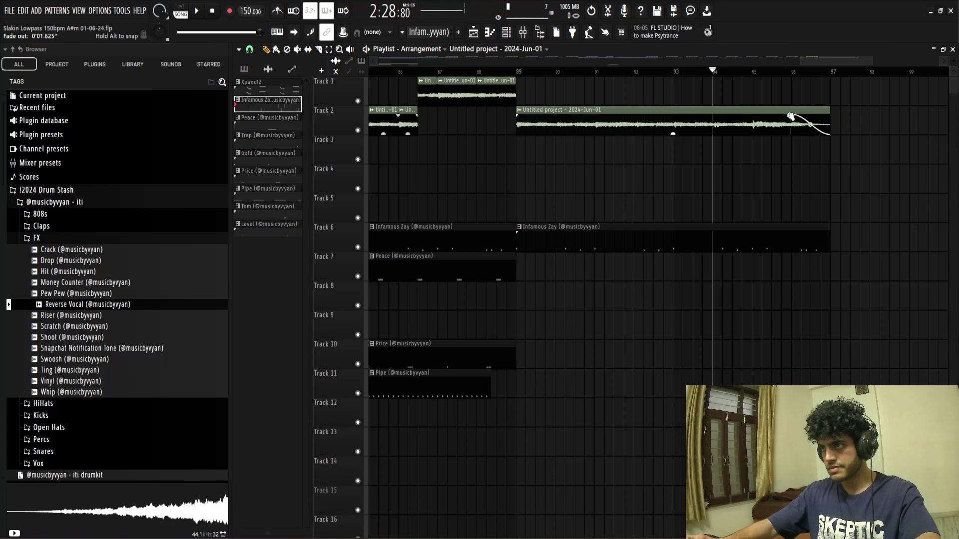
key("space")
scroll(799, 190, "down", 8)
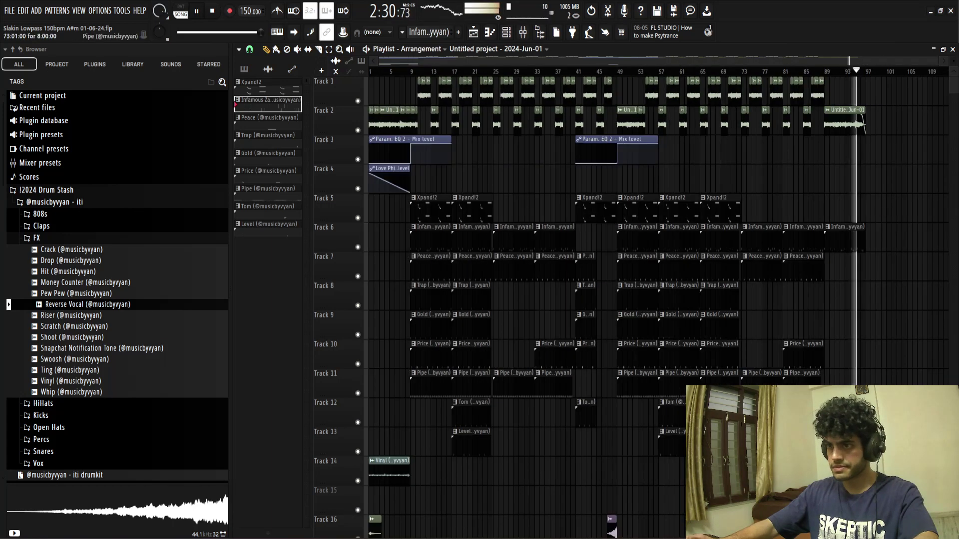
Step: Place a copy of the Reverse Vocal clip on Track 16 from bar 95 so it ends at bar 97
scroll(612, 352, "down", 3)
left_click(692, 363)
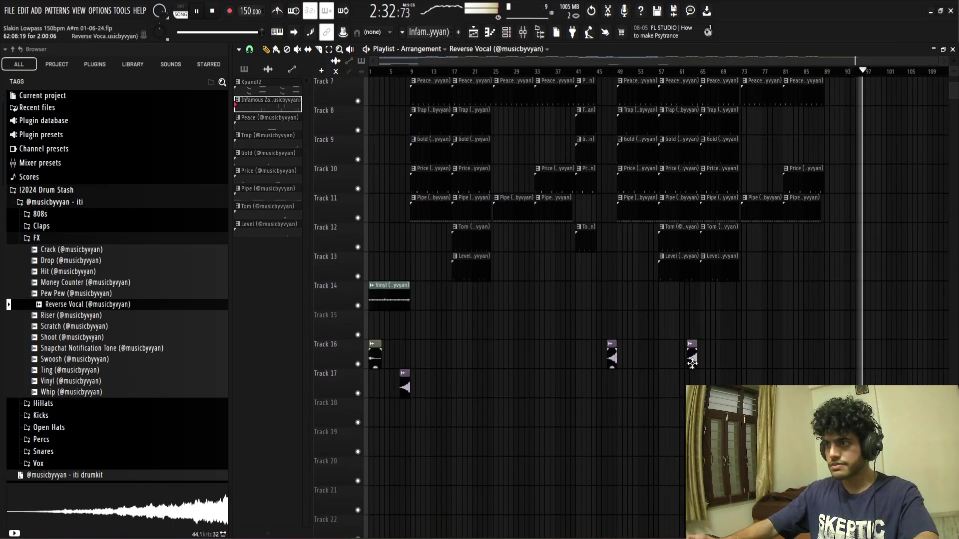
key("space")
scroll(786, 280, "up", 6)
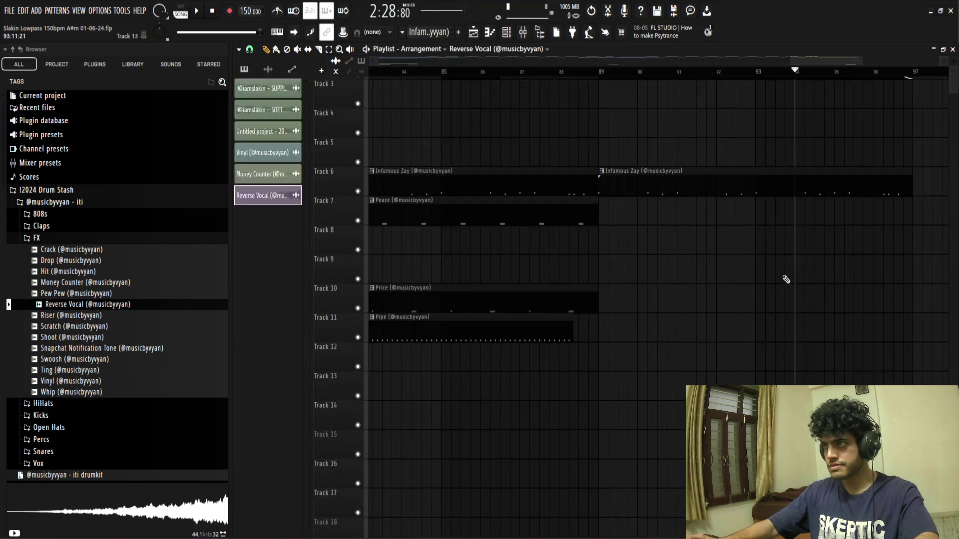
left_click_drag(879, 364, 885, 363)
key("space")
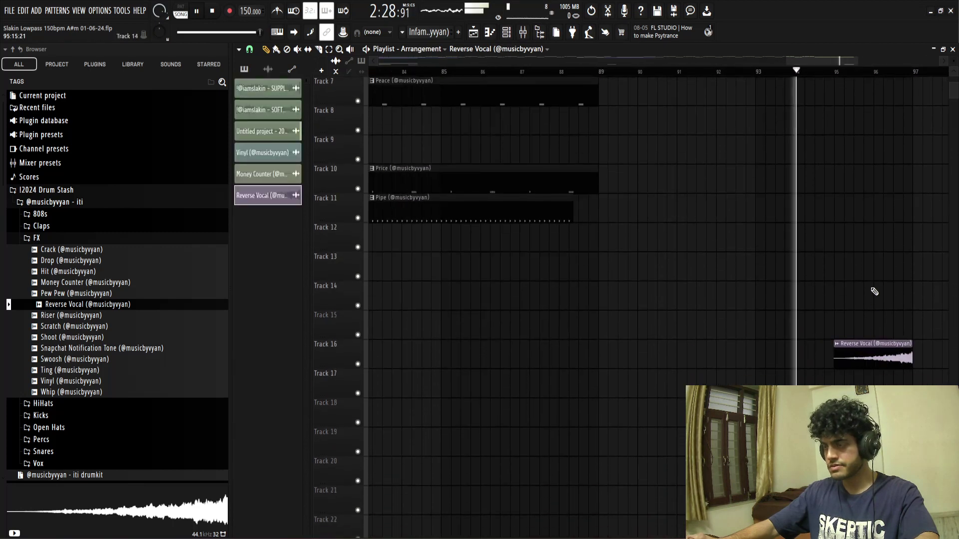
Step: Set the fade-out of the Track 2 audio clip ending at bar 97 to about 3.7 seconds and play the transition
scroll(873, 288, "up", 4)
scroll(882, 200, "up", 4)
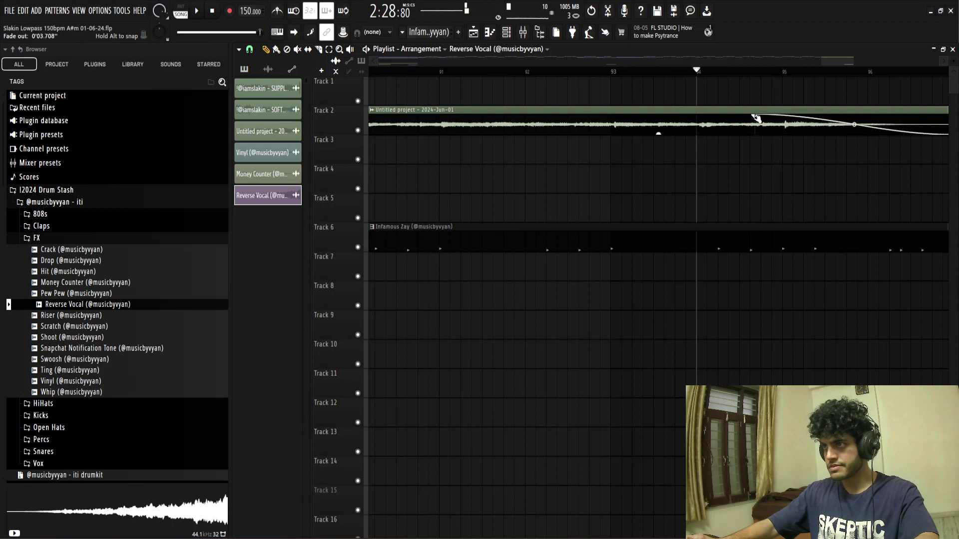
key("space")
scroll(764, 186, "down", 5)
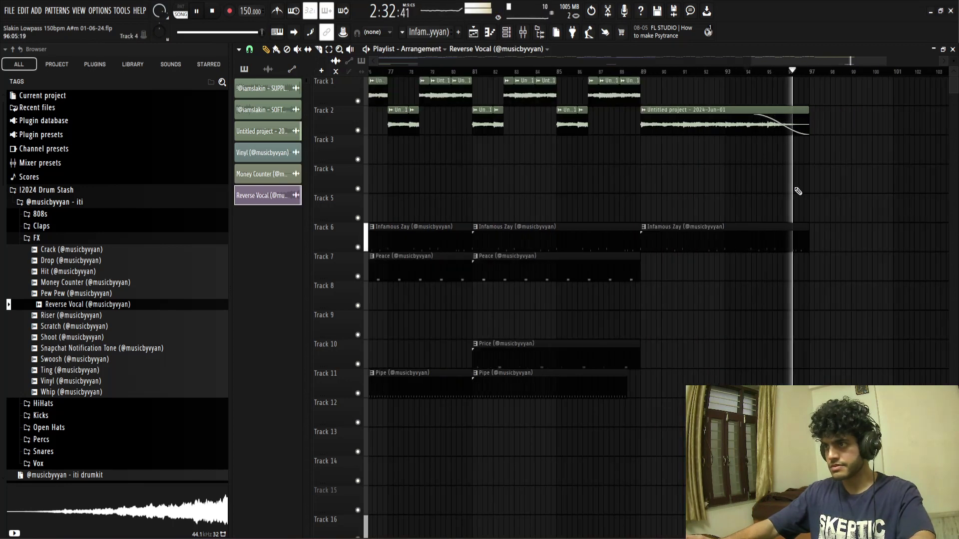
Step: Copy all Track 1–13 clips of the bars 57–73 section so the copy starts at bar 97
scroll(798, 192, "down", 5)
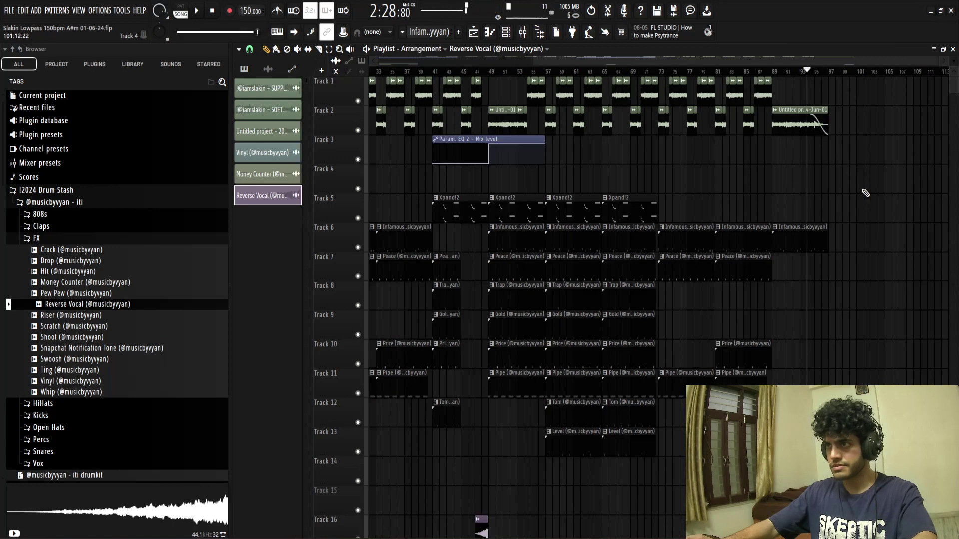
scroll(865, 193, "down", 2)
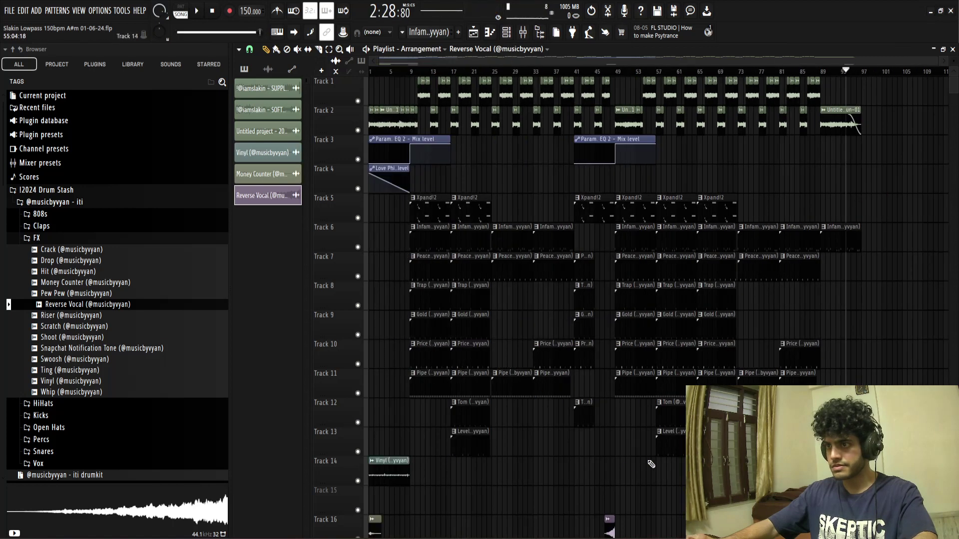
left_click_drag(668, 473, 690, 175)
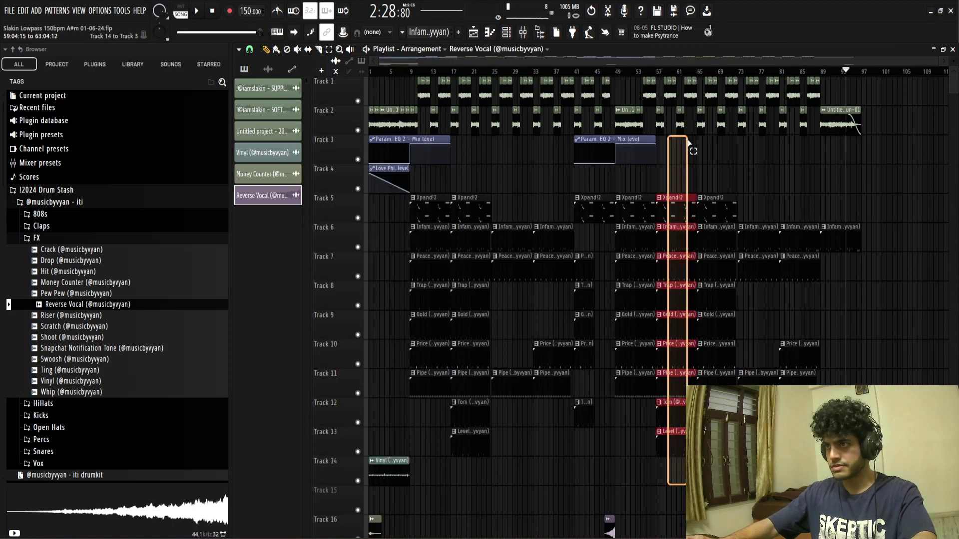
left_click_drag(688, 142, 689, 185)
scroll(688, 185, "up", 4)
left_click_drag(570, 152, 887, 99)
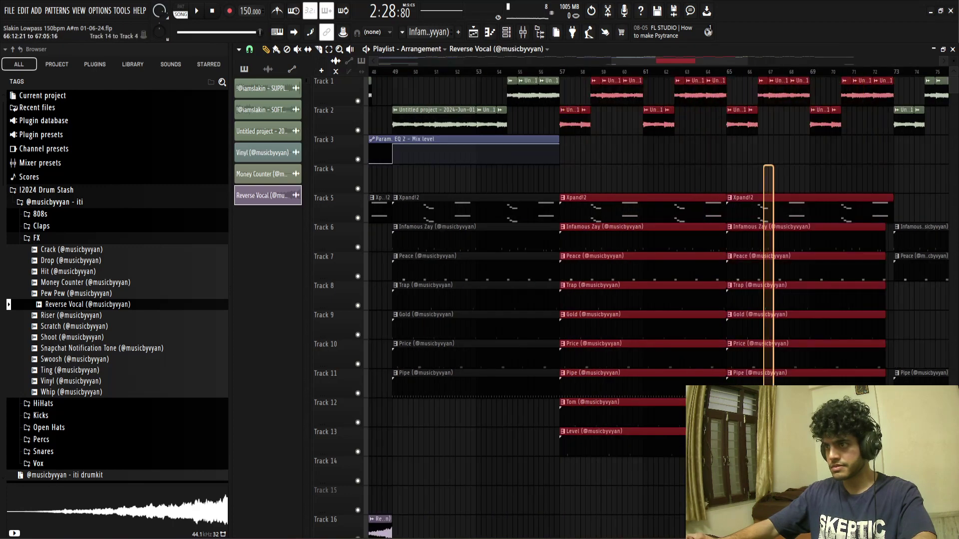
scroll(672, 421, "down", 4)
left_click_drag(680, 222, 956, 210)
left_click(954, 210)
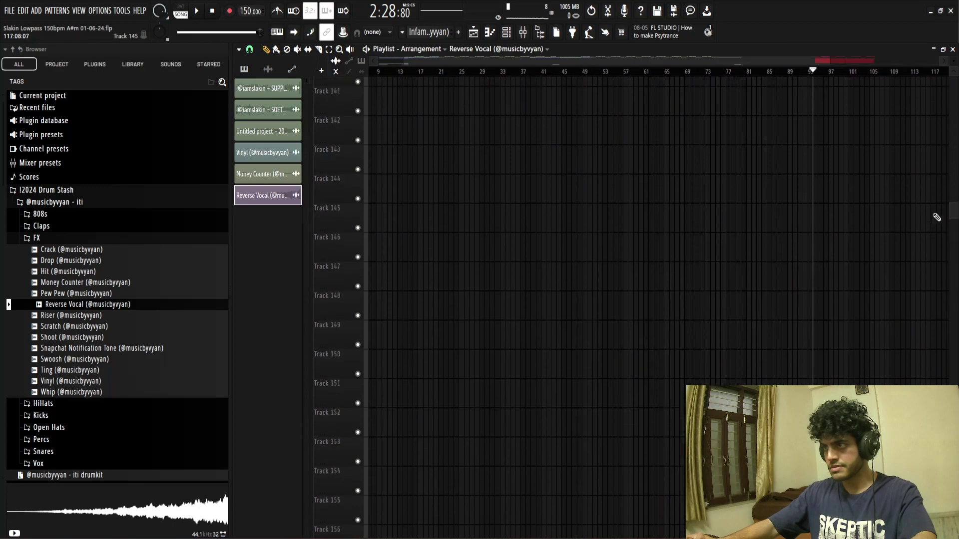
scroll(853, 232, "up", 15)
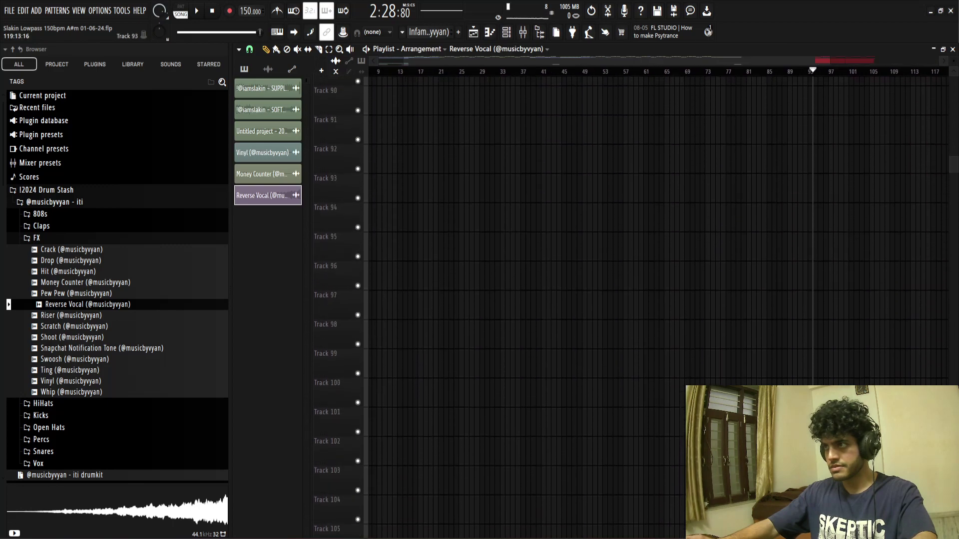
left_click_drag(953, 157, 953, 76)
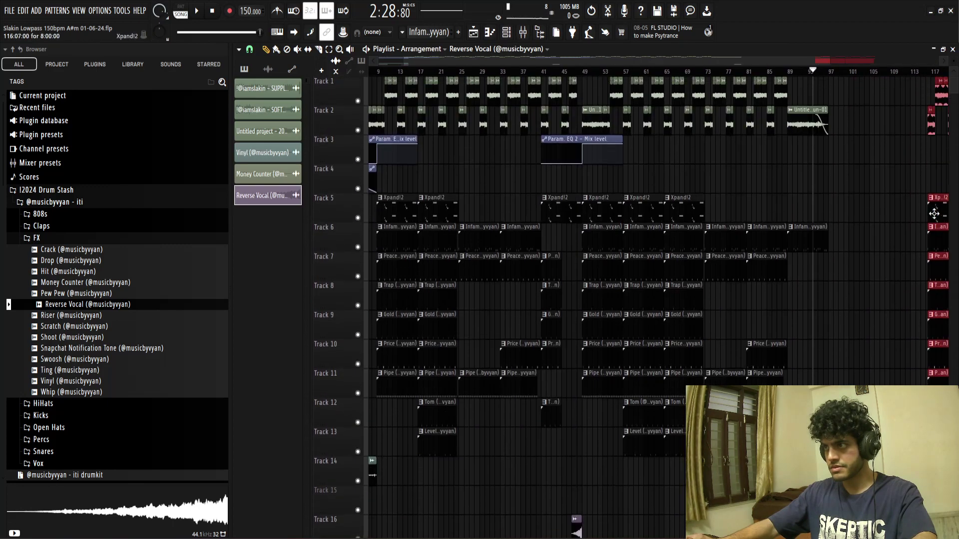
left_click_drag(934, 214, 681, 186)
Step: Trim the start of the Pipe clip on Track 11 from bar 97 to bar 99 and play the transition
scroll(849, 214, "up", 5)
left_click(617, 95)
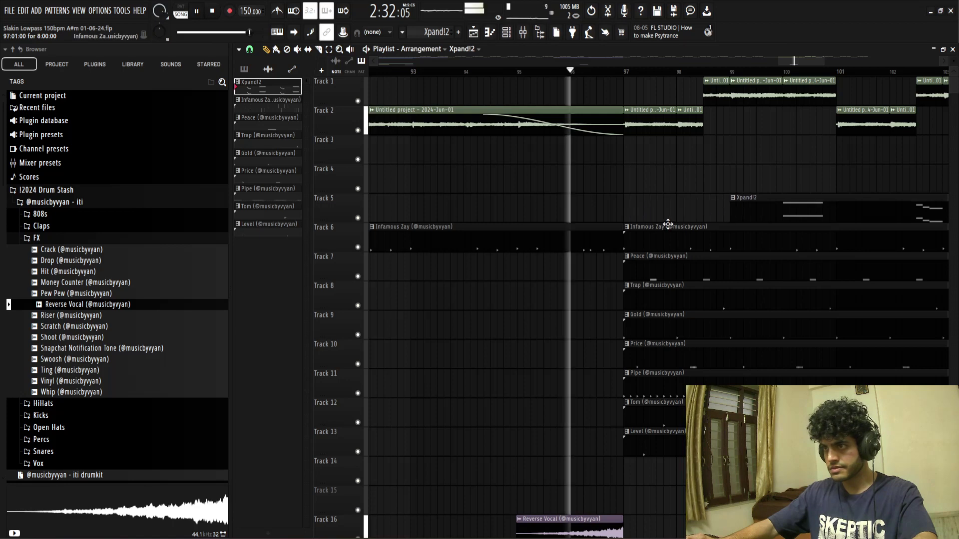
scroll(674, 227, "up", 4)
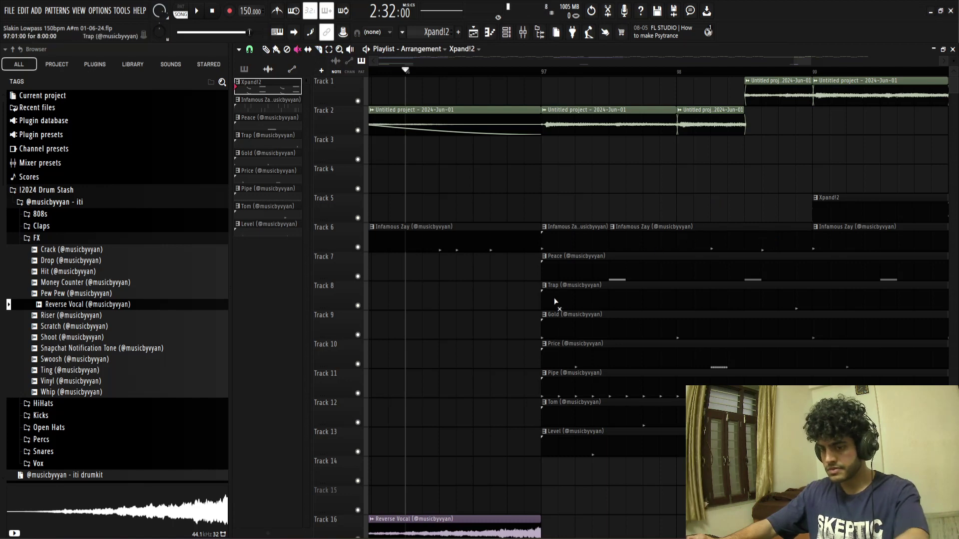
left_click_drag(544, 392, 764, 392)
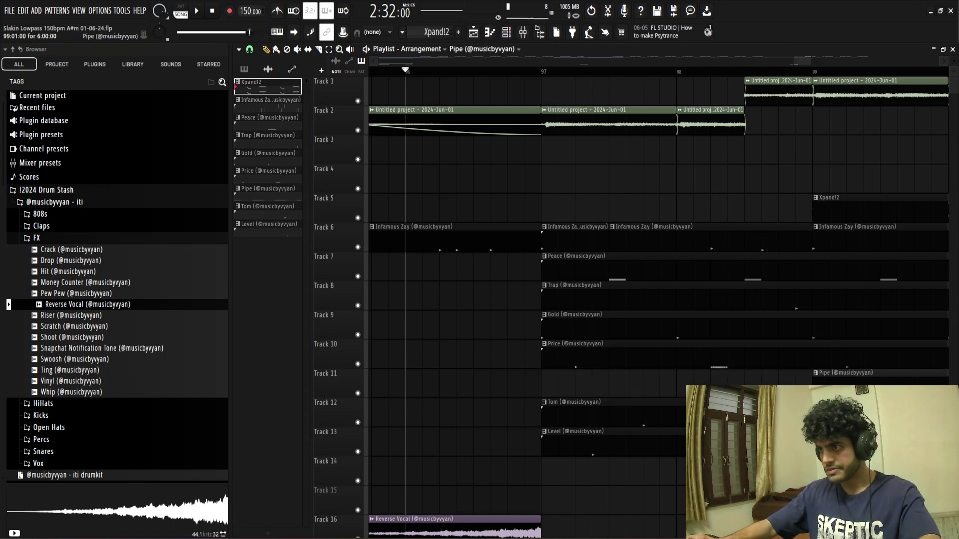
key("space")
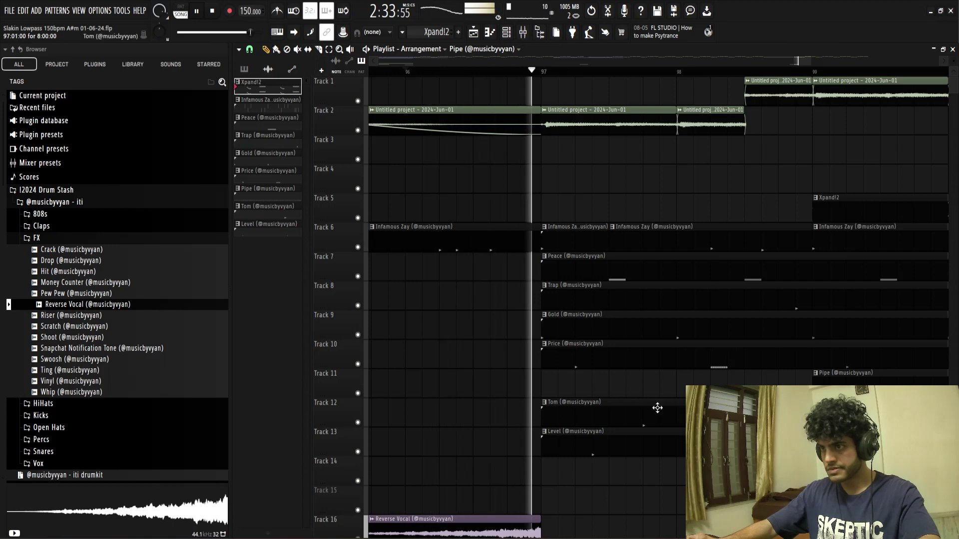
Step: Trim the starts of the Tom and Level clips on Tracks 12 and 13 to bar 98 and audition the drop
key("space")
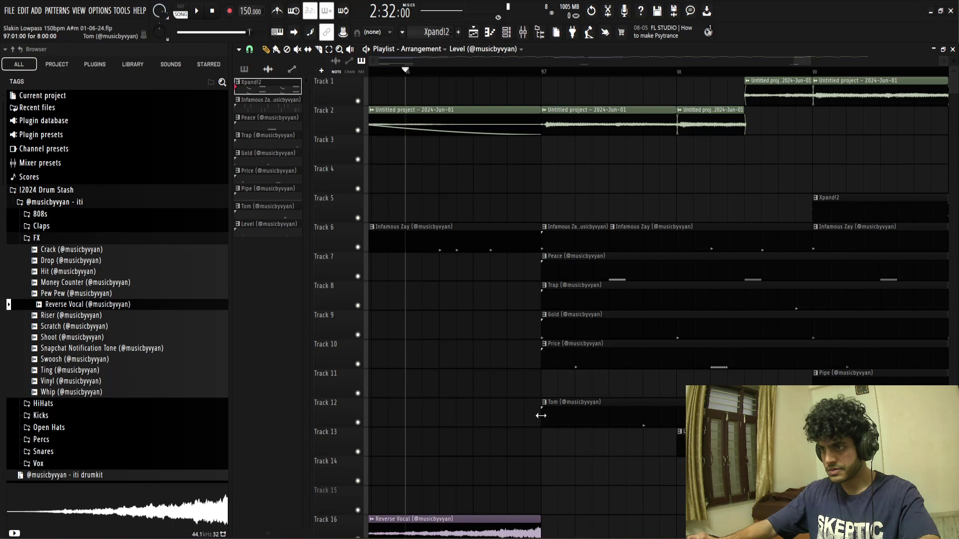
left_click_drag(540, 415, 660, 415)
key("space")
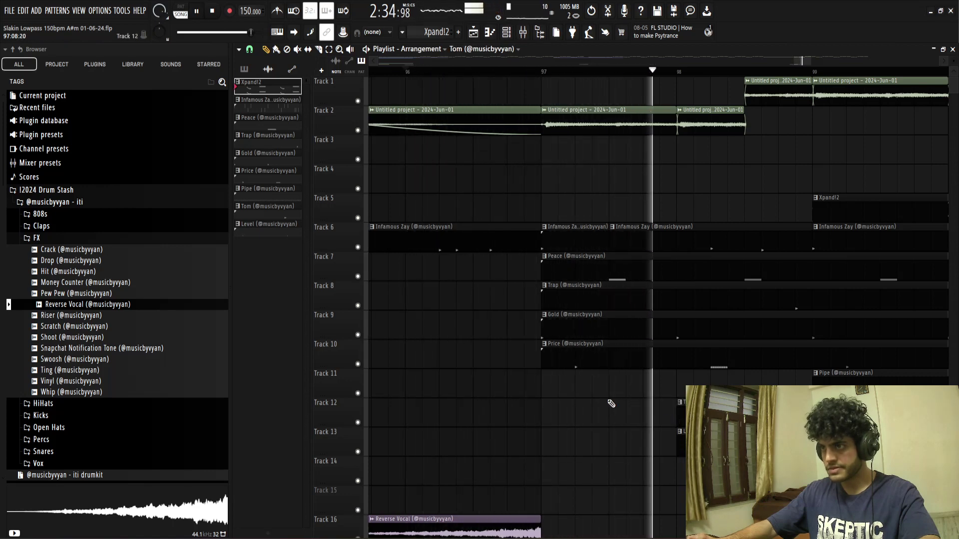
key("space")
key("space")
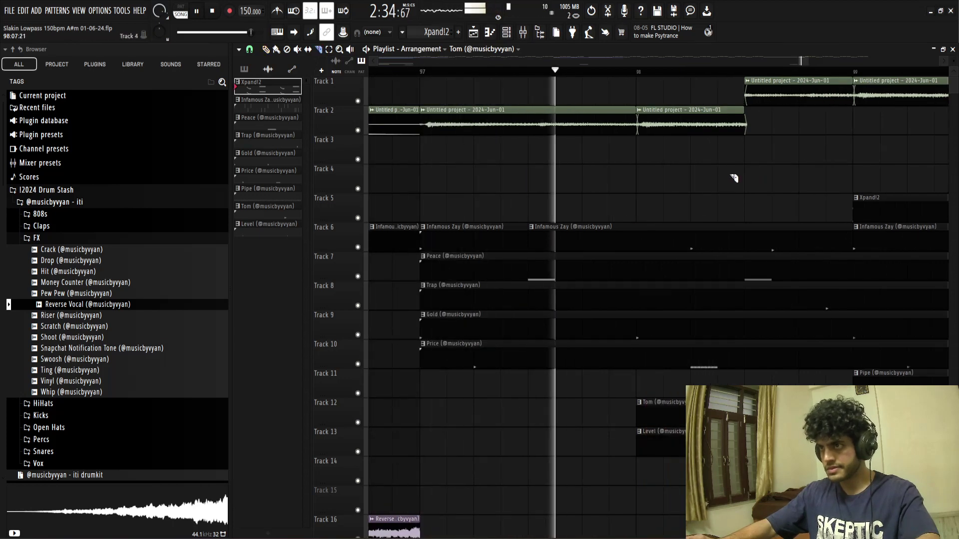
Step: Mute the short Track 1 audio clip just before bar 99, replay the transition and save the project
key("t")
left_click(791, 102)
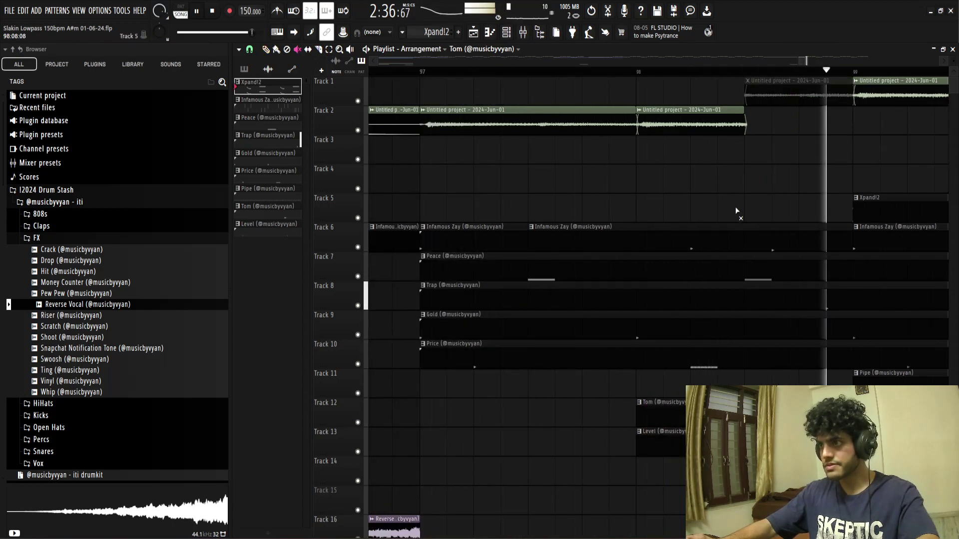
key("space")
key("space")
scroll(671, 210, "down", 5)
scroll(671, 210, "down", 3)
key("p")
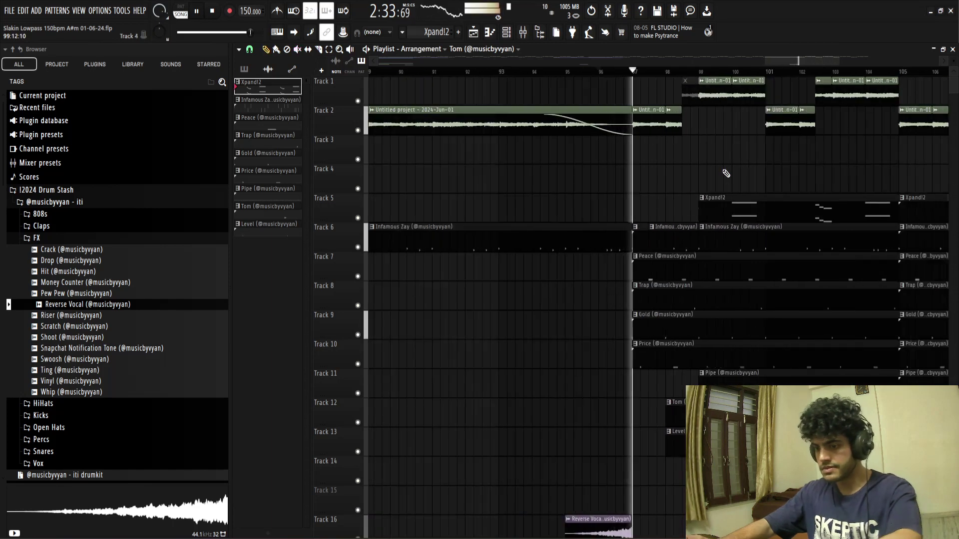
key("ctrl+s")
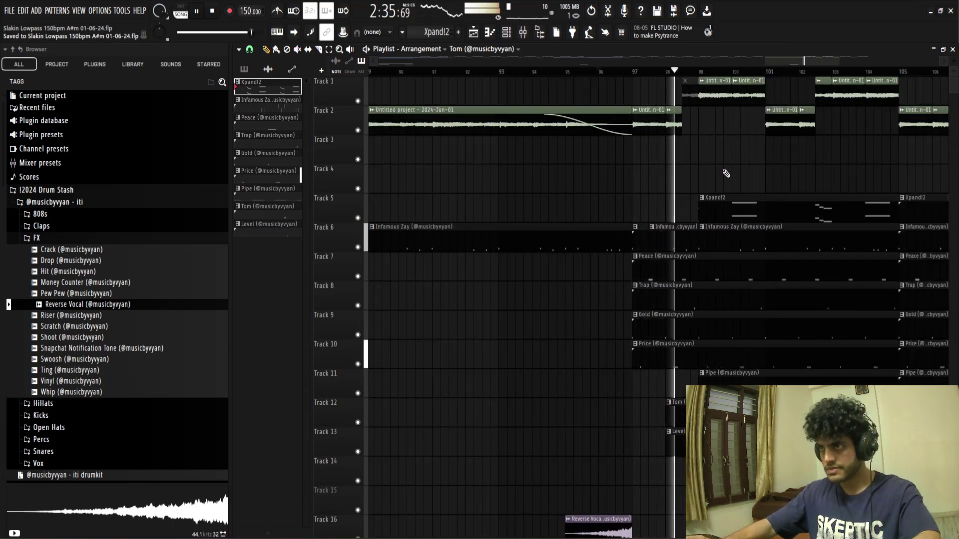
Step: Delete the second Infamous Zay piece on Track 6, between bars 97 and 99, and replay from bar 96
scroll(723, 178, "down", 3)
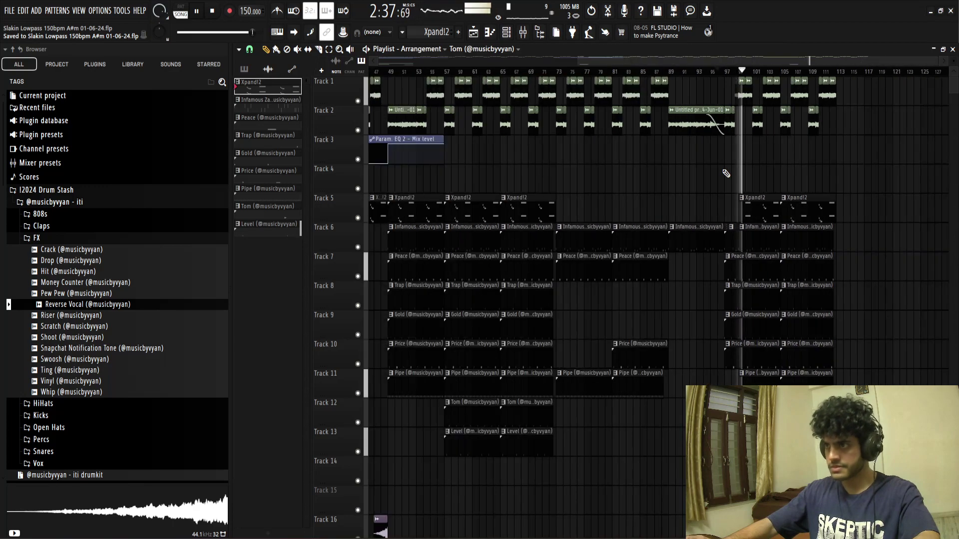
scroll(720, 183, "up", 4)
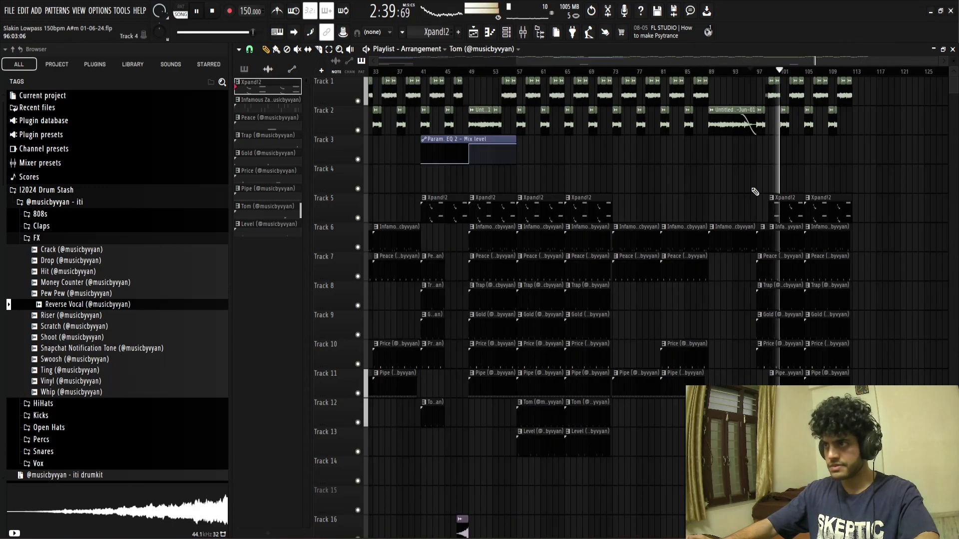
scroll(852, 252, "down", 5)
left_click(539, 72)
scroll(566, 205, "up", 6)
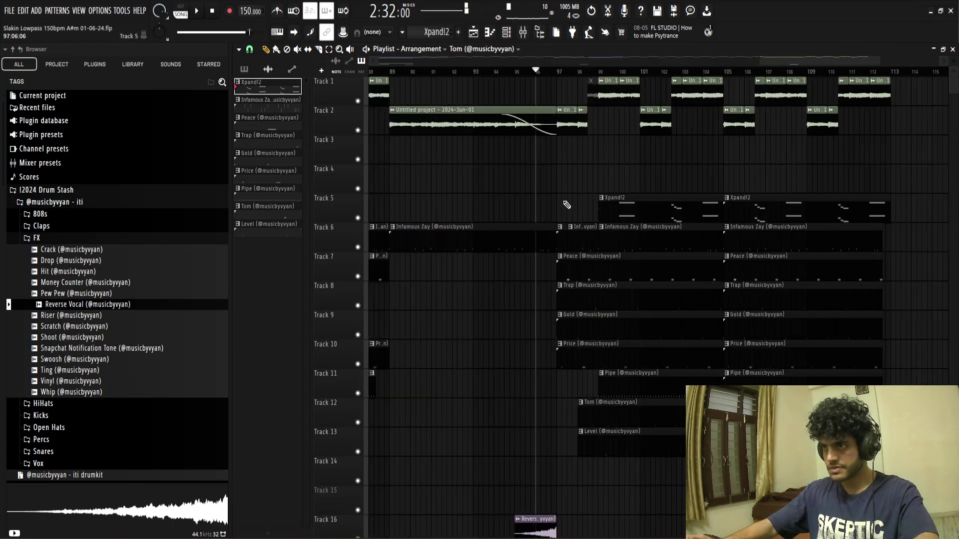
right_click(616, 241)
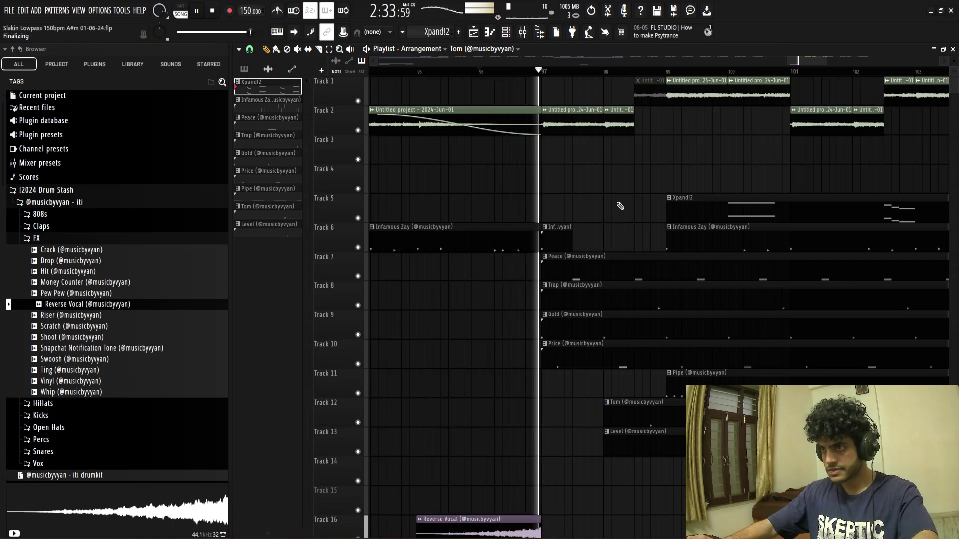
Step: Duplicate the bars 105–113 clips of Tracks 1–13 to bar 113 and extend the new Track 6–13 clips to bar 121
scroll(618, 240, "down", 4)
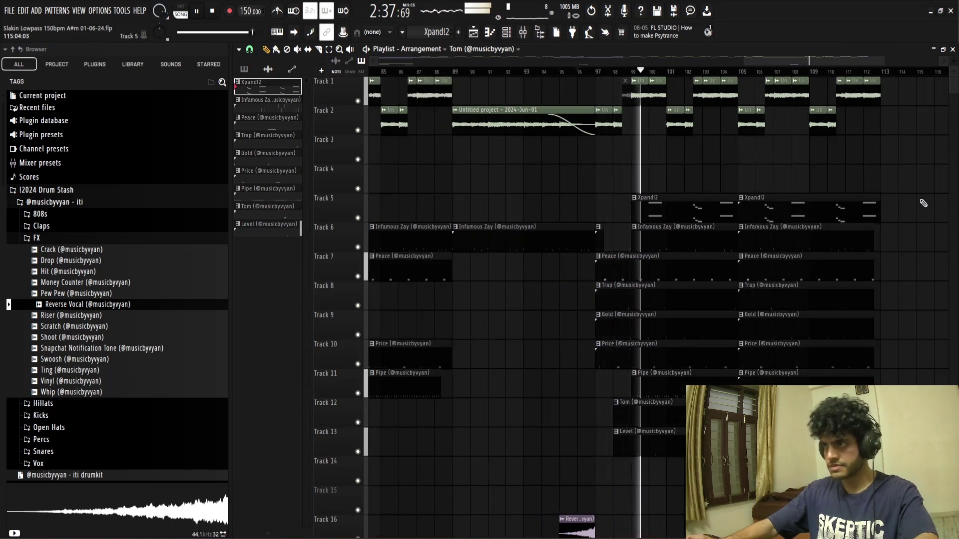
scroll(912, 190, "up", 2)
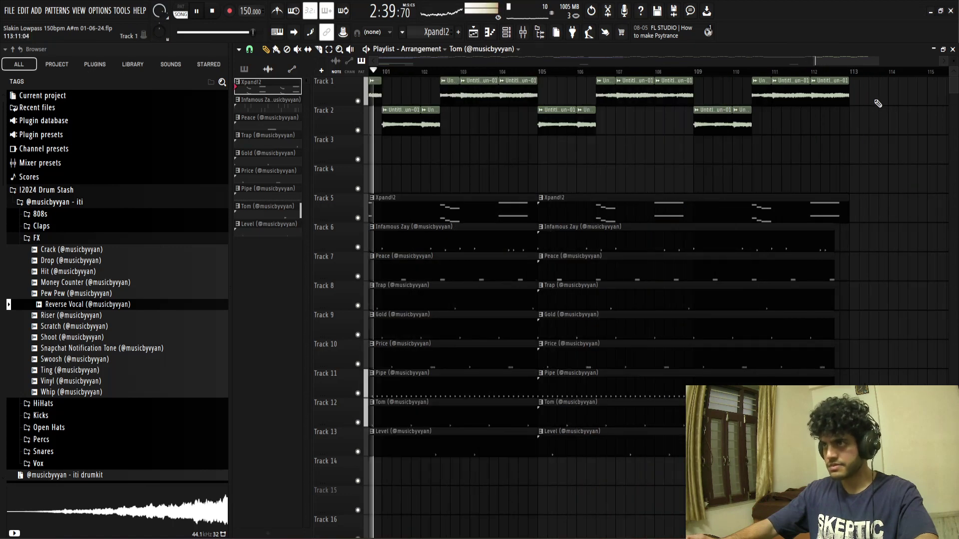
left_click_drag(877, 103, 551, 487)
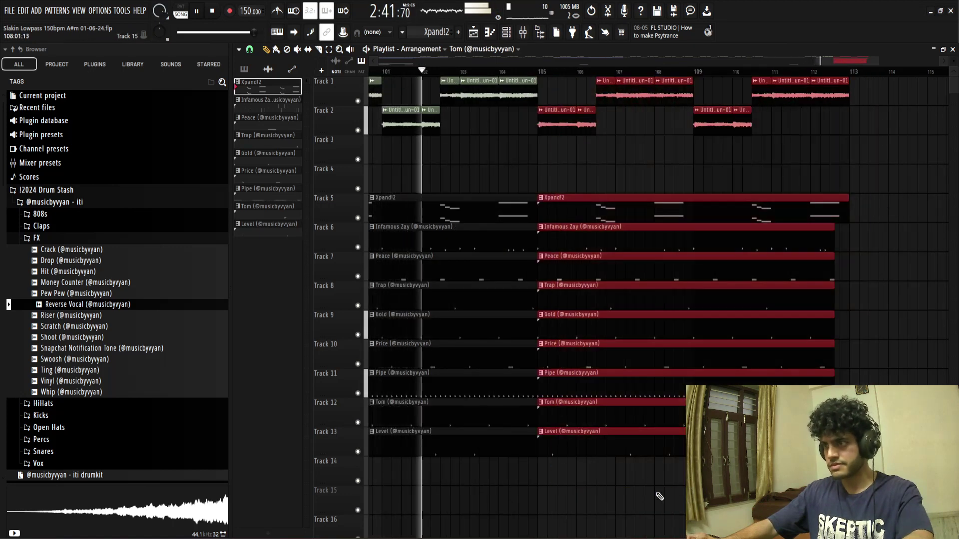
key("ctrl+b")
left_click(681, 183, "ctrl")
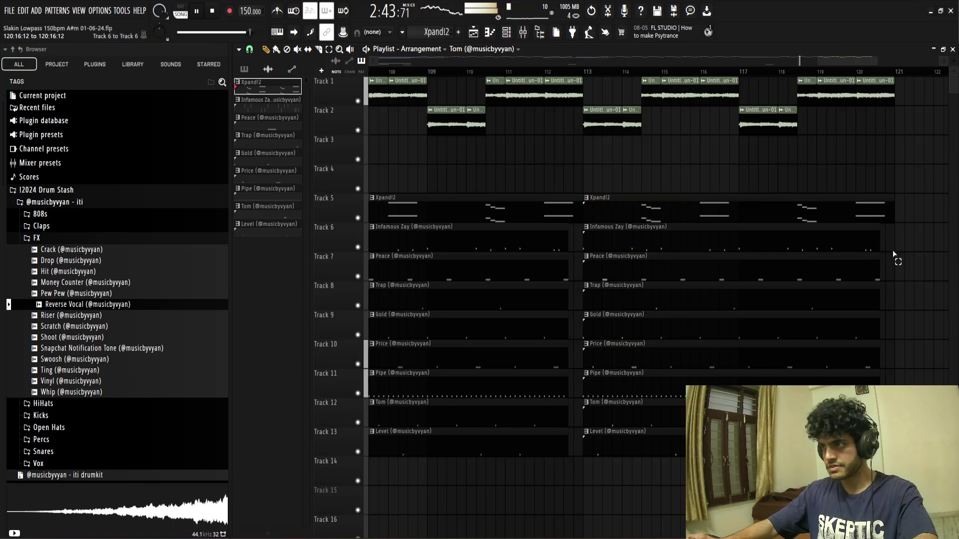
left_click_drag(892, 251, 855, 443)
left_click(932, 205, "ctrl")
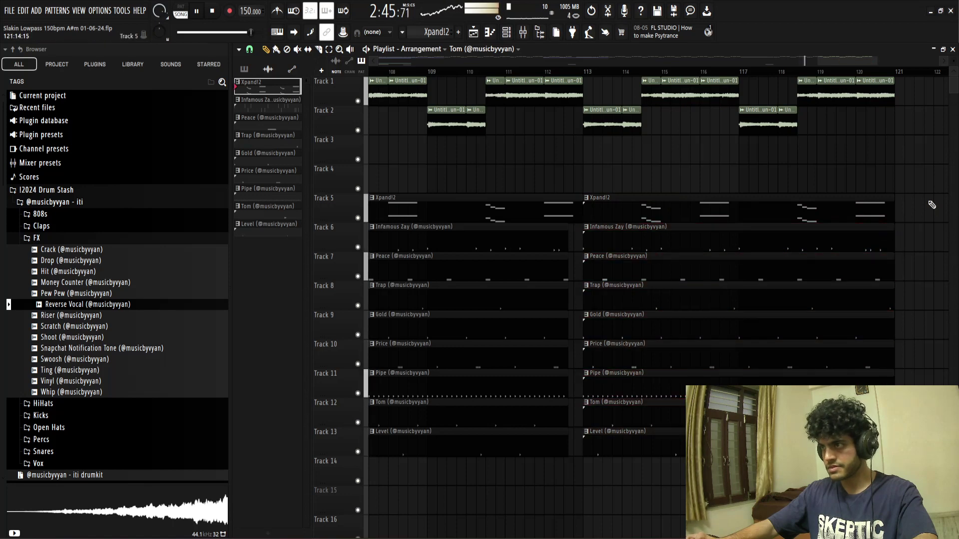
Step: Delete the Xpand!2, Gold, Price and Level clips starting at bar 113 on Tracks 5, 9, 10 and 13
scroll(669, 204, "down", 5)
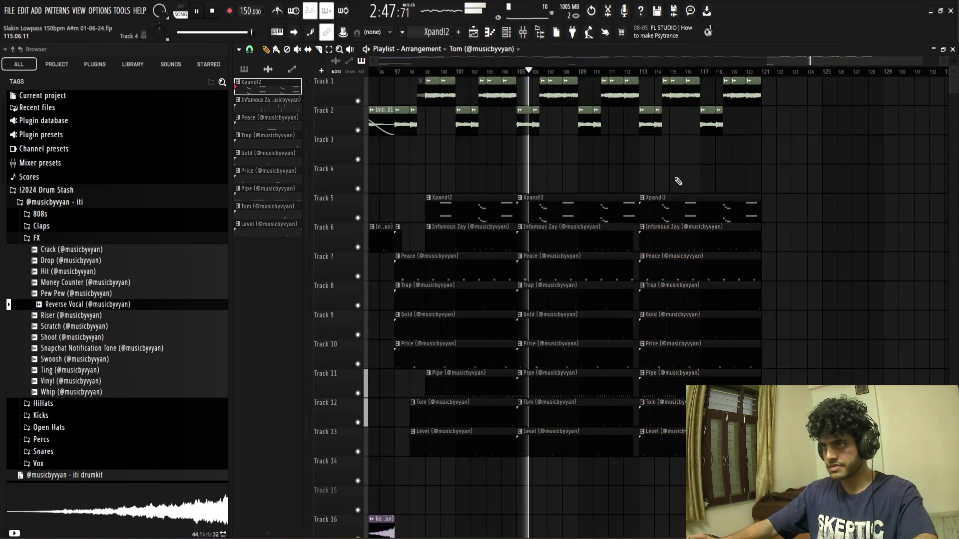
scroll(780, 215, "up", 4)
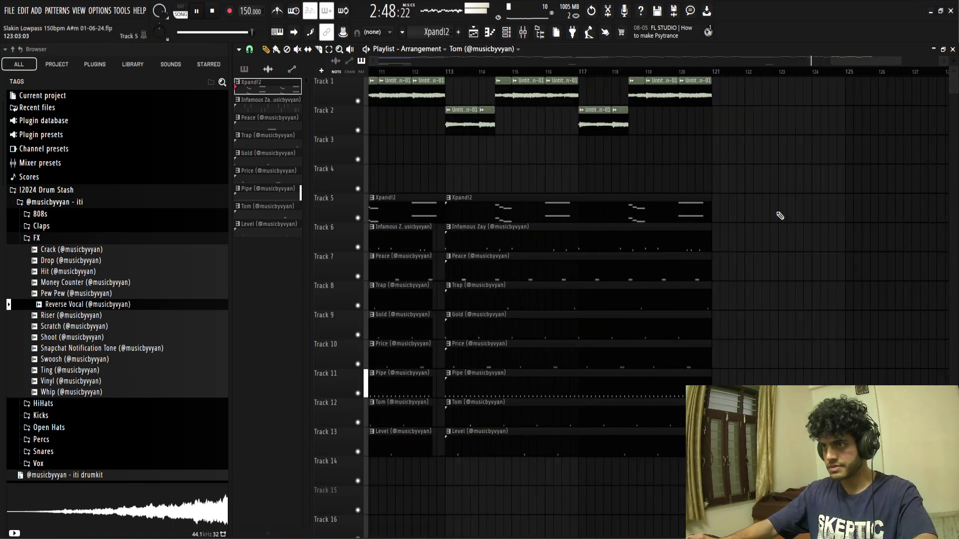
right_click(498, 364)
right_click(514, 318)
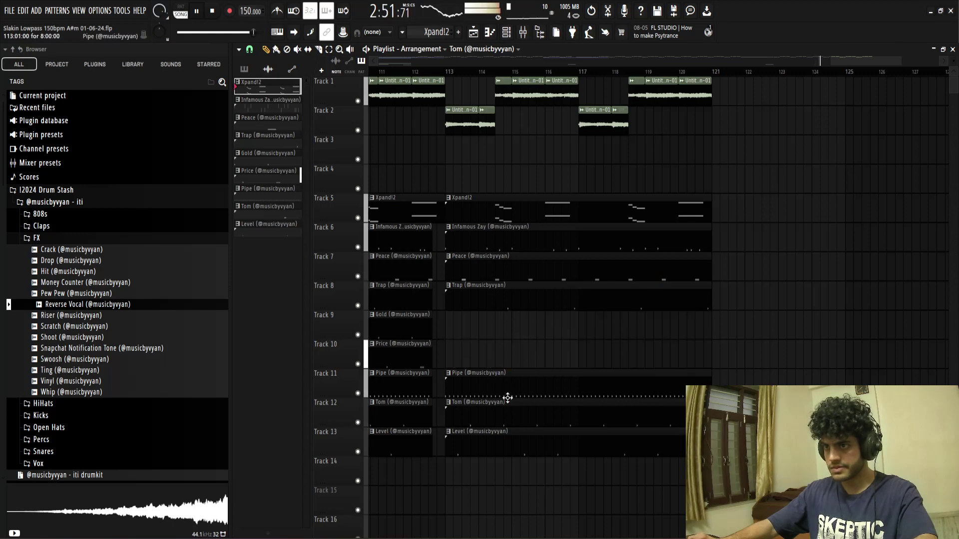
right_click(498, 443)
scroll(703, 279, "down", 4)
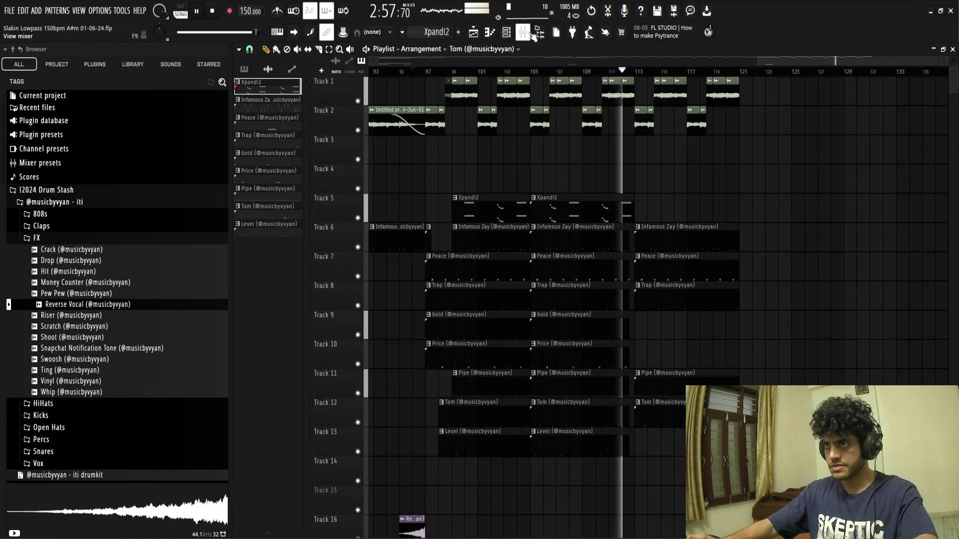
Step: Create an automation clip for the Master track's volume in the mixer
key("F9")
right_click(380, 284)
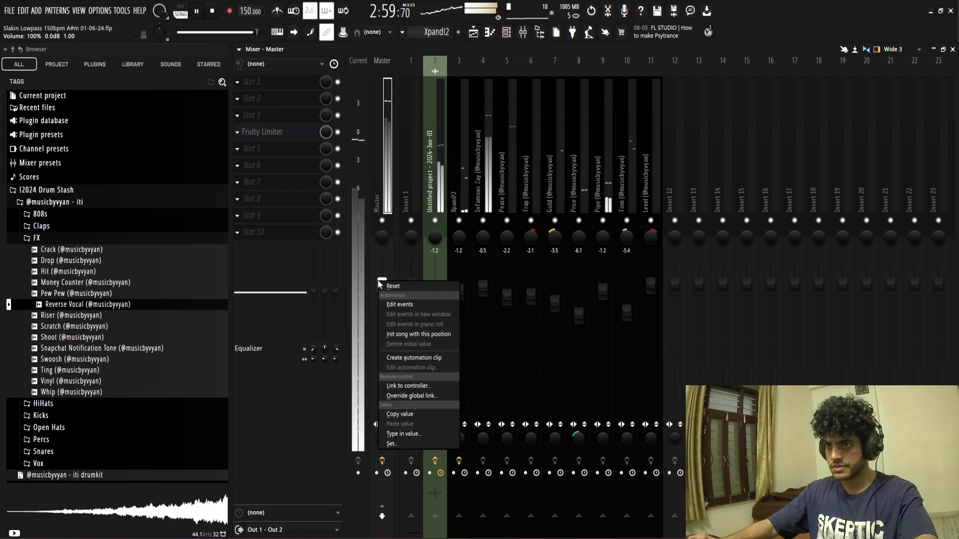
left_click(402, 357)
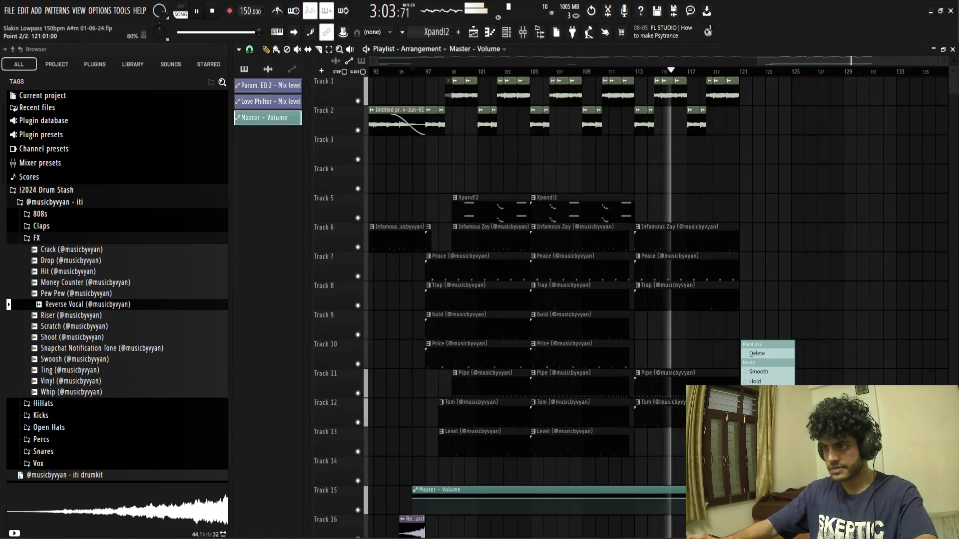
Step: Add an 80% point at bar 113 to the Master volume automation and lower the end point at bar 121 for a fade-out
right_click(634, 499)
right_click(635, 499)
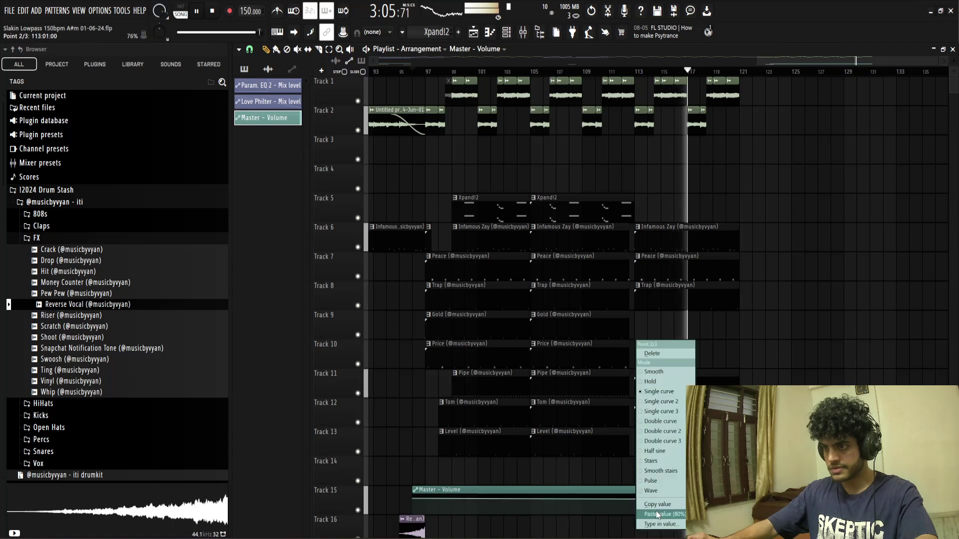
left_click(655, 510)
left_click_drag(739, 499, 739, 514)
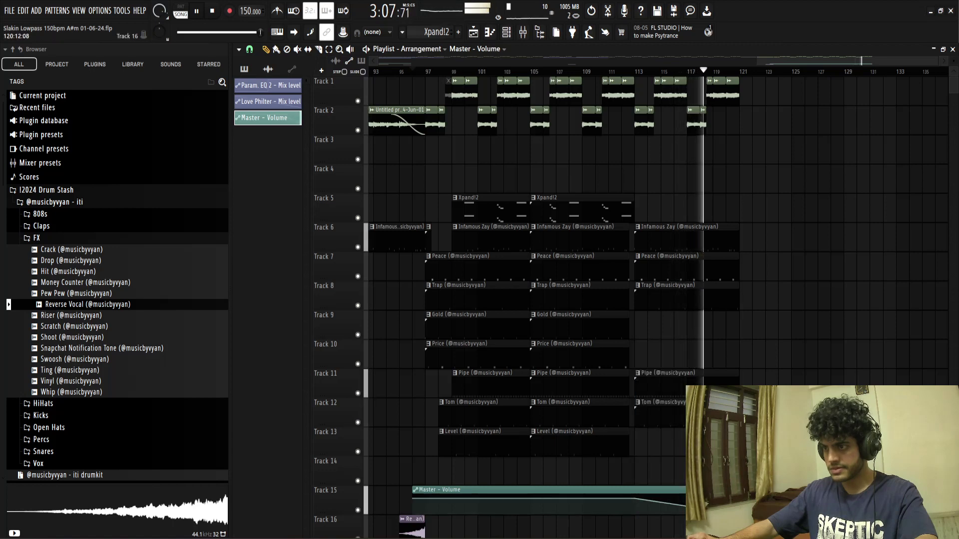
Step: Hide the browser, play the whole arrangement from the beginning and save the project
scroll(929, 321, "down", 4, "ctrl")
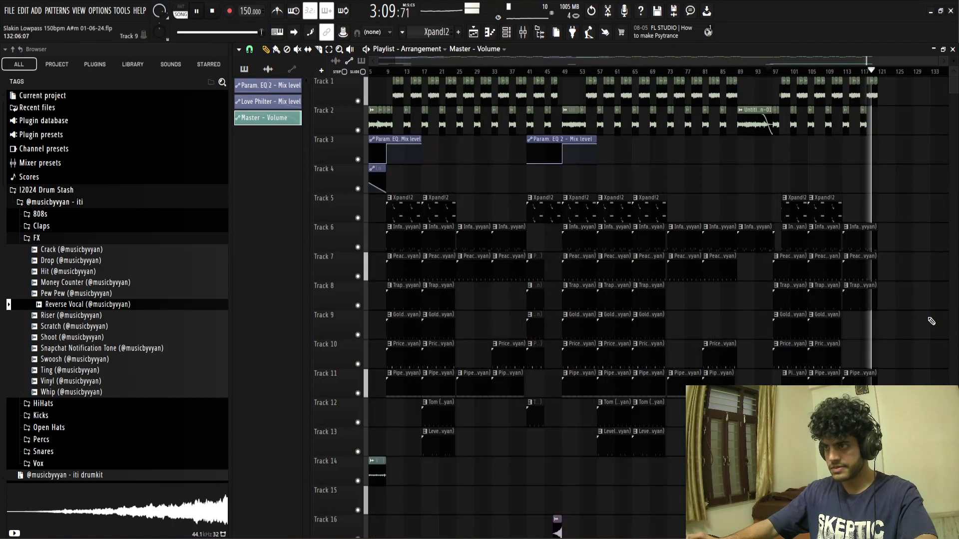
right_click(929, 319, "ctrl")
key("space")
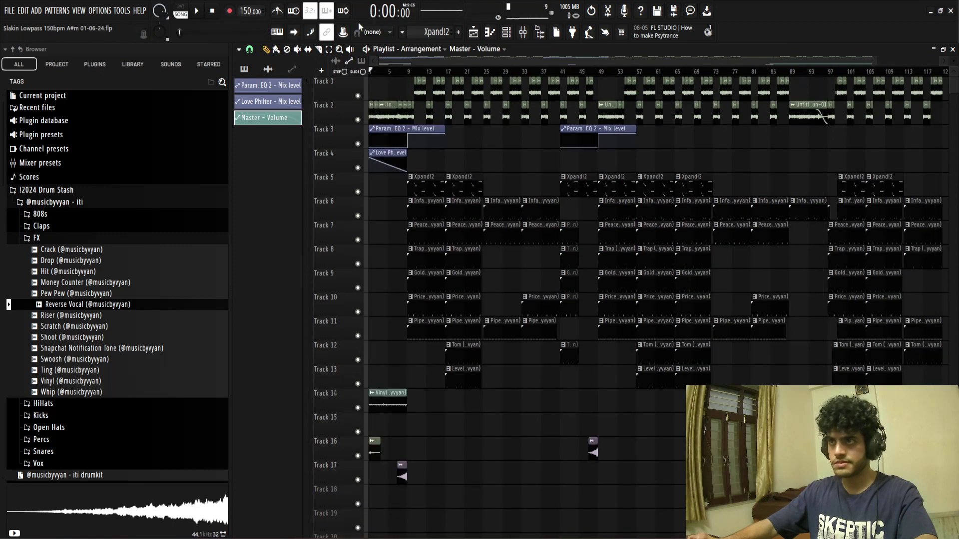
left_click(540, 32)
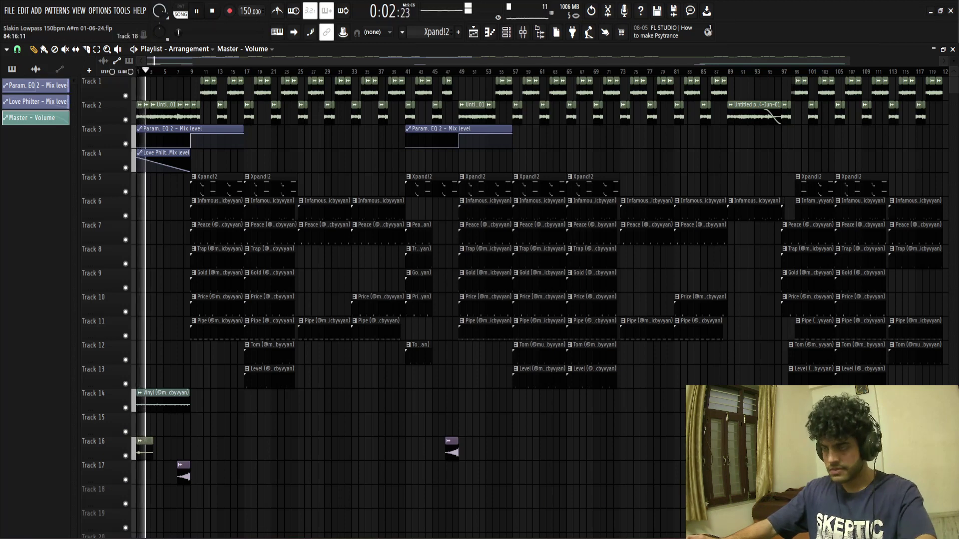
key("ctrl+s")
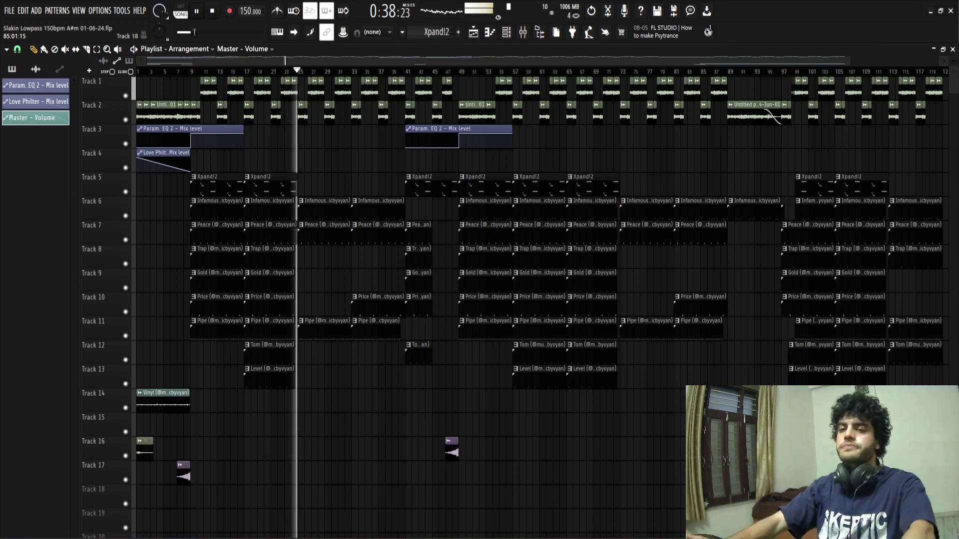
Step: Listen through to the end of the arrangement, save the project again and stop playback
key("ctrl+s")
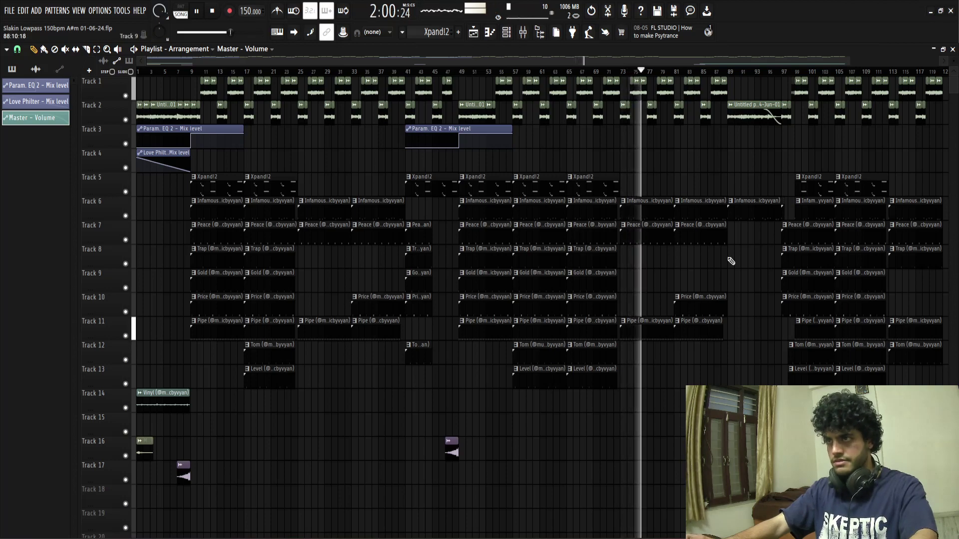
scroll(706, 162, "up", 4)
scroll(663, 168, "down", 5)
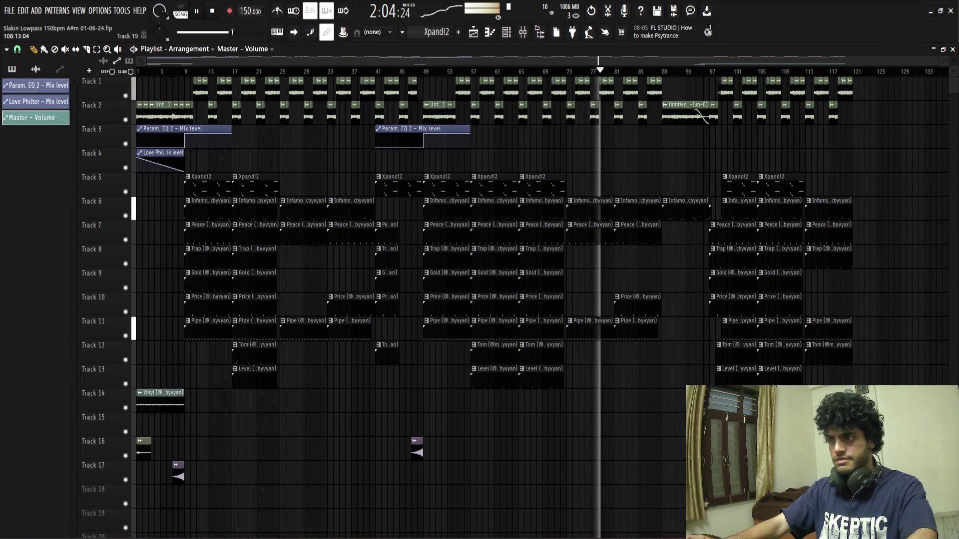
right_click(780, 515, "ctrl")
key("ctrl+s")
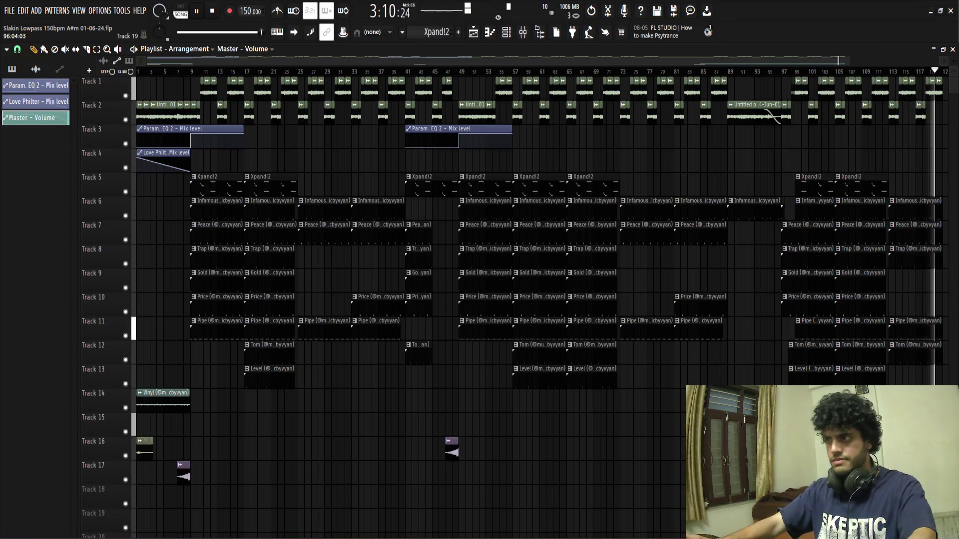
key("space")
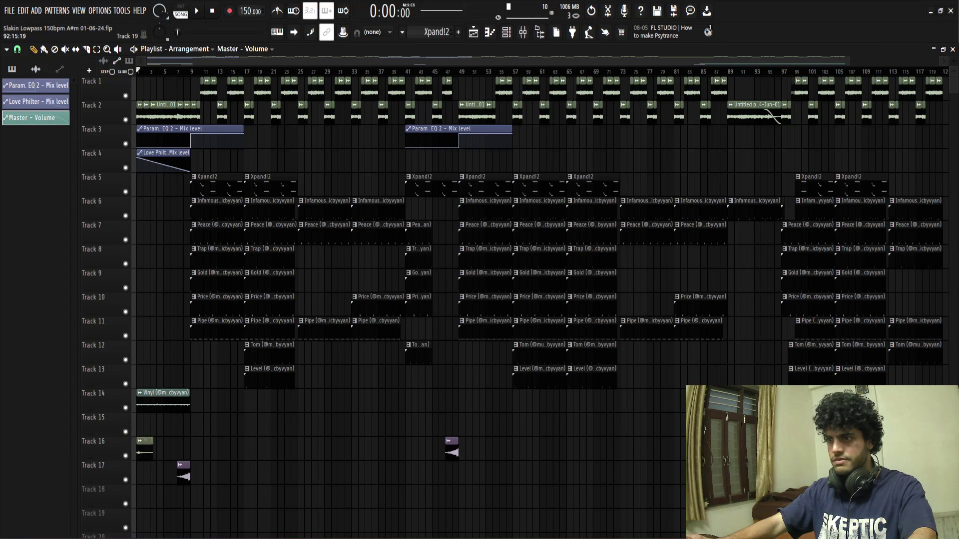